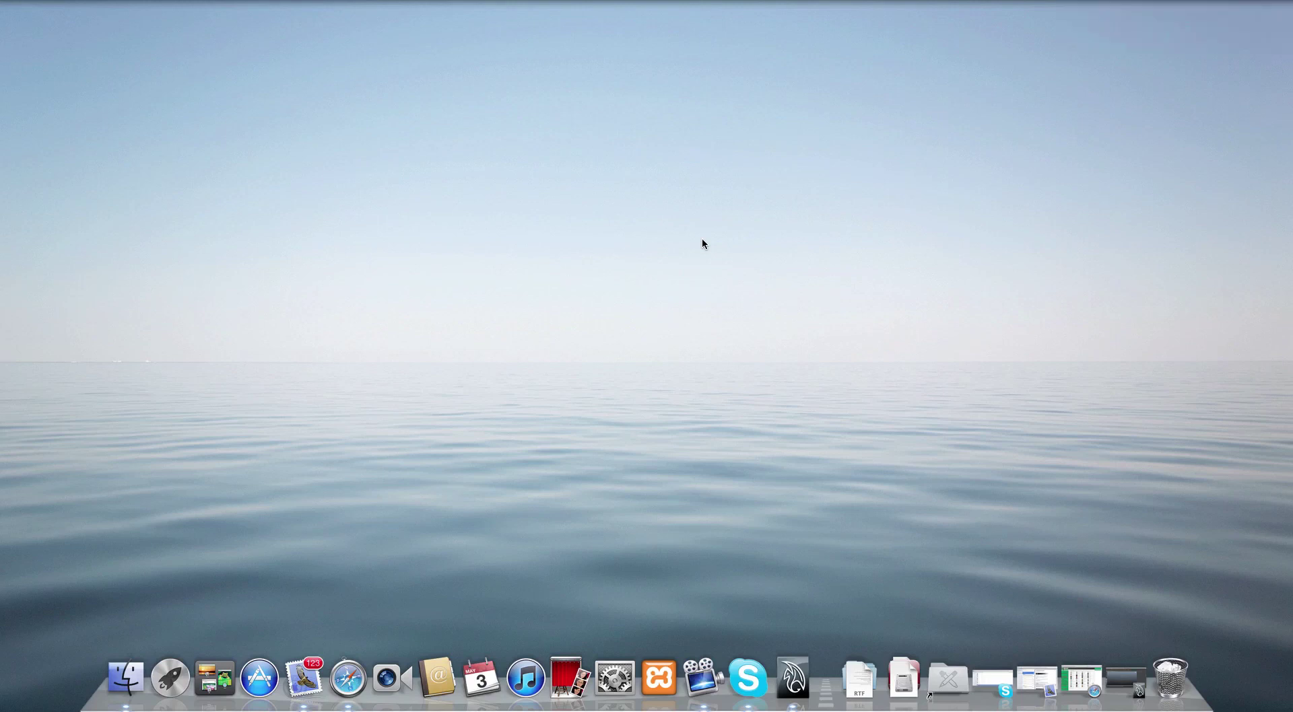
- Restore the Maya window and turn on Smooth Wireframe shading in the perspective view
left_click(791, 676)
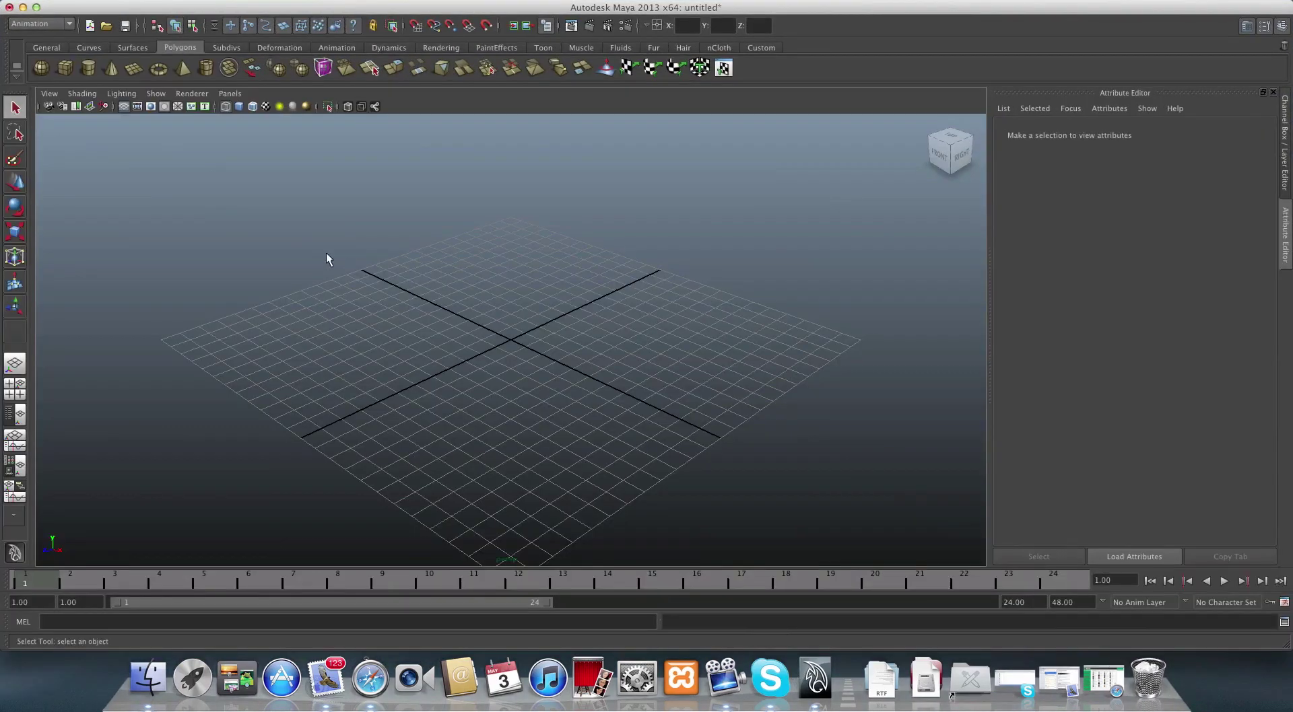
left_click(74, 94)
left_click(120, 321)
- Tumble and pan the perspective view to angle the empty grid
left_click_drag(471, 306, 400, 301, "alt")
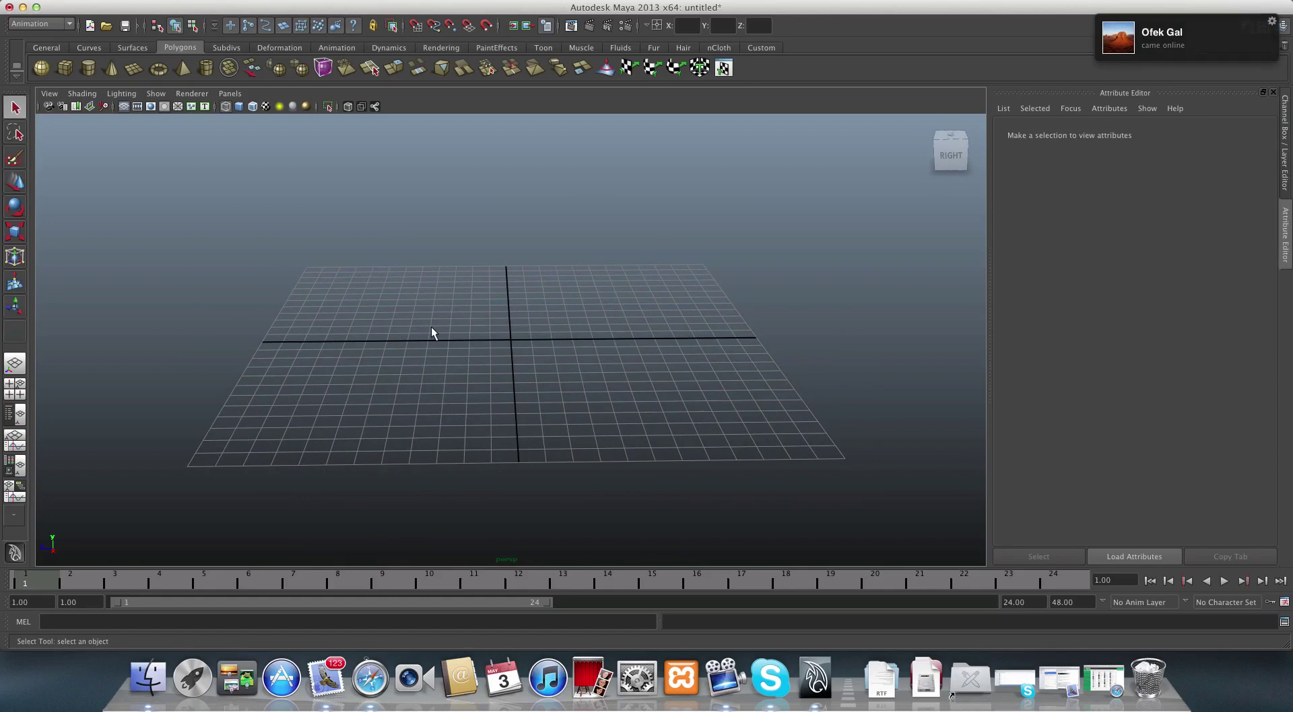
middle_click_drag(430, 327, 427, 352, "alt")
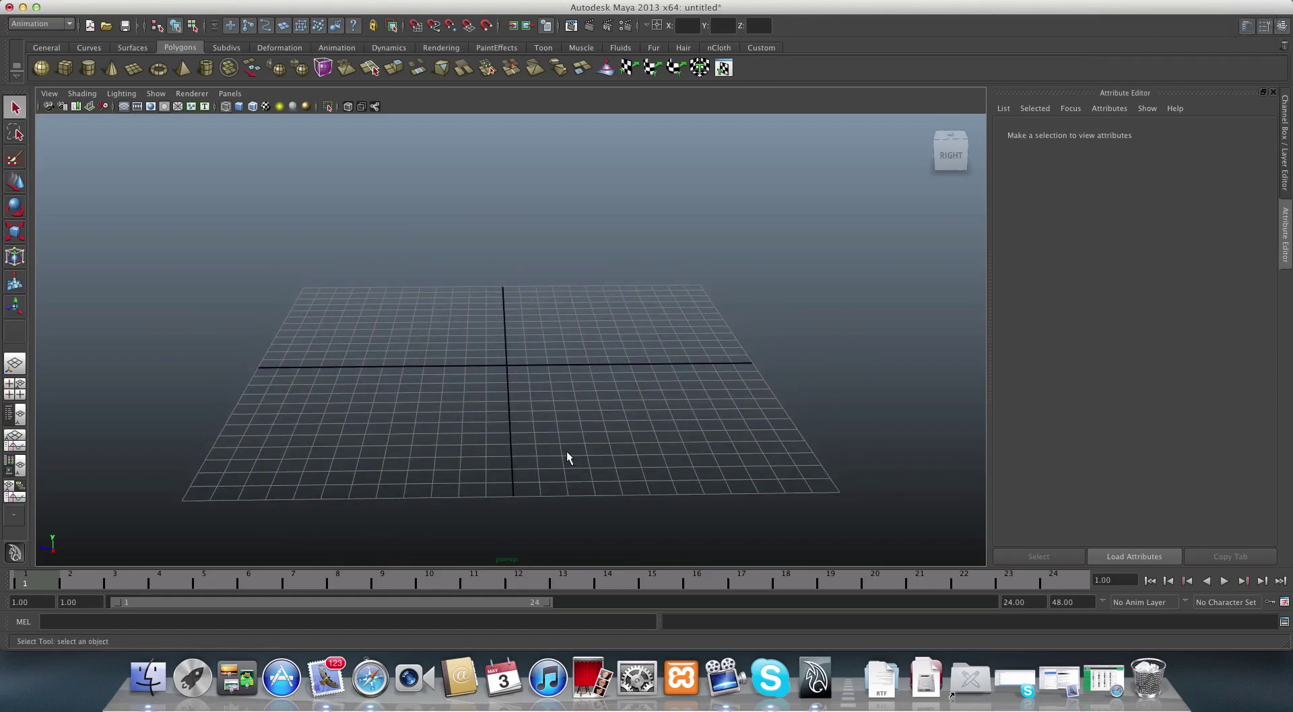
left_click_drag(564, 446, 557, 470, "alt")
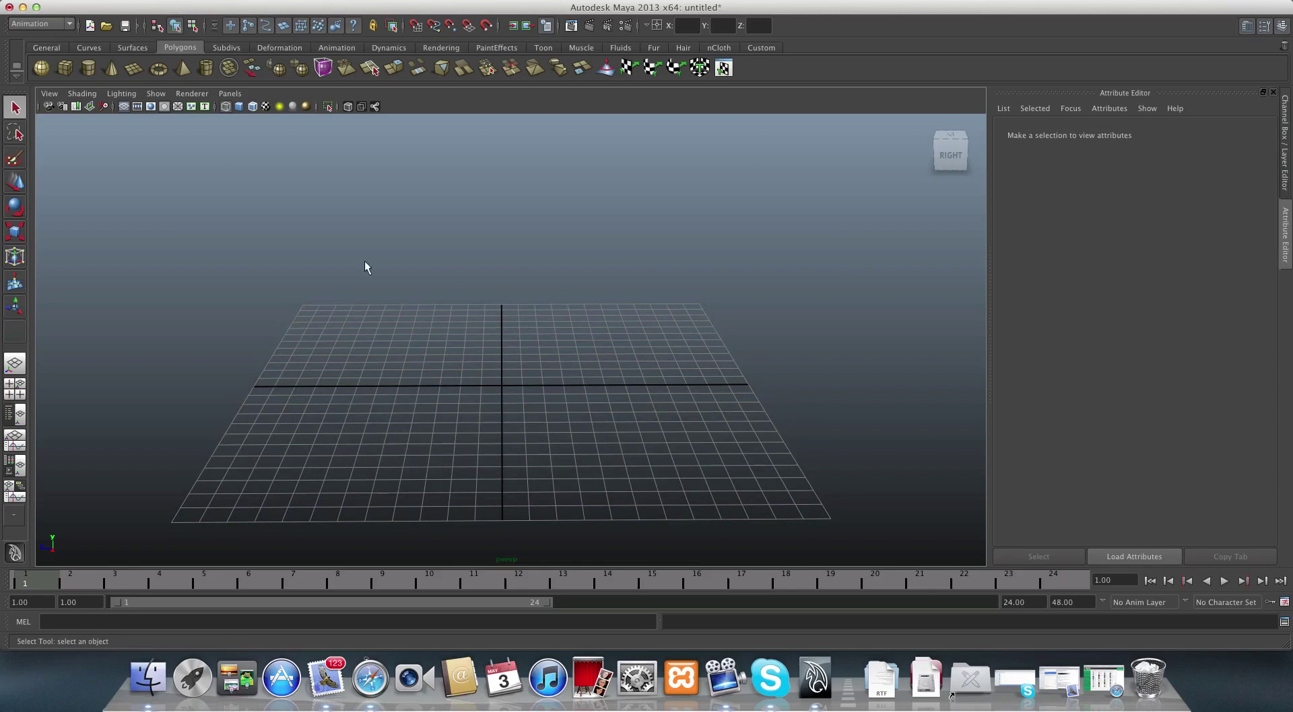
- Create a polygon cylinder, pCylinder1, at the grid origin from the Polygons shelf
left_click(94, 65)
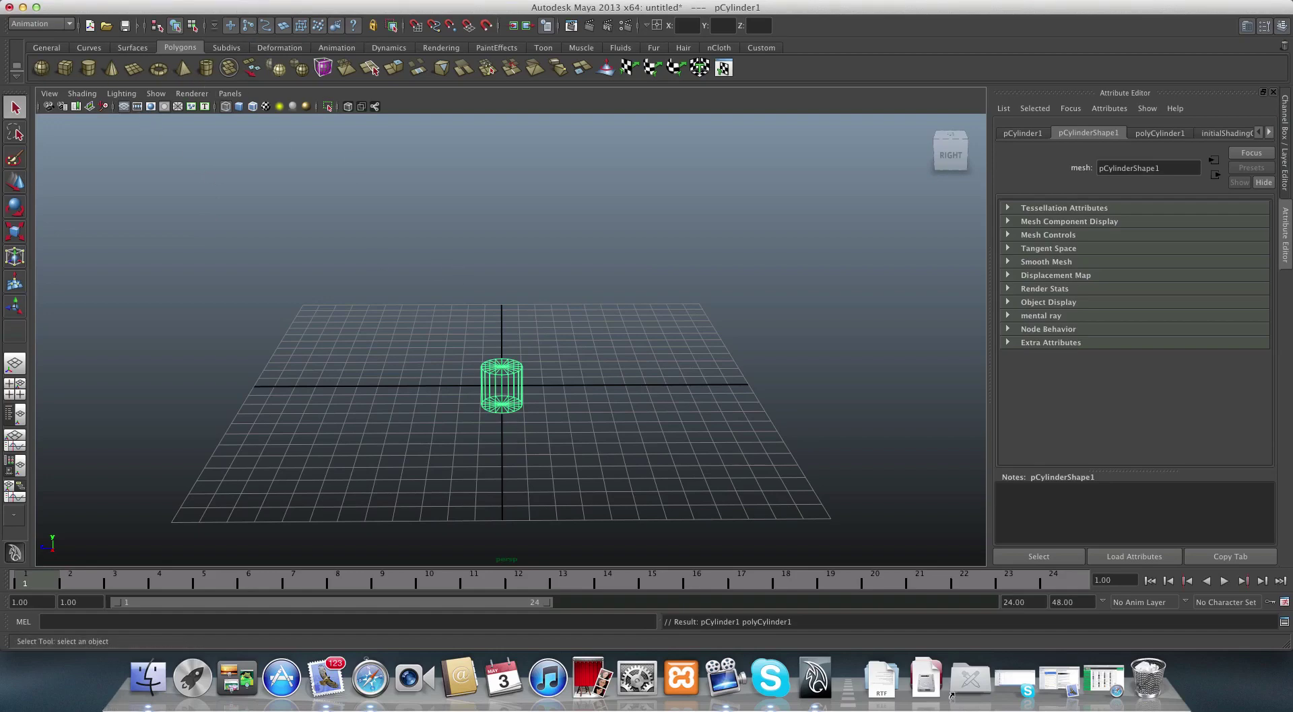
- Toggle Interactive Creation under Create > Polygon Primitives, leaving the cylinder unchanged
left_click(284, 2)
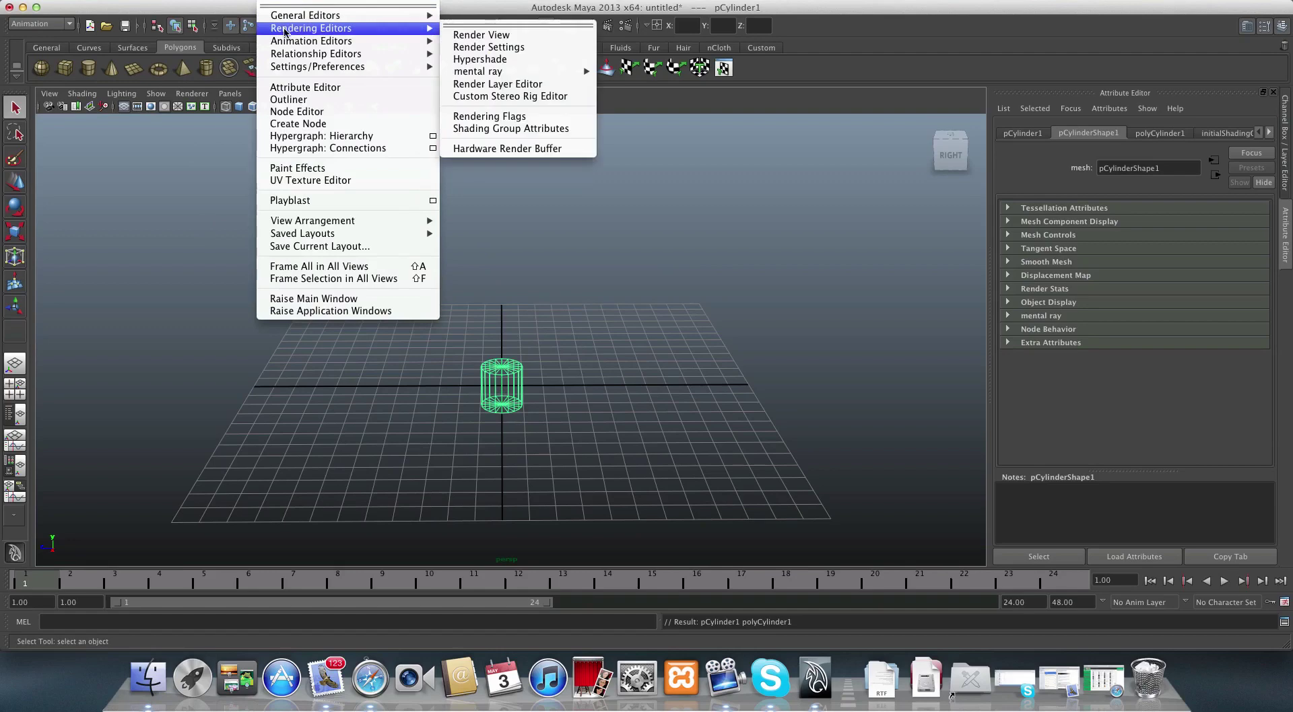
mouse_move(285, 42)
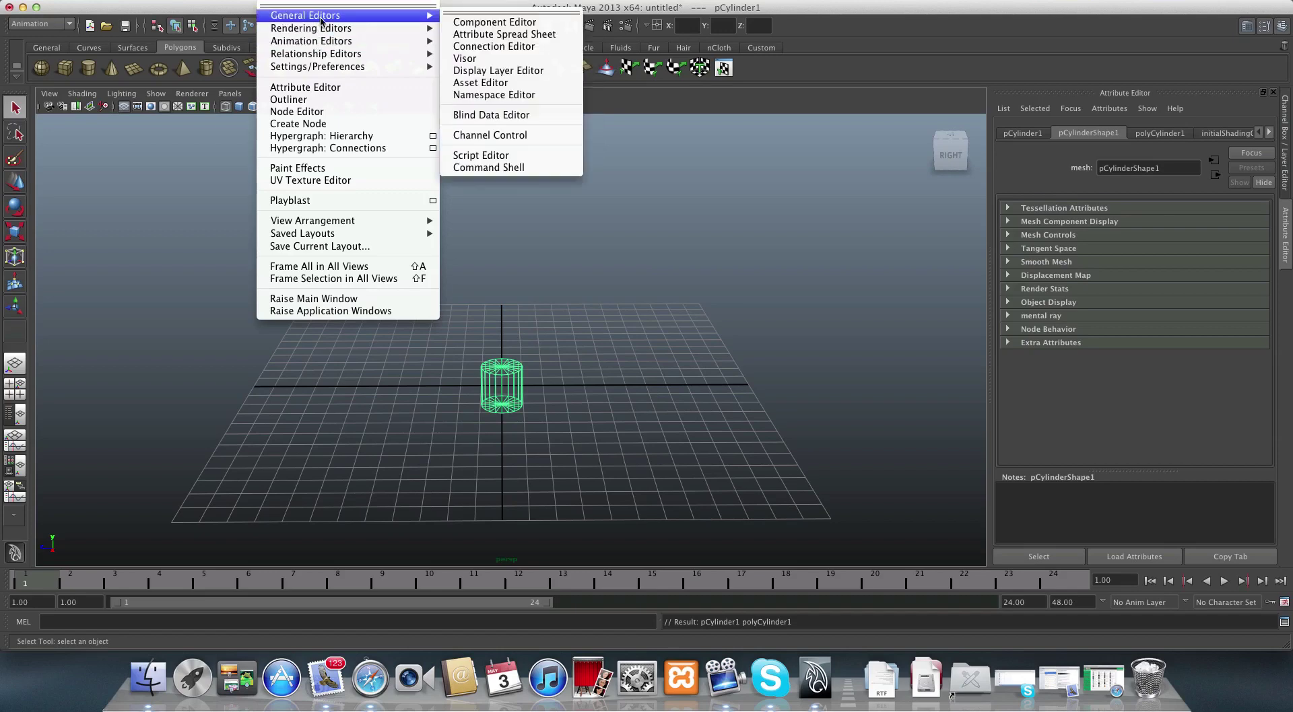
mouse_move(189, 1)
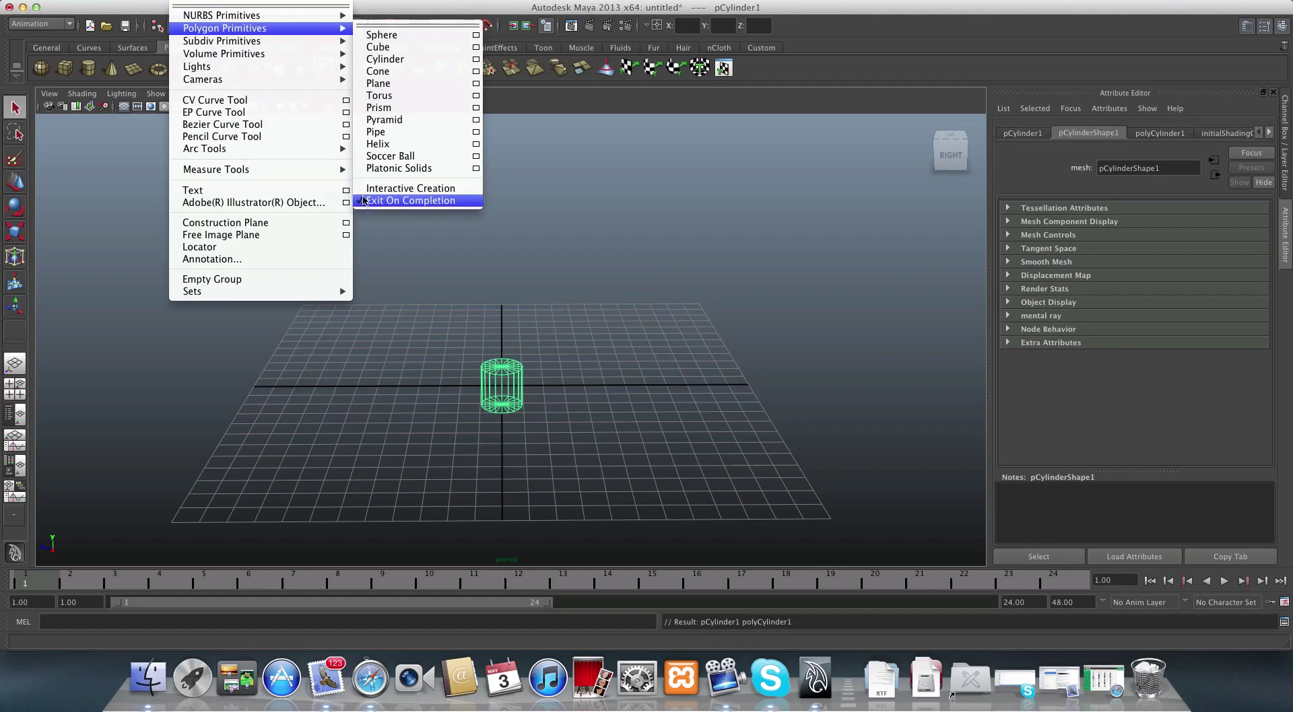
left_click(364, 191)
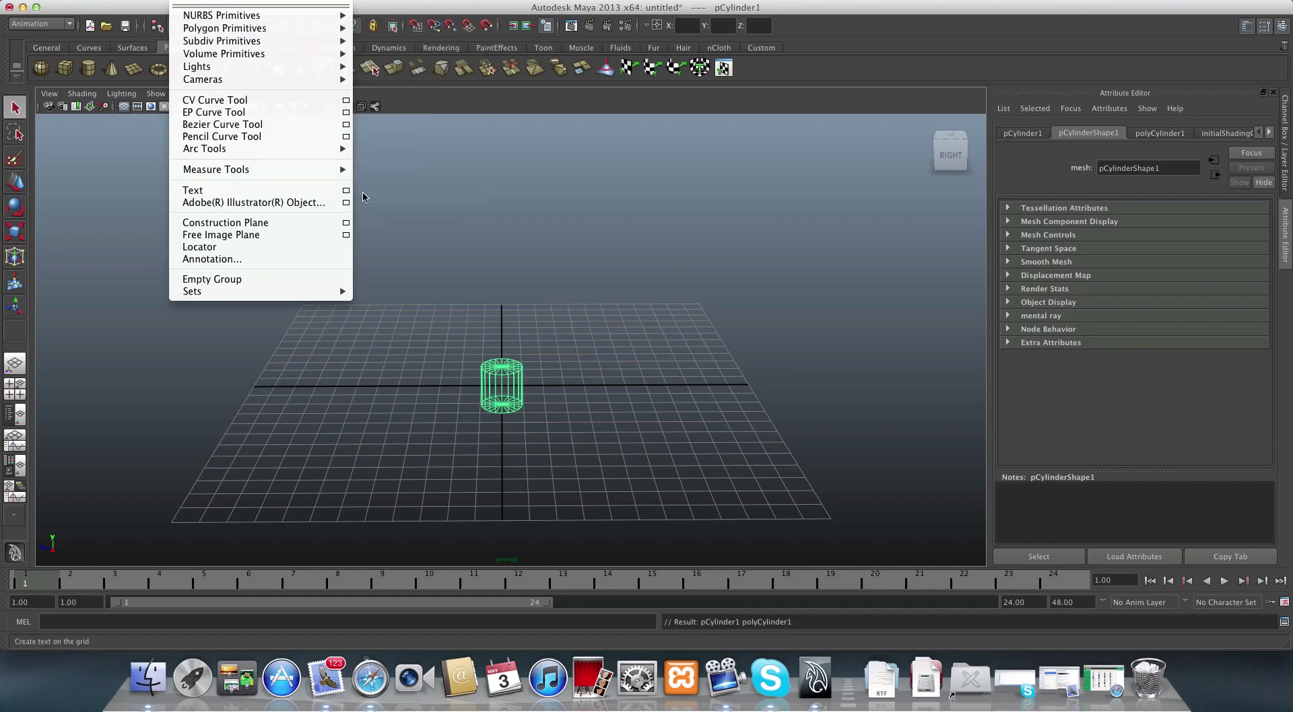
left_click(428, 216)
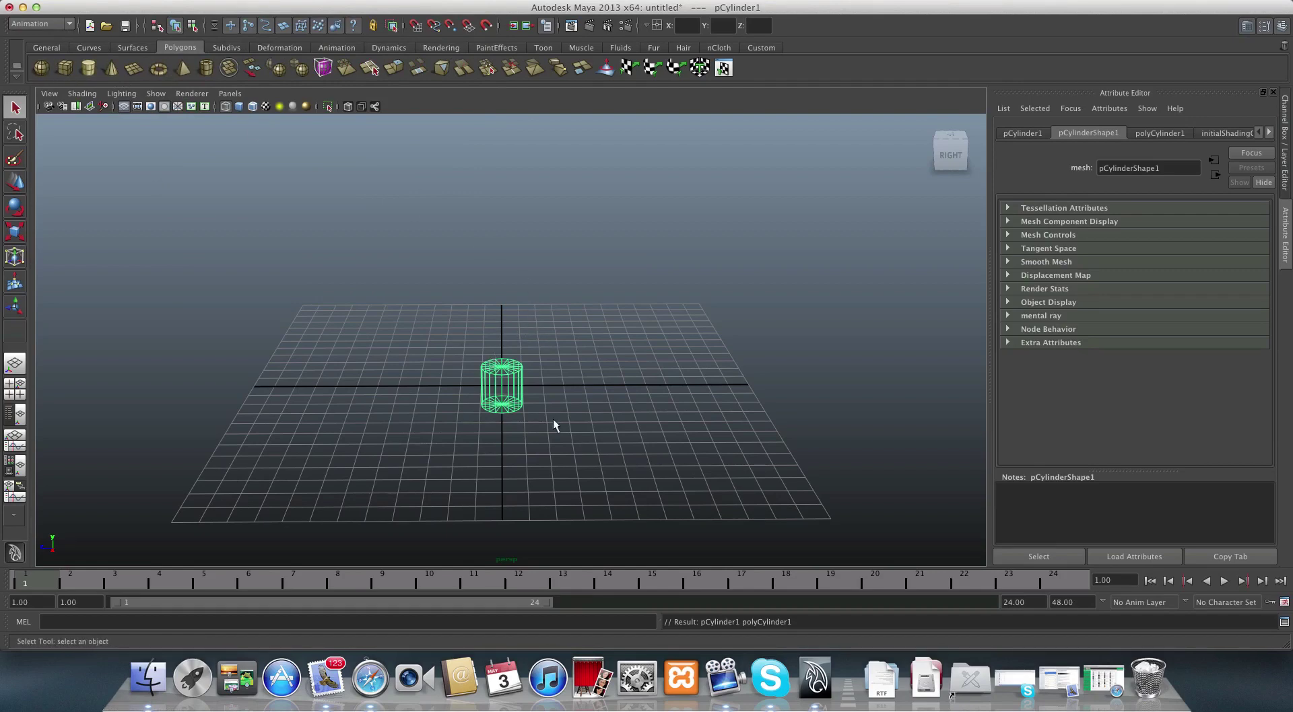
- Frame the cylinder side-on and display it smooth-shaded with wireframe
right_click_drag(297, 390, 536, 412, "alt")
mouse_move(536, 412)
left_mouse_down("alt")
mouse_move(532, 394)
mouse_move(526, 402)
left_mouse_up("alt")
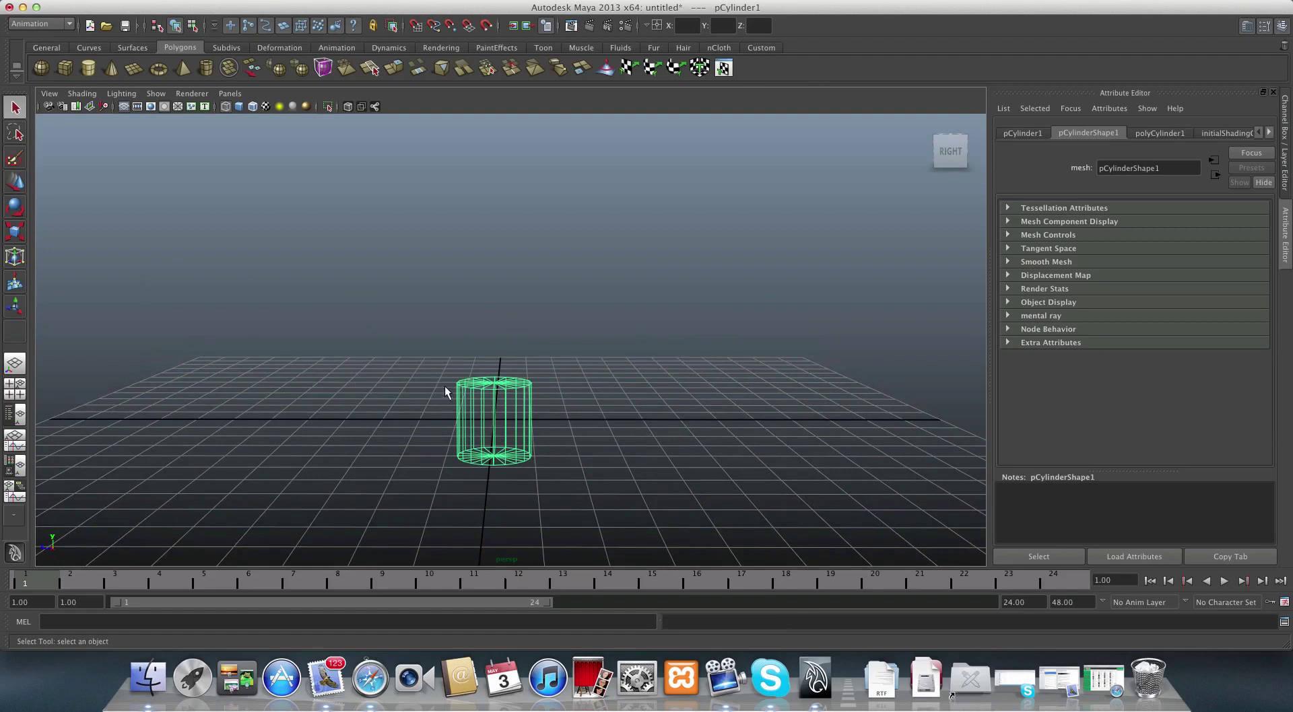
key("5")
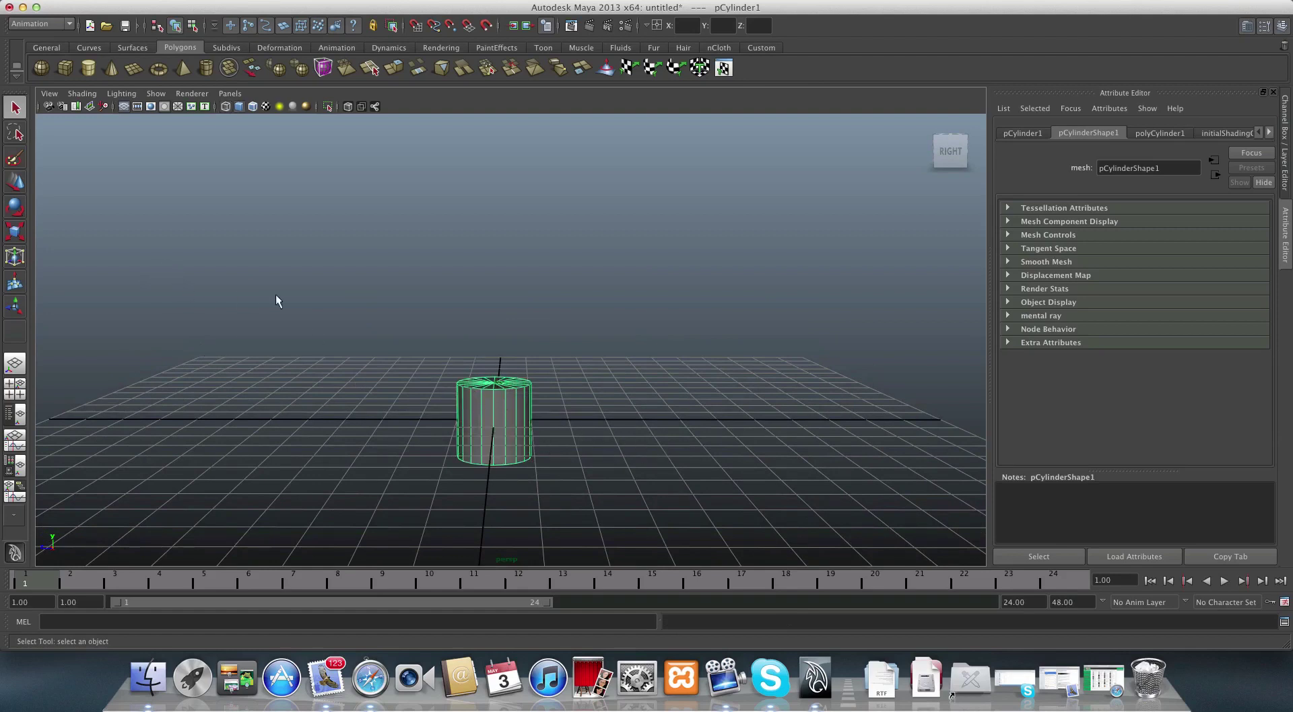
- Scale the cylinder evenly to 2.151, then stretch it to a tall column about 6.805 high
left_click(14, 233)
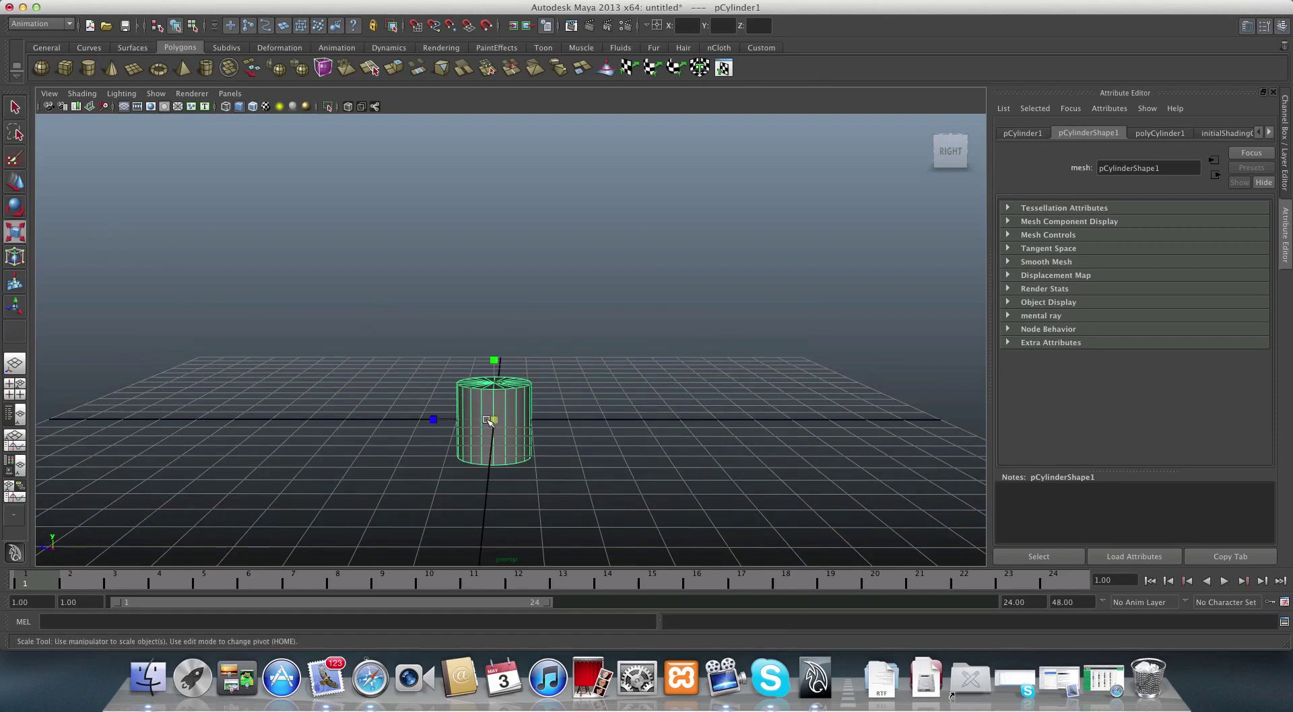
left_click_drag(494, 421, 564, 434)
scroll(709, 430, "down", 5)
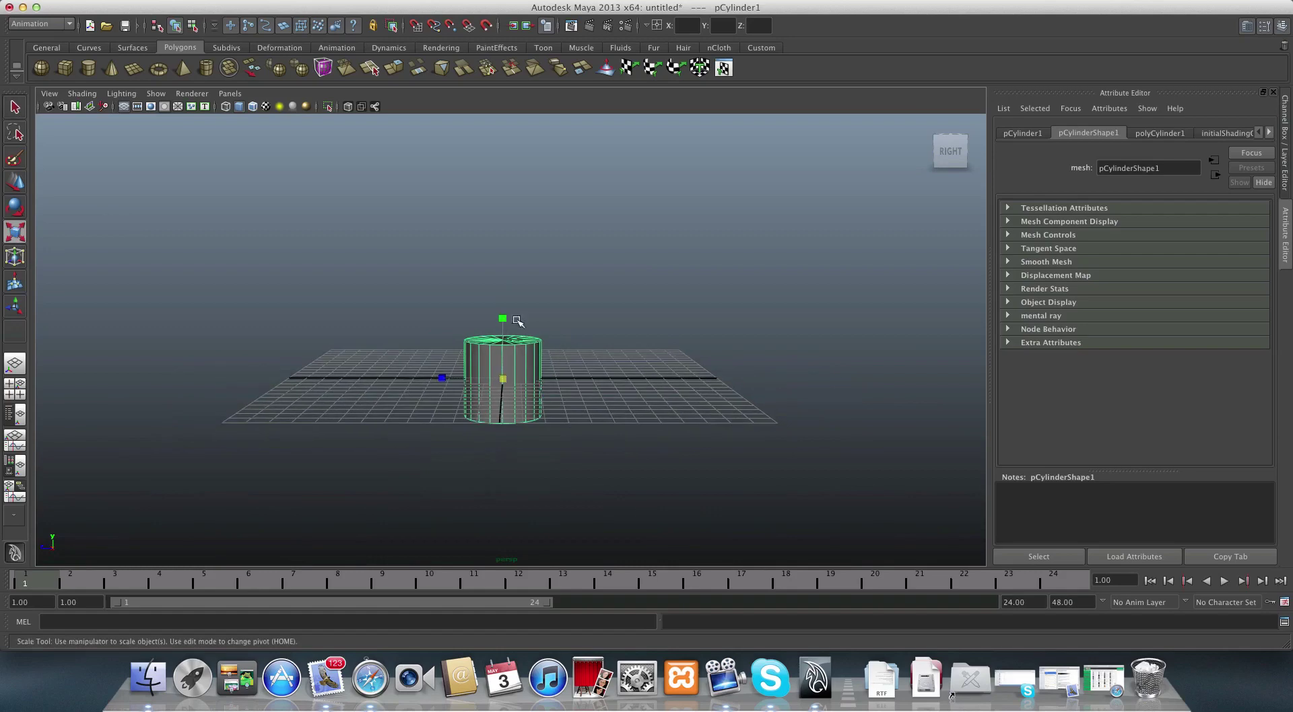
left_click_drag(516, 321, 488, 194)
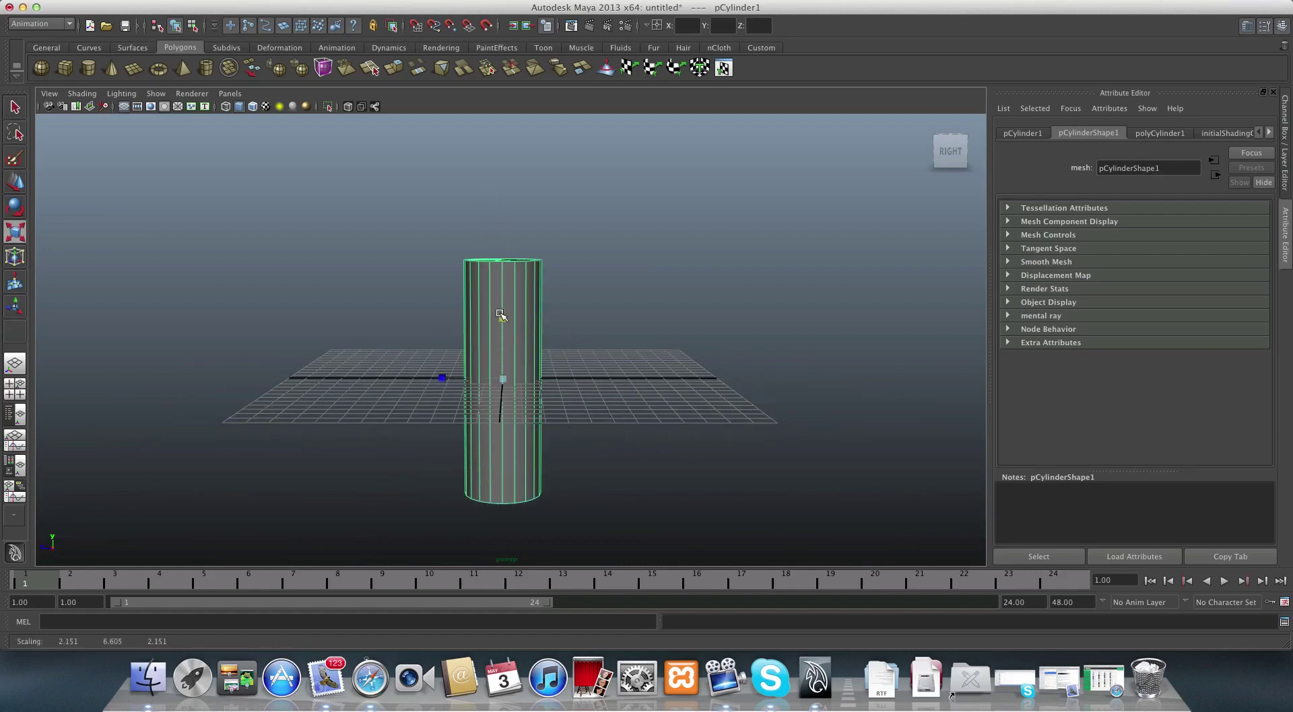
left_click_drag(499, 316, 500, 308)
right_click_drag(610, 348, 513, 348, "alt")
left_click_drag(513, 348, 421, 404, "alt")
- Open the polyCylinder1 construction settings and set Subdivisions Axis to 50
mouse_move(967, 129)
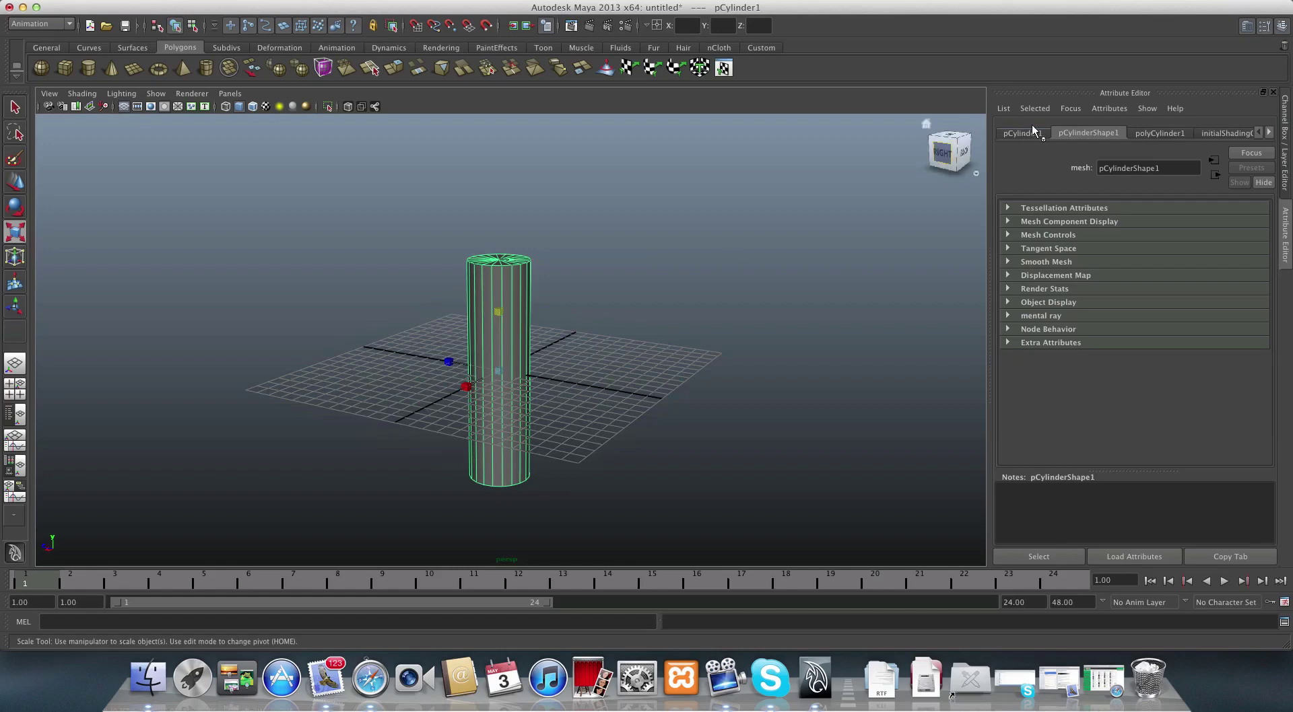
left_click(1245, 25)
left_click(1246, 26)
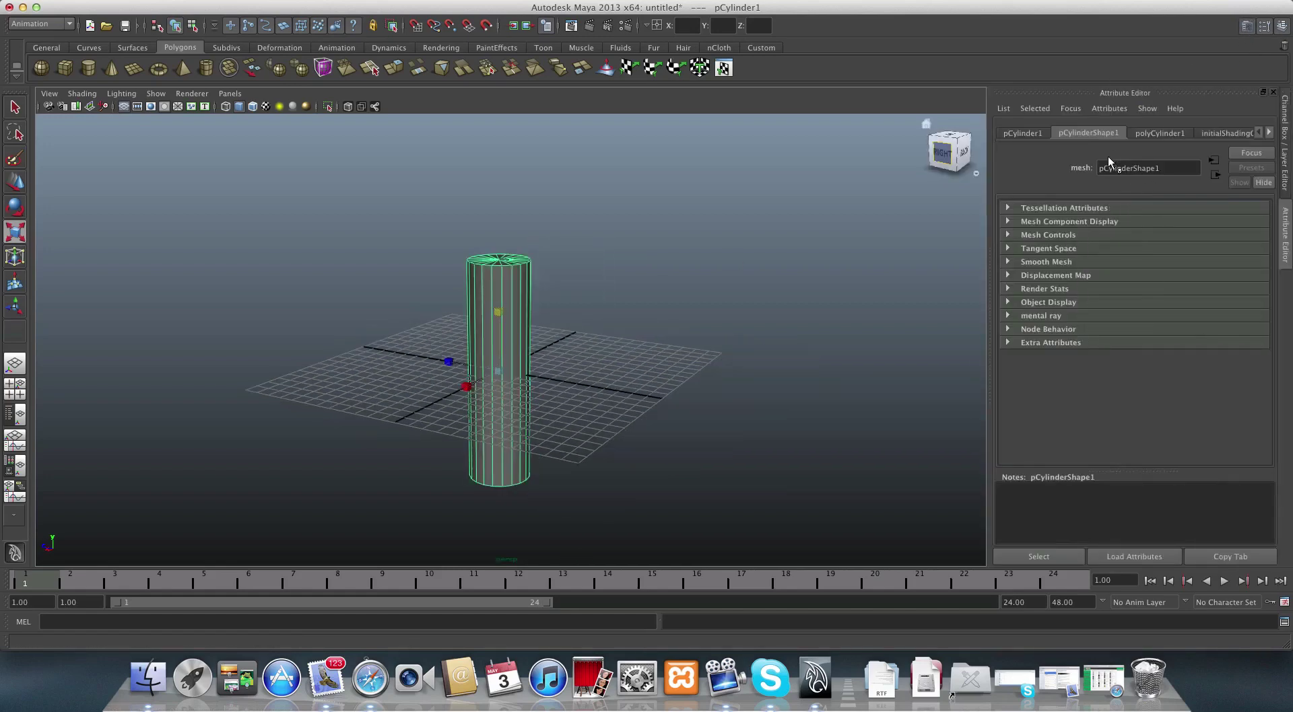
left_click(1023, 132)
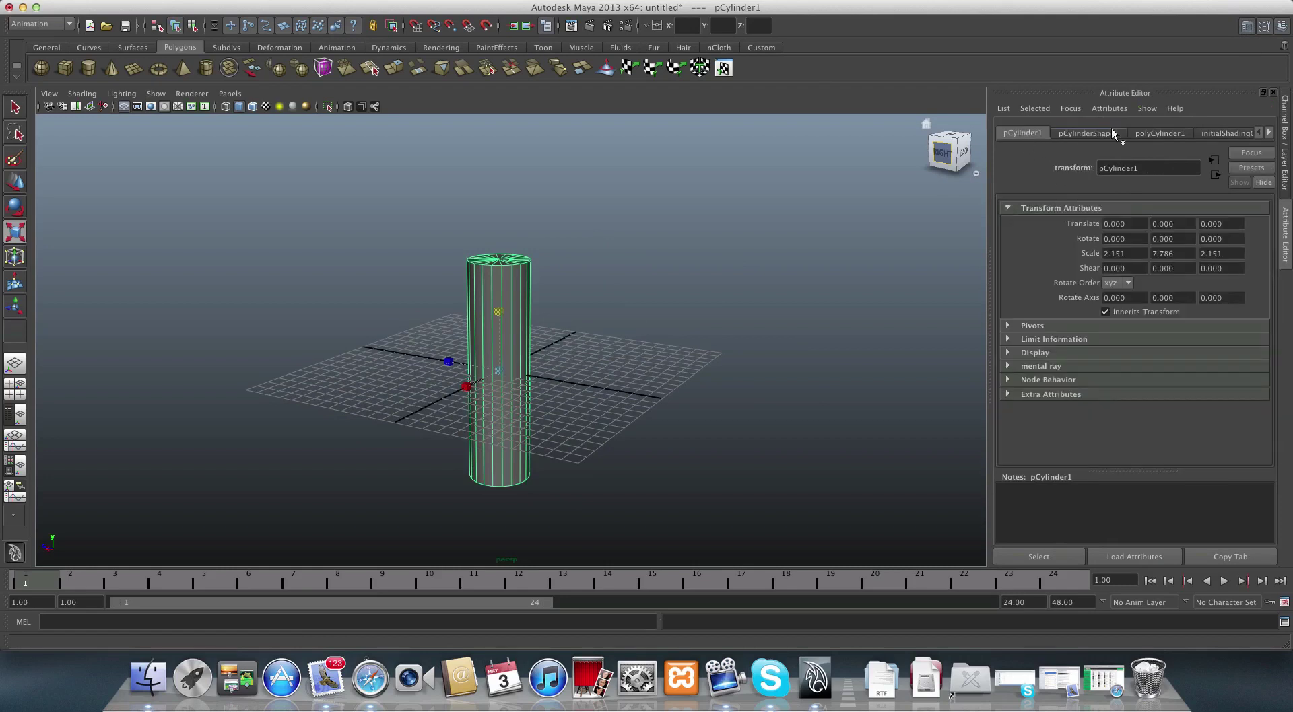
left_click(1159, 133)
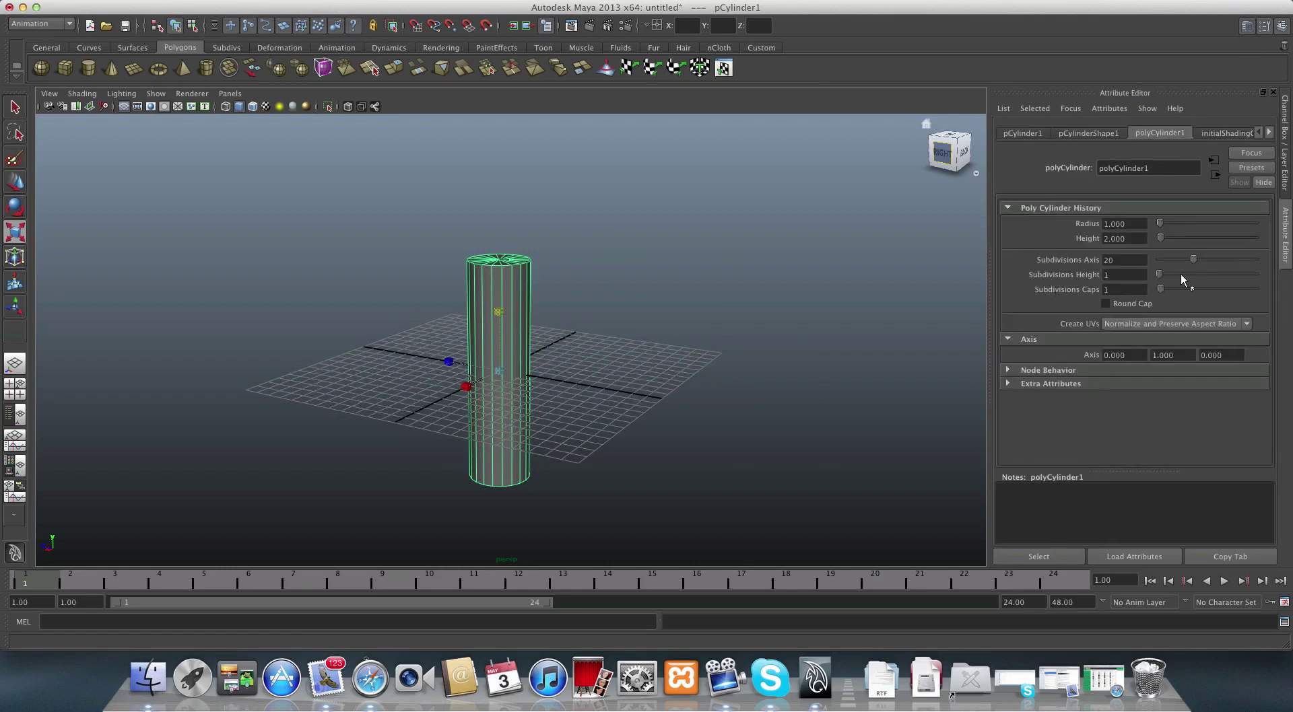
left_click_drag(1197, 259, 1255, 261)
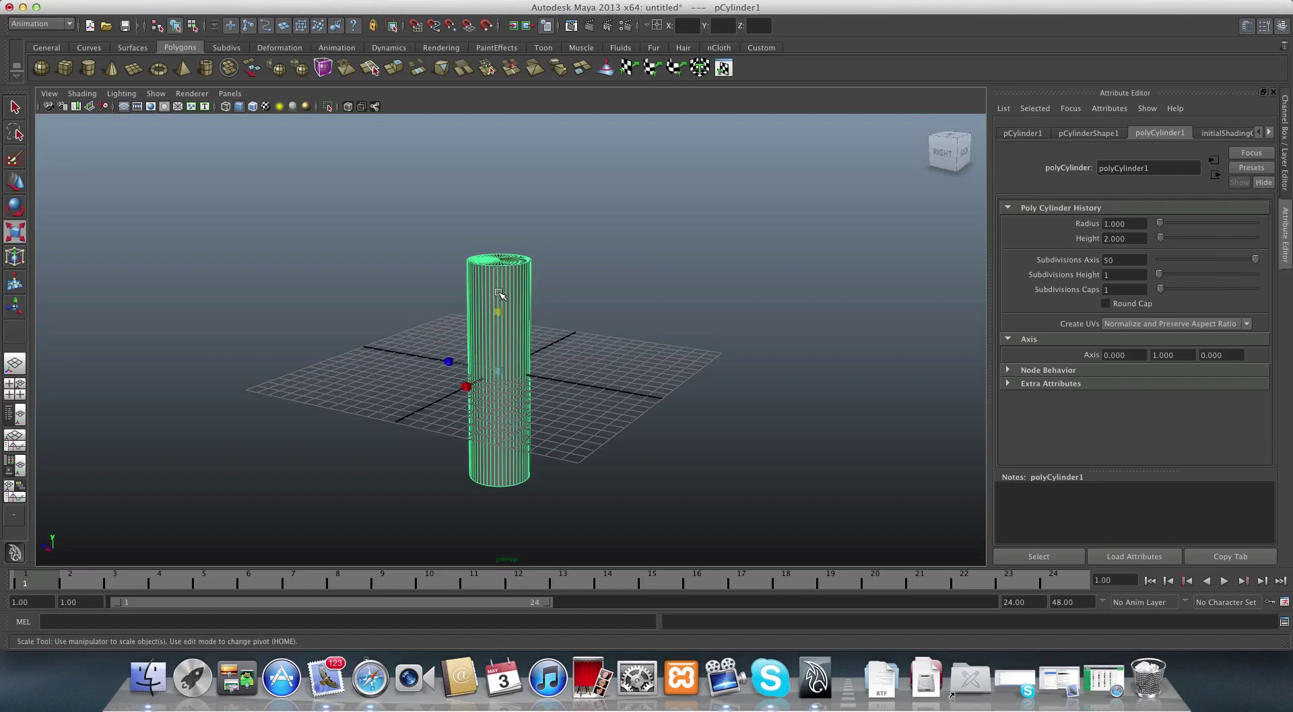
left_click_drag(498, 299, 546, 302, "alt")
right_click_drag(546, 302, 592, 300, "alt")
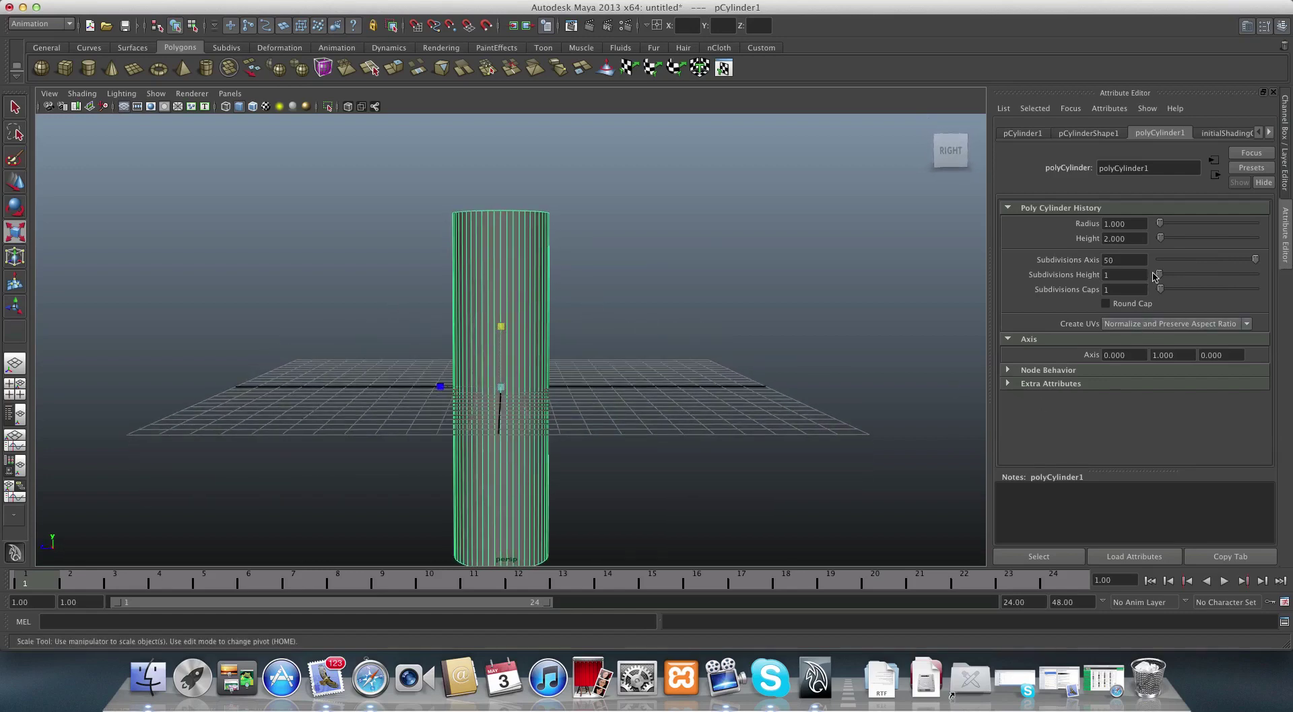
- Set Subdivisions Height to 8 and Subdivisions Caps to 0
left_click_drag(1159, 274, 1173, 276)
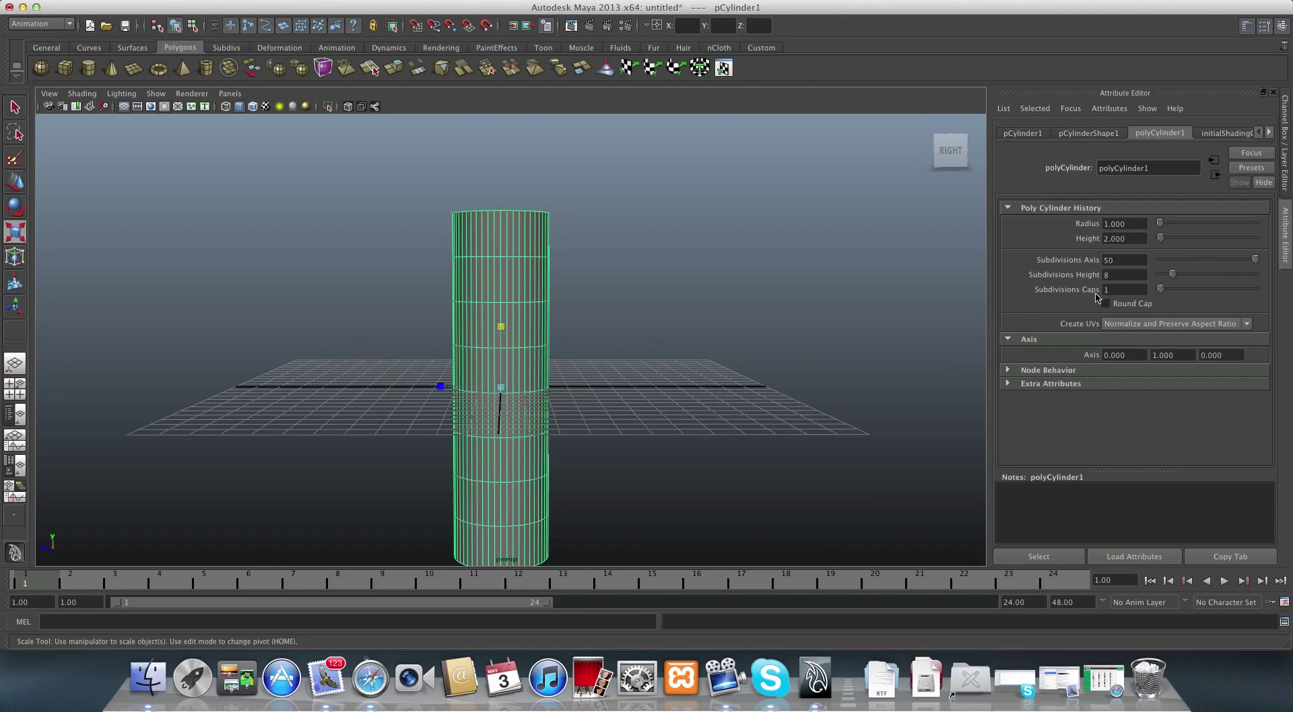
left_click_drag(635, 417, 643, 392, "alt")
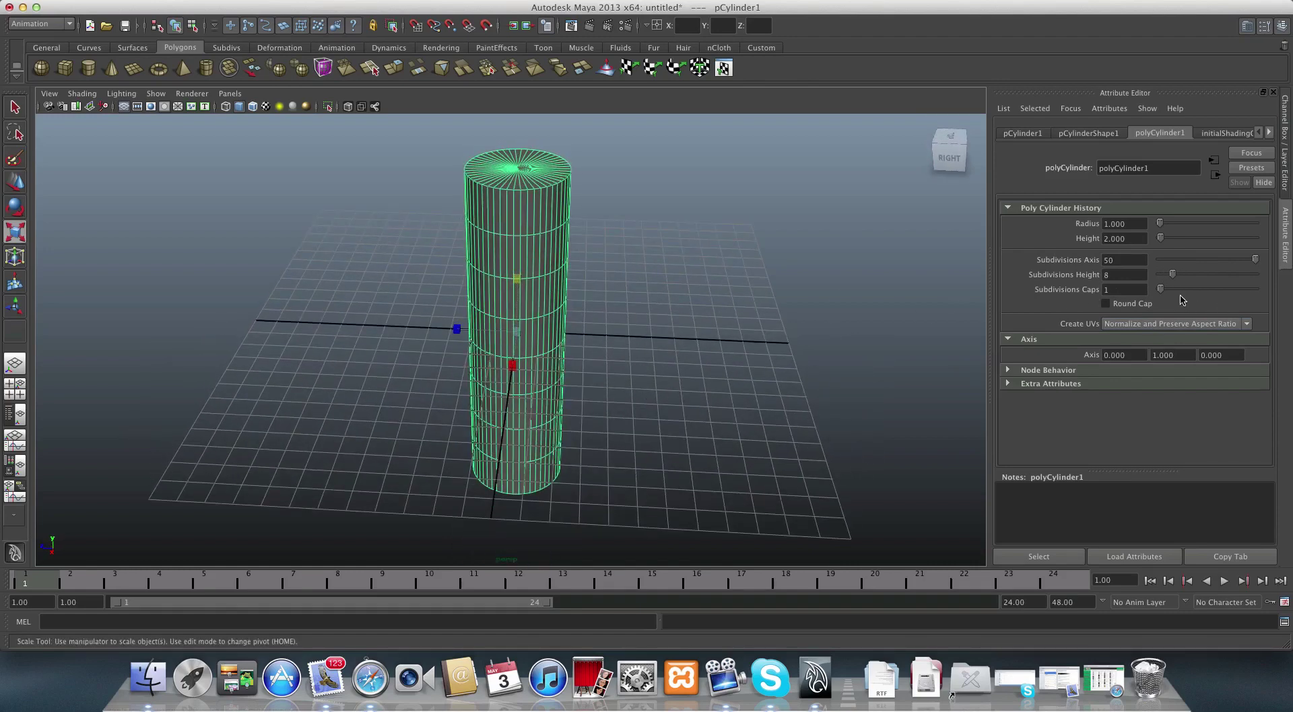
left_click_drag(1156, 291, 1152, 288)
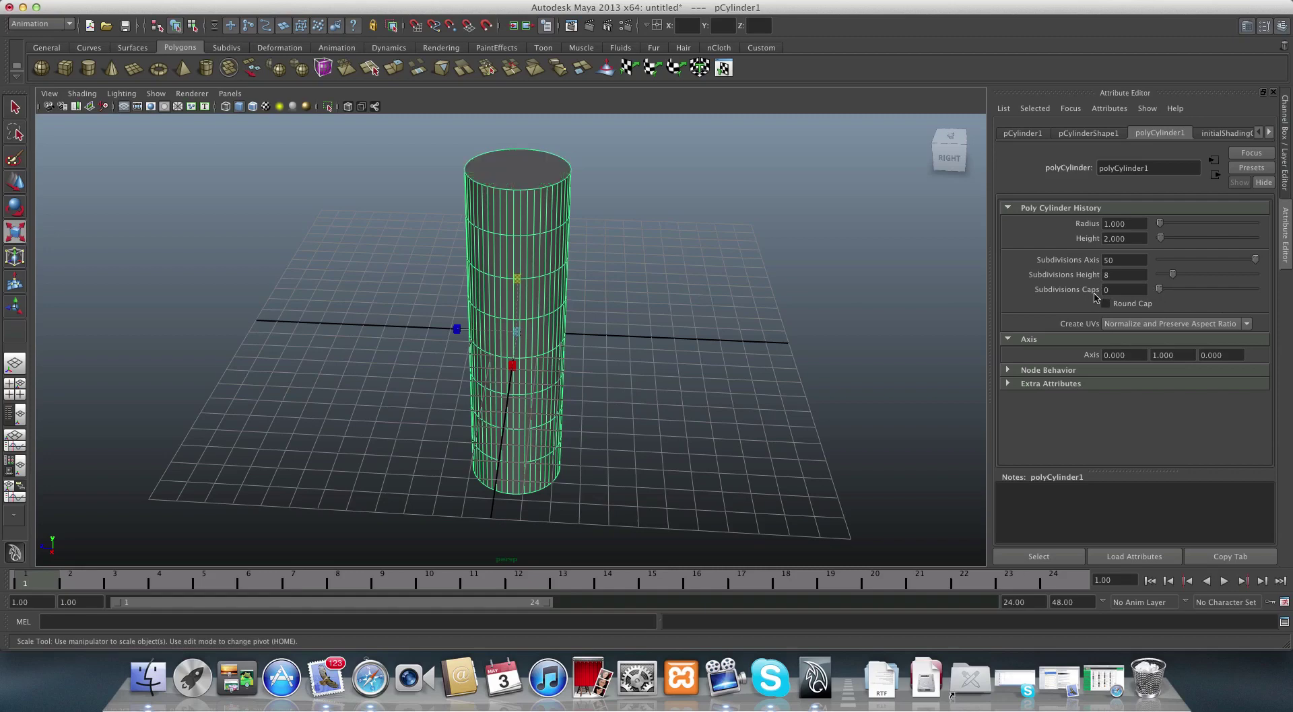
left_click_drag(512, 179, 514, 202, "alt")
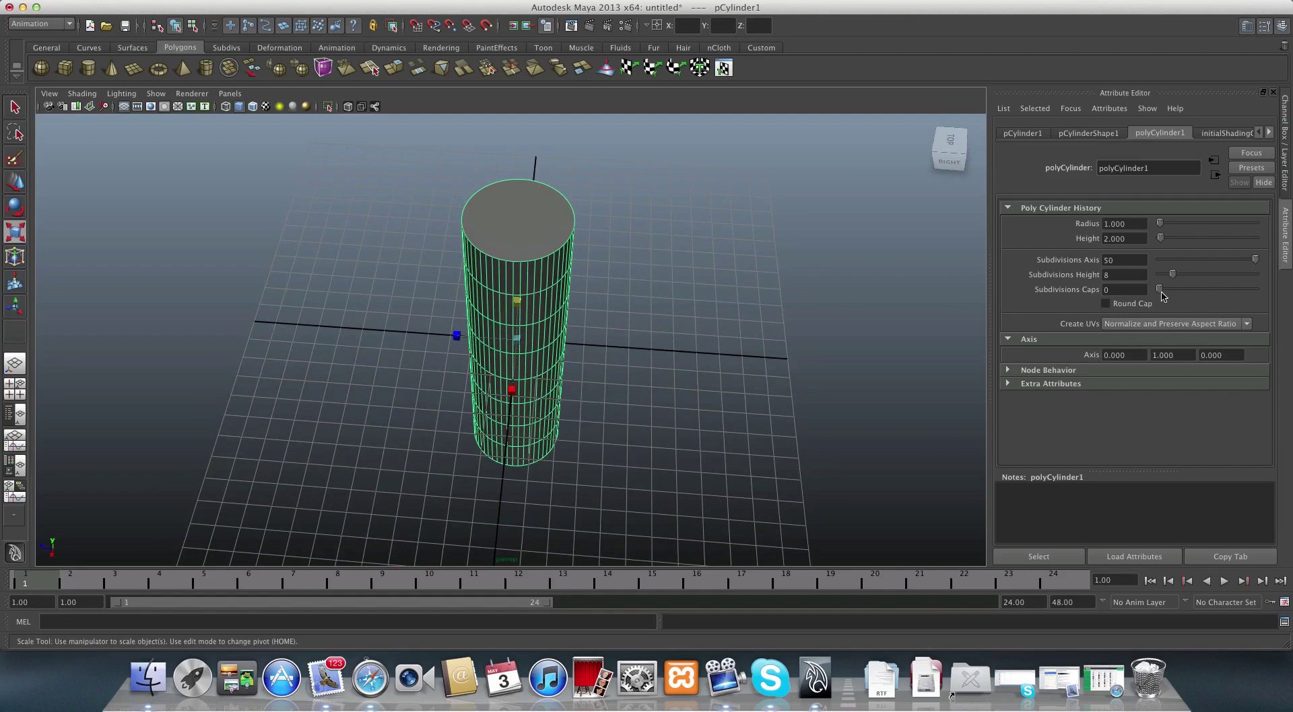
mouse_move(1159, 289)
left_mouse_down()
mouse_move(1185, 294)
mouse_move(1157, 302)
left_mouse_up()
left_click_drag(552, 312, 497, 194, "alt")
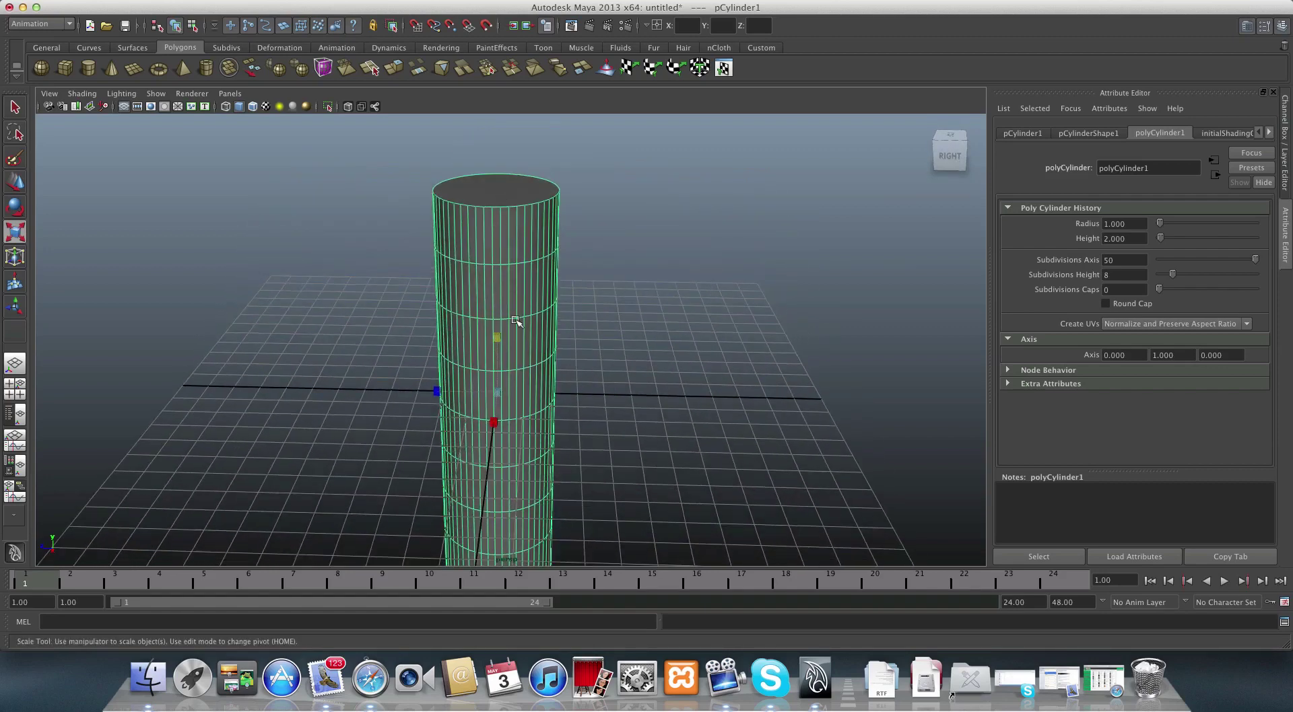
left_click_drag(517, 324, 481, 285, "alt")
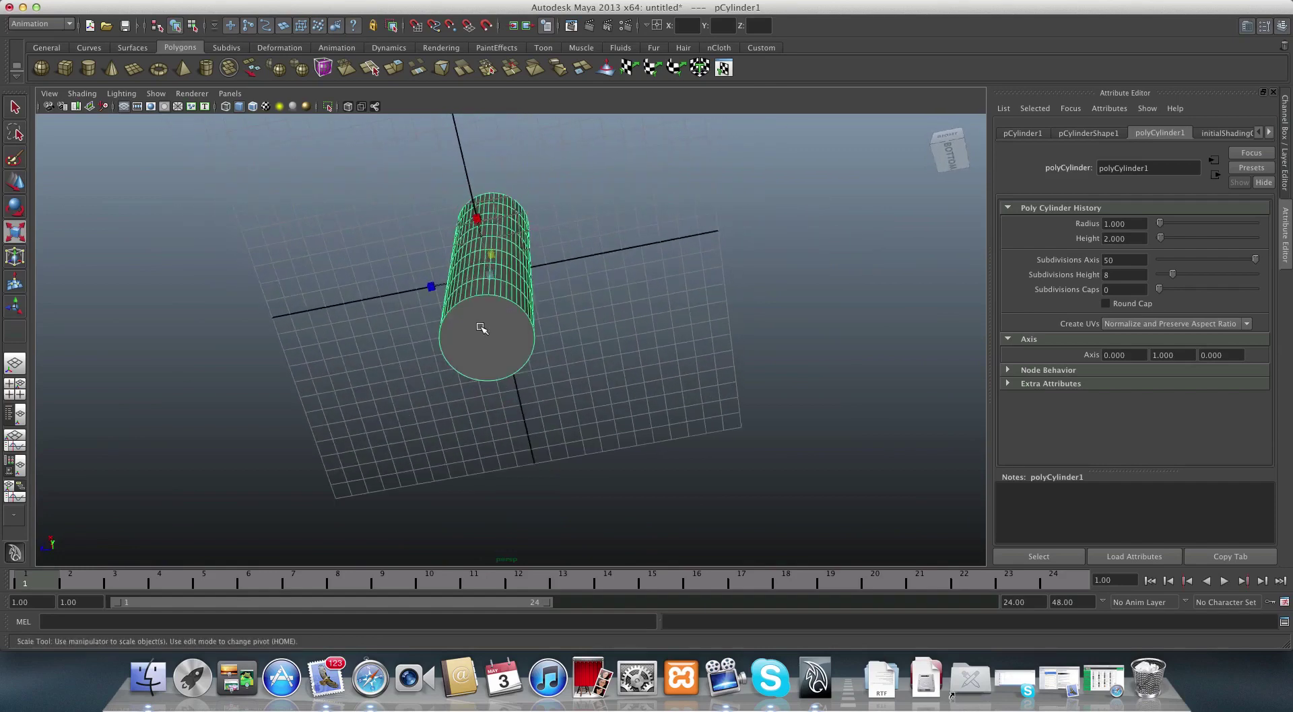
- Select the column's bottom cap face and trial an extrusion shrunk slightly inward
right_click_drag(481, 329, 490, 330)
left_click(489, 331)
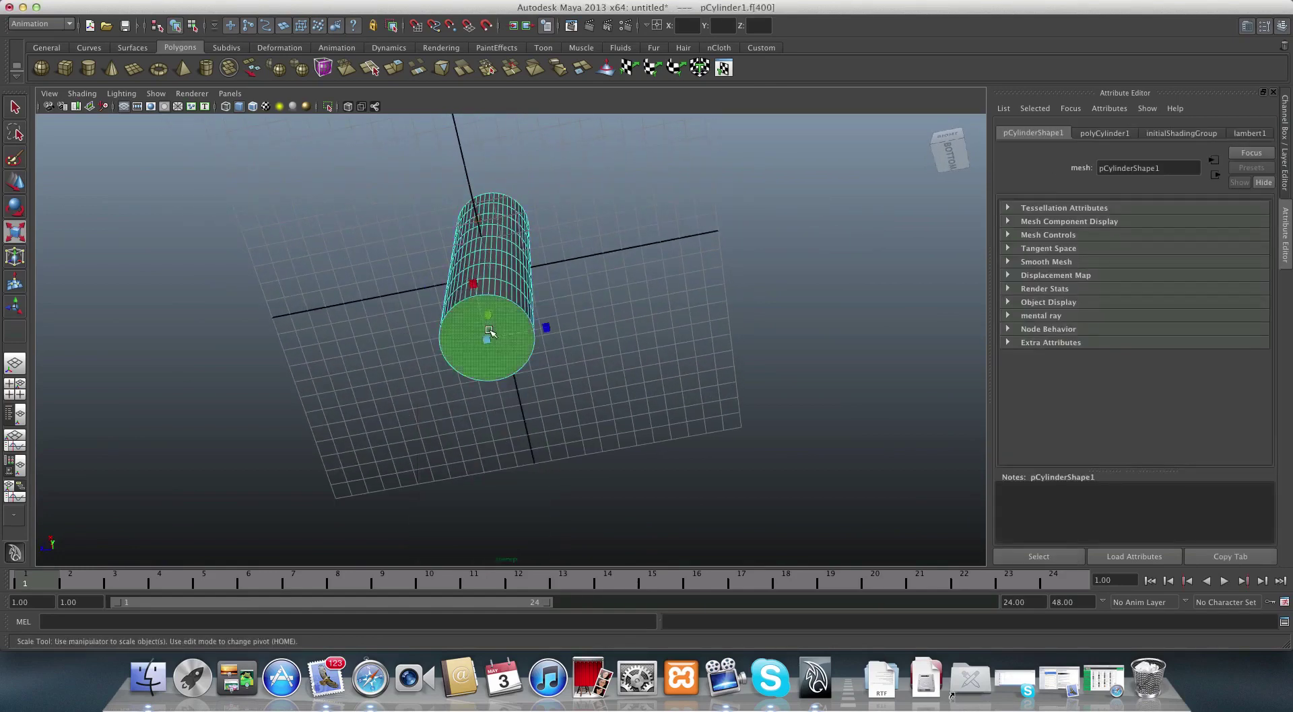
left_click_drag(490, 334, 499, 379, "alt")
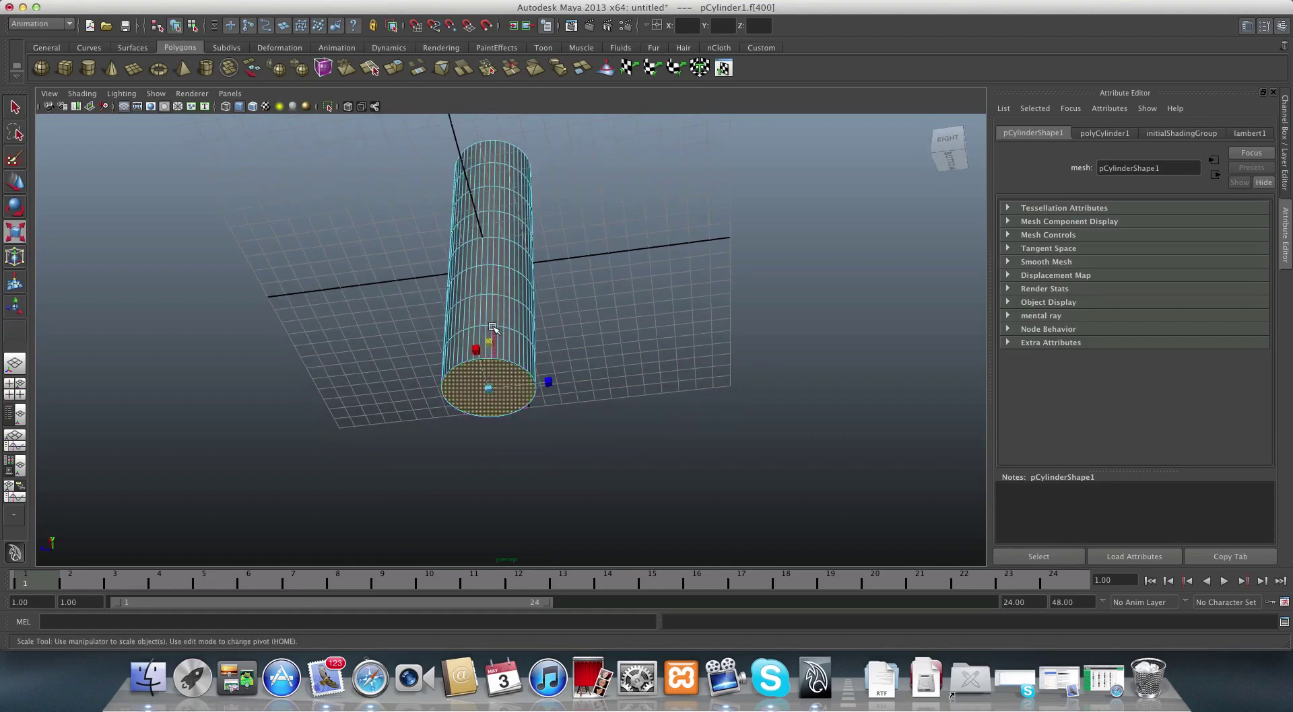
left_click(396, 68)
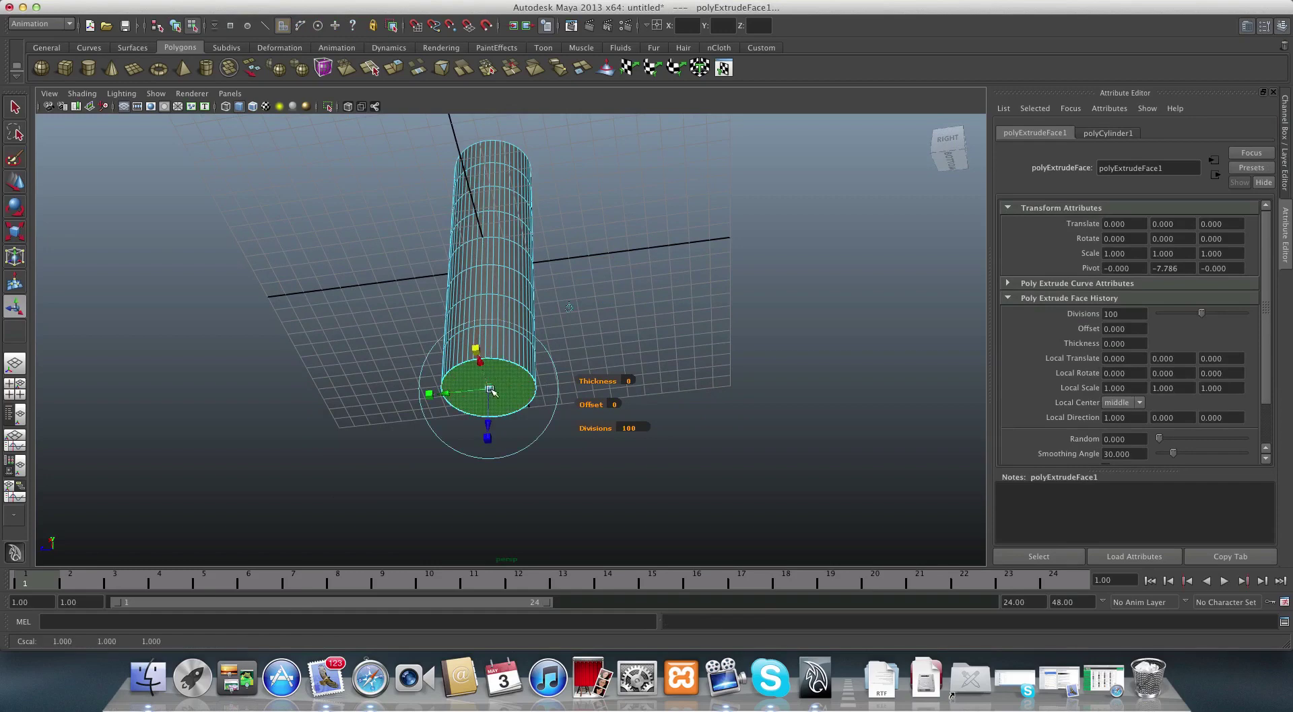
left_click_drag(489, 389, 519, 299)
right_click_drag(520, 300, 556, 371, "alt")
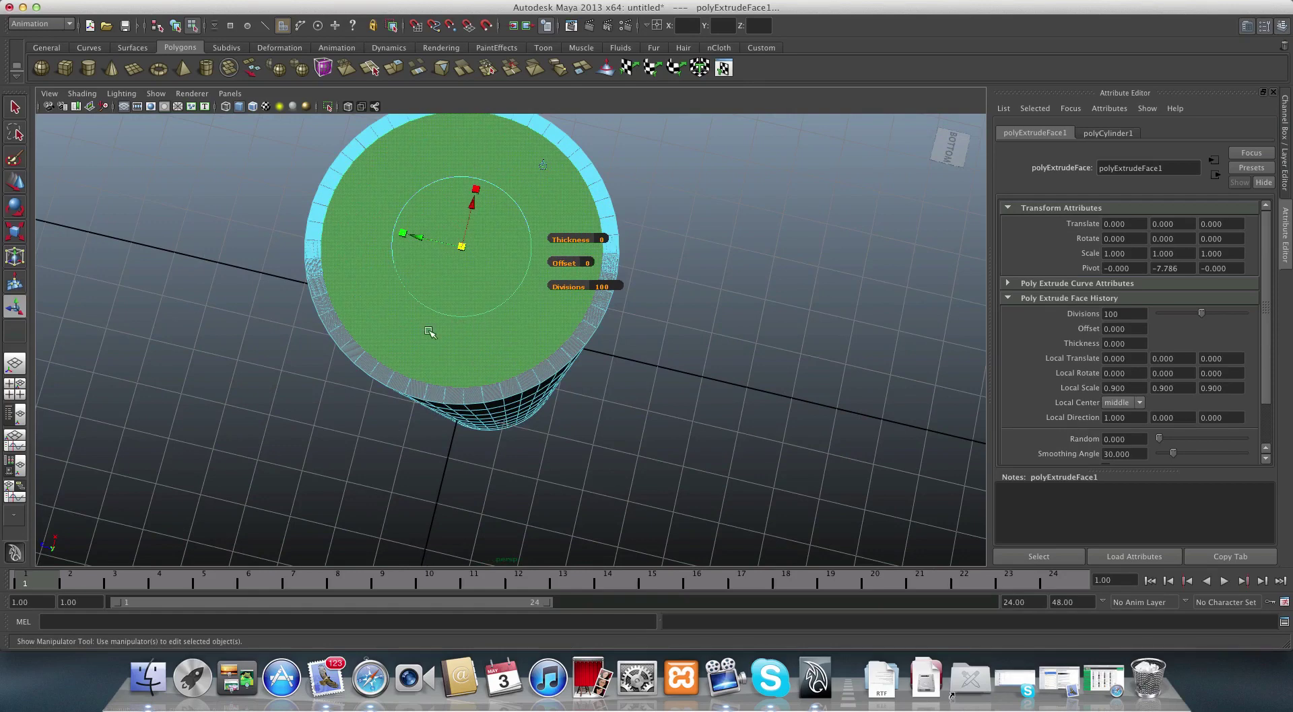
- Undo the trial extrusion and its scaling, and switch to the Polygons menu set
key("z")
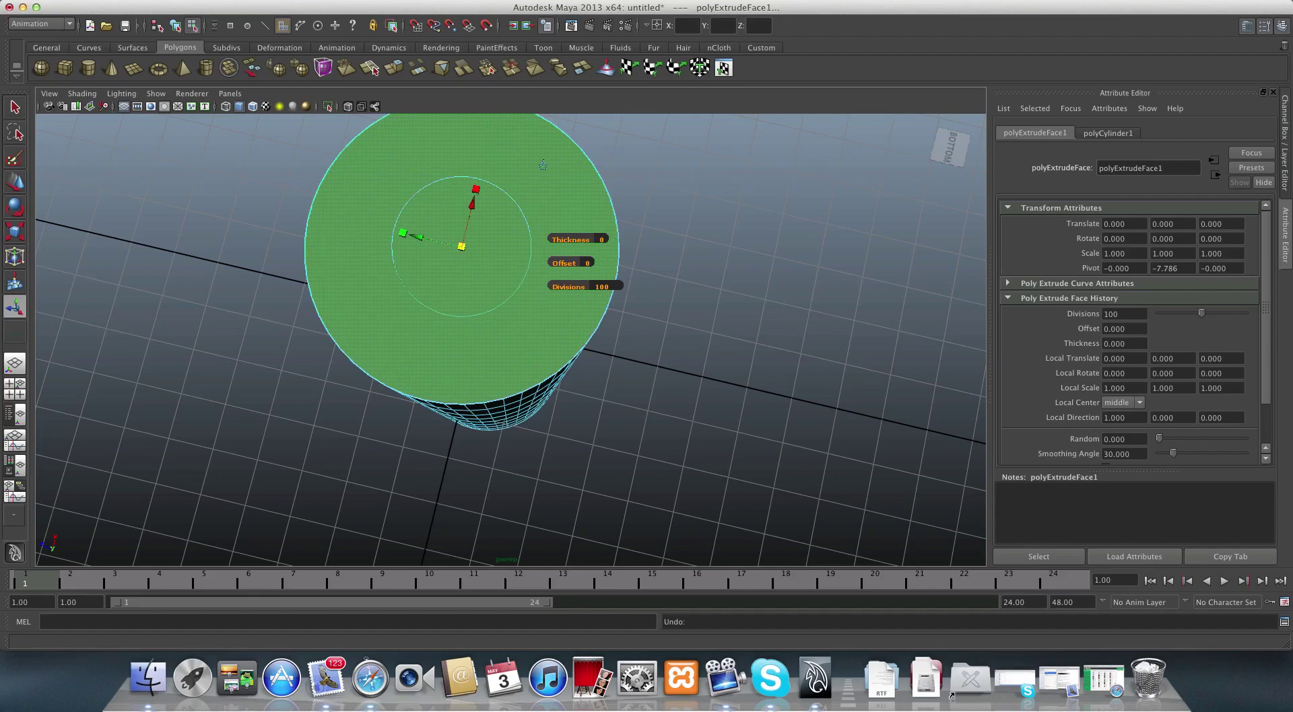
key("z")
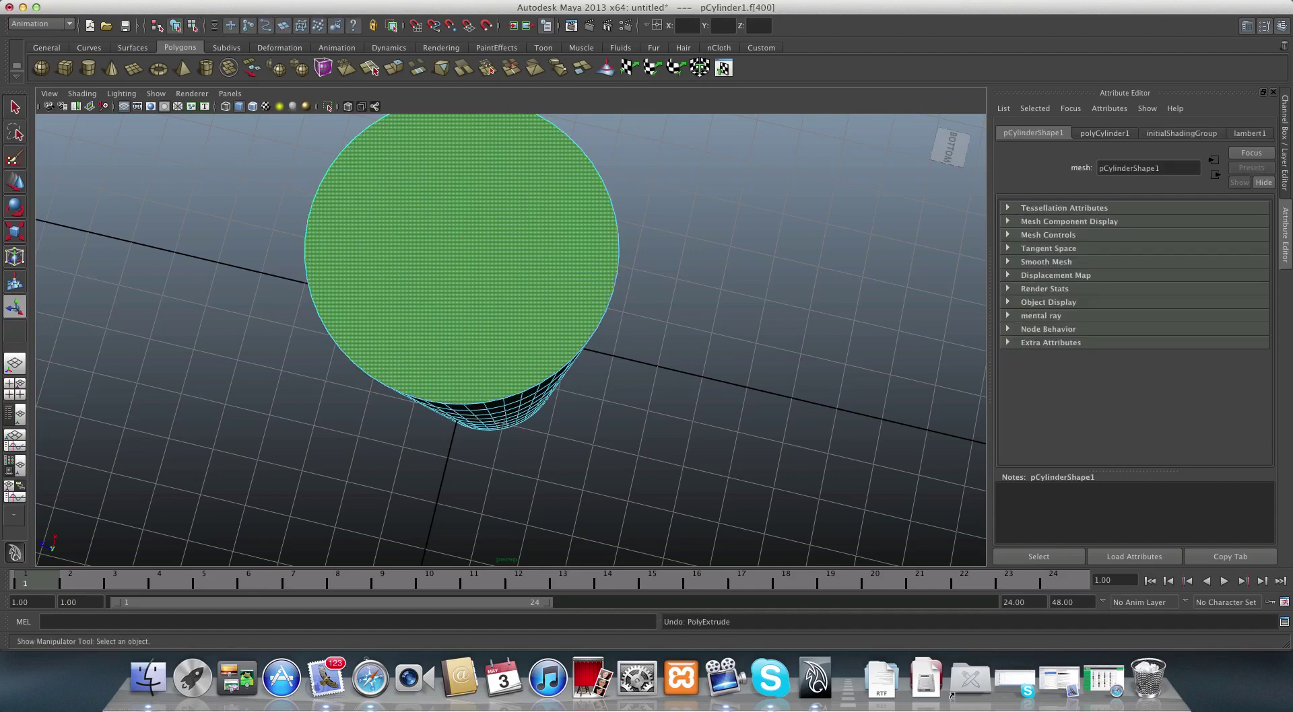
left_click(49, 22)
left_click(49, 38)
- Reset the Extrude Face options to defaults and extrude the bottom cap with 1 division
left_click(410, 0)
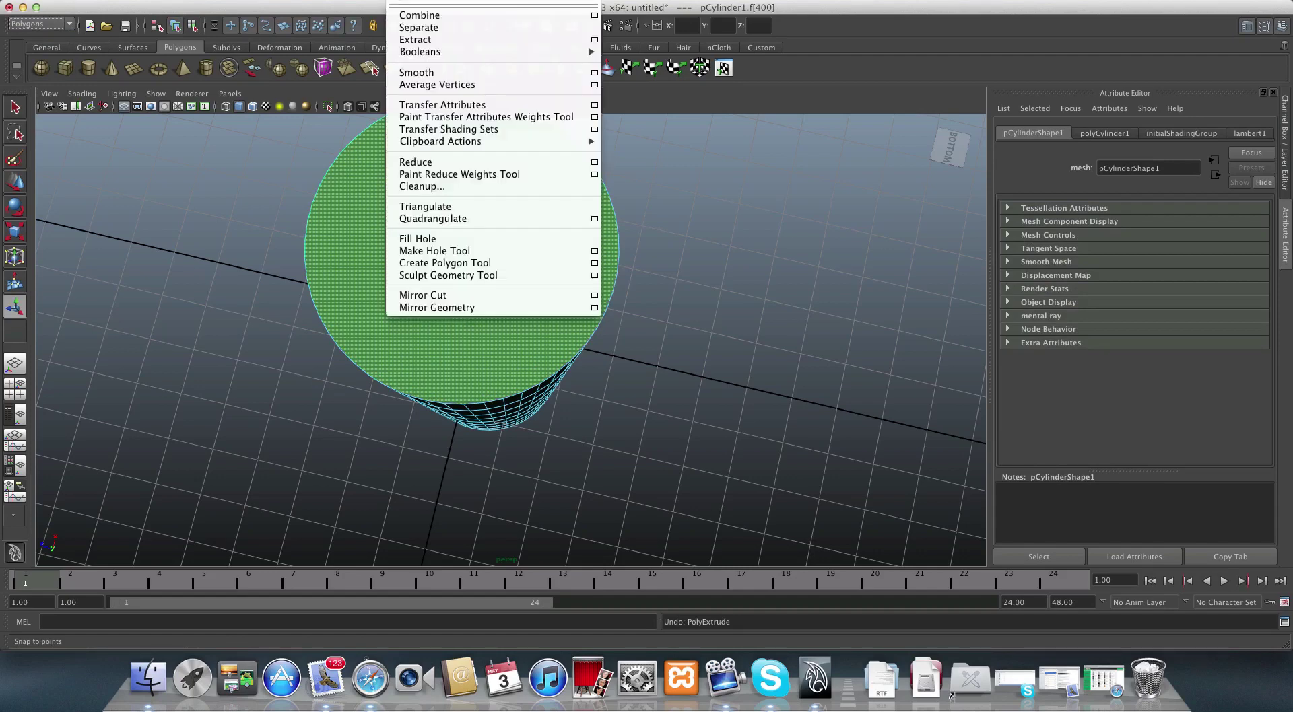
mouse_move(450, 3)
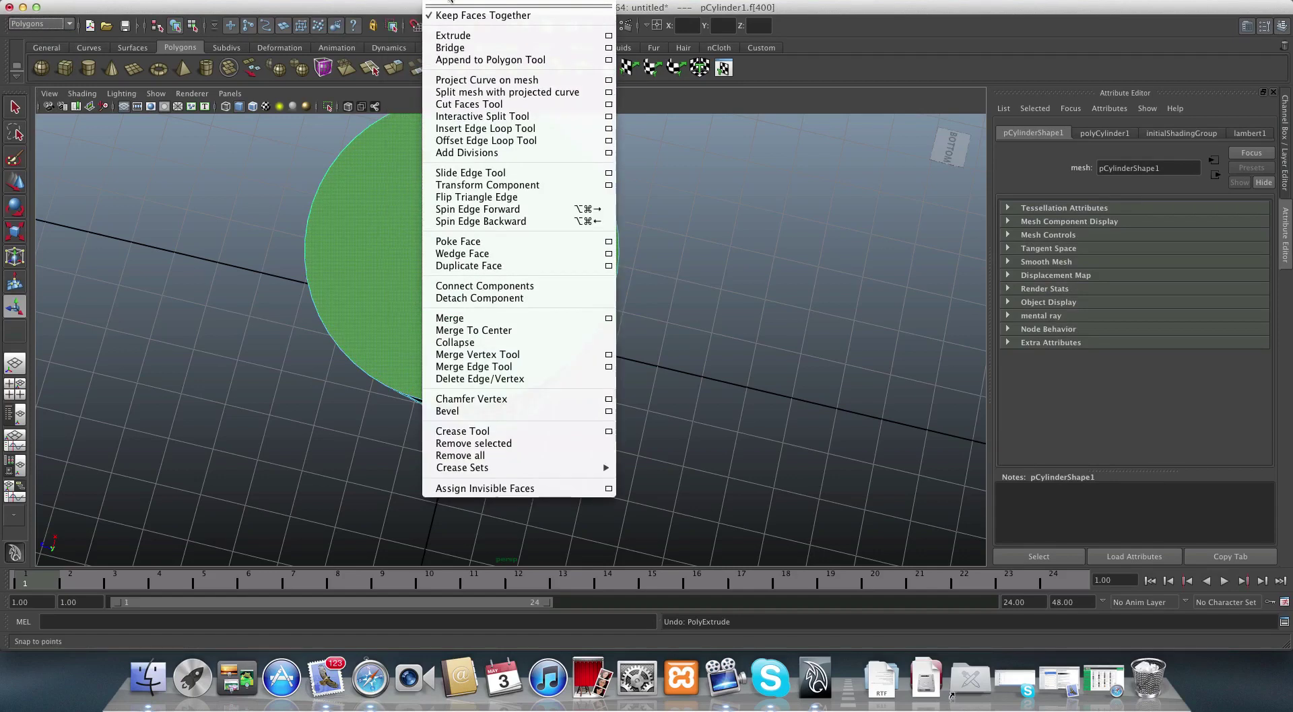
left_click(609, 36)
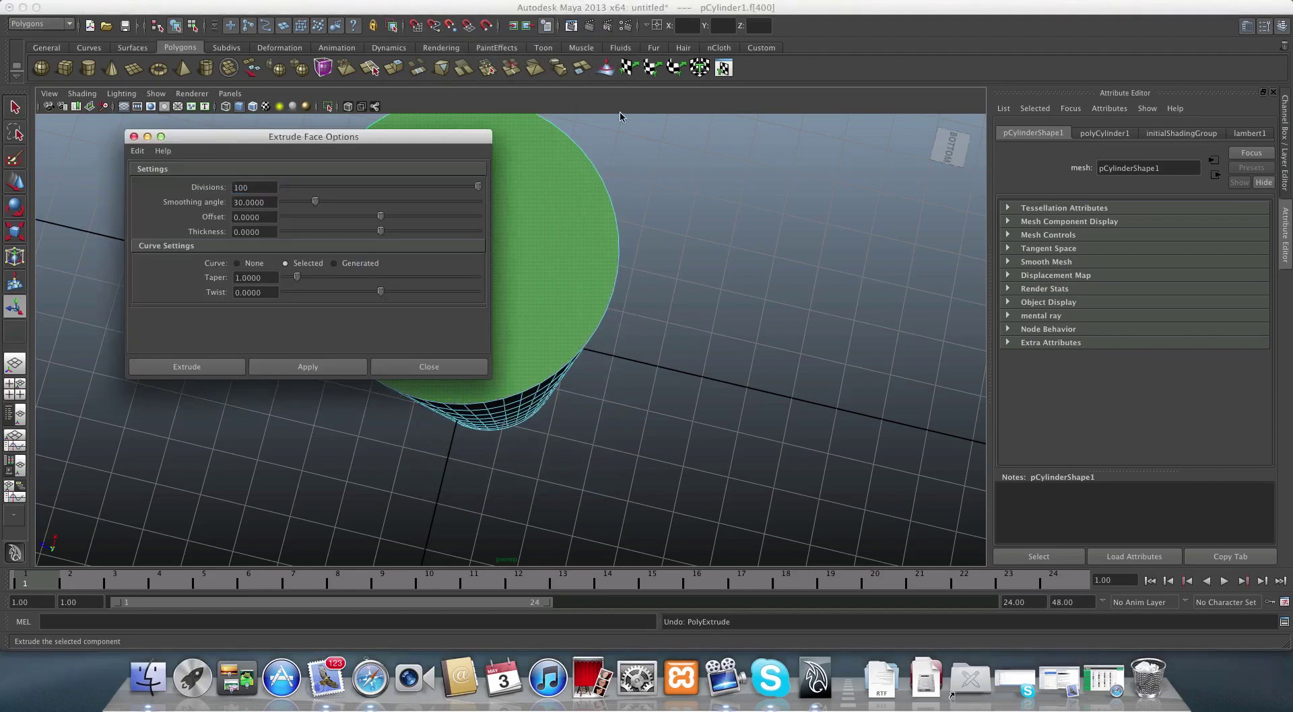
left_click_drag(188, 137, 215, 134)
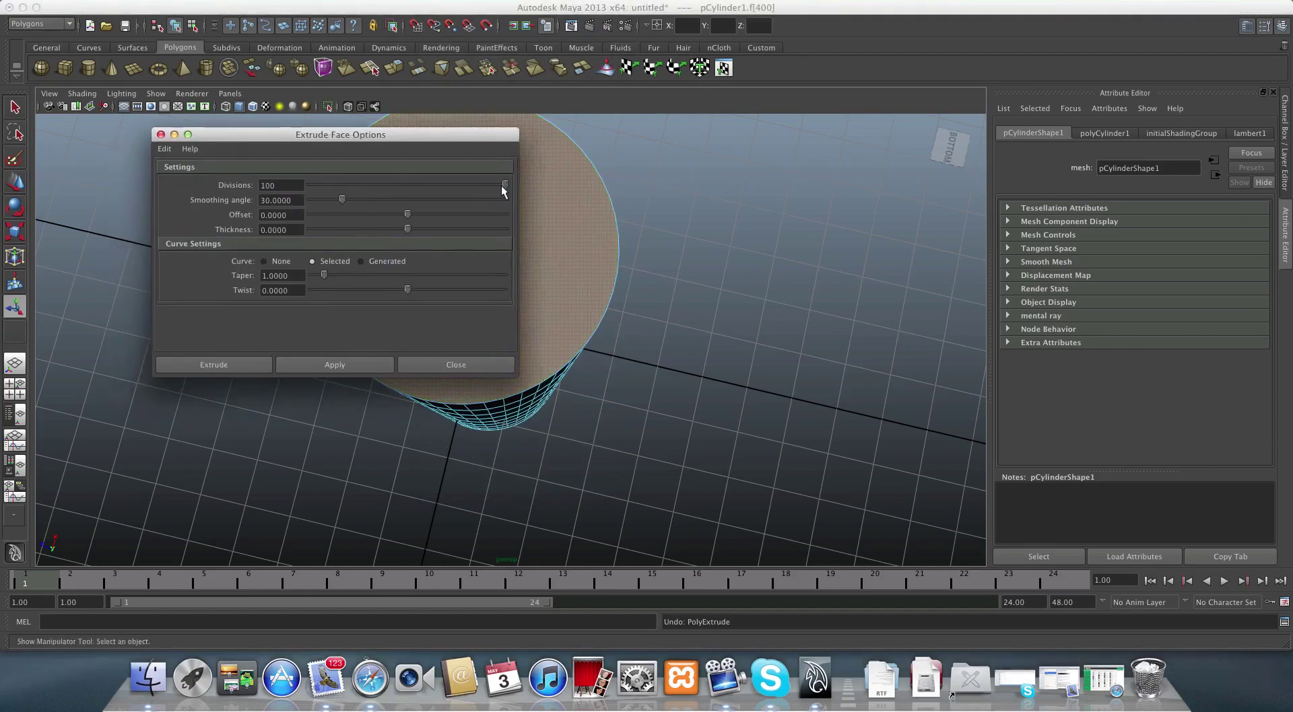
left_click_drag(503, 184, 368, 181)
left_click(163, 149)
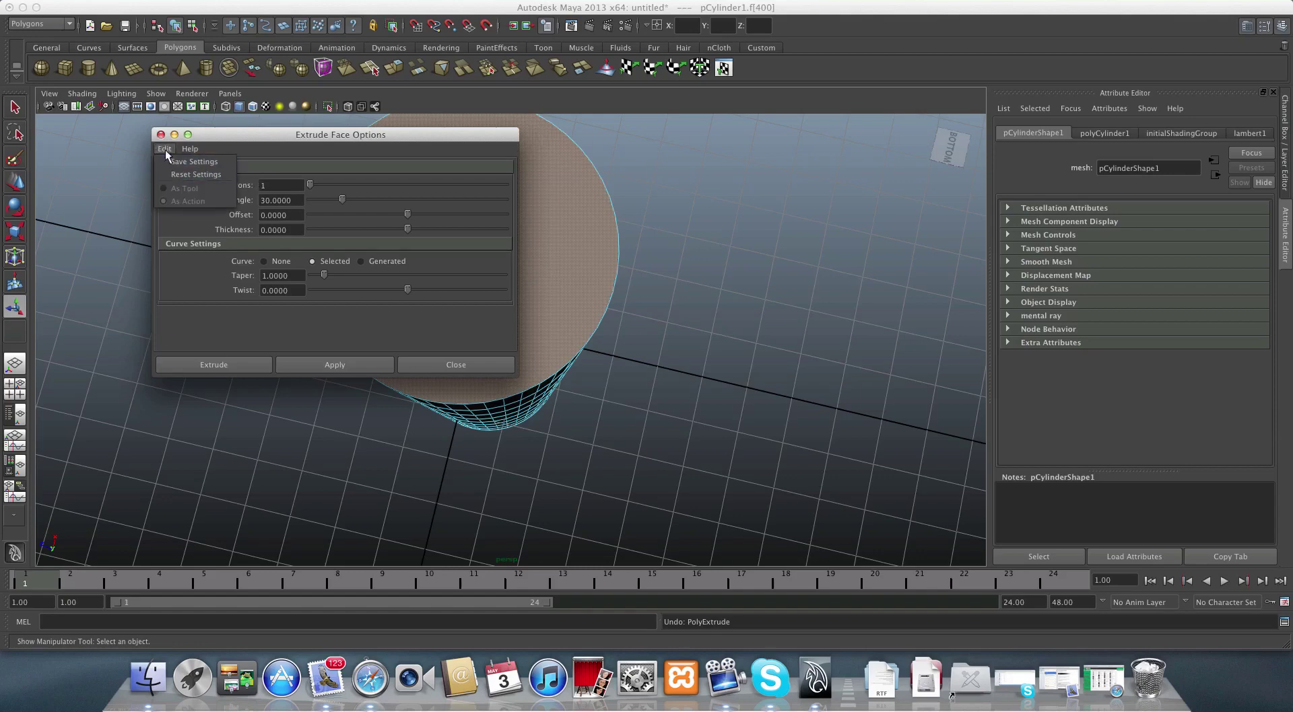
left_click(172, 174)
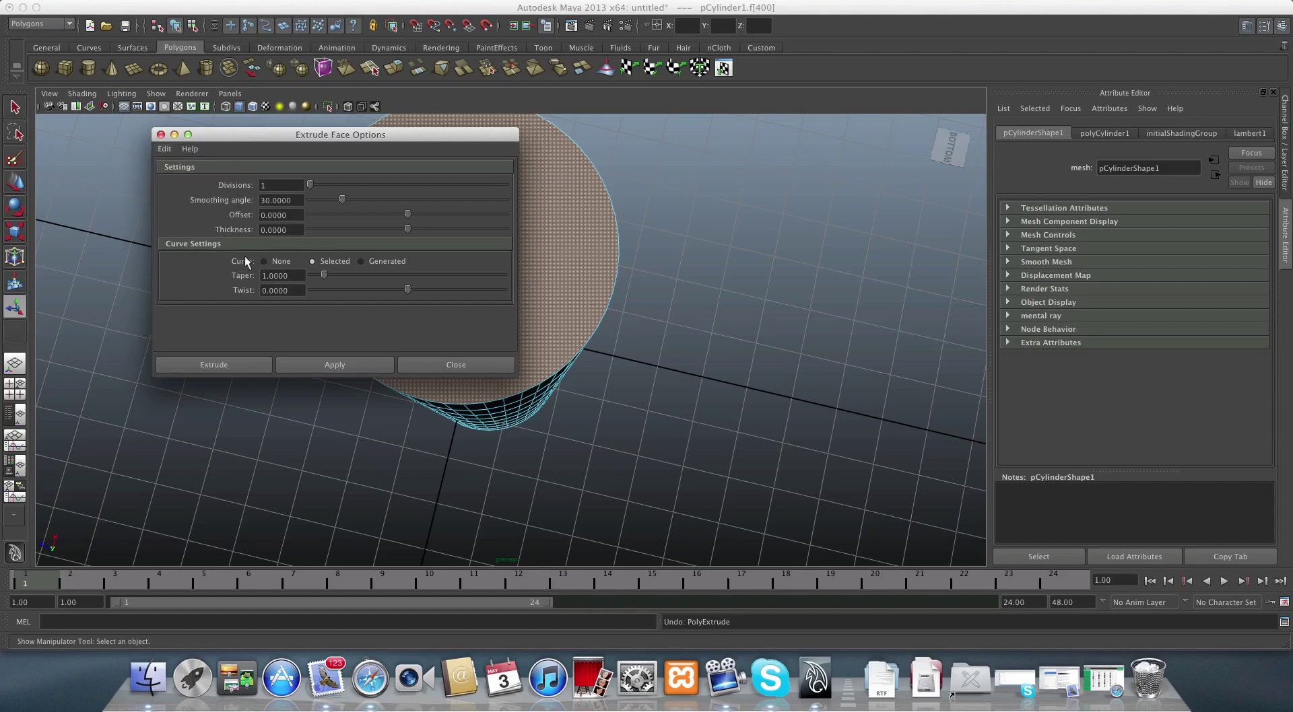
left_click(229, 365)
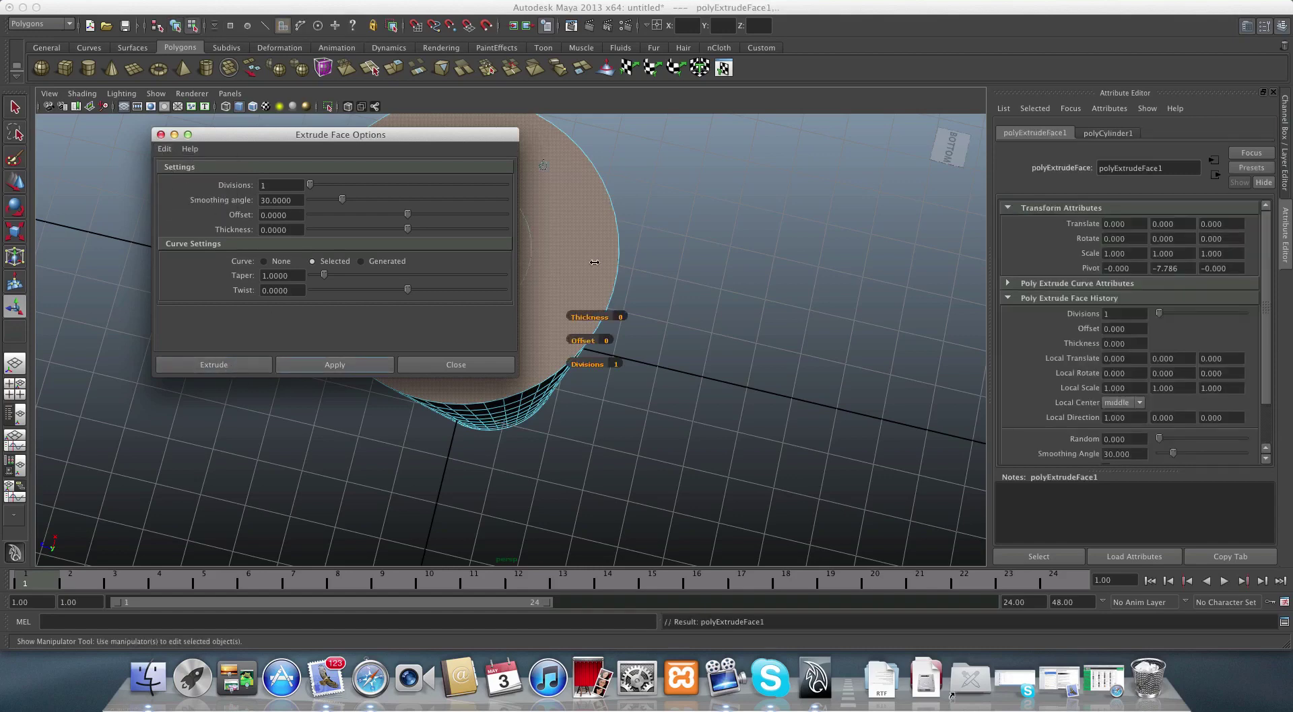
left_click_drag(440, 282, 505, 305, "alt")
- Inset the bottom face inside the rim, then extrude it again 13.946 units into the column
left_click(537, 345)
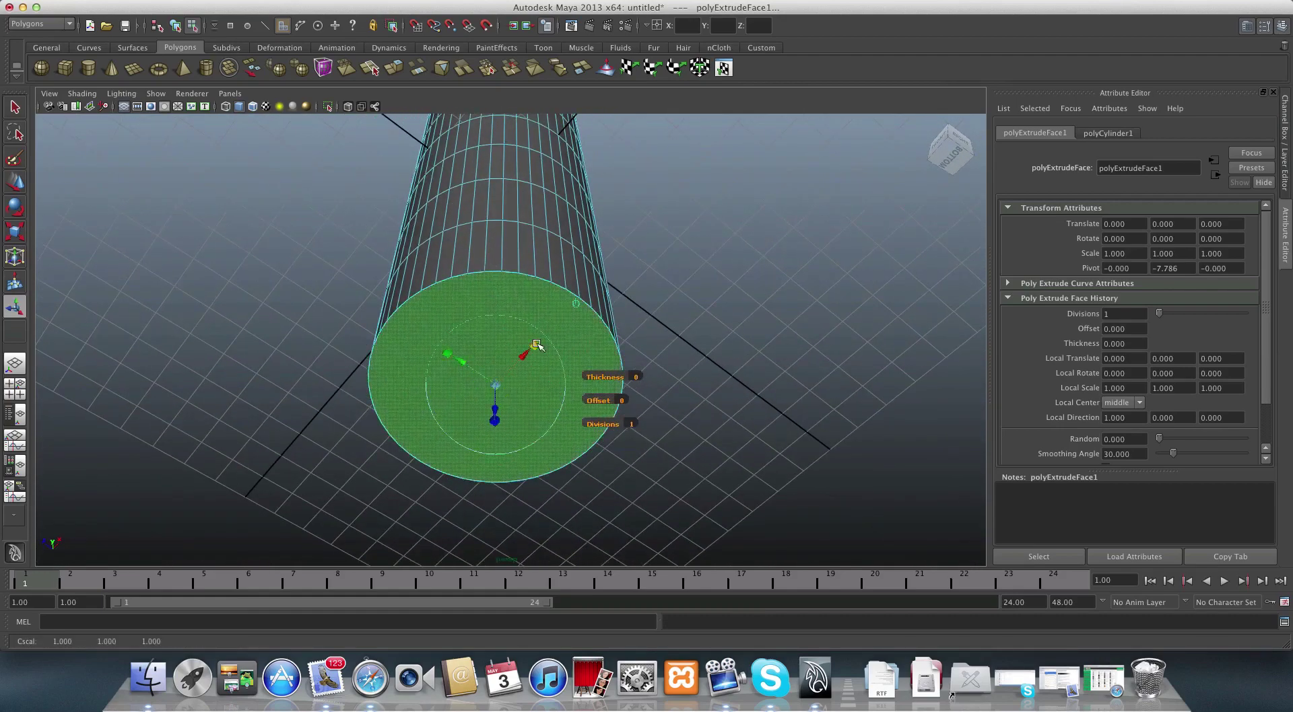
left_click_drag(499, 386, 499, 390)
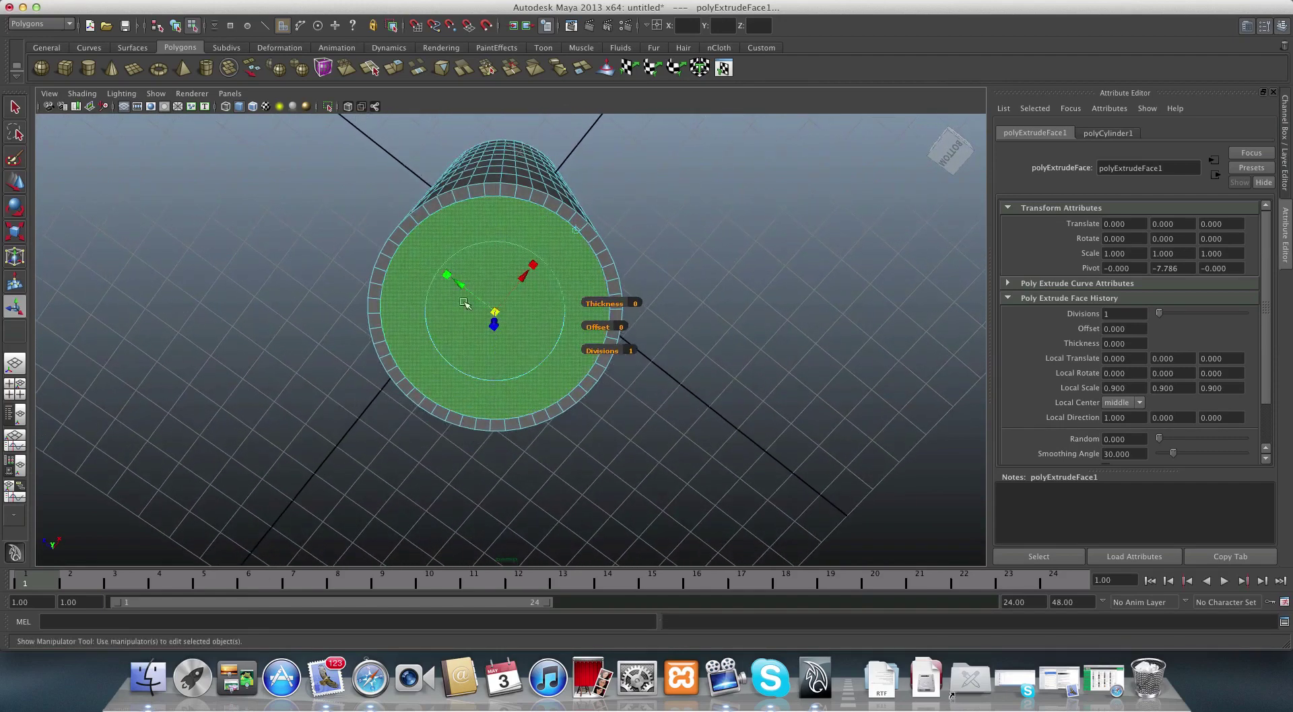
key("ctrl+e")
left_click_drag(431, 202, 414, 335, "alt")
left_click_drag(430, 266, 429, 256)
left_click_drag(444, 337, 409, 366, "alt")
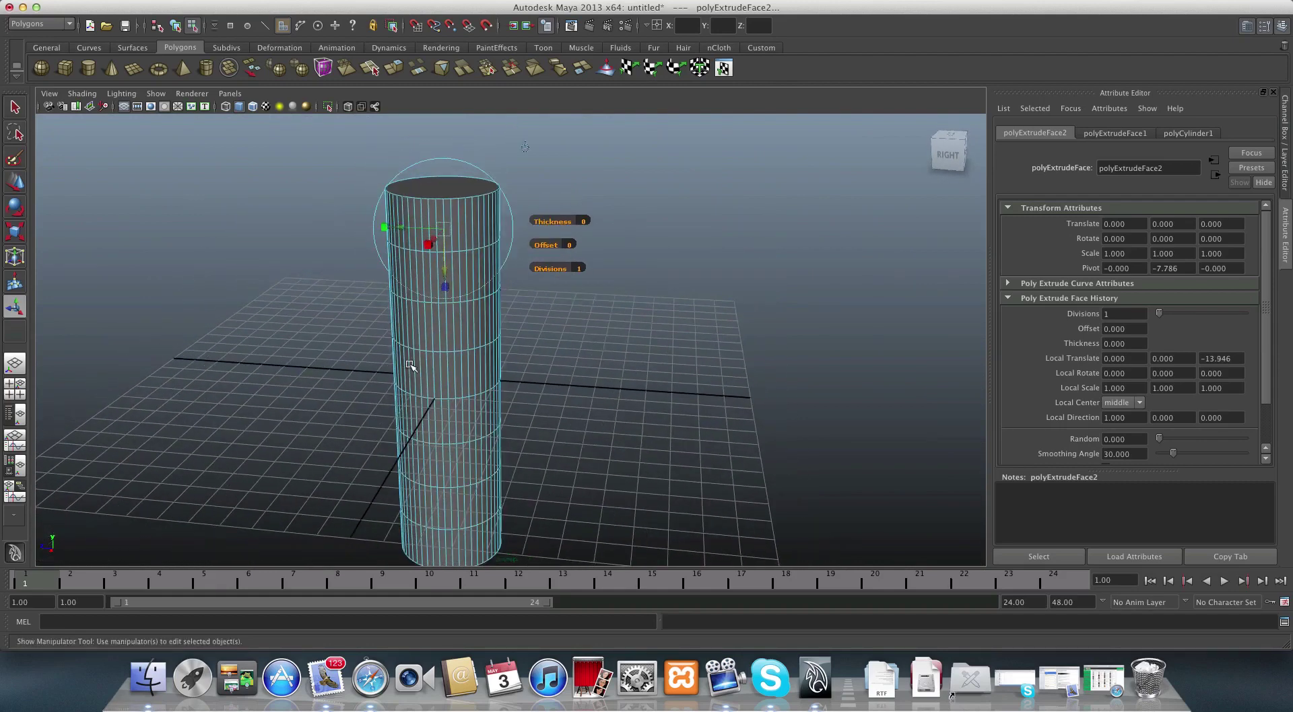
key("F8")
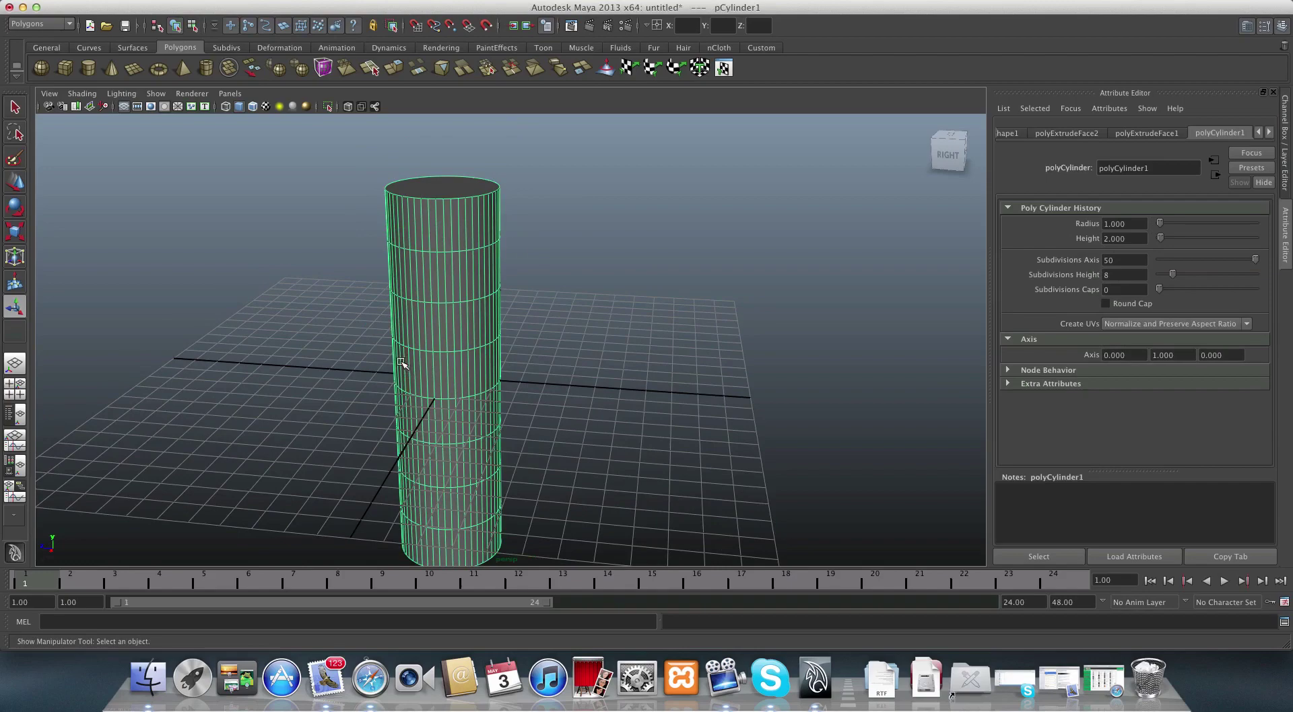
left_click_drag(402, 363, 431, 373, "alt")
middle_click_drag(431, 374, 457, 389, "alt")
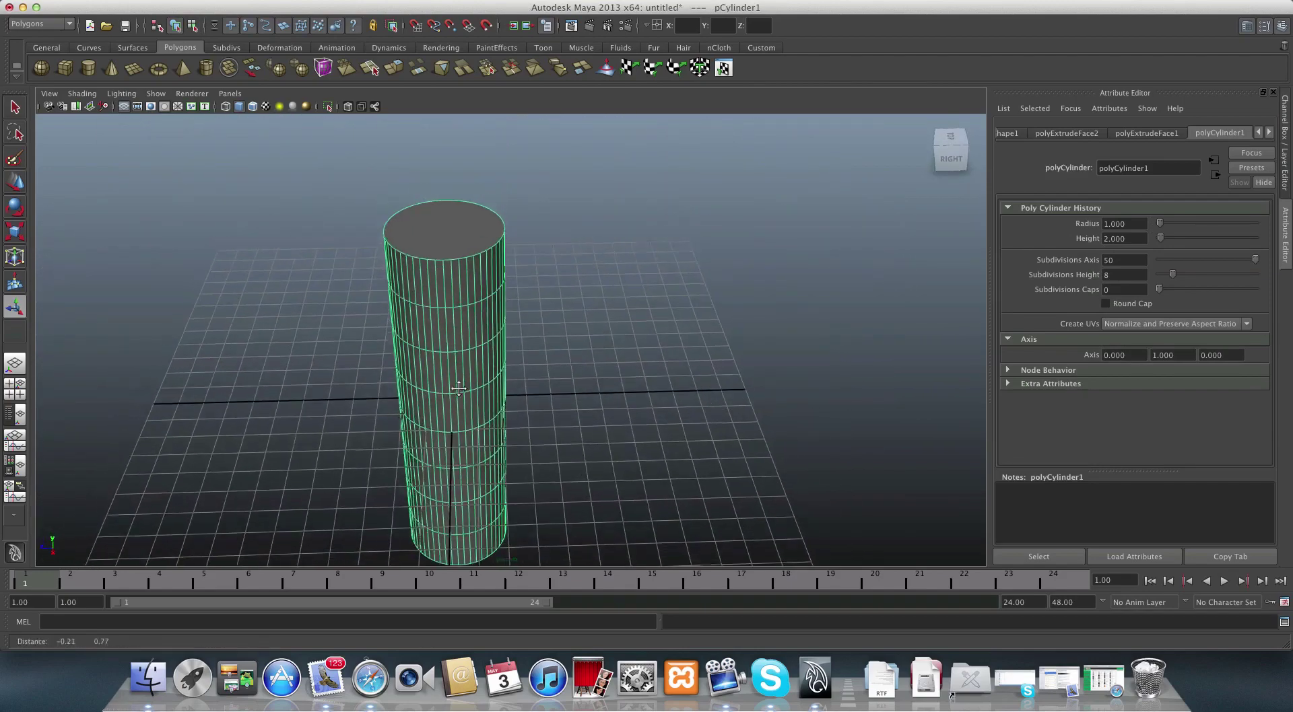
left_click_drag(458, 389, 456, 320, "alt")
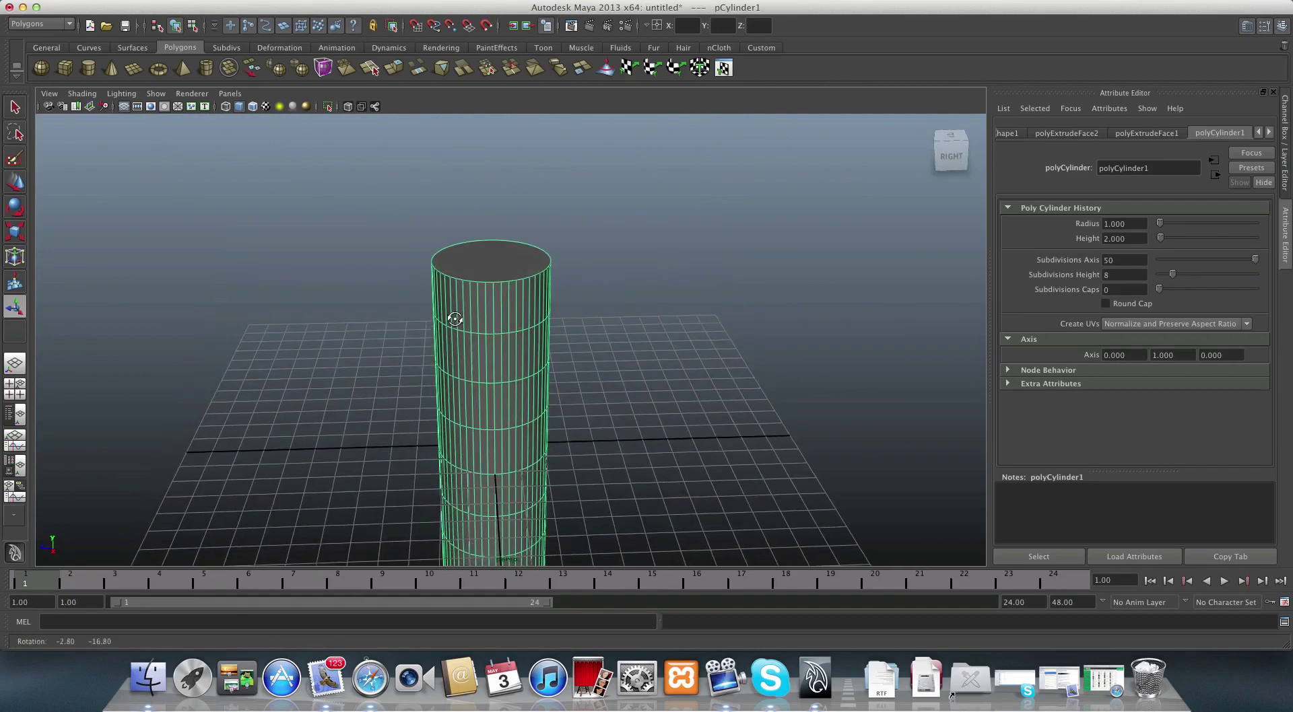
- Select the column's top face and extrude it upward
right_click_drag(496, 263, 497, 265)
left_click(496, 264)
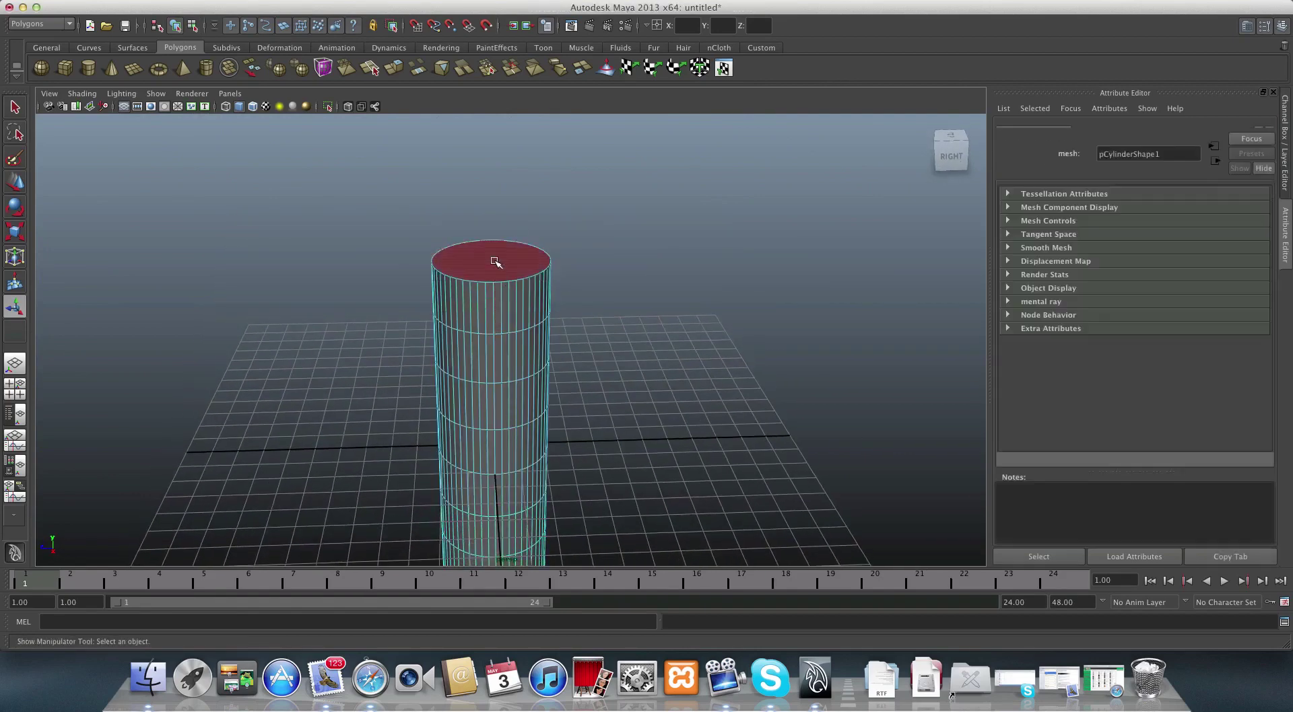
left_click(395, 72)
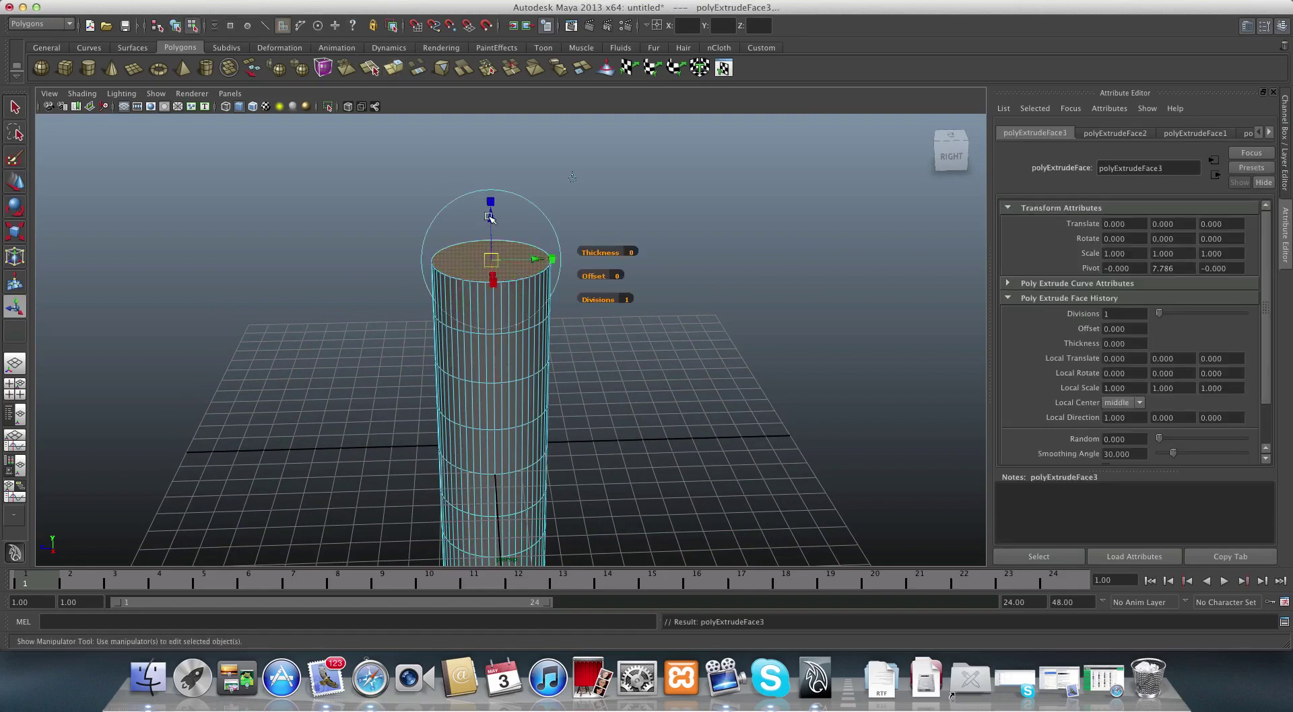
left_click_drag(491, 217, 490, 113)
middle_click_drag(537, 327, 523, 389, "alt")
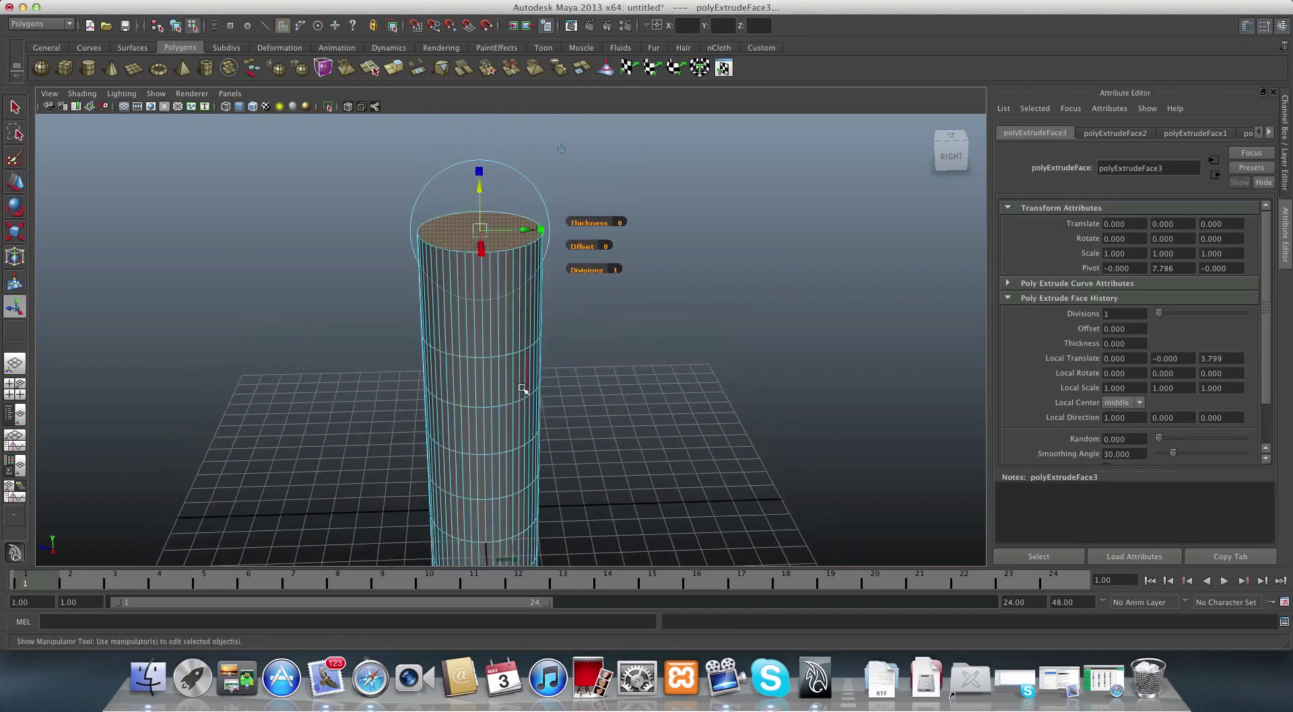
- Scale the extruded top face outward into a flared funnel rim
left_click(13, 233)
left_click_drag(484, 229, 593, 264)
left_click_drag(551, 342, 418, 334, "alt")
right_click_drag(418, 335, 372, 292, "alt")
left_click_drag(373, 292, 446, 309, "alt")
left_click_drag(459, 247, 135, 193)
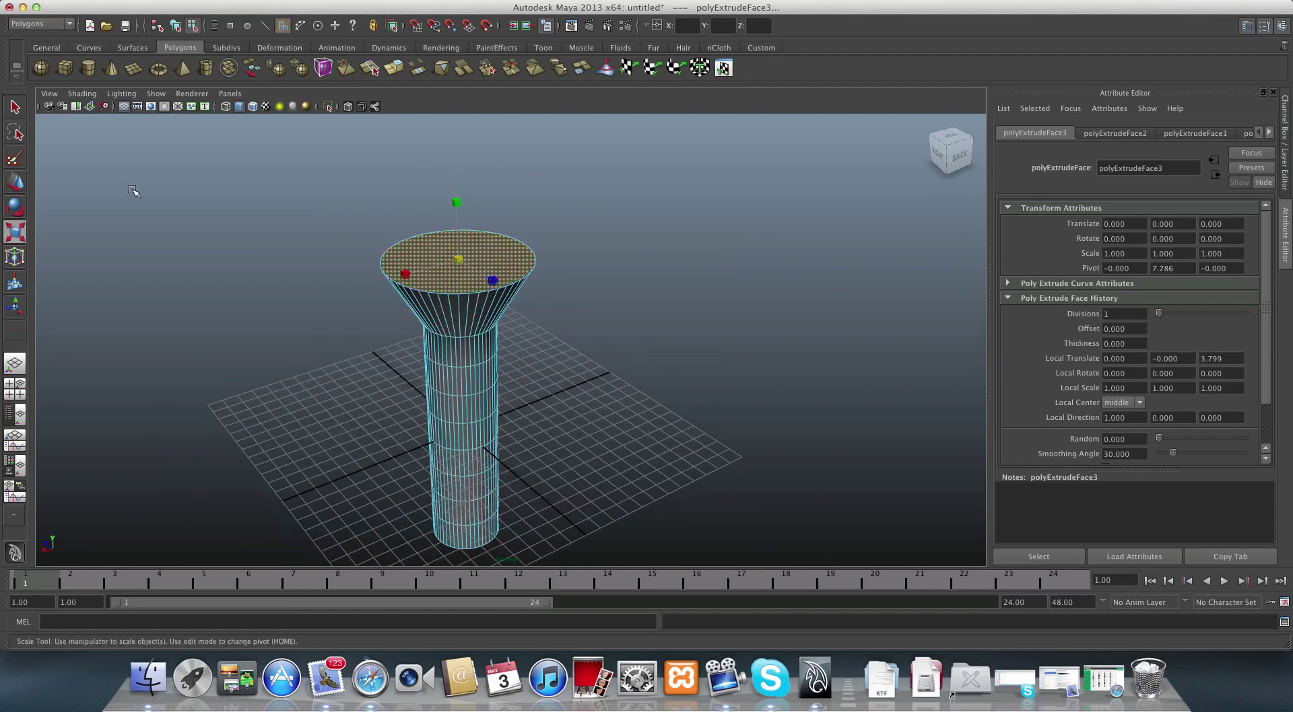
- Extrude the funnel's top face twice, raising it to form a straight bowl wall
left_click(15, 182)
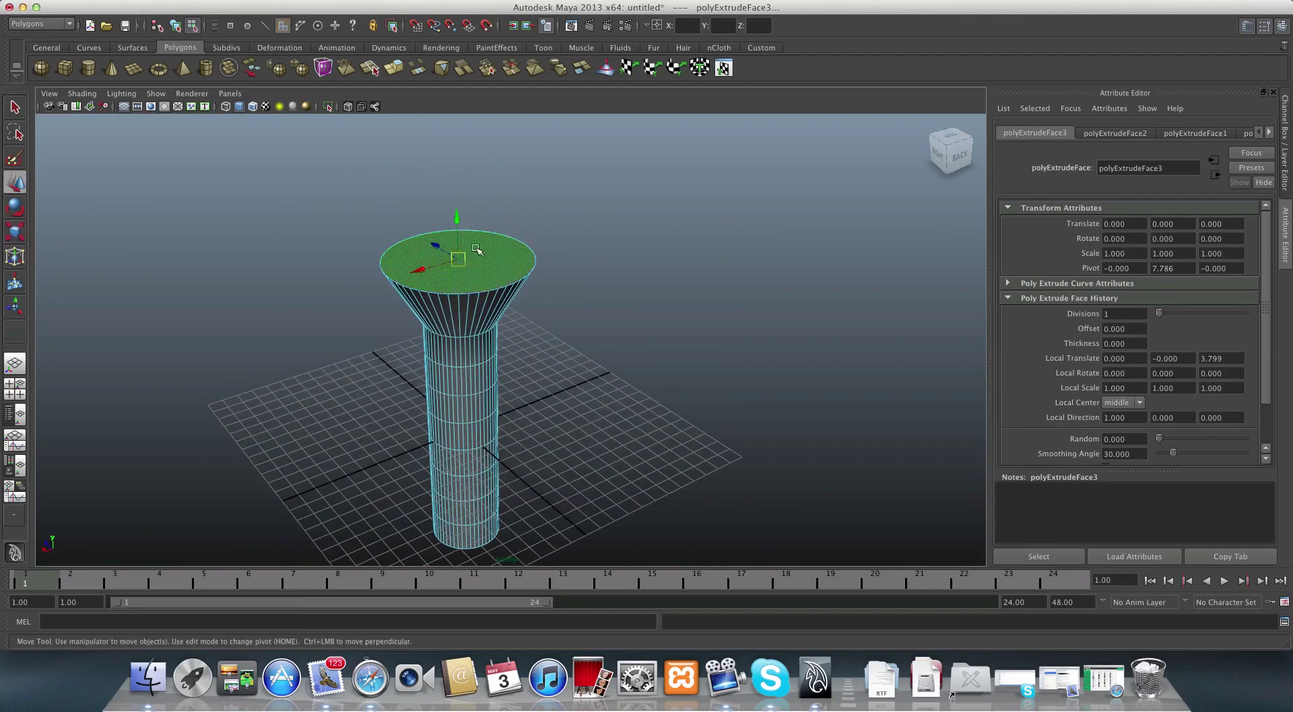
left_click(394, 67)
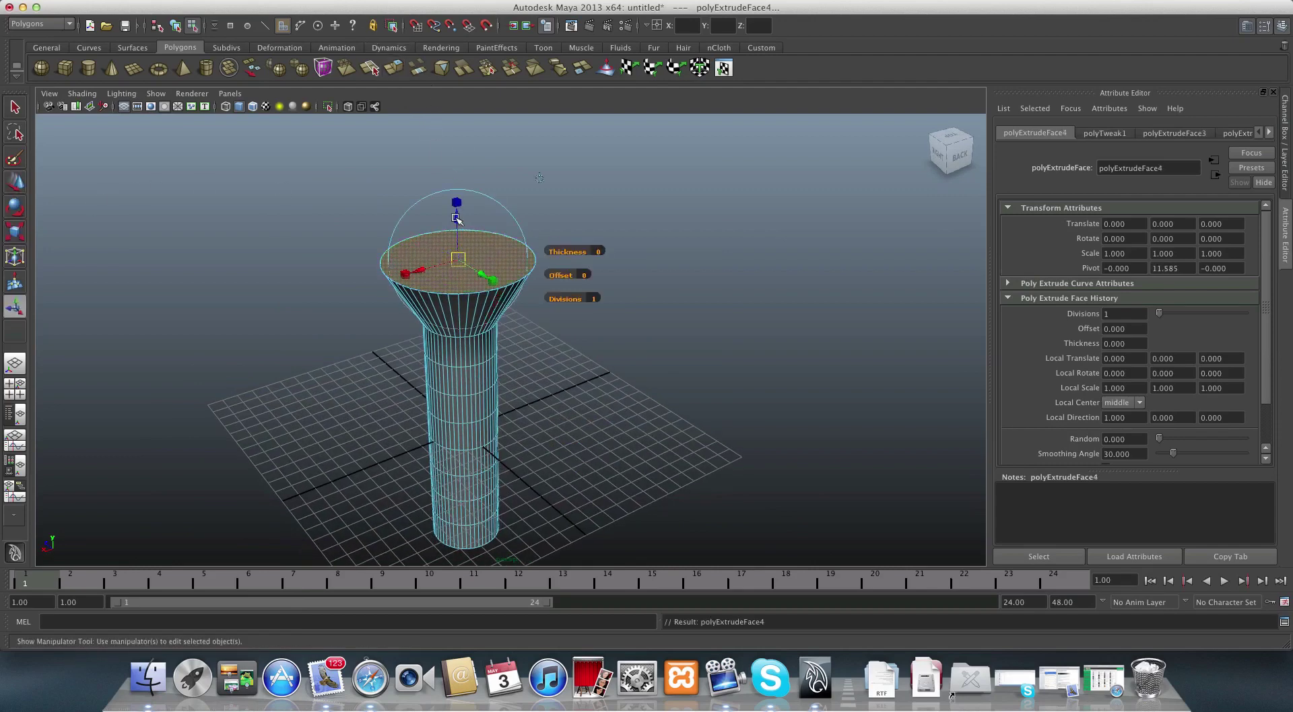
left_click_drag(456, 218, 470, 289)
scroll(532, 308, "up", 3)
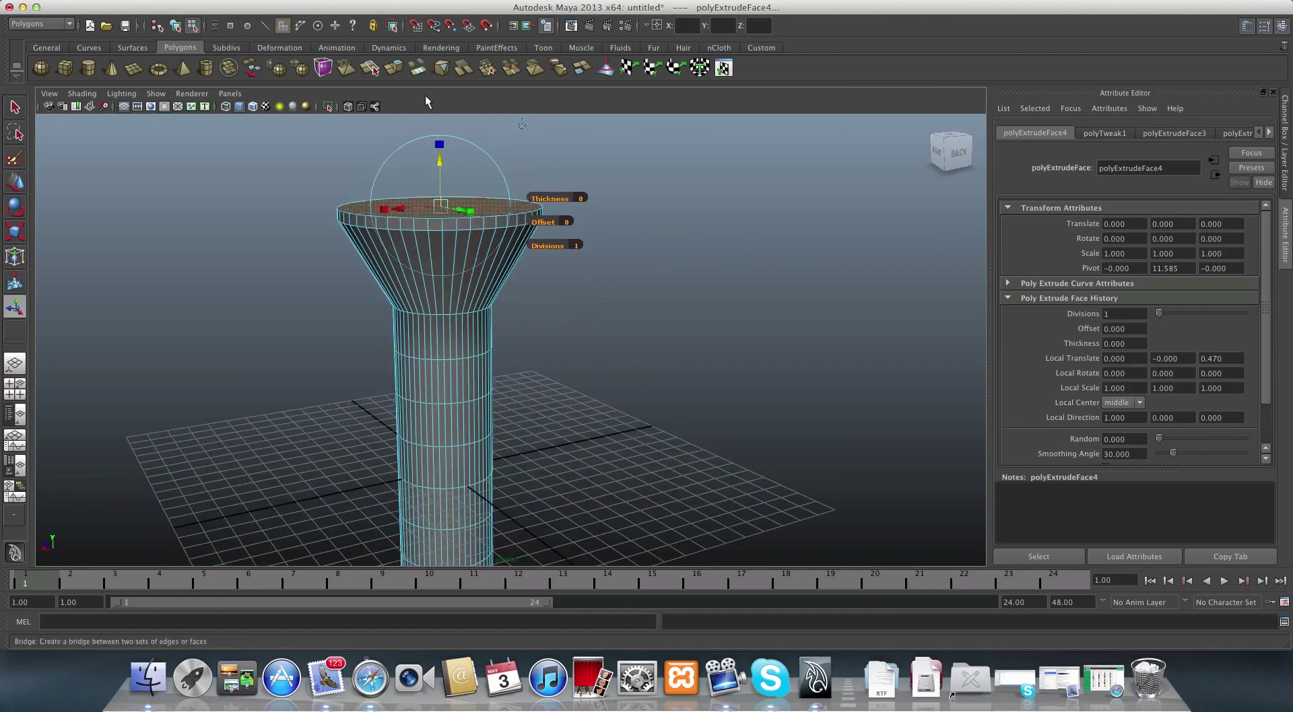
left_click_drag(414, 131, 382, 72, "alt")
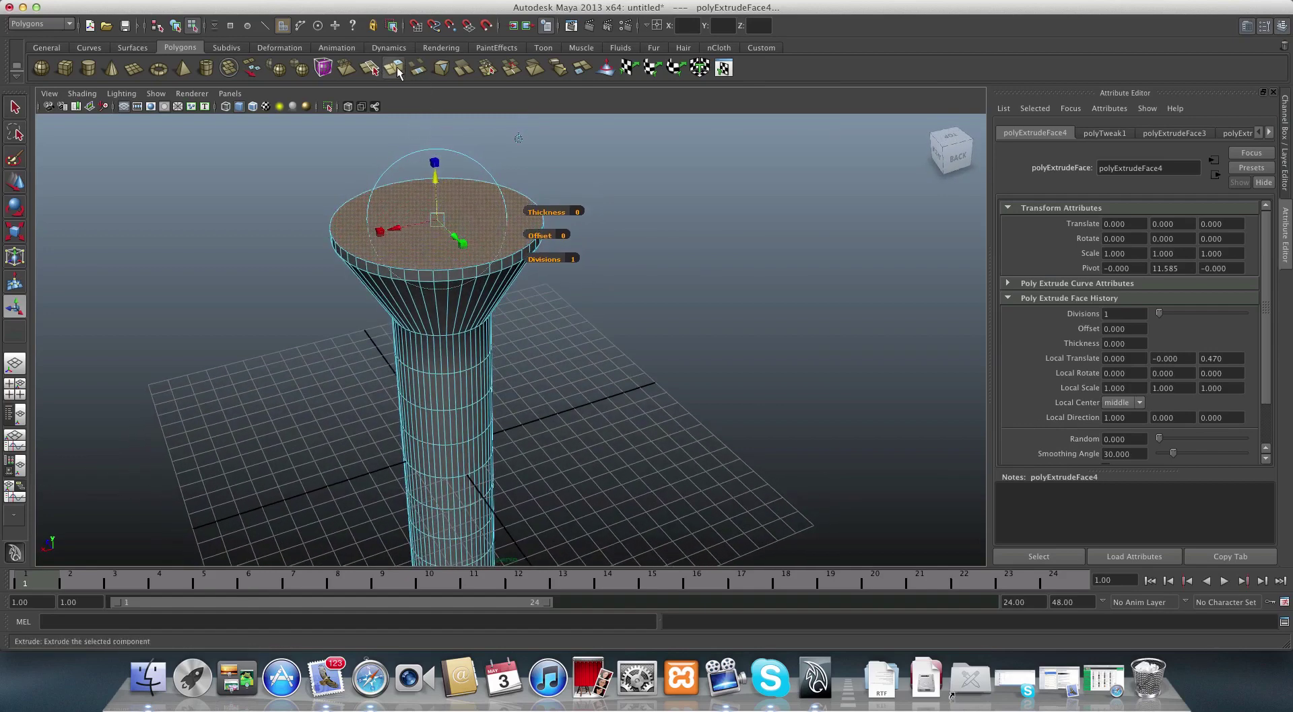
left_click(396, 70)
left_click_drag(437, 181, 414, 99)
- Extrude and inset the top to 0.85 for a rim, then sink the inner face 0.249 units
left_click(396, 70)
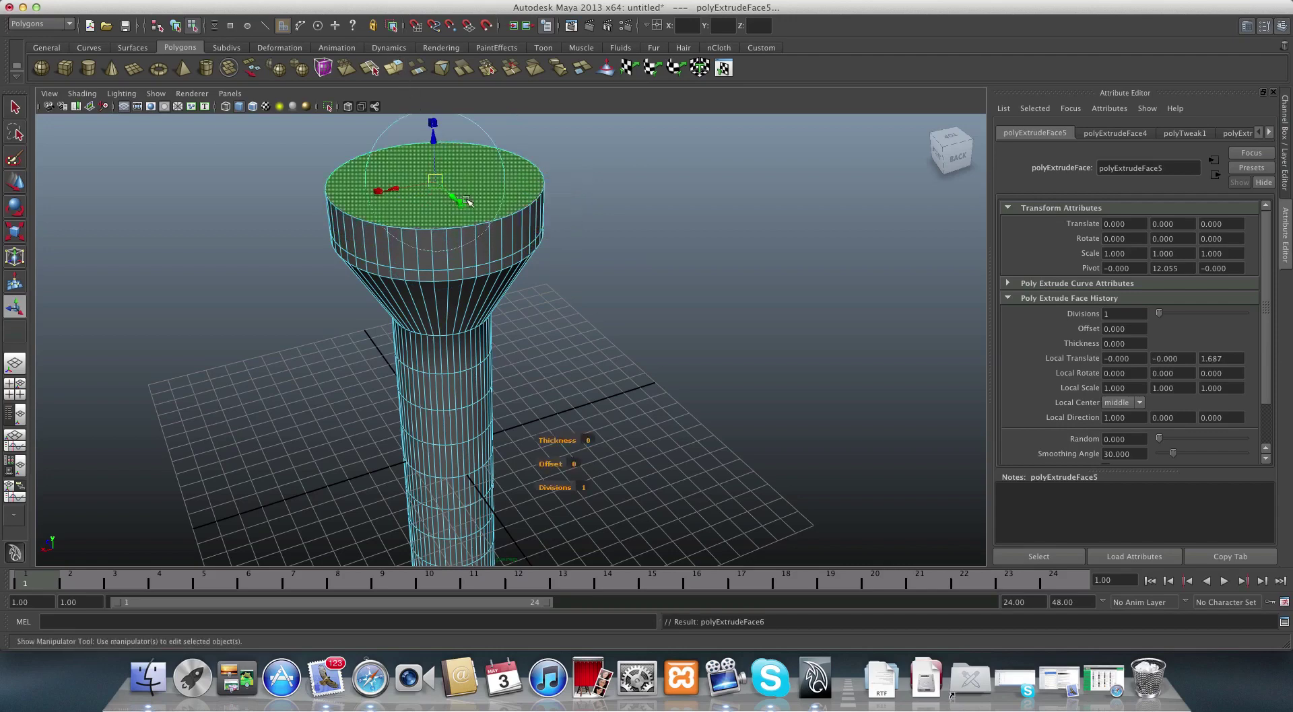
left_click_drag(438, 181, 433, 182)
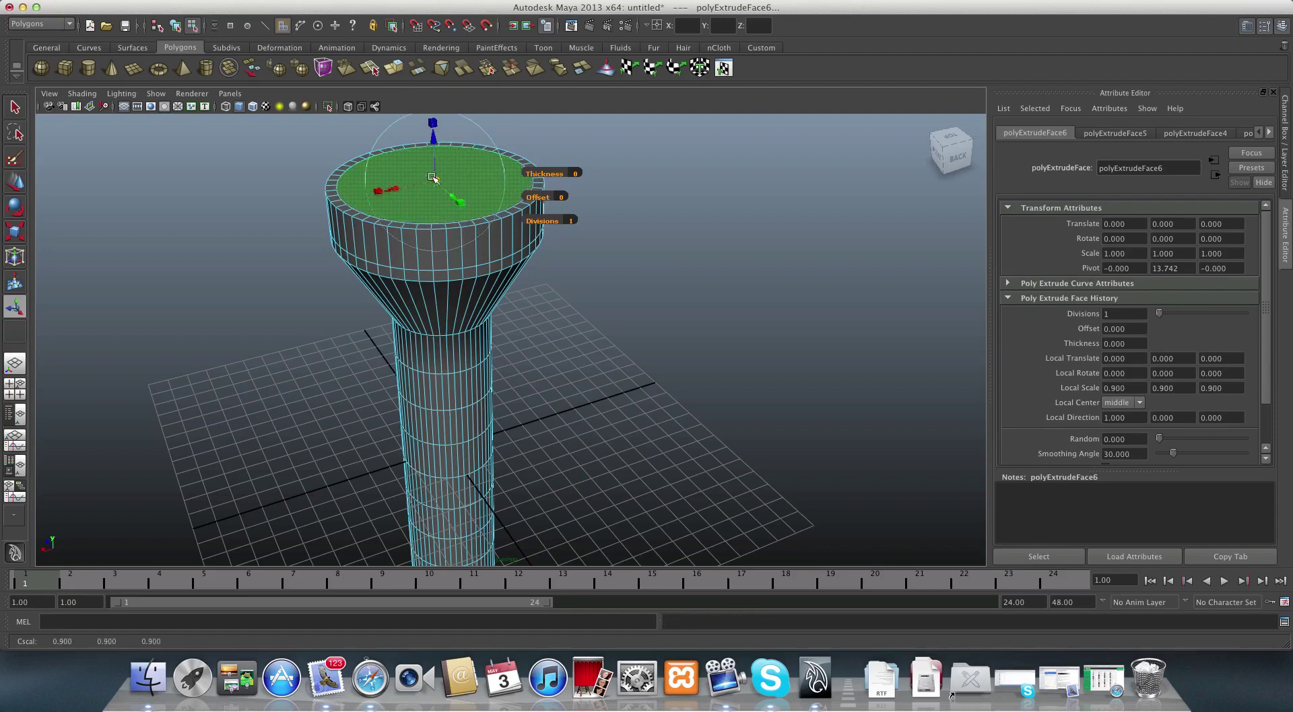
left_click(393, 67)
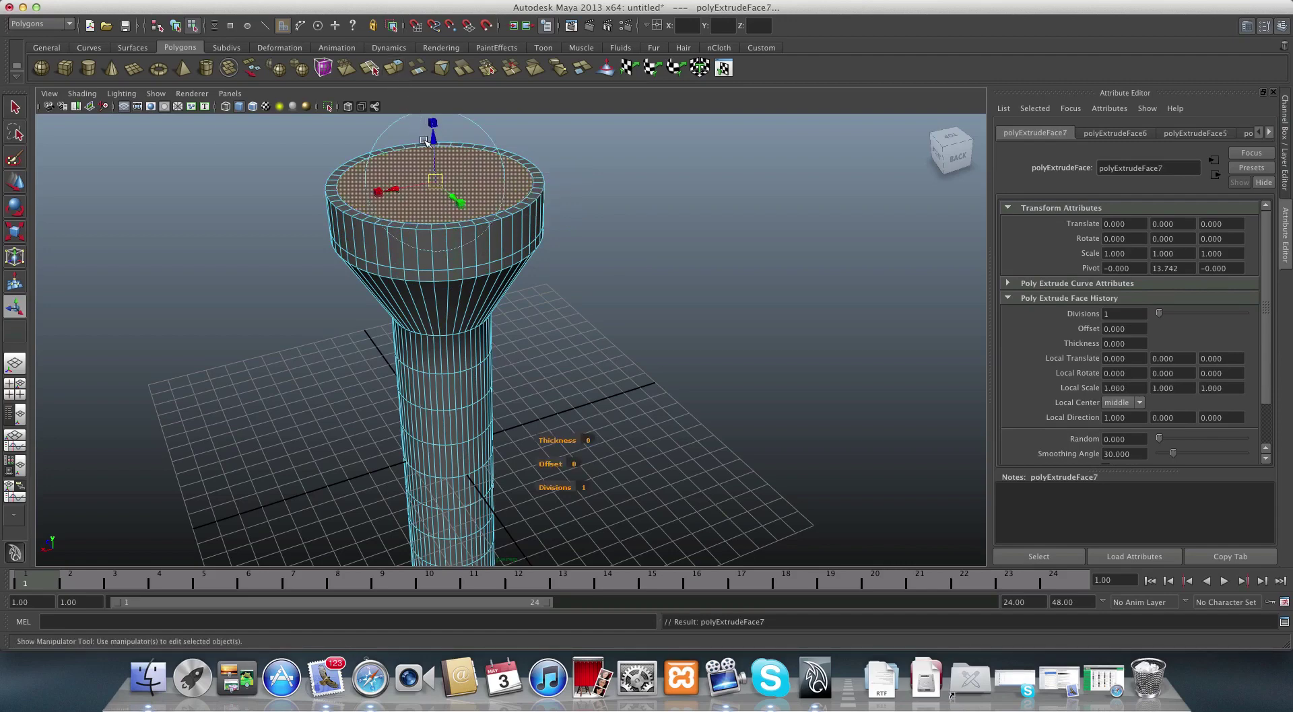
left_click_drag(424, 142, 529, 175, "alt")
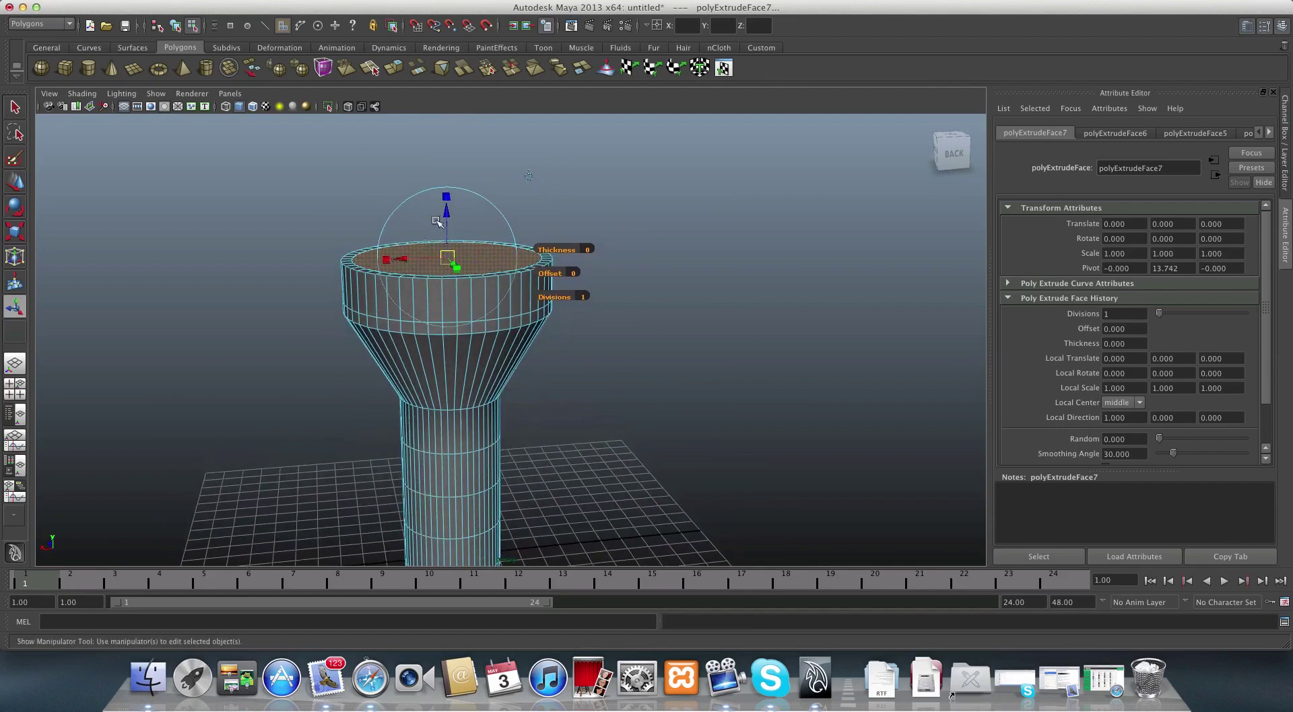
left_click_drag(446, 212, 447, 218)
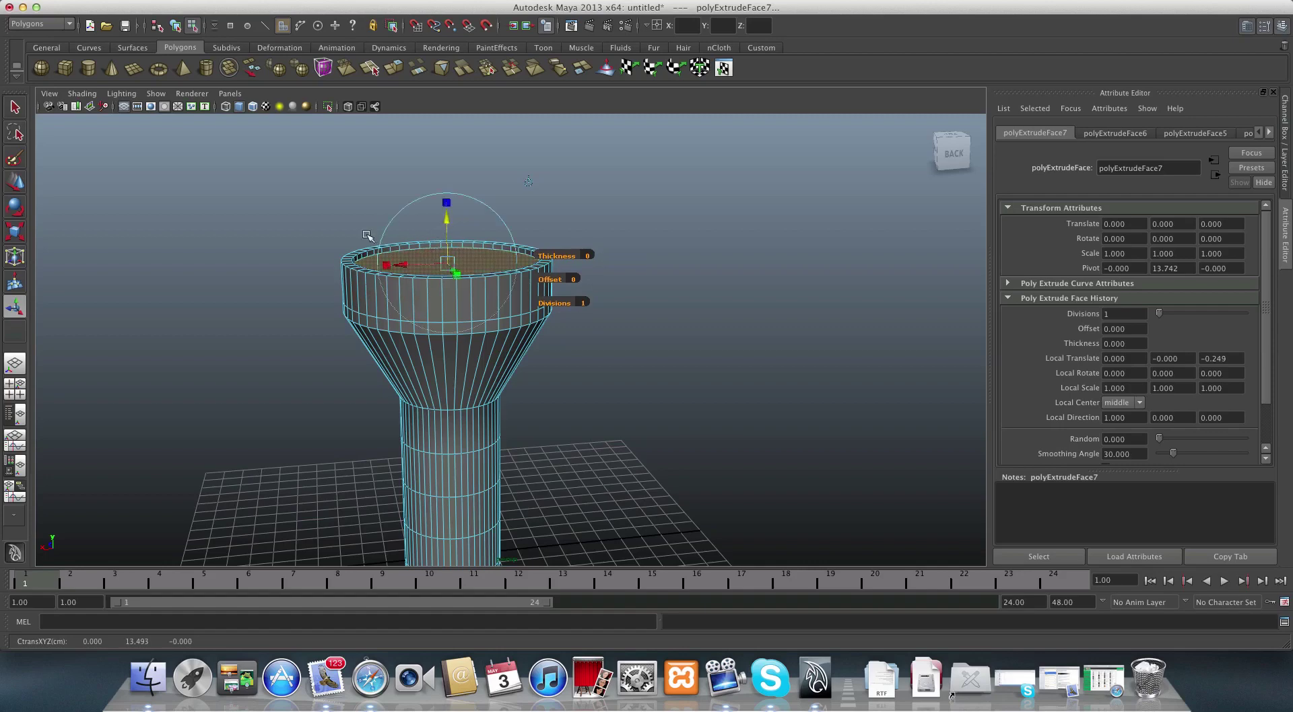
left_click_drag(417, 155, 414, 188, "alt")
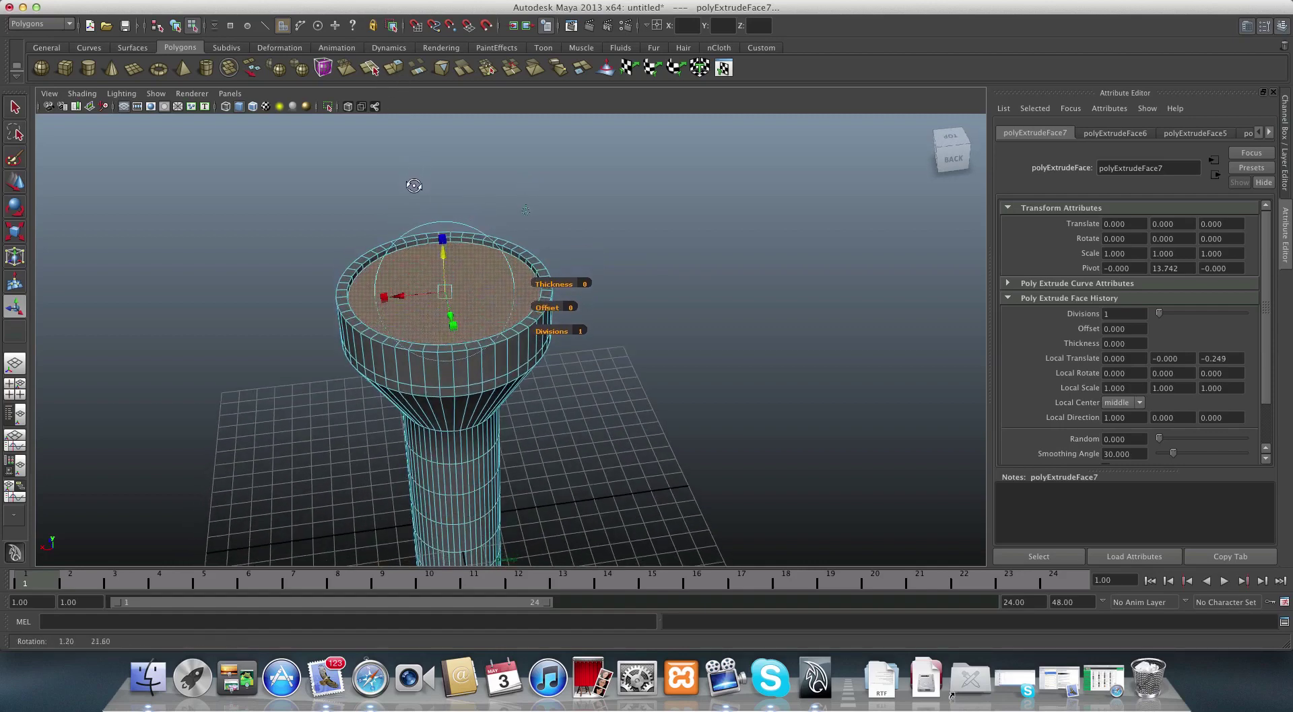
- Extrude the top face, resize it inside the rim, then extrude again and sink it 1.457 units
left_click(395, 68)
left_click_drag(444, 269, 443, 229, "alt")
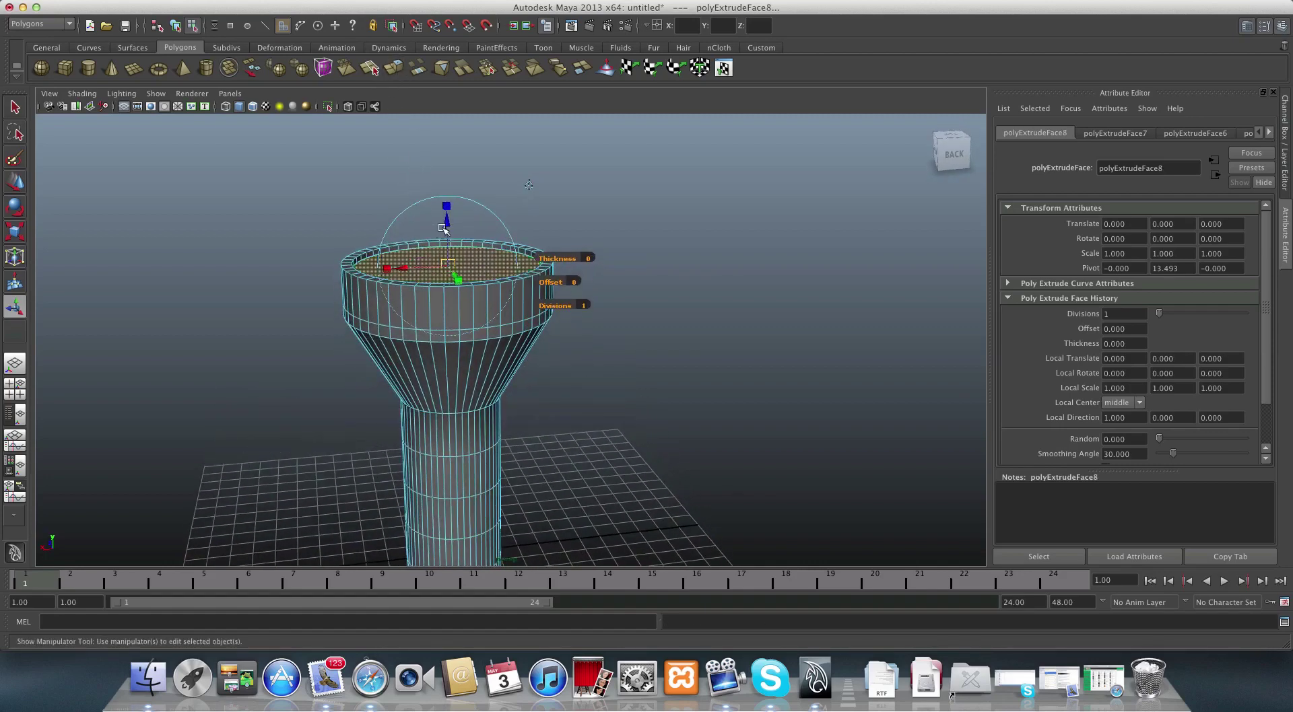
left_click(451, 278)
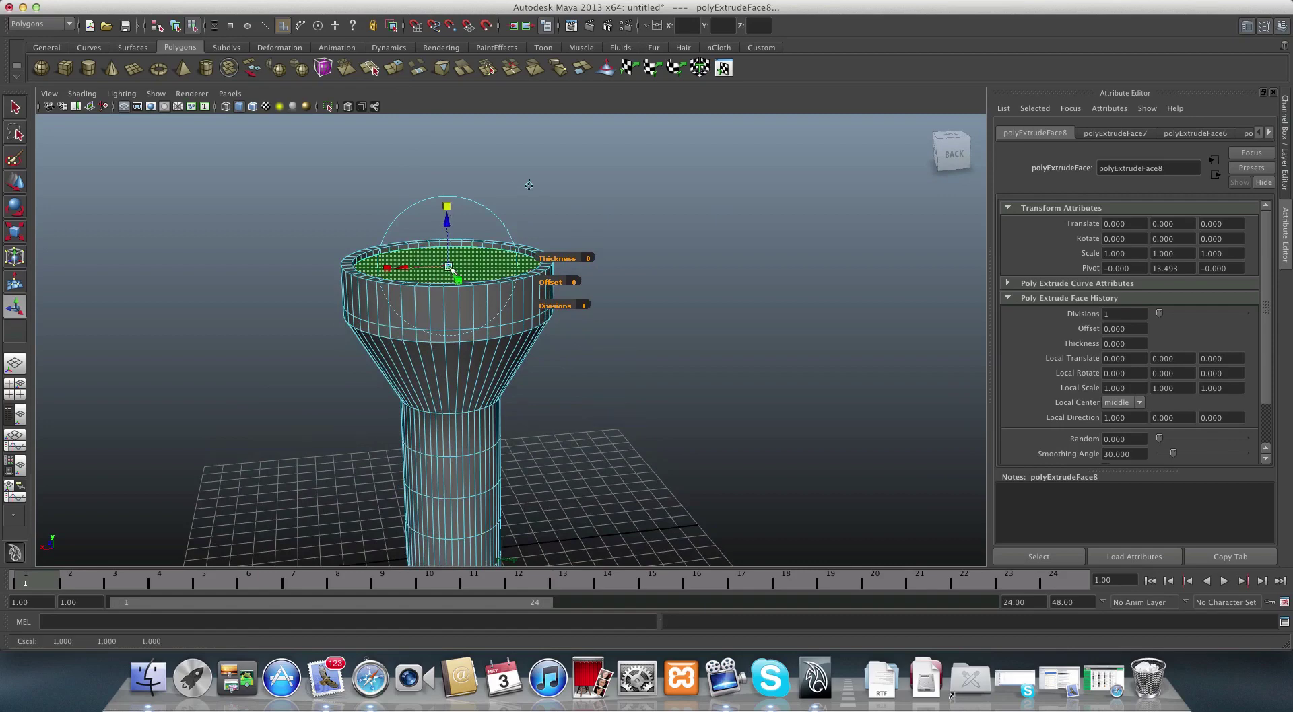
scroll(451, 268, "up", 5)
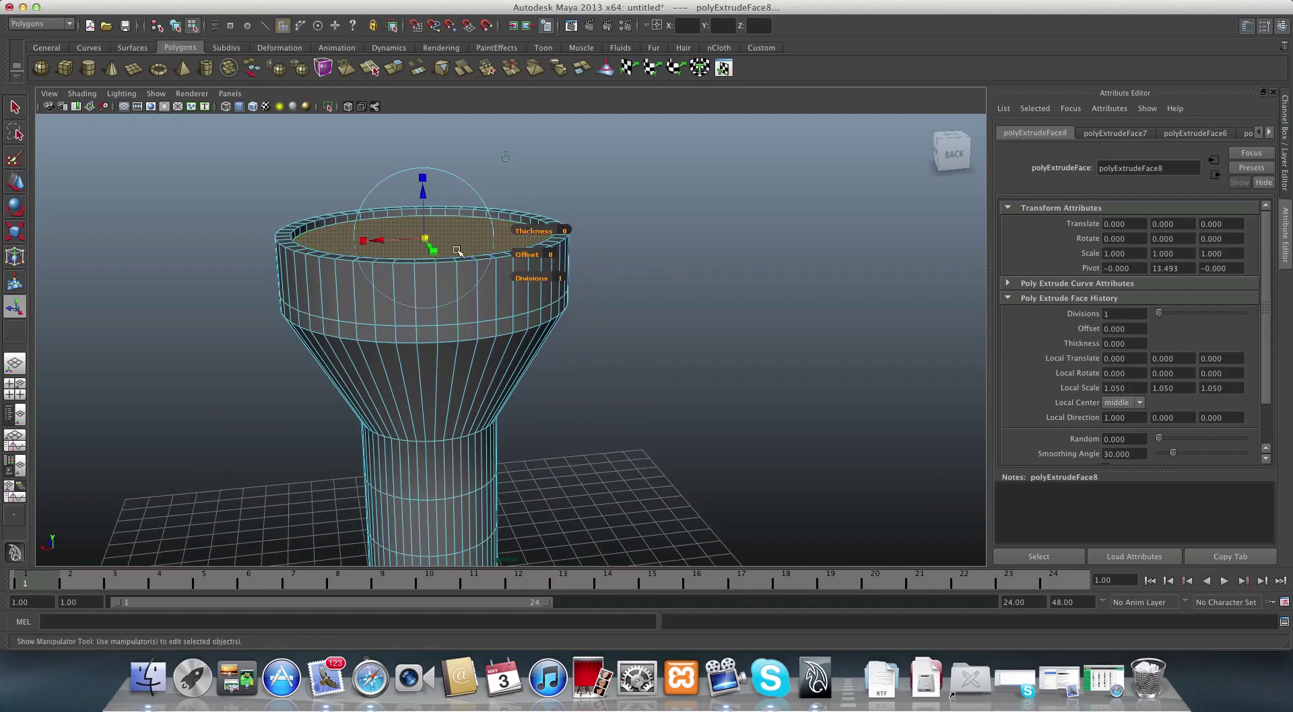
left_click_drag(451, 268, 471, 288, "alt")
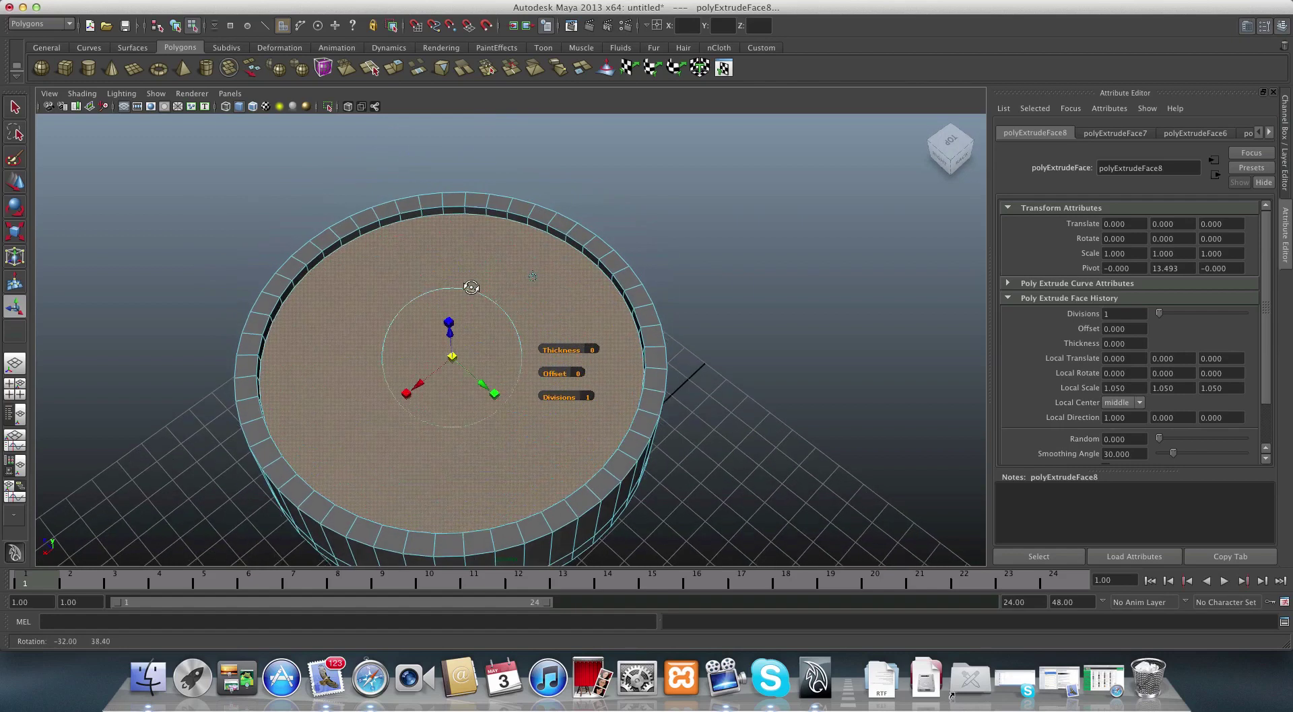
left_click_drag(455, 360, 447, 326)
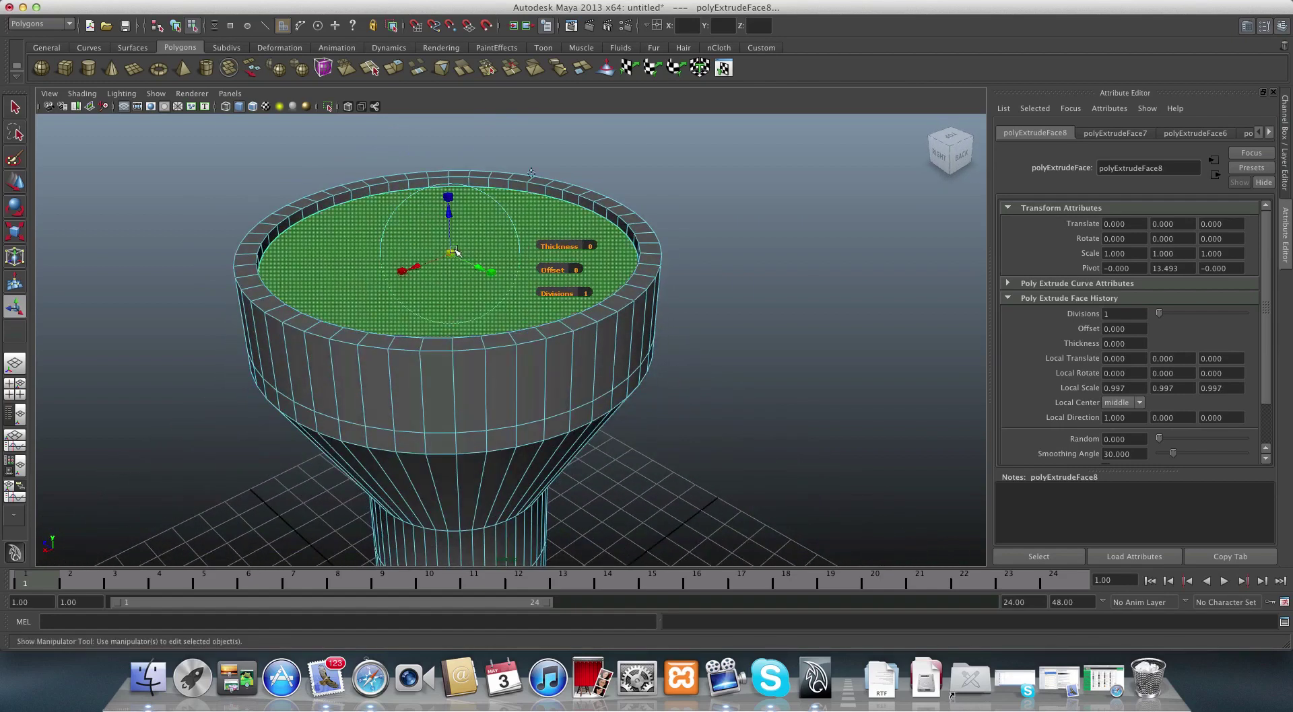
left_click_drag(457, 252, 454, 256)
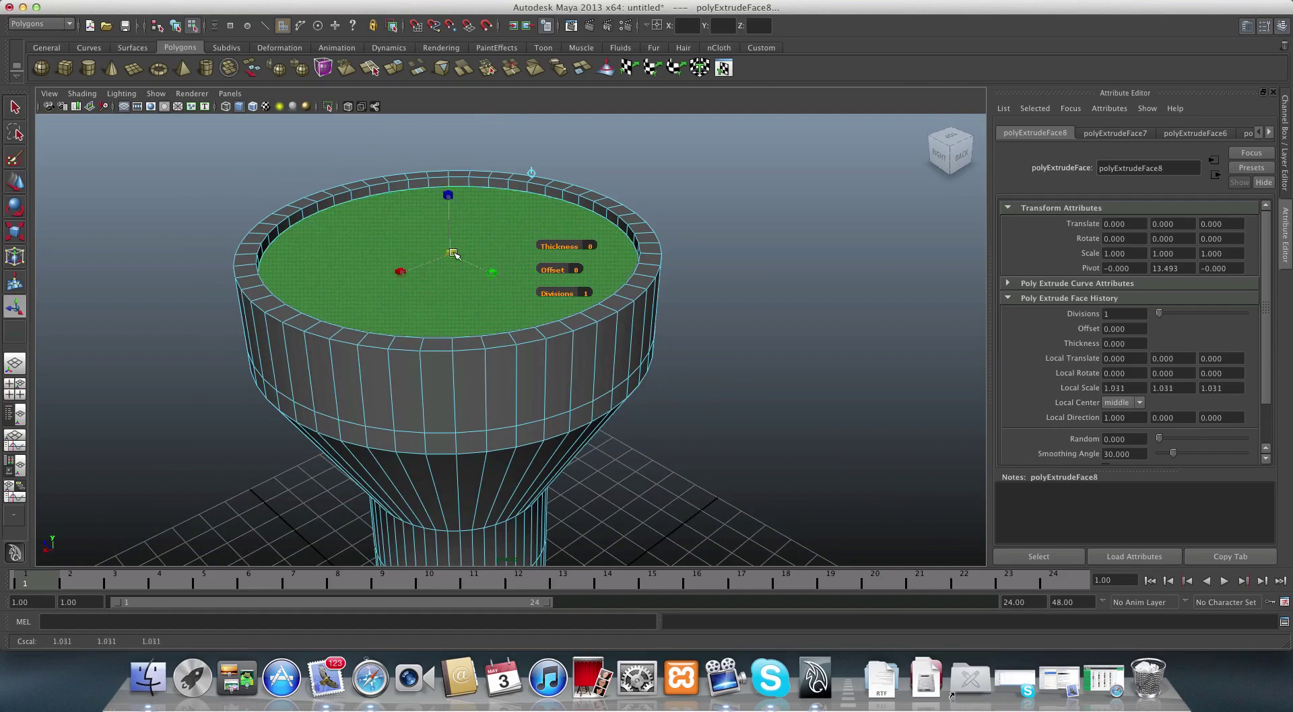
left_click(398, 72)
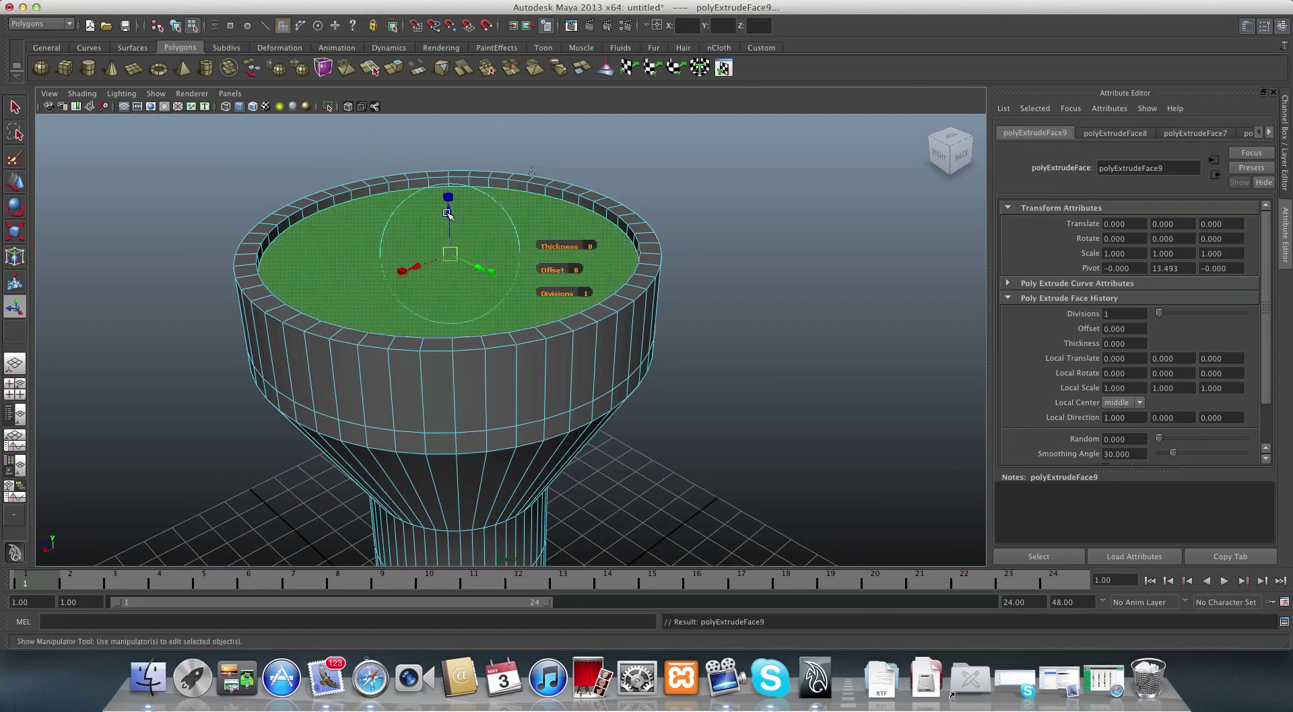
mouse_move(447, 214)
left_mouse_down()
mouse_move(450, 272)
mouse_move(466, 267)
left_mouse_up()
- Turn on X-Ray shading and orbit to look into the cup
left_click(83, 94)
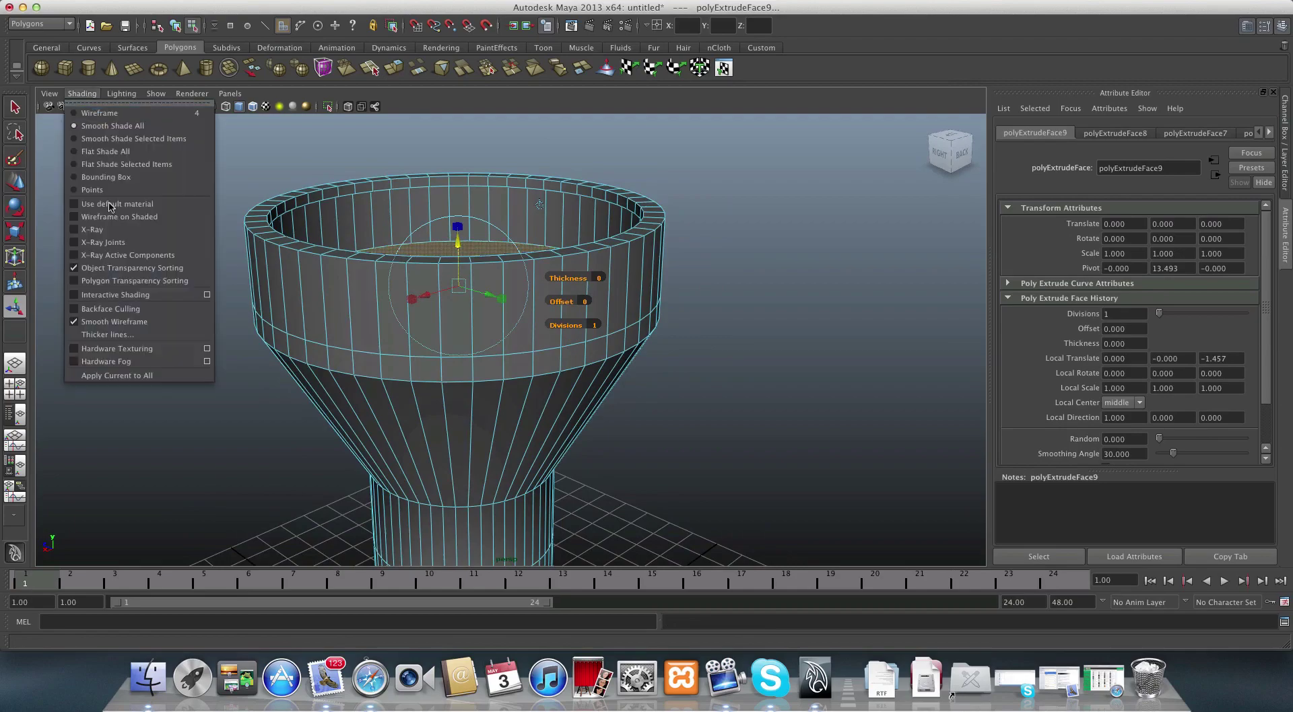
left_click(111, 230)
mouse_move(350, 263)
left_mouse_down("alt")
mouse_move(374, 249)
mouse_move(289, 272)
mouse_move(365, 249)
mouse_move(393, 212)
left_mouse_up("alt")
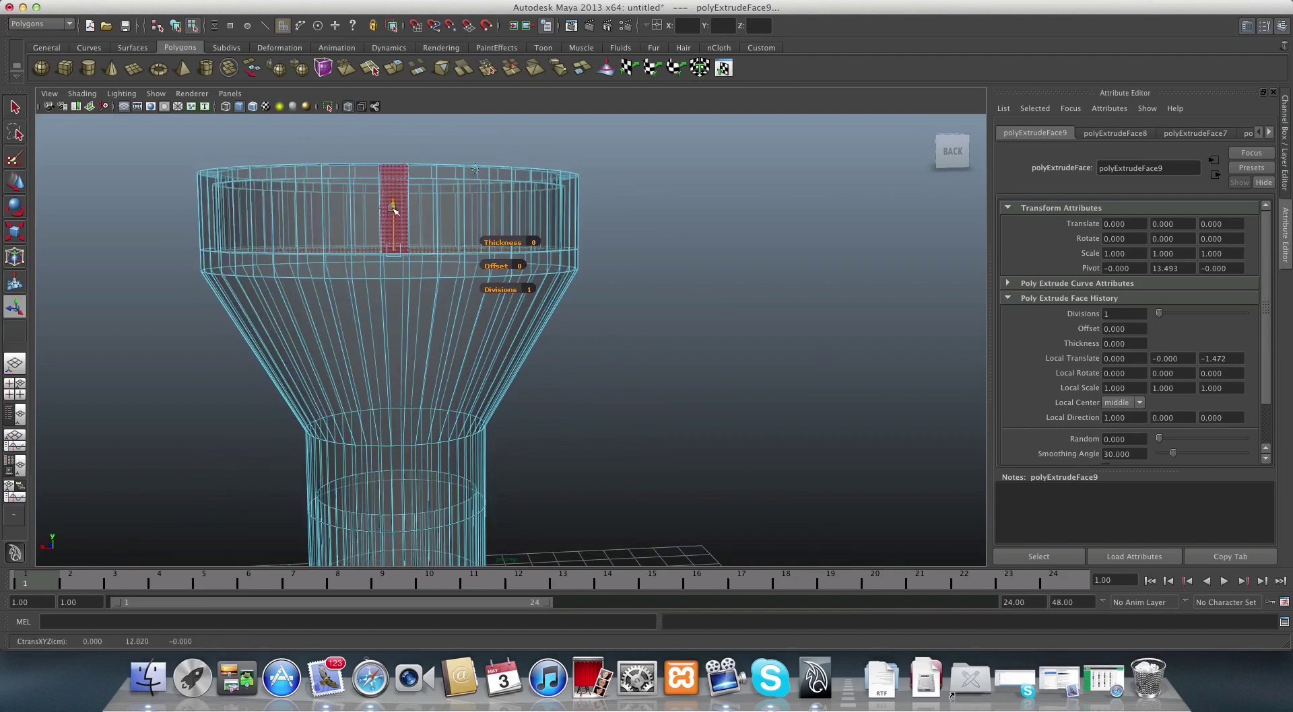
left_click_drag(375, 306, 407, 230, "alt")
- Extrude the inner floor twice and sink it to Local Translate Z -3.593
left_click(395, 68)
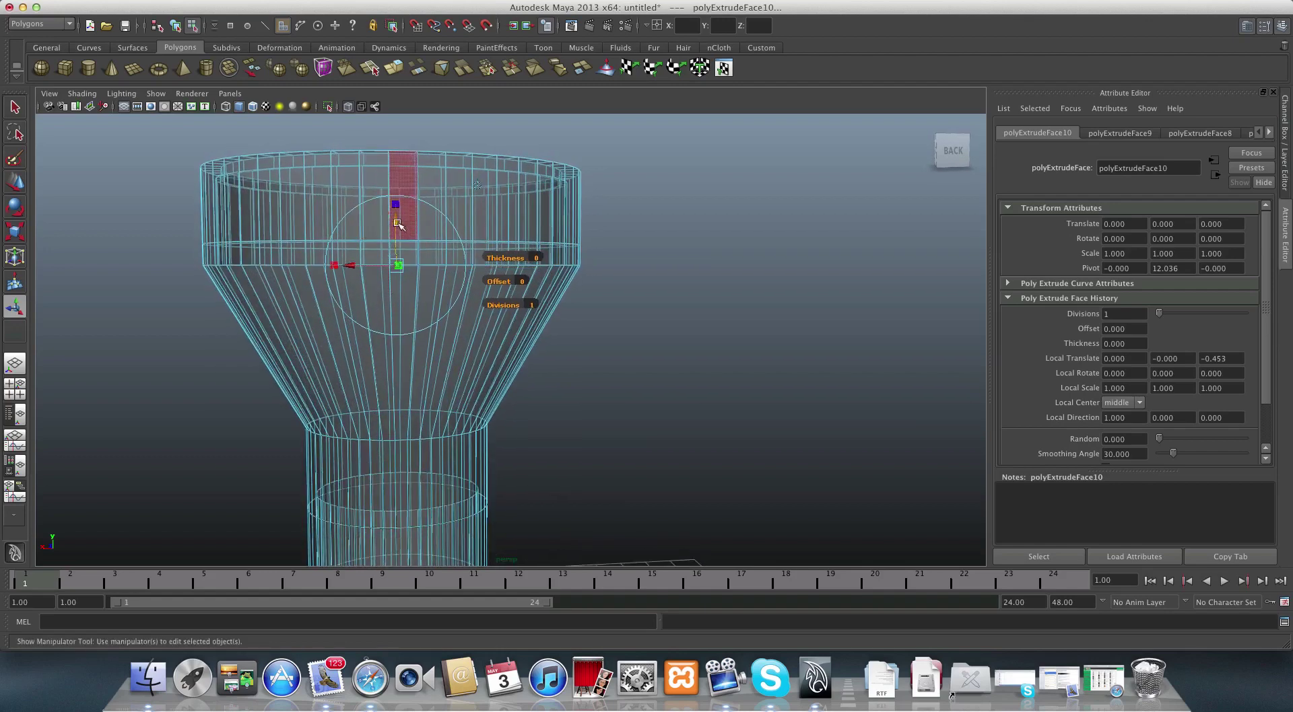
left_click(393, 67)
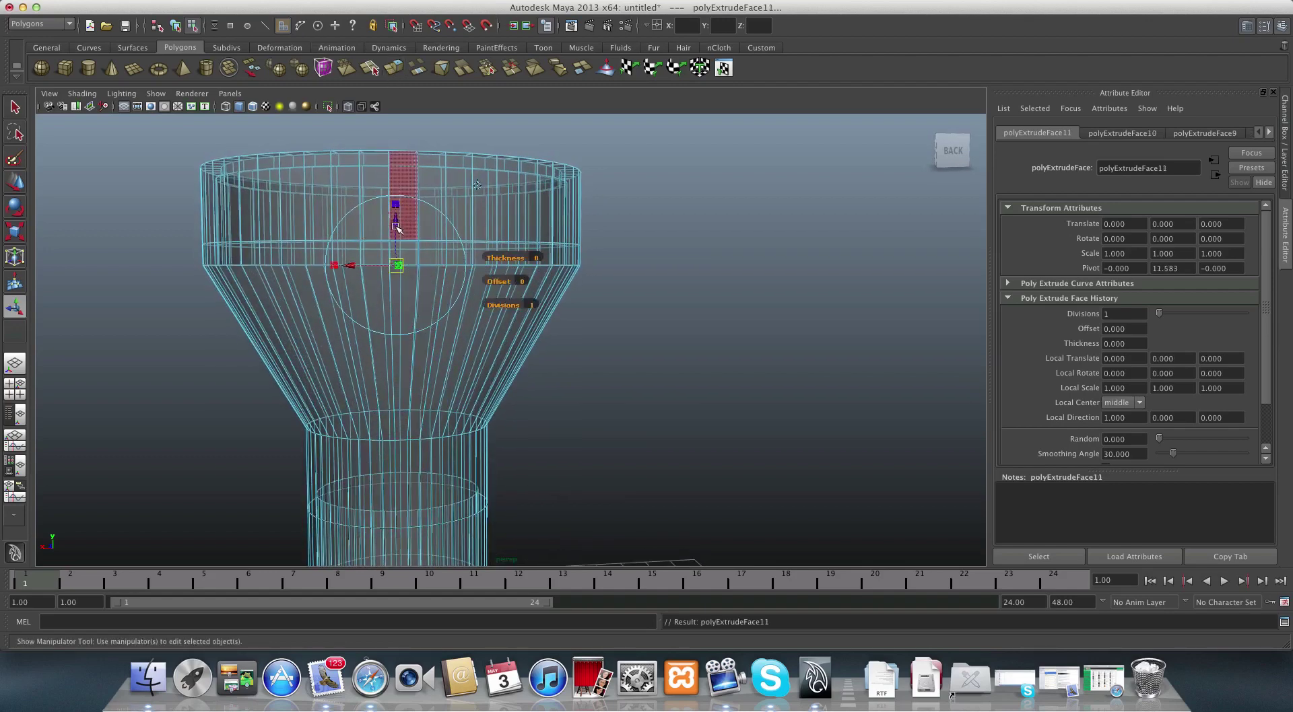
left_click_drag(396, 204, 401, 376)
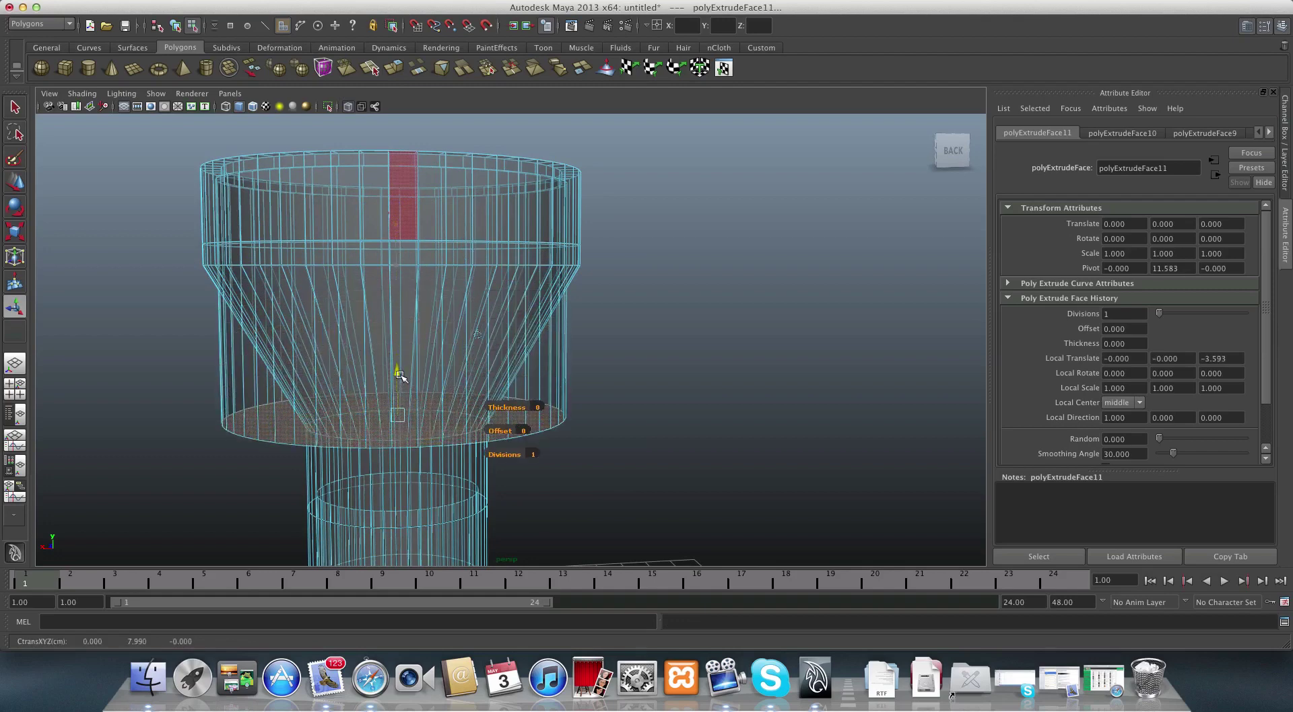
- Turn X-Ray off and orbit to inspect the hollowed bowl
left_click(82, 93)
left_click(122, 230)
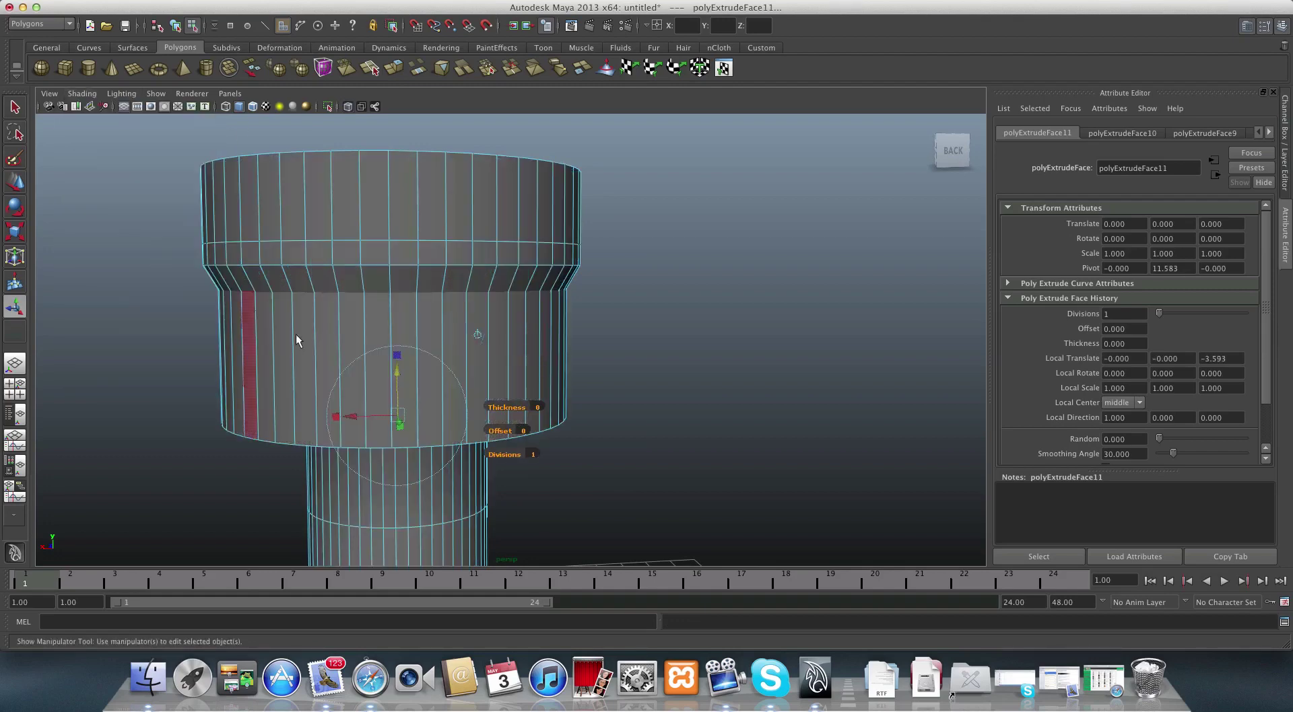
left_click_drag(296, 336, 401, 290, "alt")
mouse_move(384, 253)
left_mouse_down("alt")
mouse_move(357, 282)
mouse_move(383, 282)
mouse_move(387, 245)
mouse_move(328, 252)
mouse_move(399, 282)
mouse_move(366, 276)
left_mouse_up("alt")
- With X-Ray on, scale the sunken inner floor down to about 0.5
left_click(79, 95)
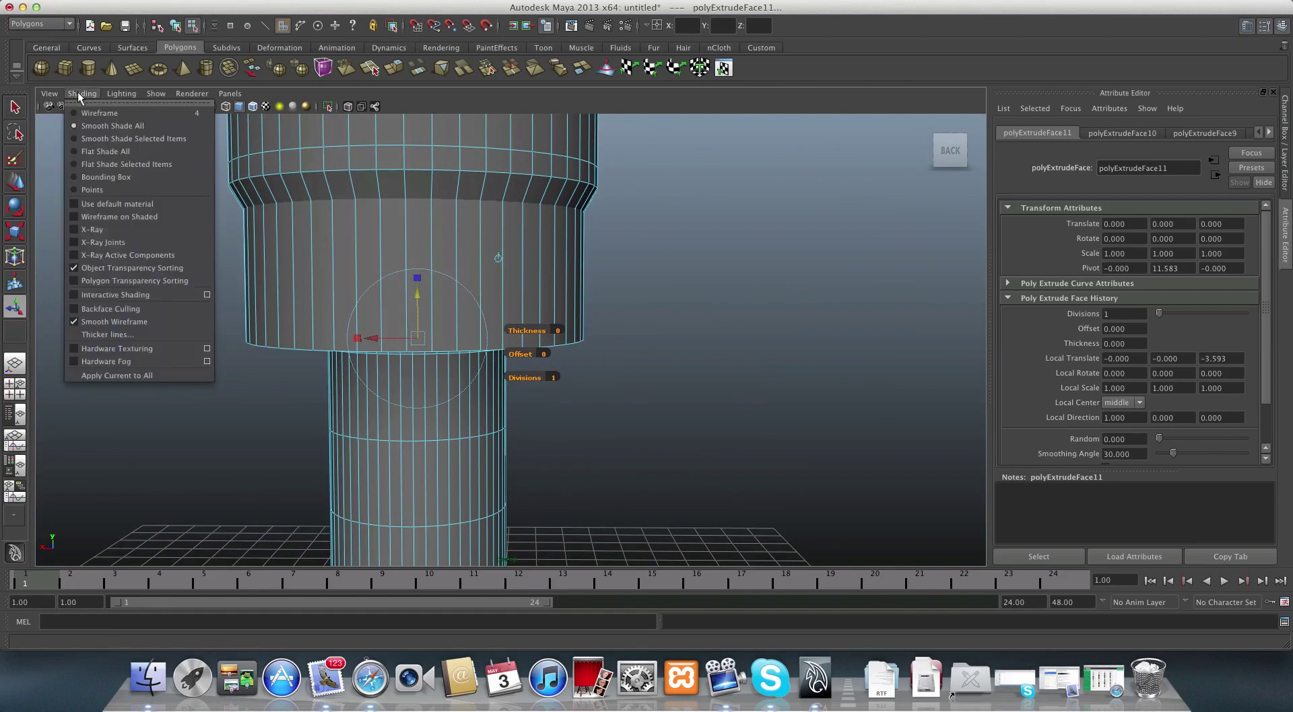
left_click(97, 235)
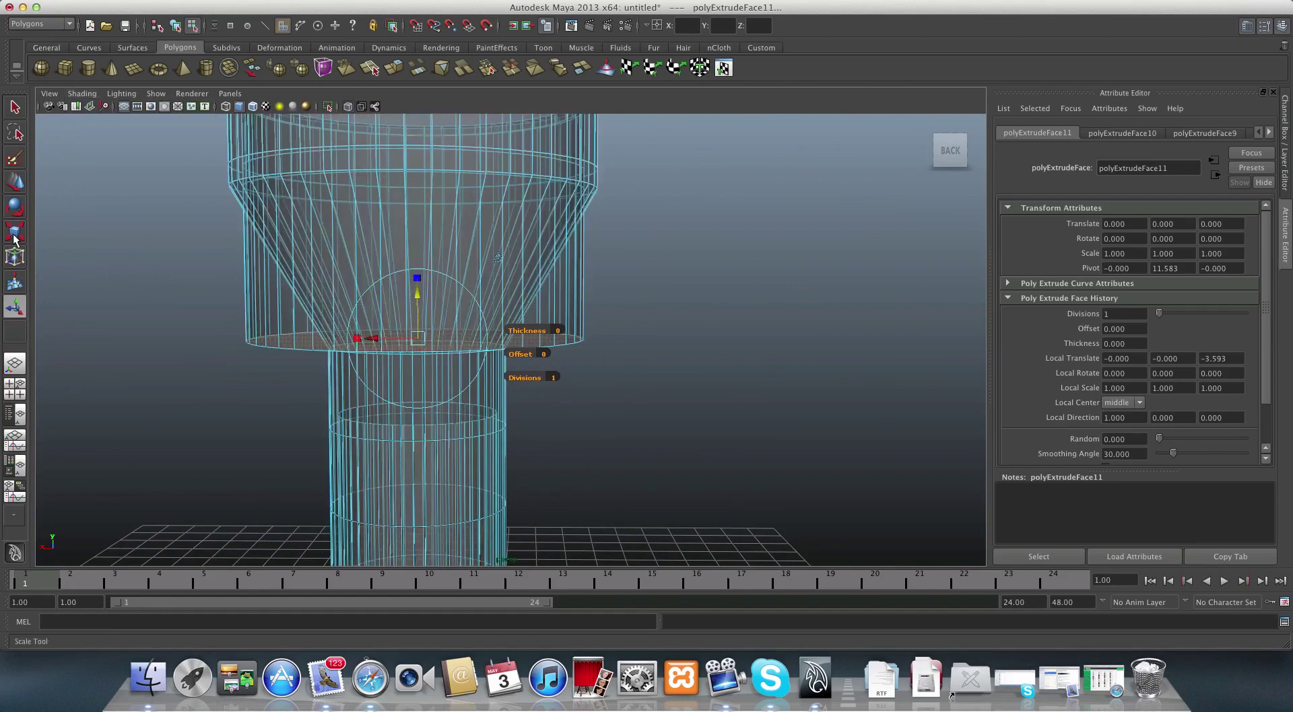
key("r")
left_click_drag(418, 337, 321, 367)
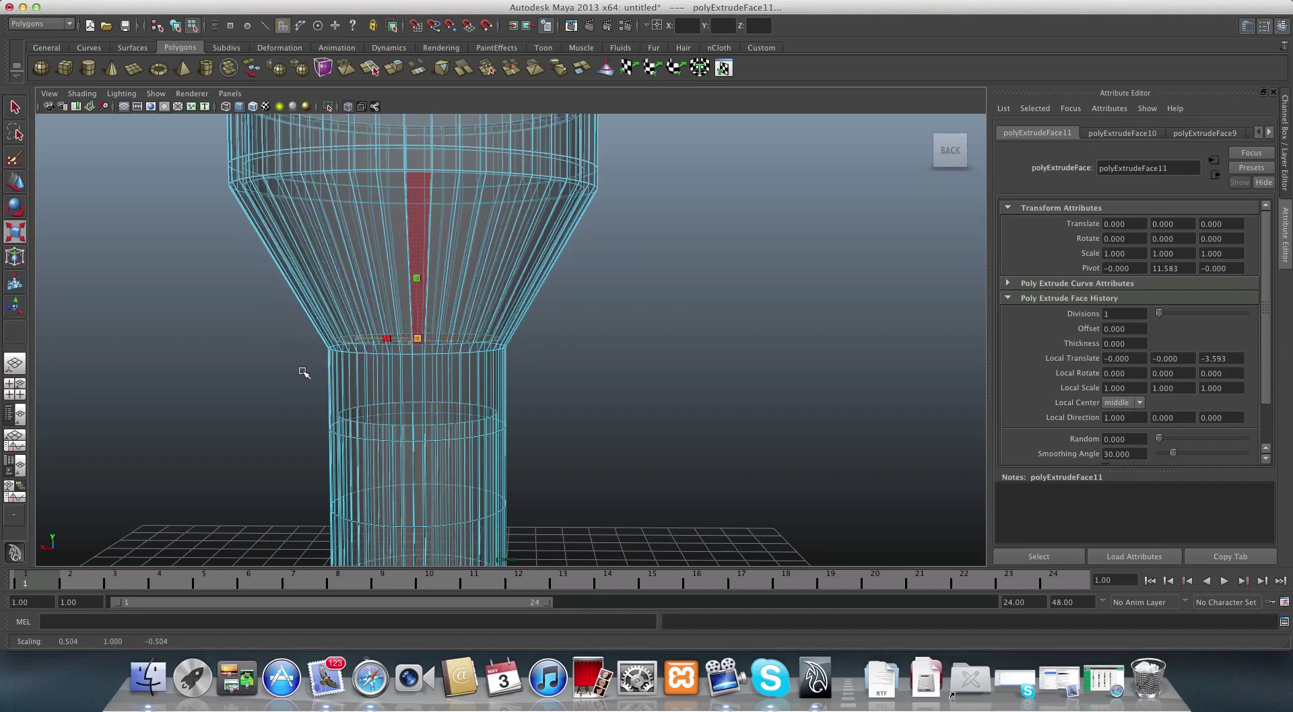
left_click_drag(358, 381, 419, 345, "alt")
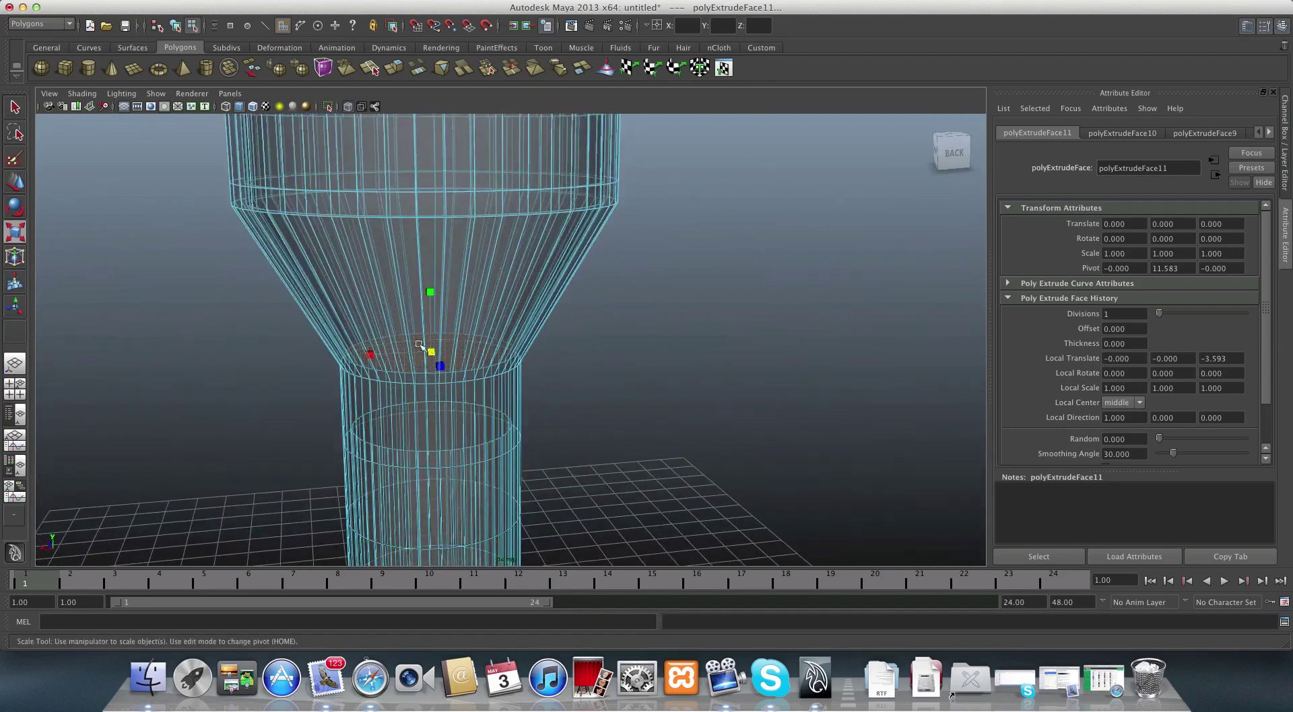
- Return to solid shading and frame the whole goblet
left_click(82, 93)
left_click(118, 230)
mouse_move(565, 296)
left_mouse_down("alt")
mouse_move(543, 339)
mouse_move(511, 323)
mouse_move(559, 310)
mouse_move(379, 313)
mouse_move(427, 335)
mouse_move(269, 323)
mouse_move(427, 363)
mouse_move(385, 317)
mouse_move(406, 320)
mouse_move(427, 285)
mouse_move(310, 336)
mouse_move(363, 404)
left_mouse_up("alt")
key("4")
scroll(543, 339, "down", 10)
- Orbit around the goblet, then add a new polygon cylinder, pCylinder2, at the grid centre
middle_click_drag(364, 404, 381, 429, "alt")
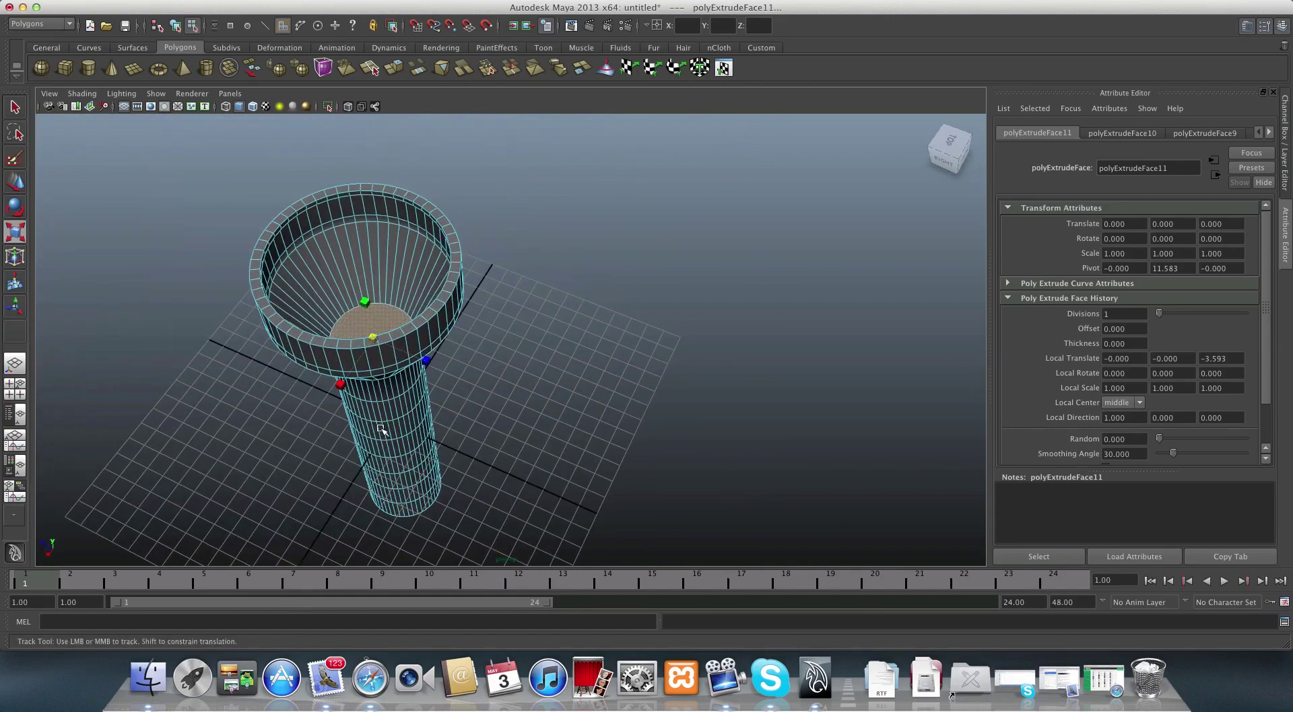
left_click_drag(381, 429, 305, 164, "alt")
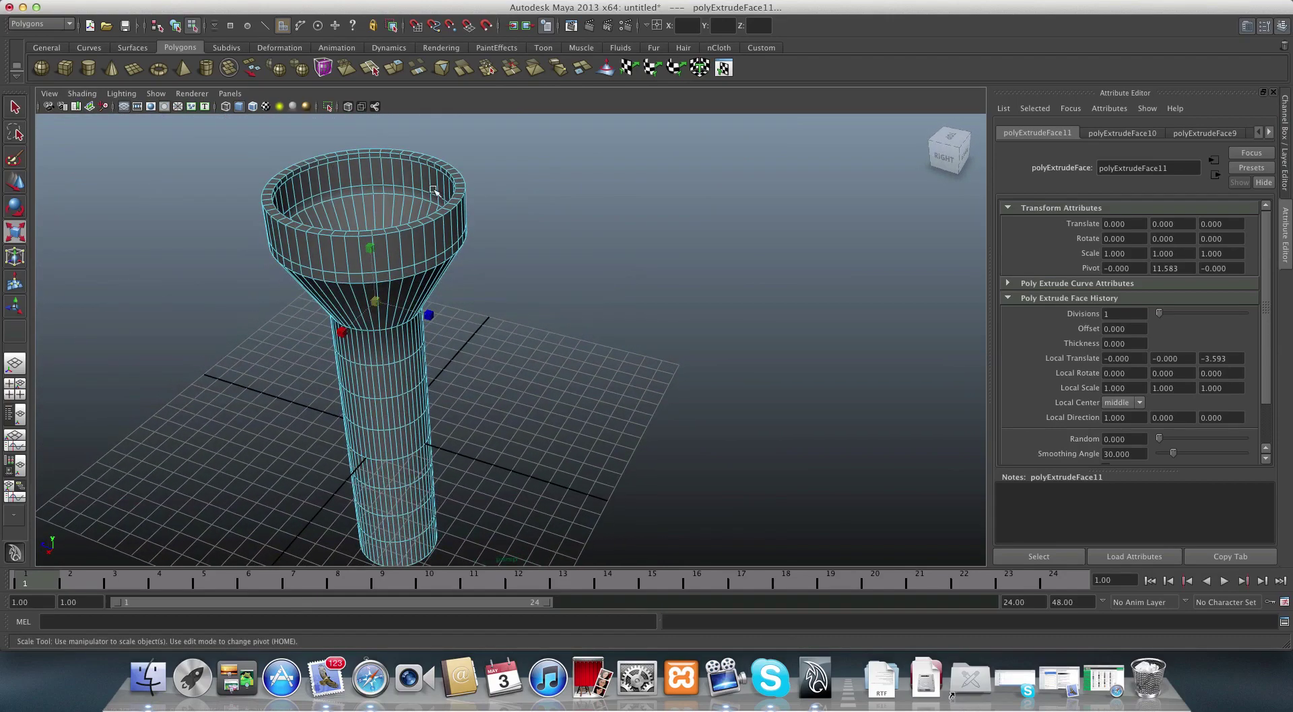
left_click_drag(390, 172, 389, 293, "alt")
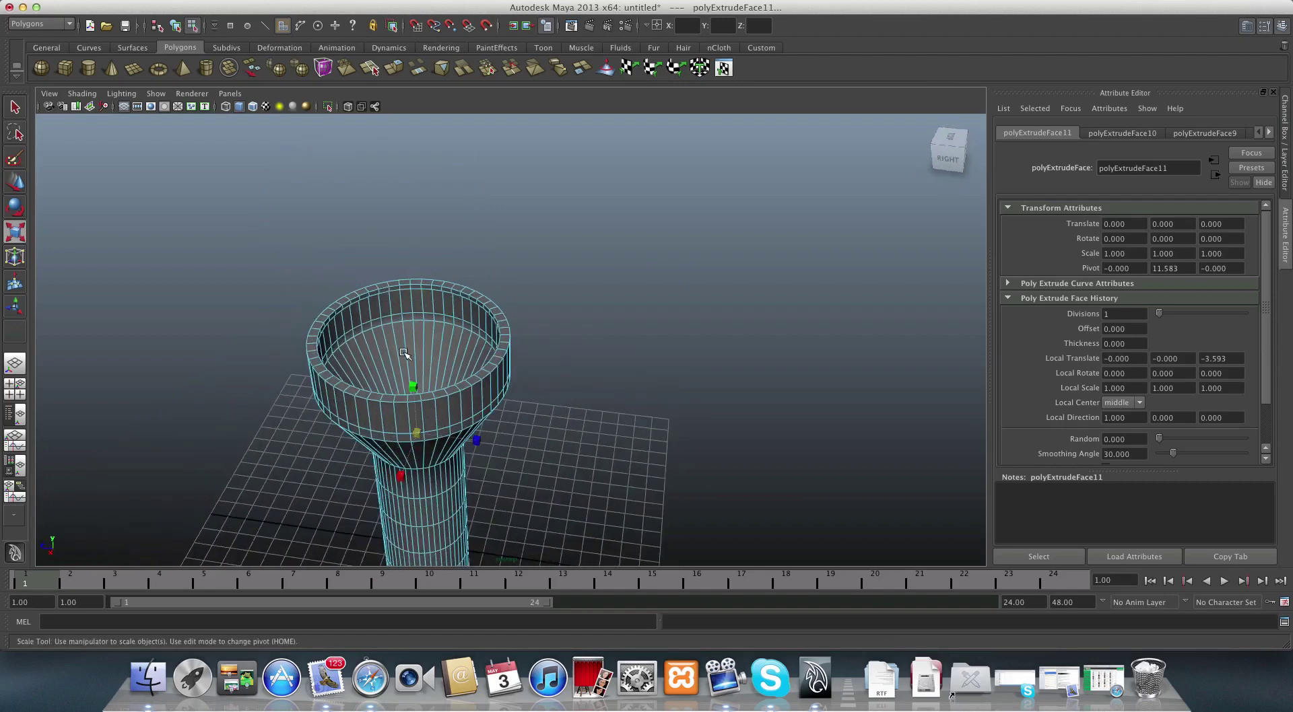
left_click_drag(404, 353, 357, 253, "alt")
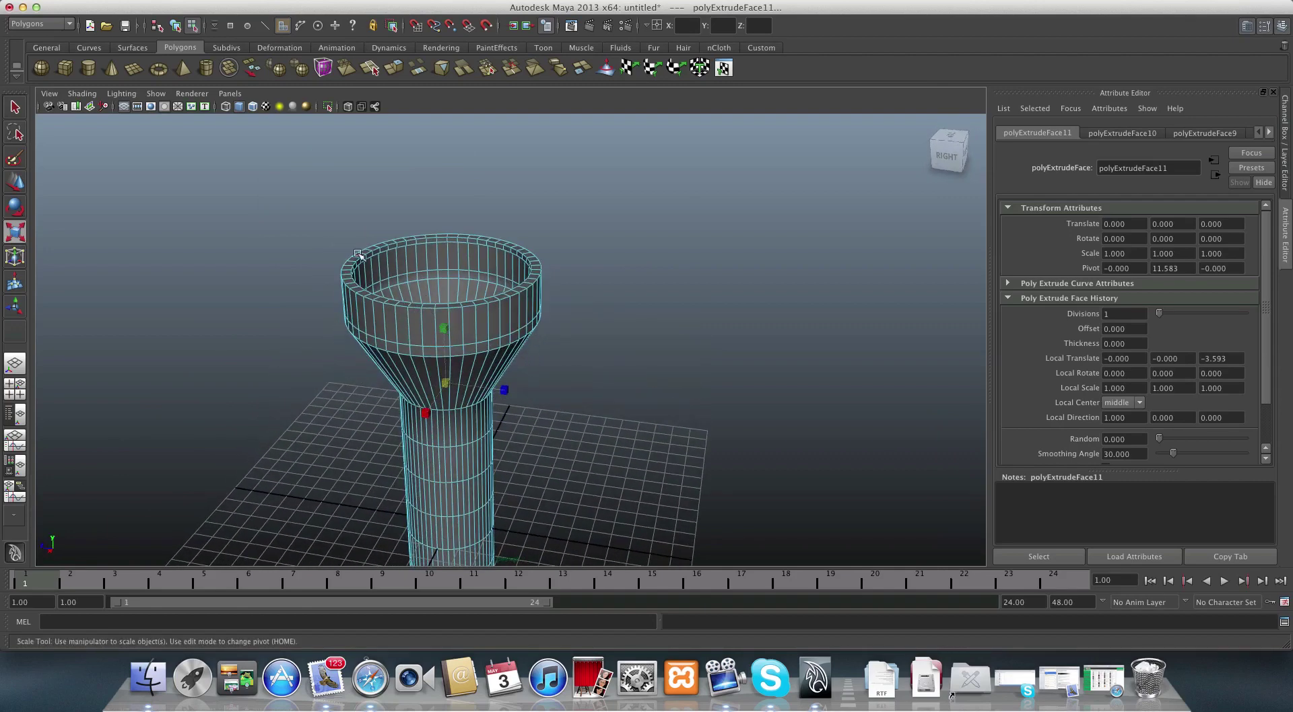
left_click(90, 73)
- Move the new cylinder up into the cup
left_click_drag(453, 366, 560, 421, "alt")
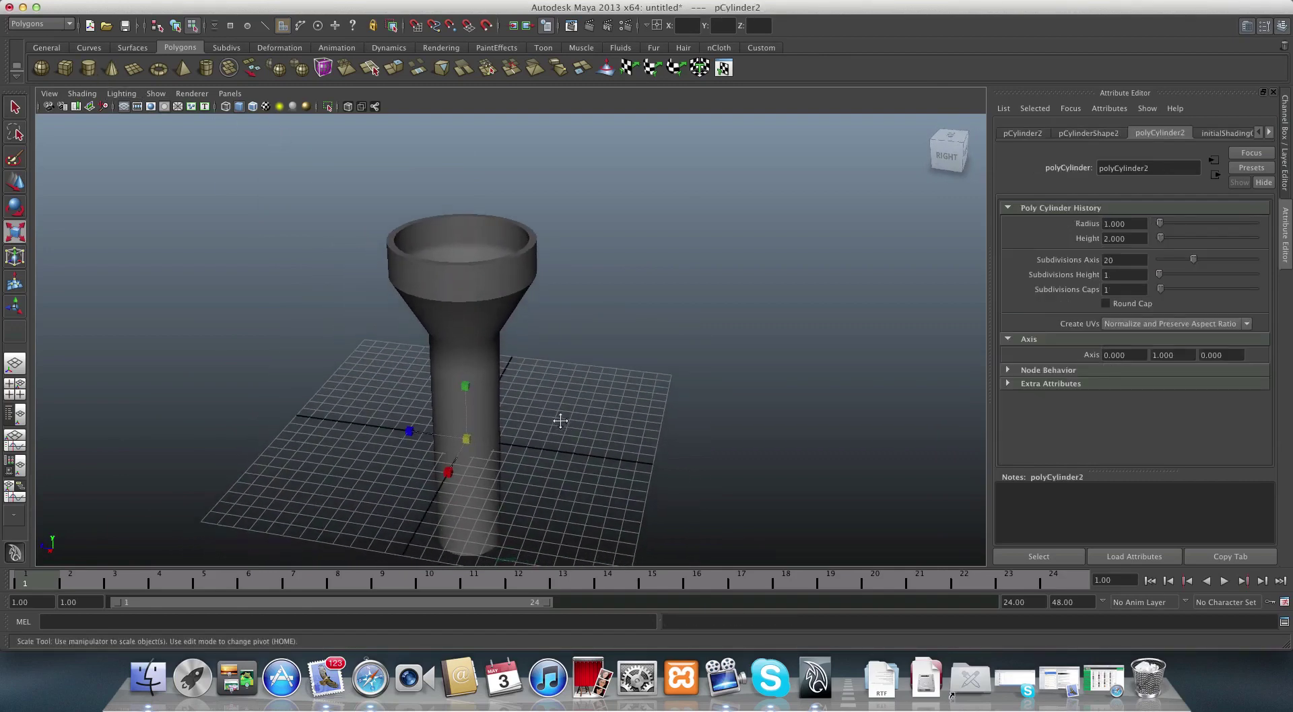
left_click(12, 184)
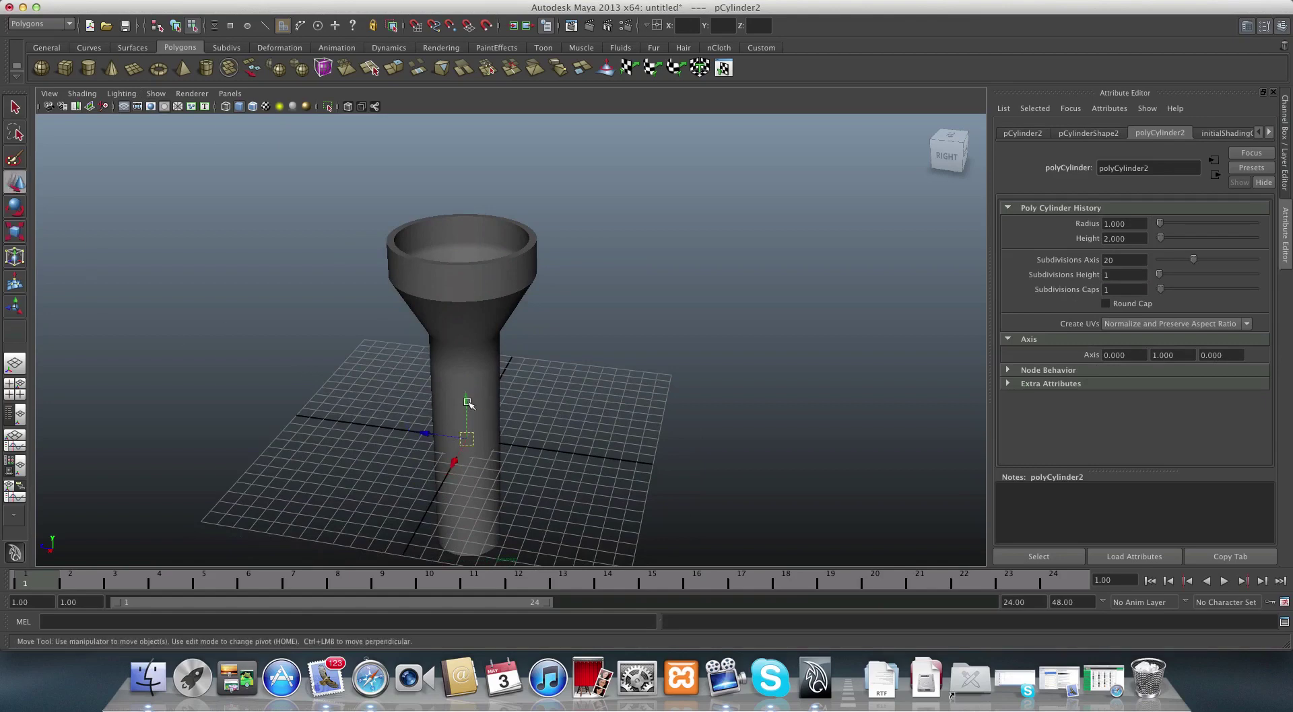
left_click_drag(465, 401, 444, 195)
scroll(444, 195, "up", 5)
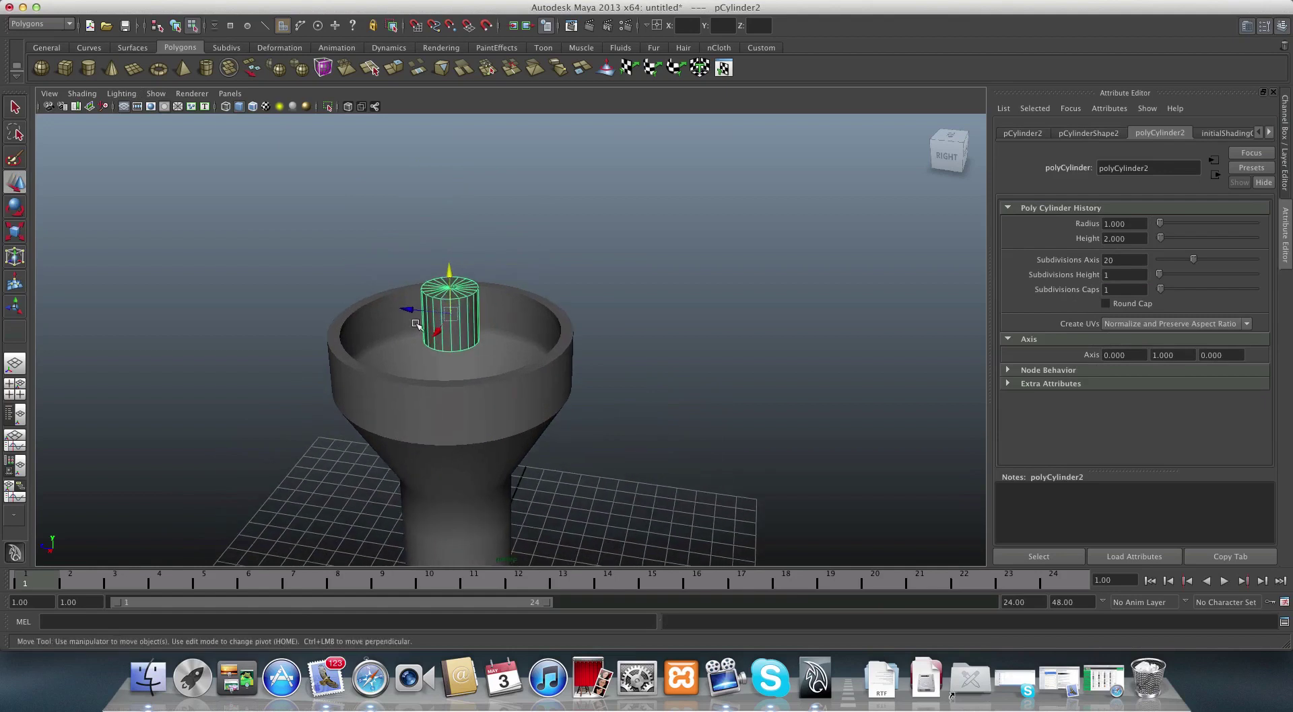
- Scale the cylinder up about 4x and flatten it into a thin disc
left_click(15, 231)
left_click_drag(456, 315, 588, 350)
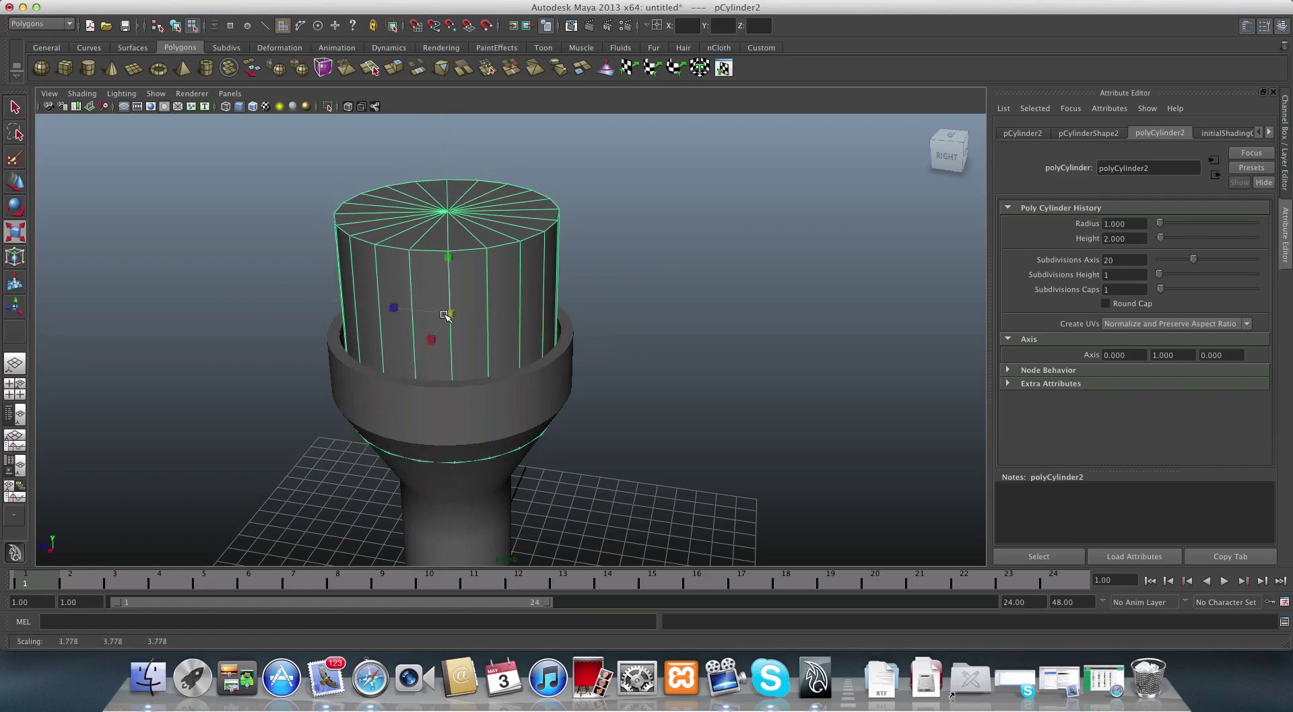
left_click_drag(452, 315, 460, 314)
mouse_move(298, 384)
left_mouse_down("alt")
mouse_move(306, 397)
mouse_move(312, 375)
left_mouse_up("alt")
scroll(438, 323, "up", 3)
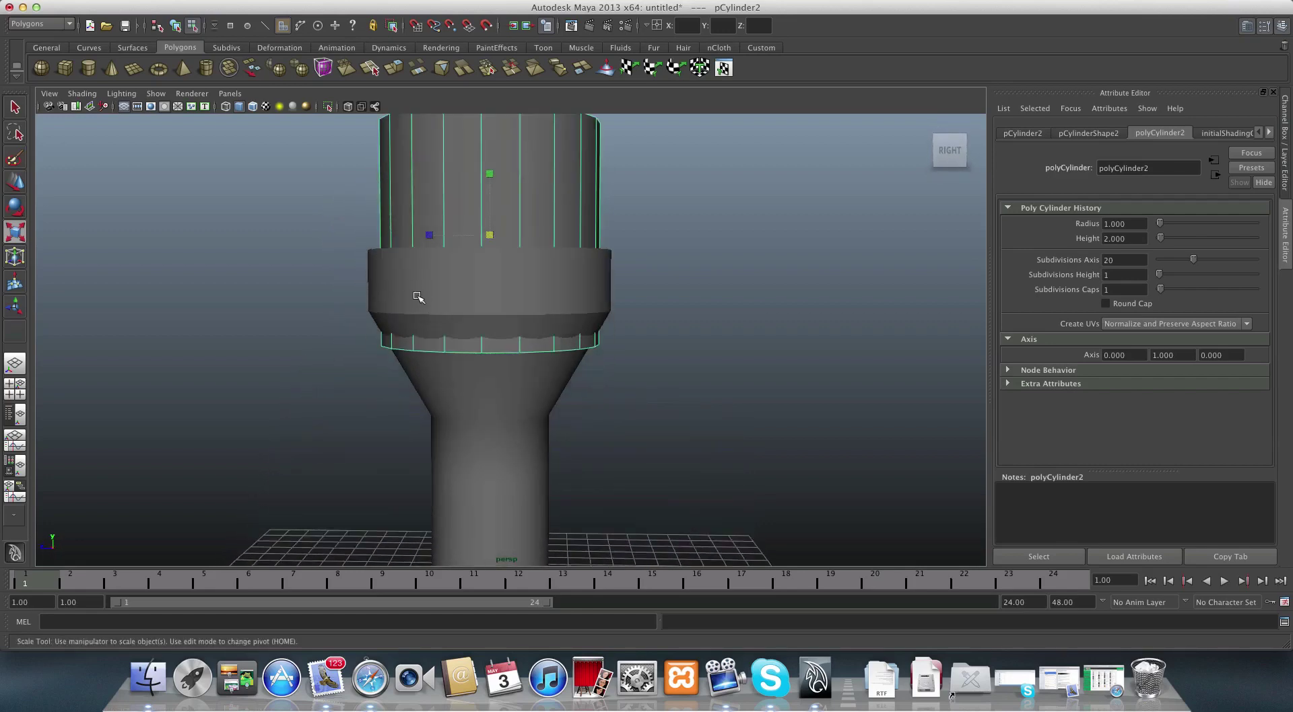
middle_click_drag(417, 297, 407, 374, "alt")
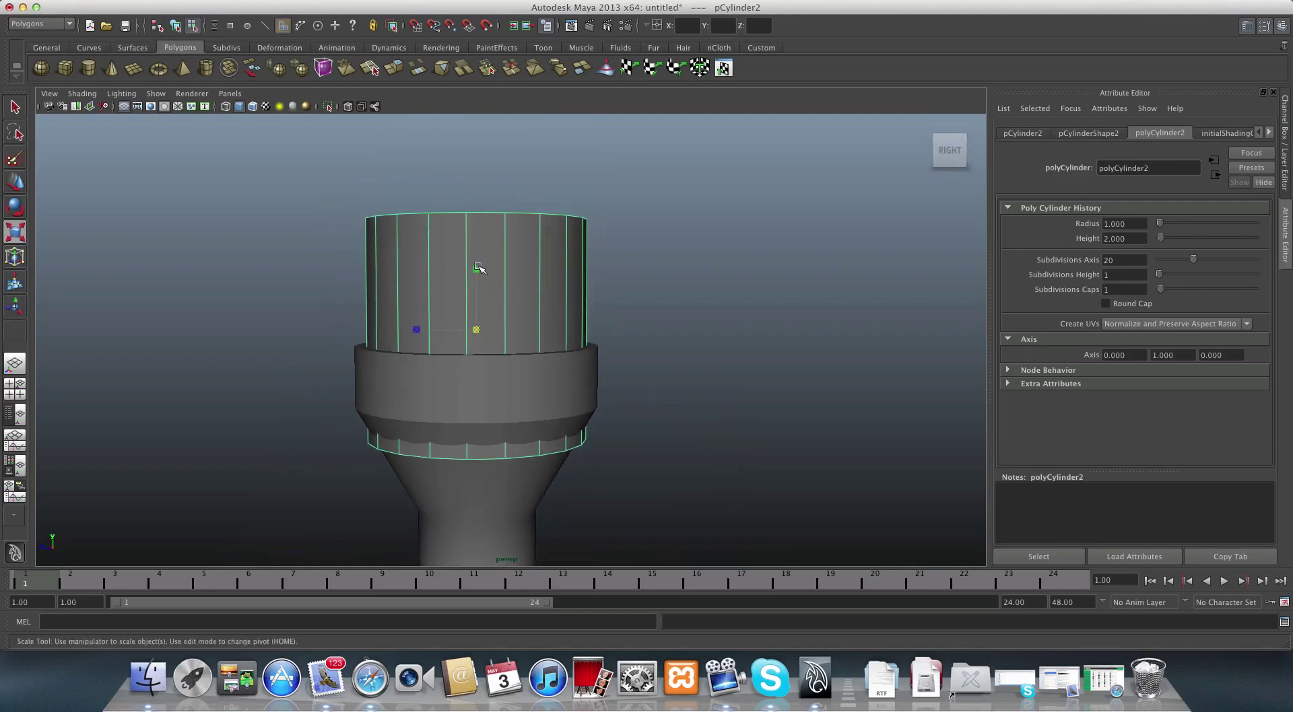
left_click_drag(479, 268, 485, 329)
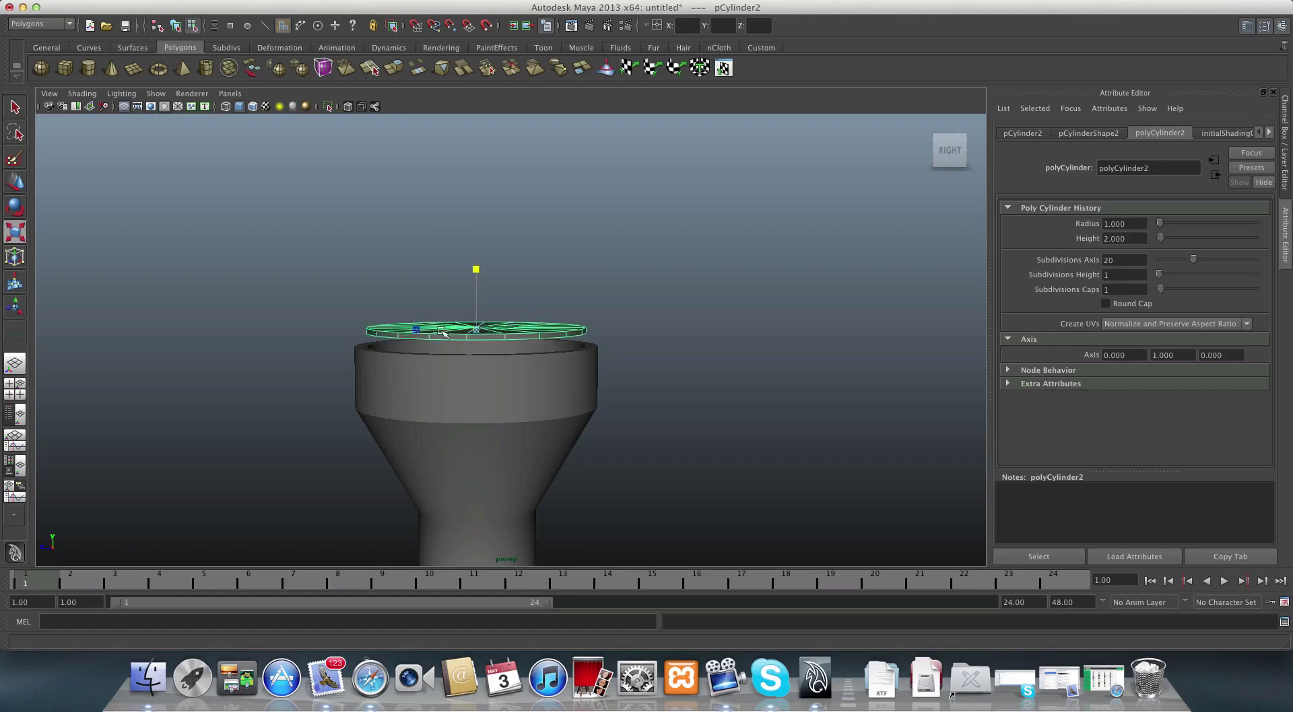
- Frame the disc and raise its axis subdivisions to 50
right_click_drag(442, 333, 644, 370, "alt")
left_click_drag(644, 370, 632, 384, "alt")
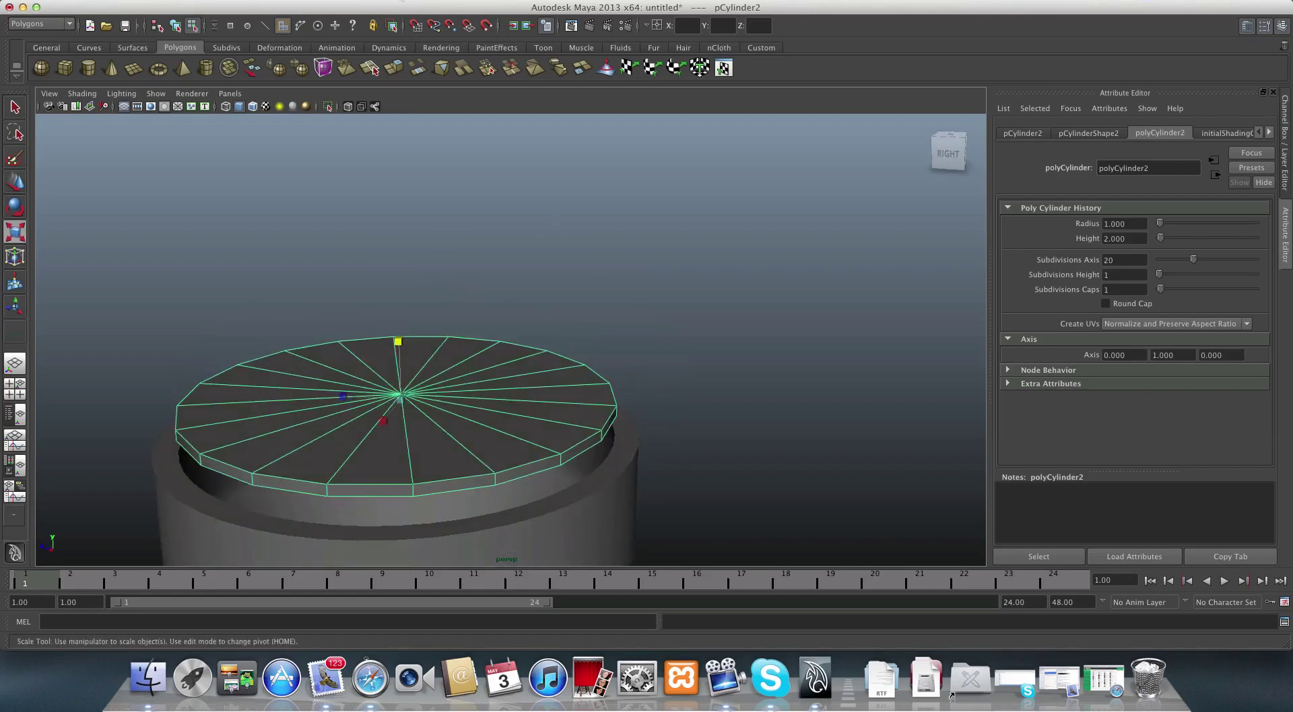
left_click(404, 1)
key("Escape")
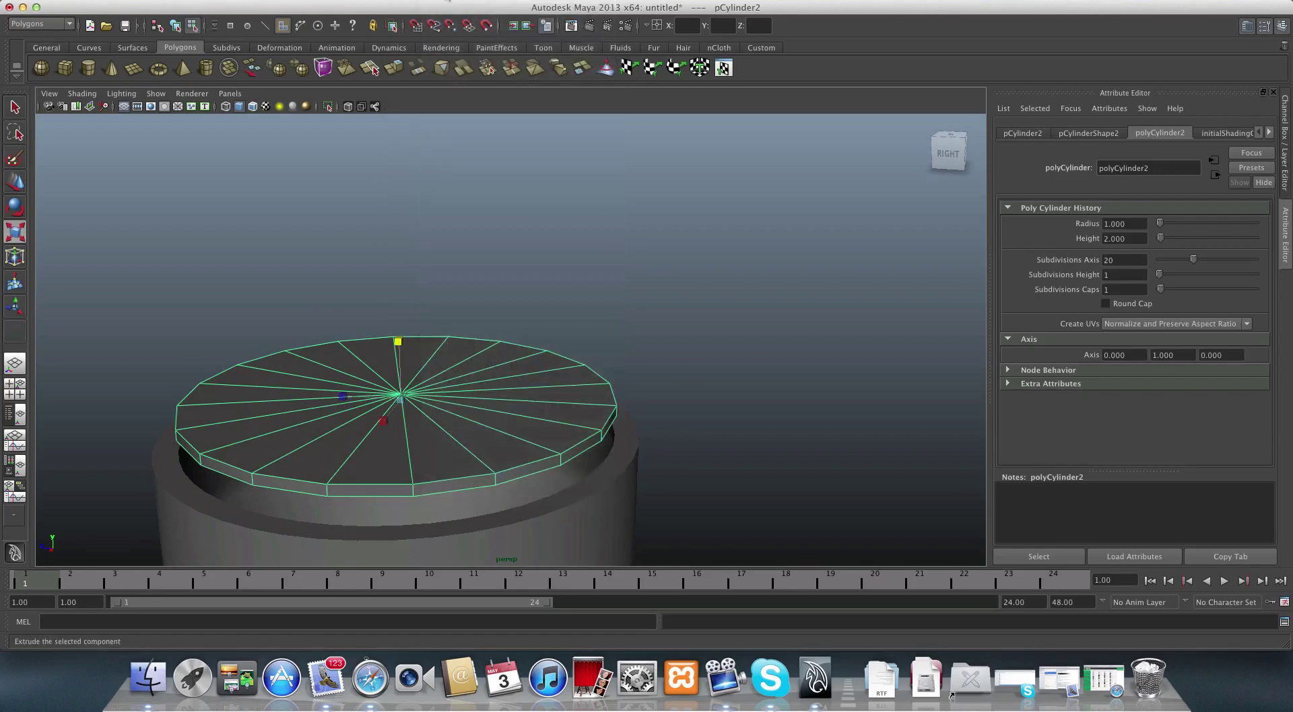
key("f")
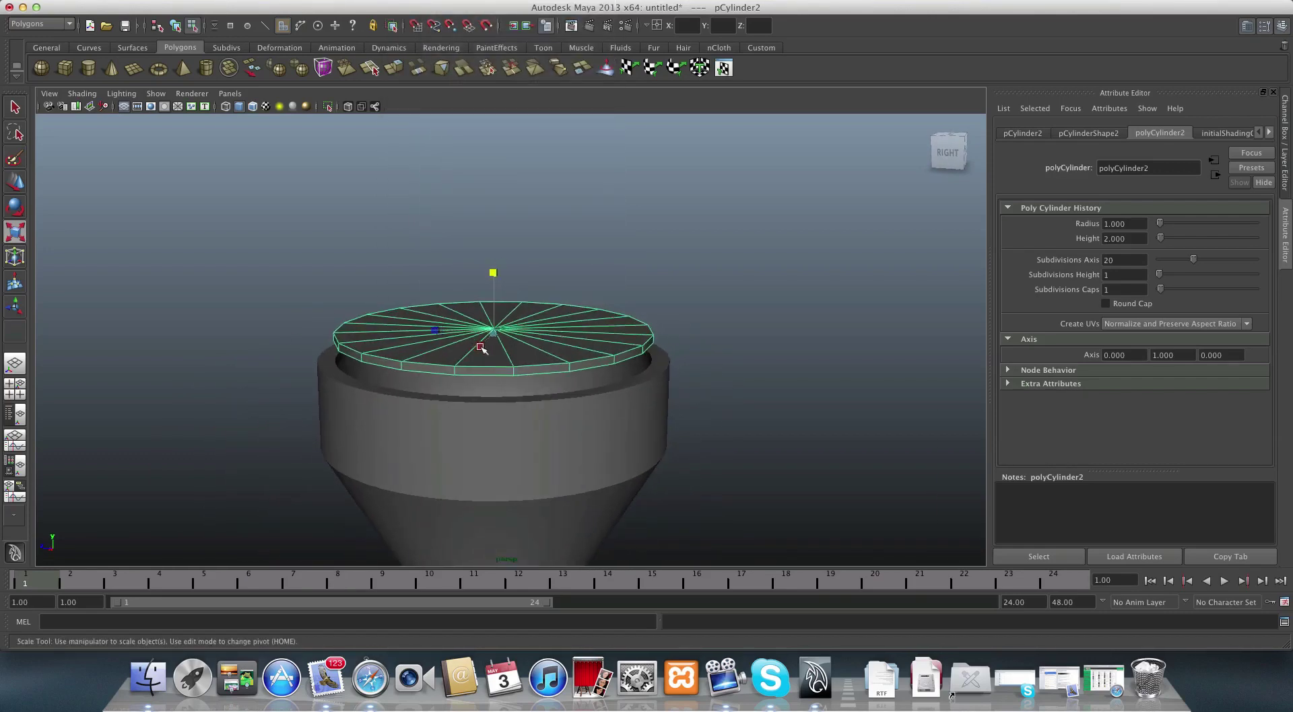
left_click_drag(1195, 262, 1269, 268)
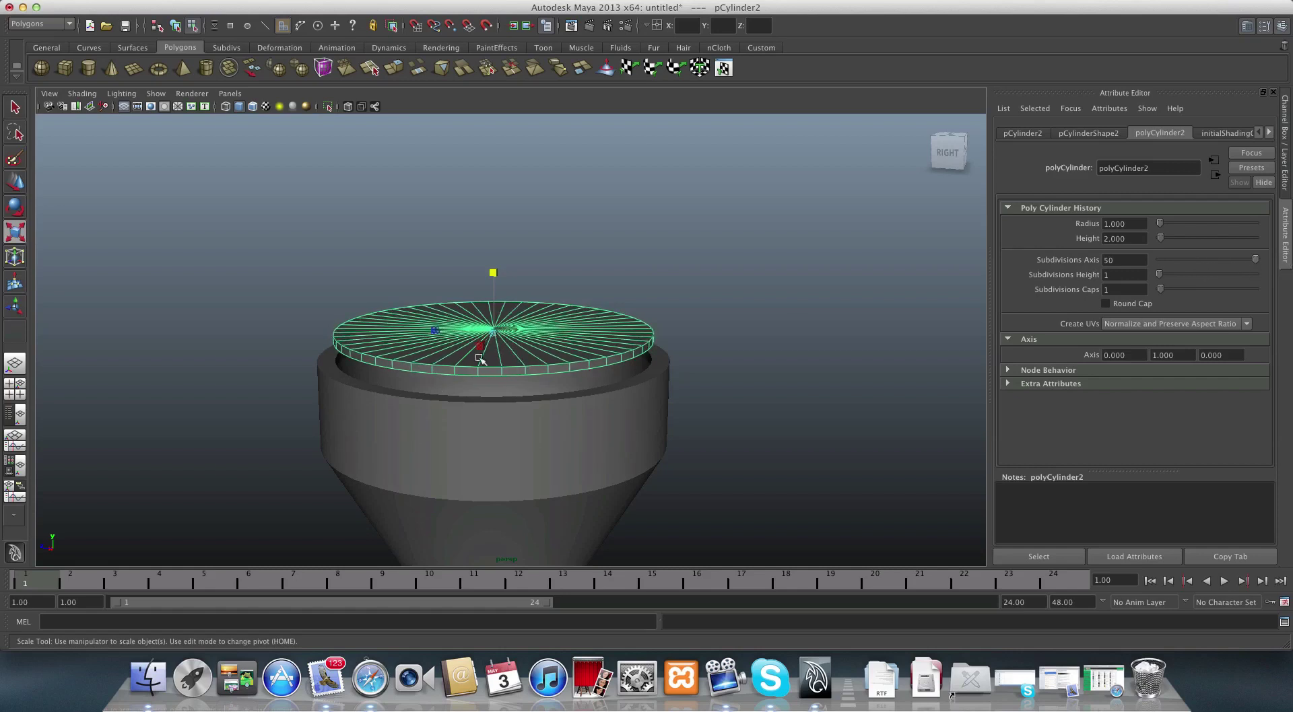
- Set the disc's cap subdivisions to 0 and lower it into the top of the bowl
left_click(19, 180)
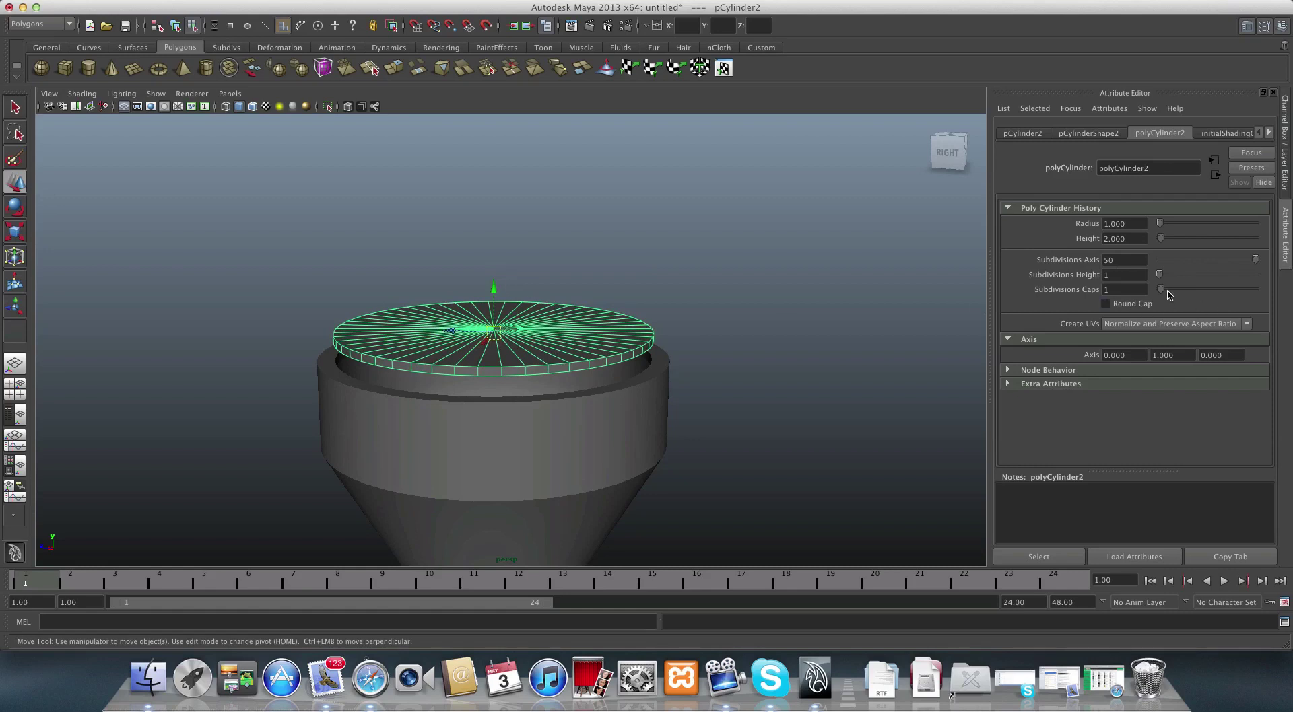
left_click_drag(1161, 290, 1158, 291)
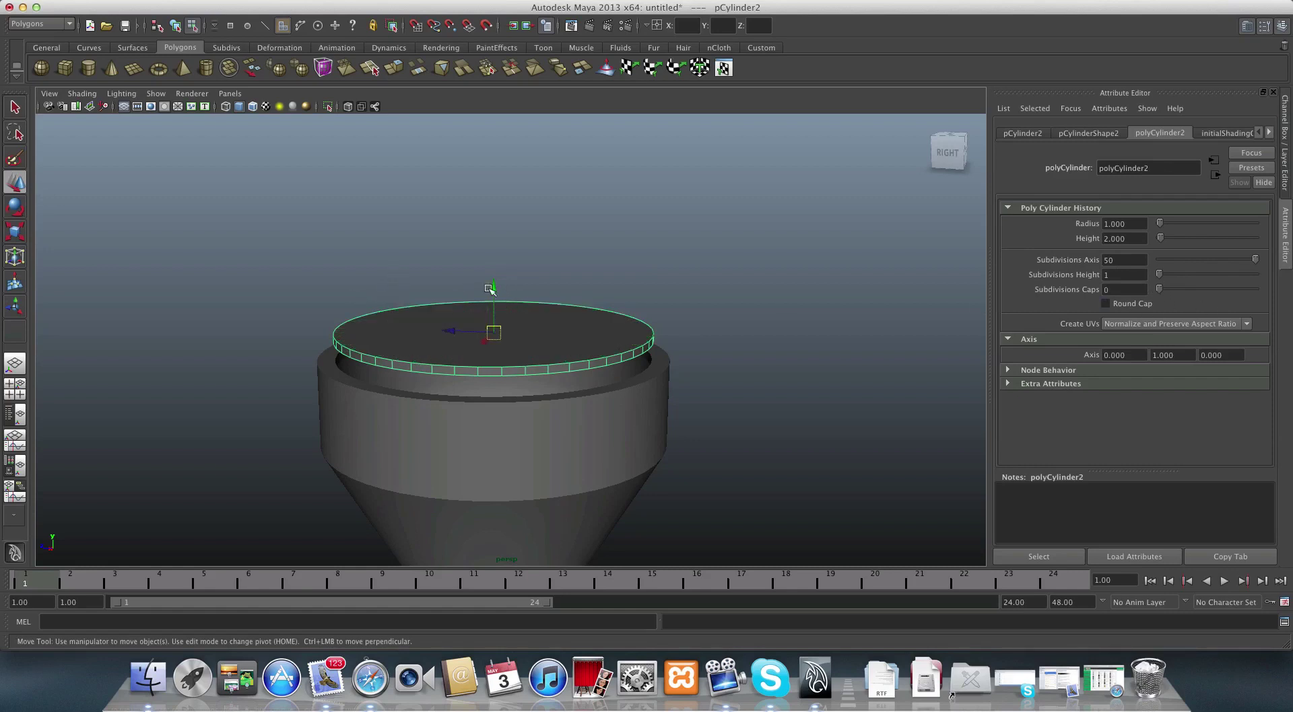
left_click_drag(490, 289, 496, 326)
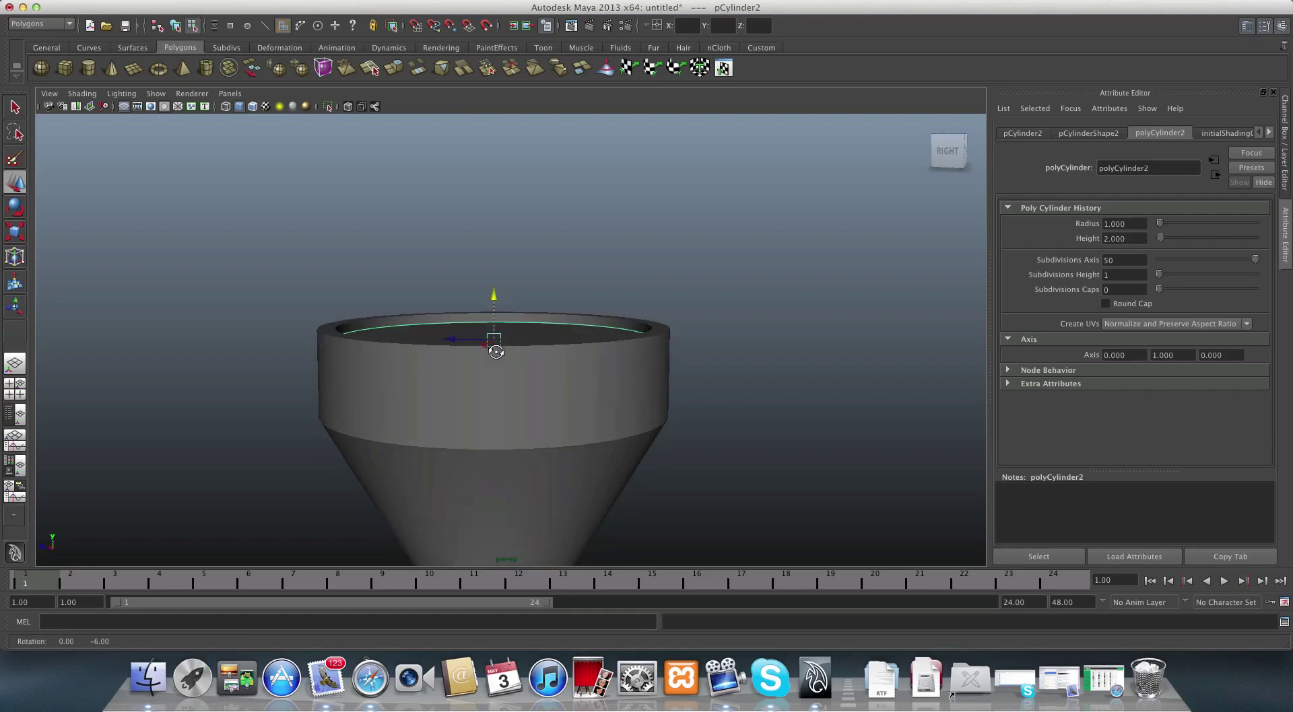
scroll(480, 377, "up", 4)
left_click_drag(482, 401, 493, 380, "alt")
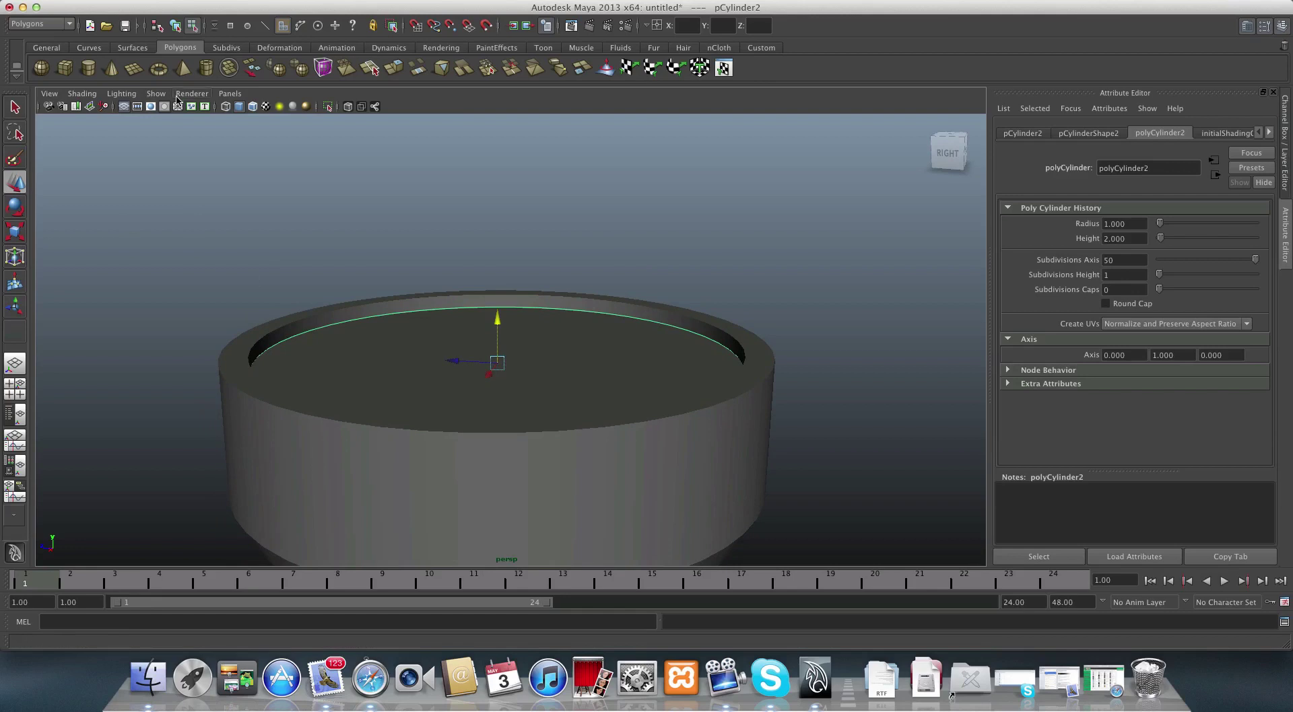
- With X-Ray on, scale the disc to about 4.029 so it fills the cup opening
left_click(77, 94)
left_click(78, 95)
left_click(95, 96)
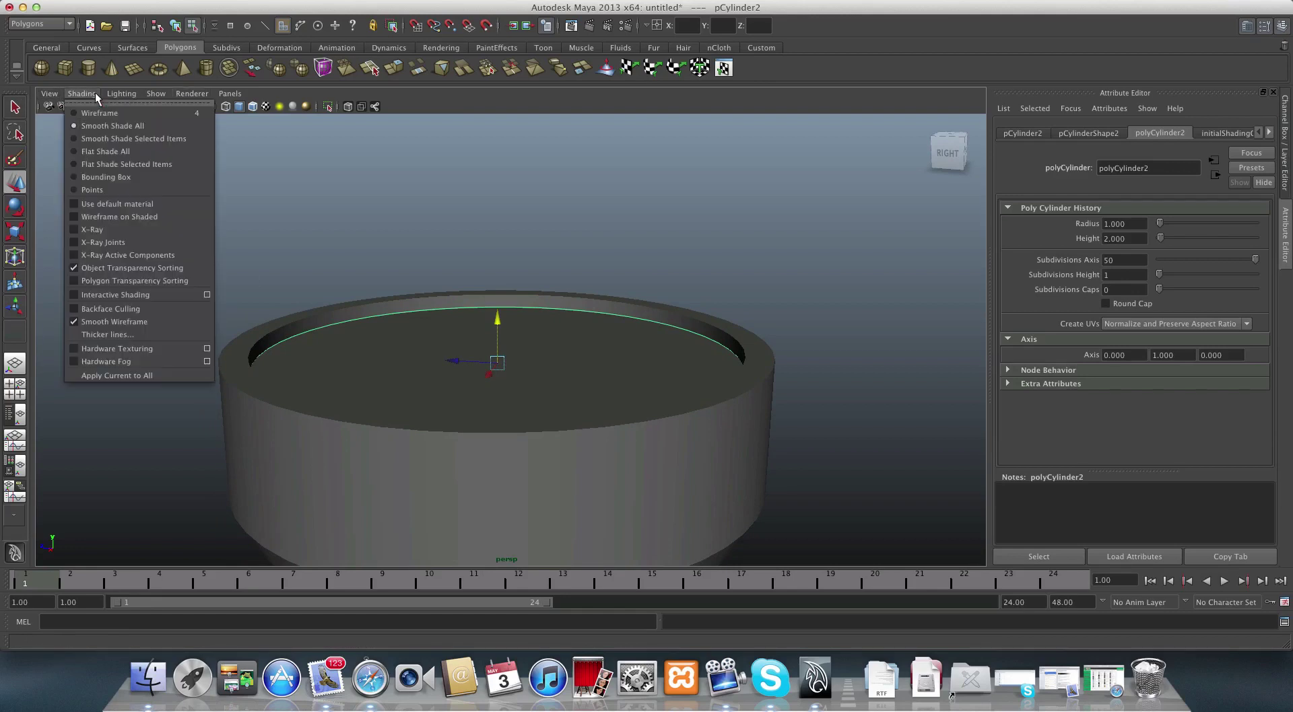
left_click(95, 230)
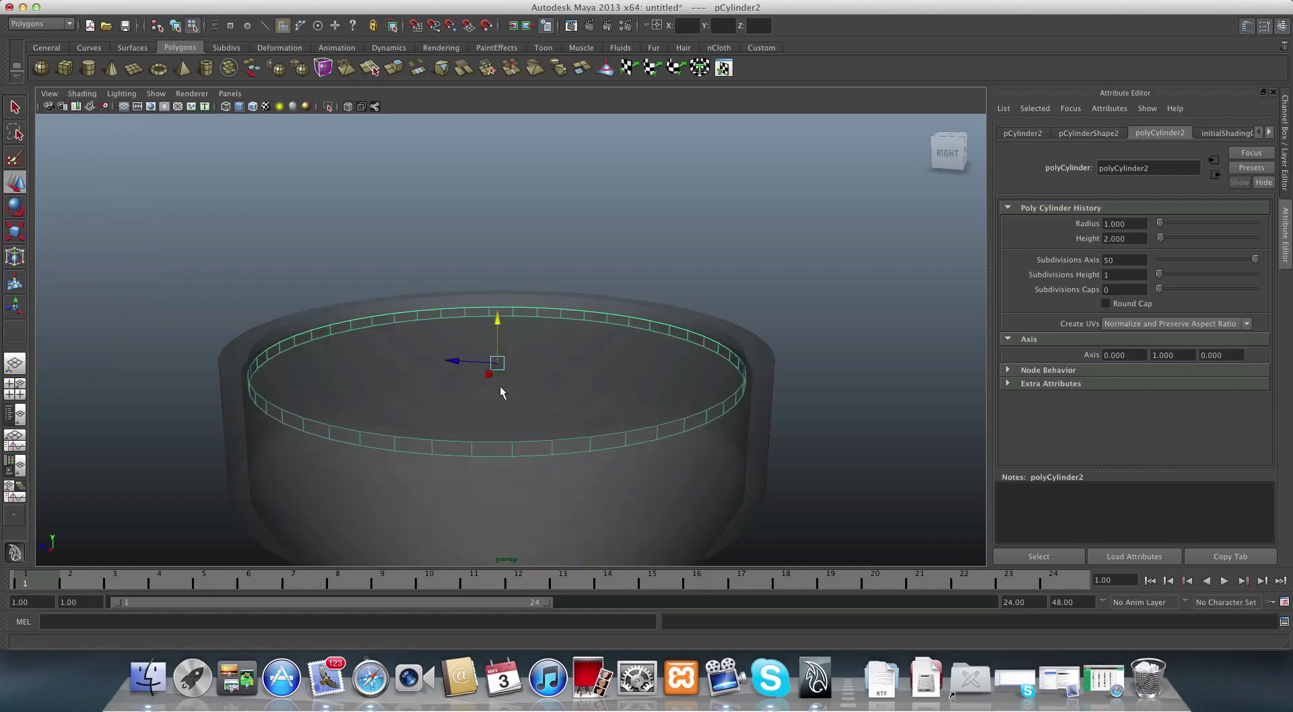
left_click_drag(500, 386, 500, 378, "alt")
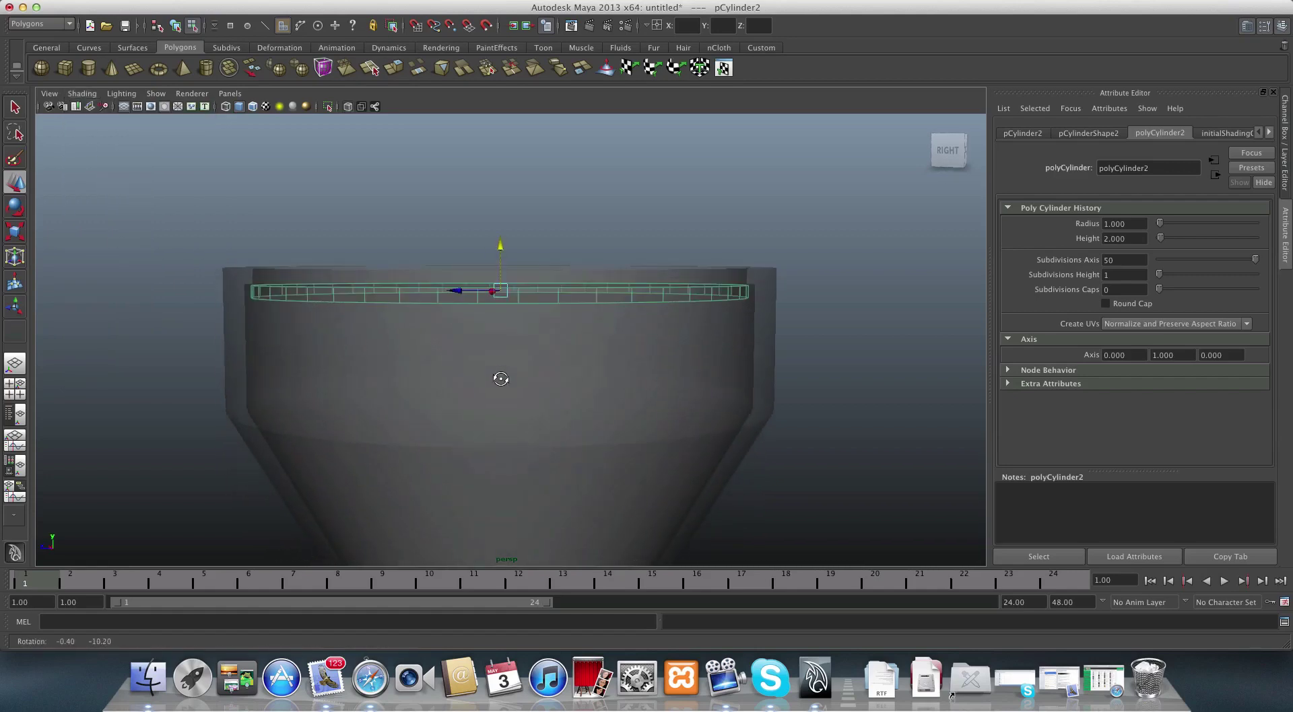
left_click(20, 233)
left_click_drag(499, 292, 506, 294)
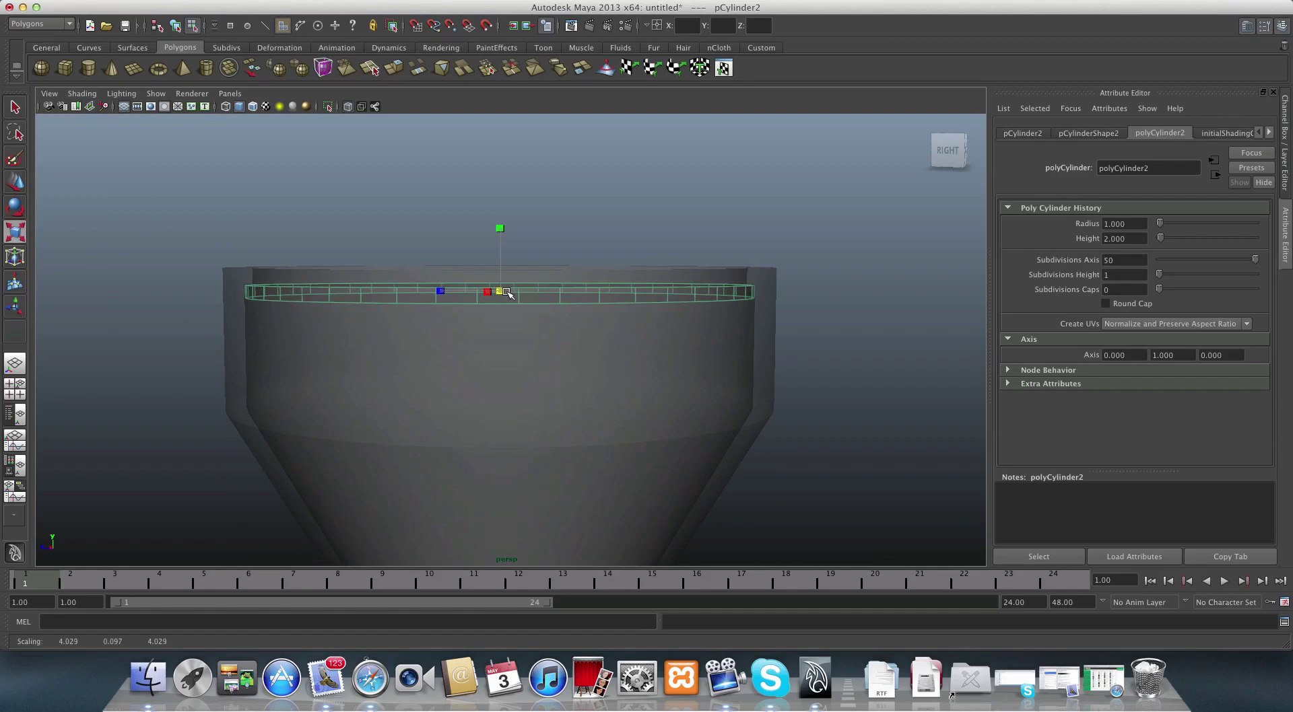
left_click_drag(501, 293, 496, 302, "alt")
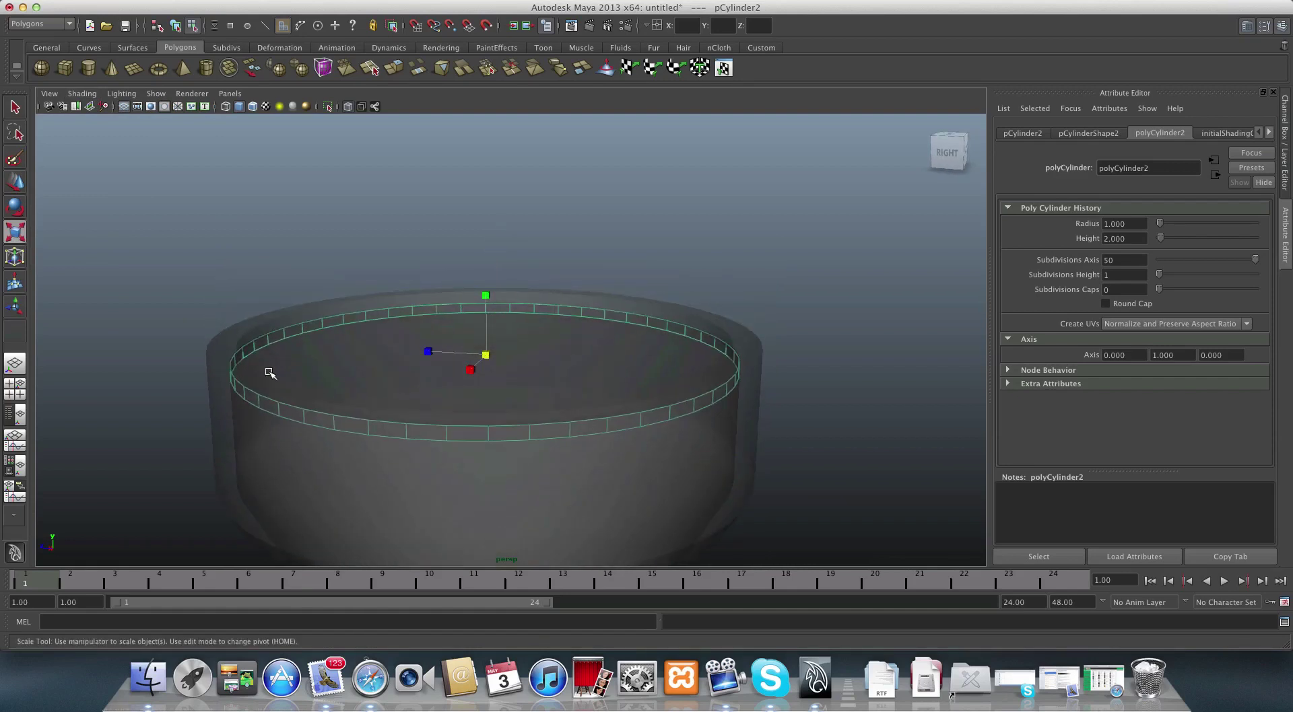
- Turn X-Ray off and orbit to inspect the disc inside the bowl
left_click(82, 94)
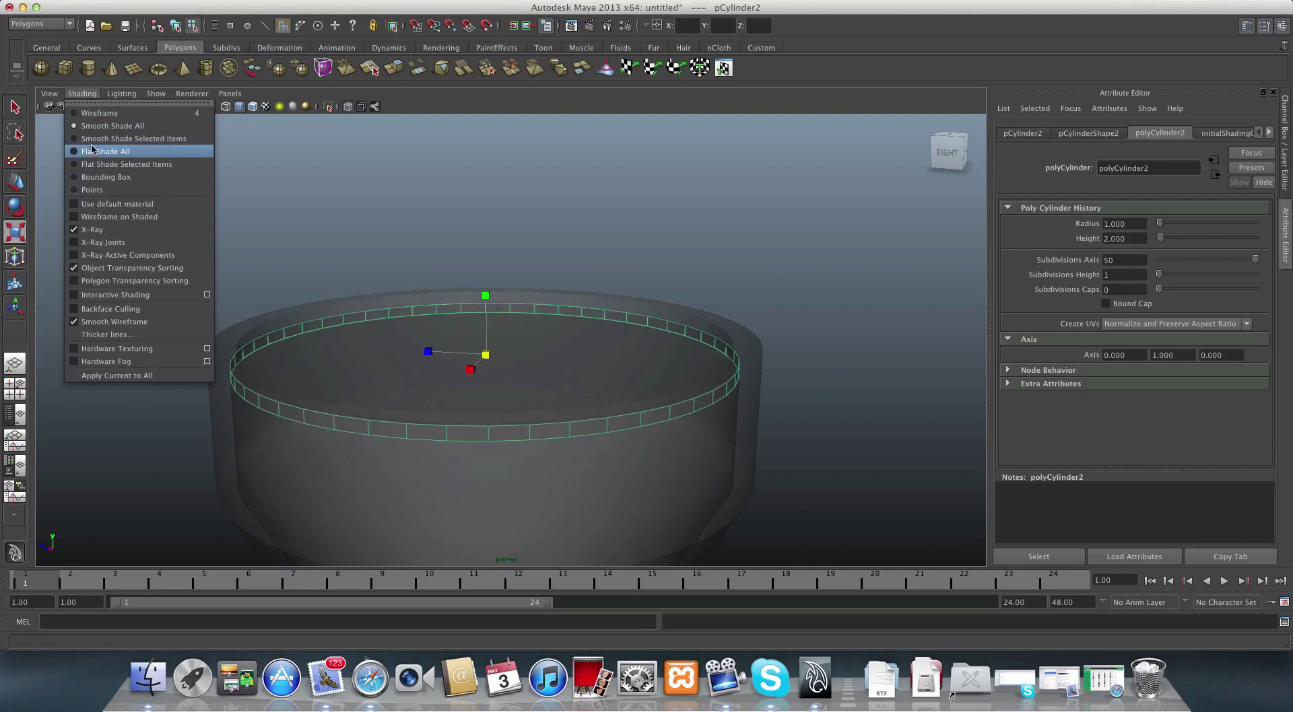
left_click(101, 230)
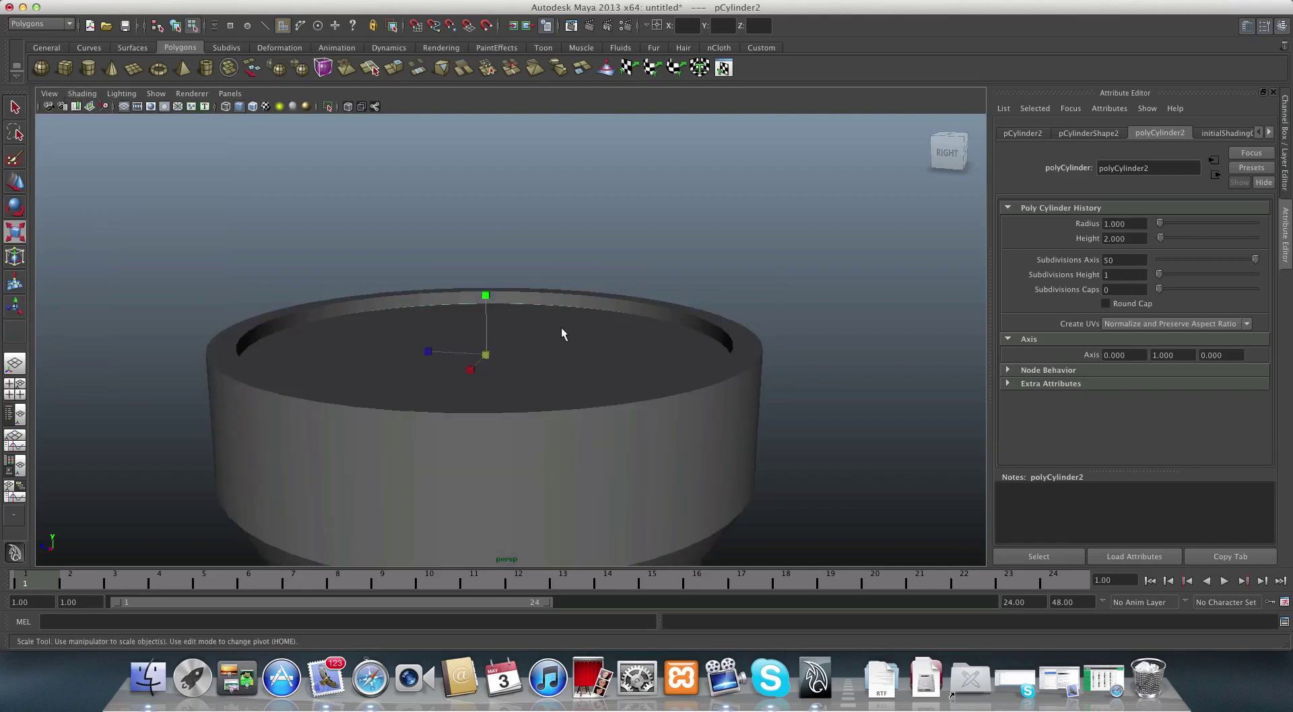
left_click_drag(562, 330, 587, 393, "alt")
scroll(497, 390, "down", 3)
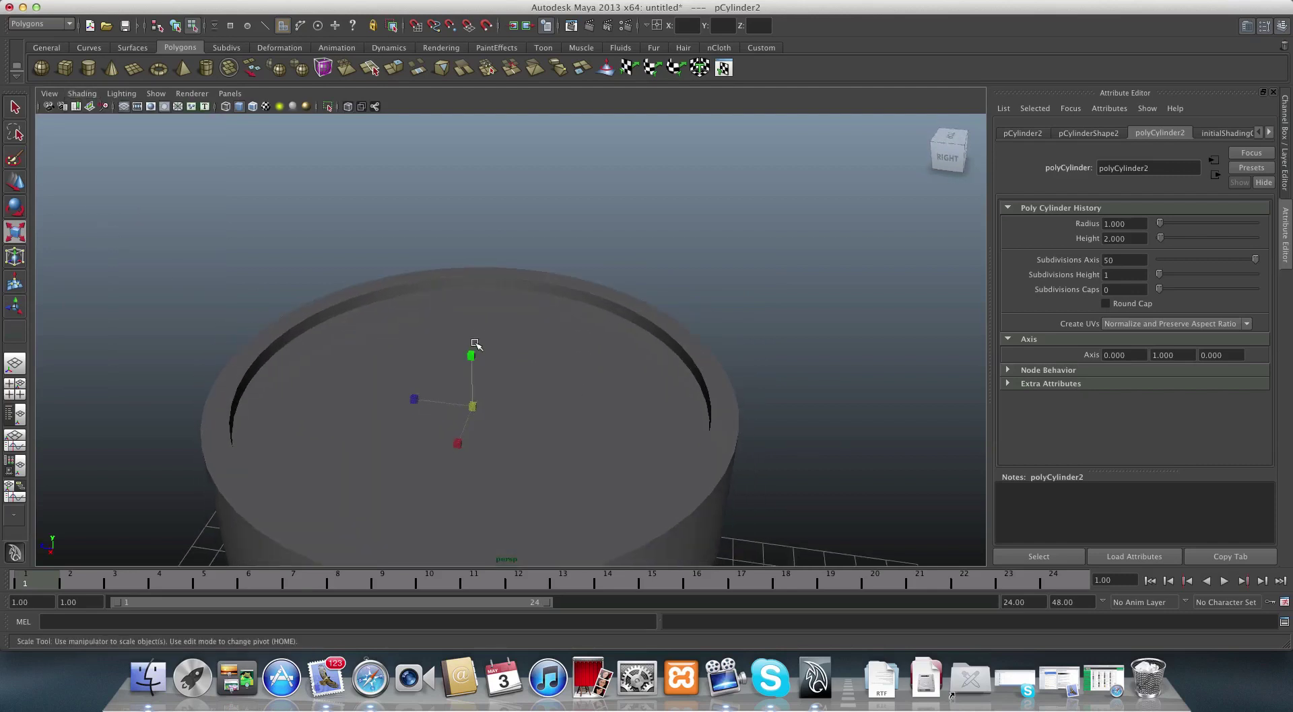
left_click_drag(497, 389, 469, 362, "alt")
scroll(458, 307, "down", 3)
scroll(469, 362, "down", 3)
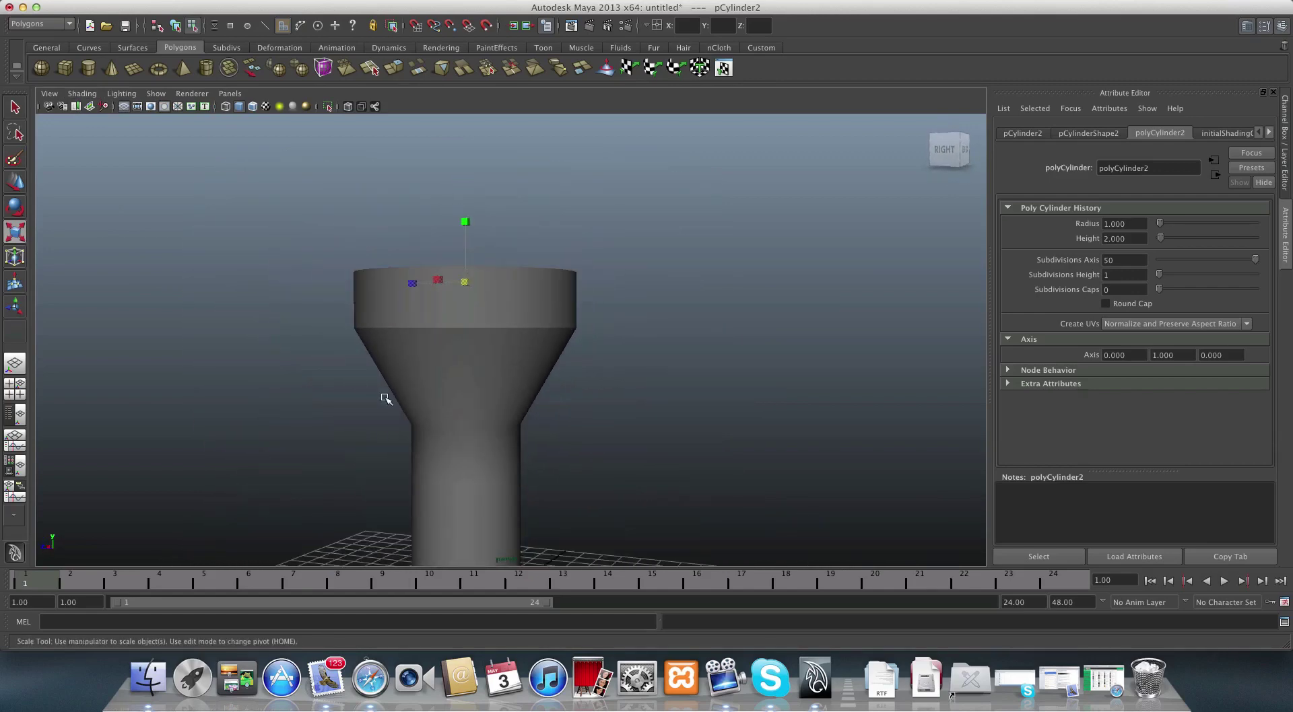
middle_click_drag(383, 397, 332, 260, "alt")
left_click_drag(332, 260, 317, 306, "alt")
middle_click_drag(317, 305, 319, 317, "alt")
left_click_drag(318, 317, 466, 355, "alt")
scroll(519, 303, "down", 2)
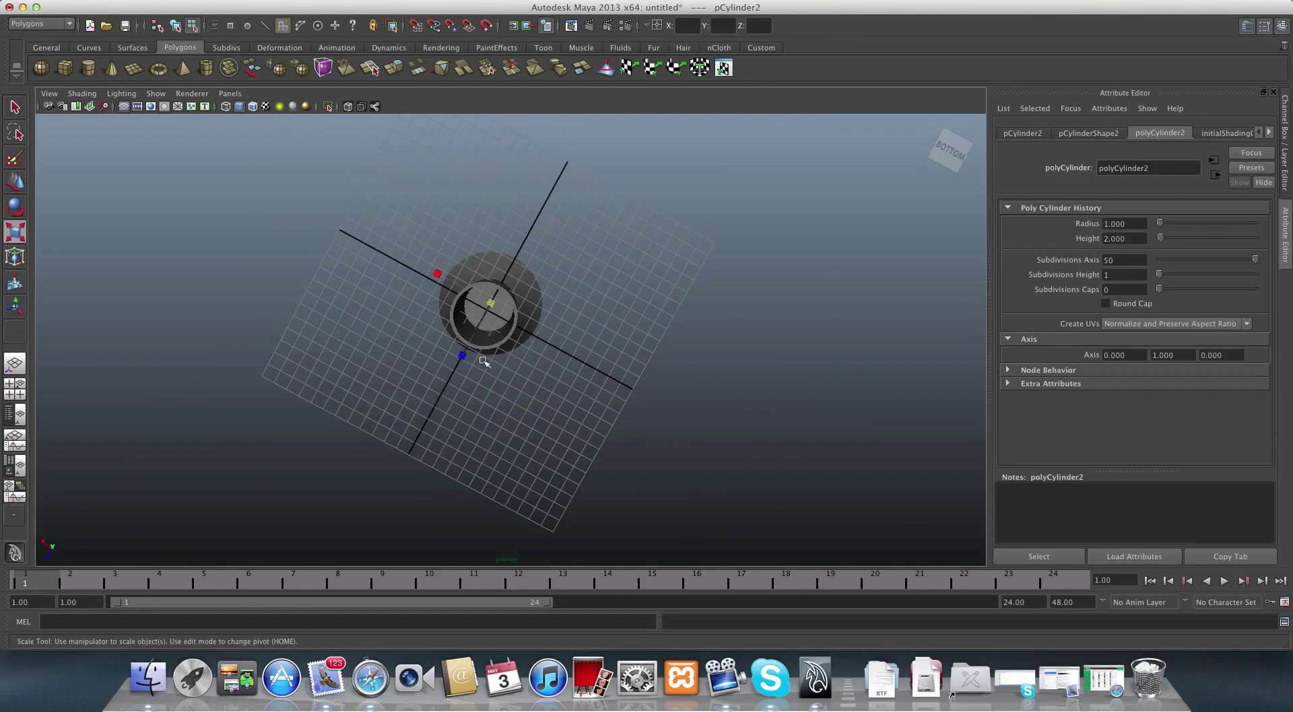
left_click_drag(476, 286, 438, 427, "alt")
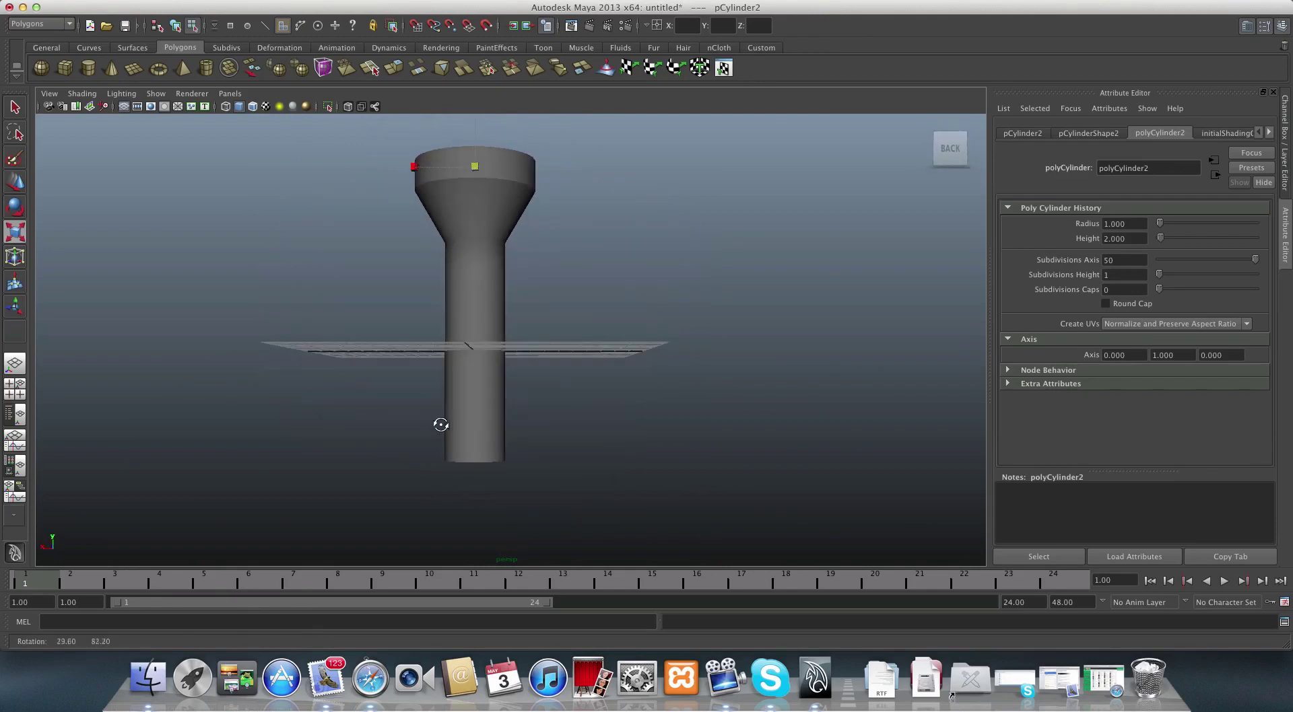
right_click_drag(438, 427, 474, 369, "alt")
middle_click_drag(474, 369, 477, 366, "alt")
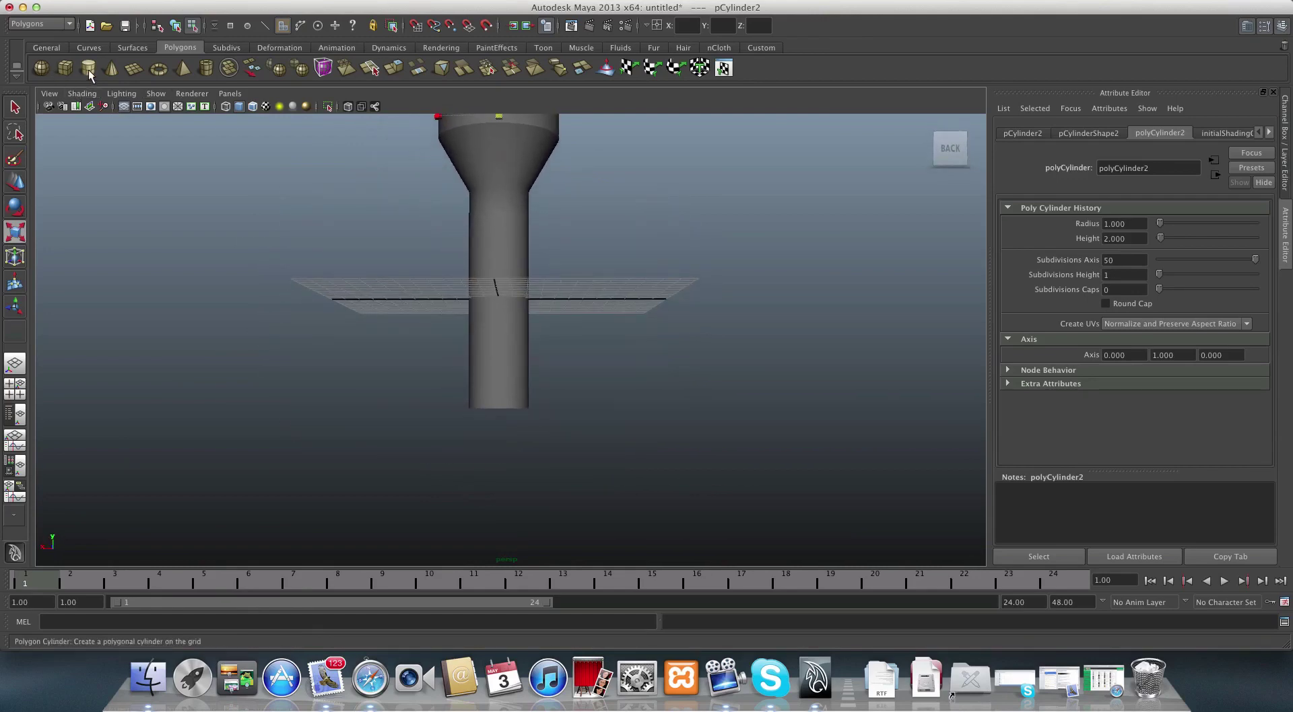
- Create a third polygon cylinder and move it down below the stem
left_click(89, 74)
key("w")
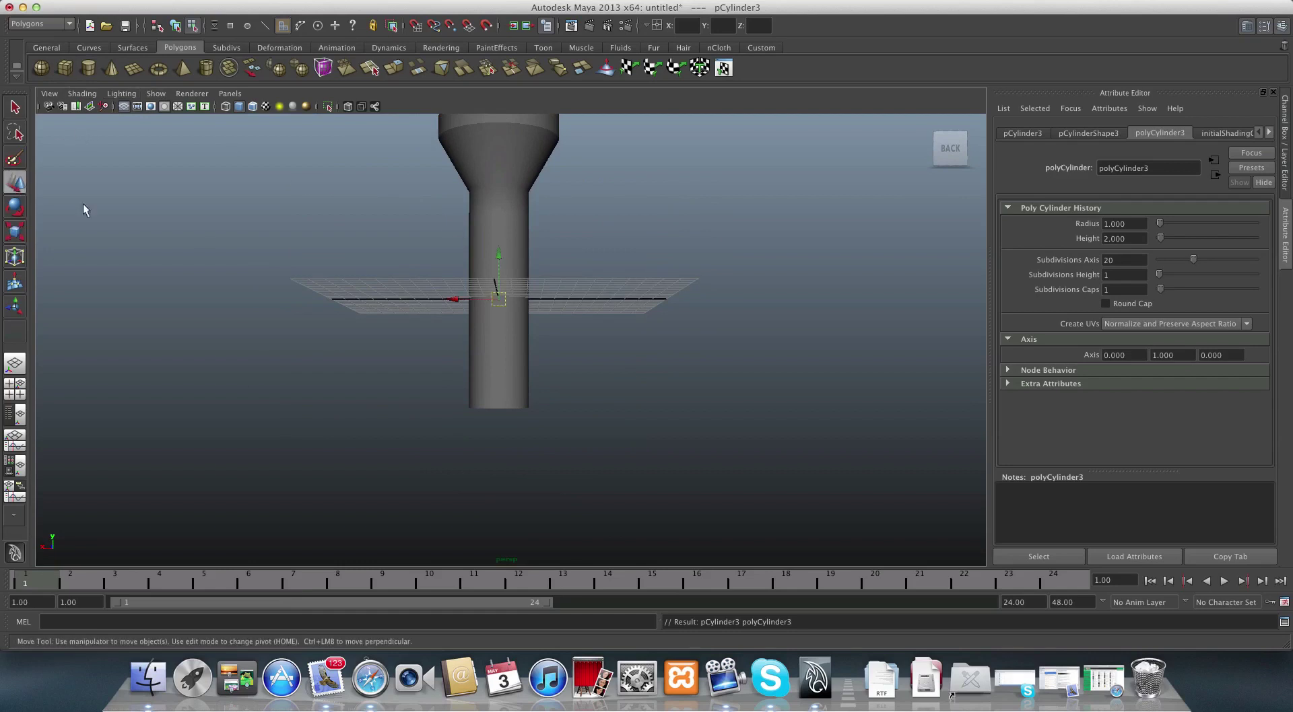
left_click_drag(497, 259, 508, 393)
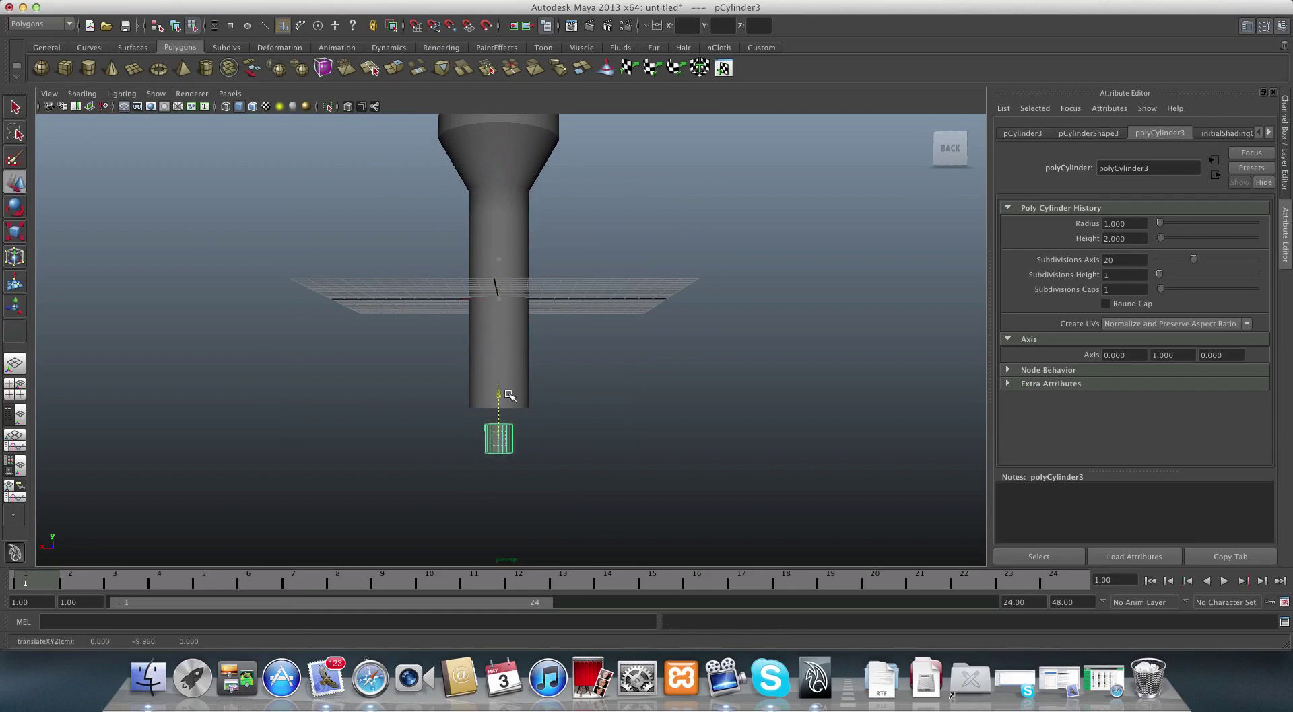
middle_click_drag(508, 392, 517, 362, "alt")
left_click_drag(517, 362, 418, 340, "alt")
right_click_drag(418, 340, 623, 397, "alt")
middle_click_drag(623, 398, 381, 366, "alt")
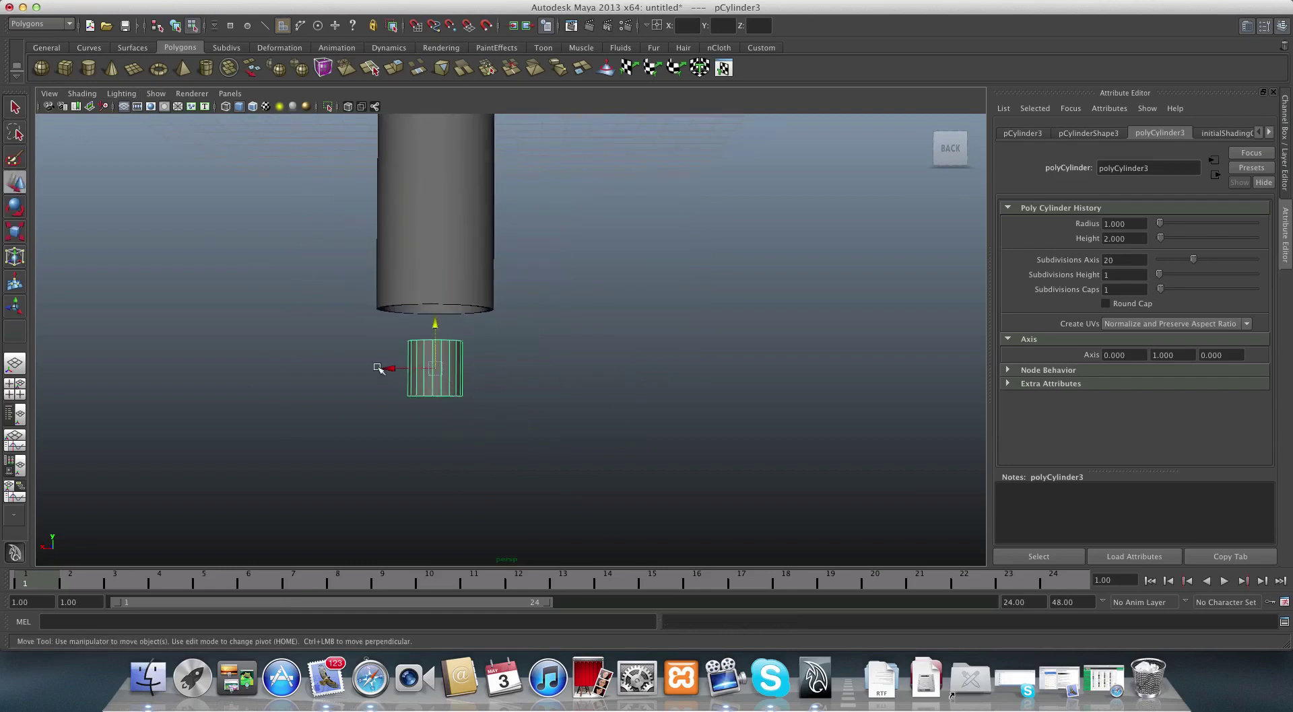
right_click_drag(381, 366, 617, 412, "alt")
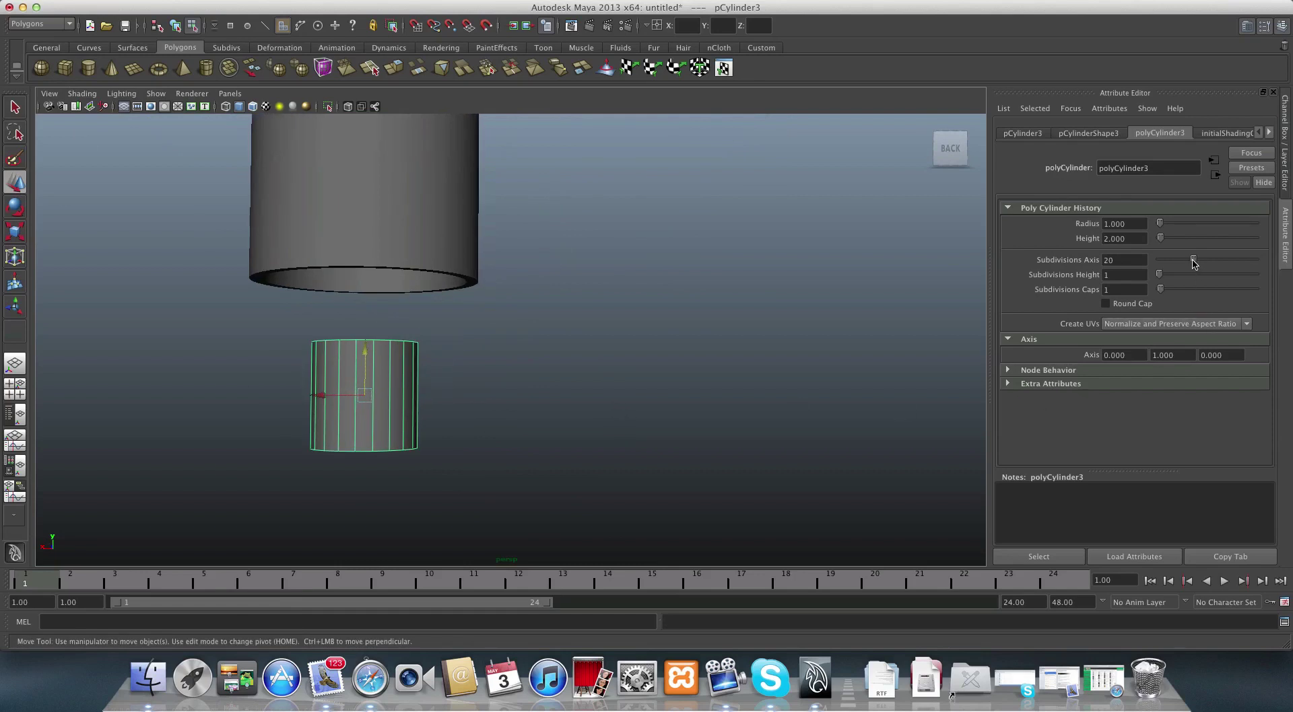
- Give the cylinder 50 axis subdivisions and scale it up uniformly
left_click_drag(1193, 263, 1269, 282)
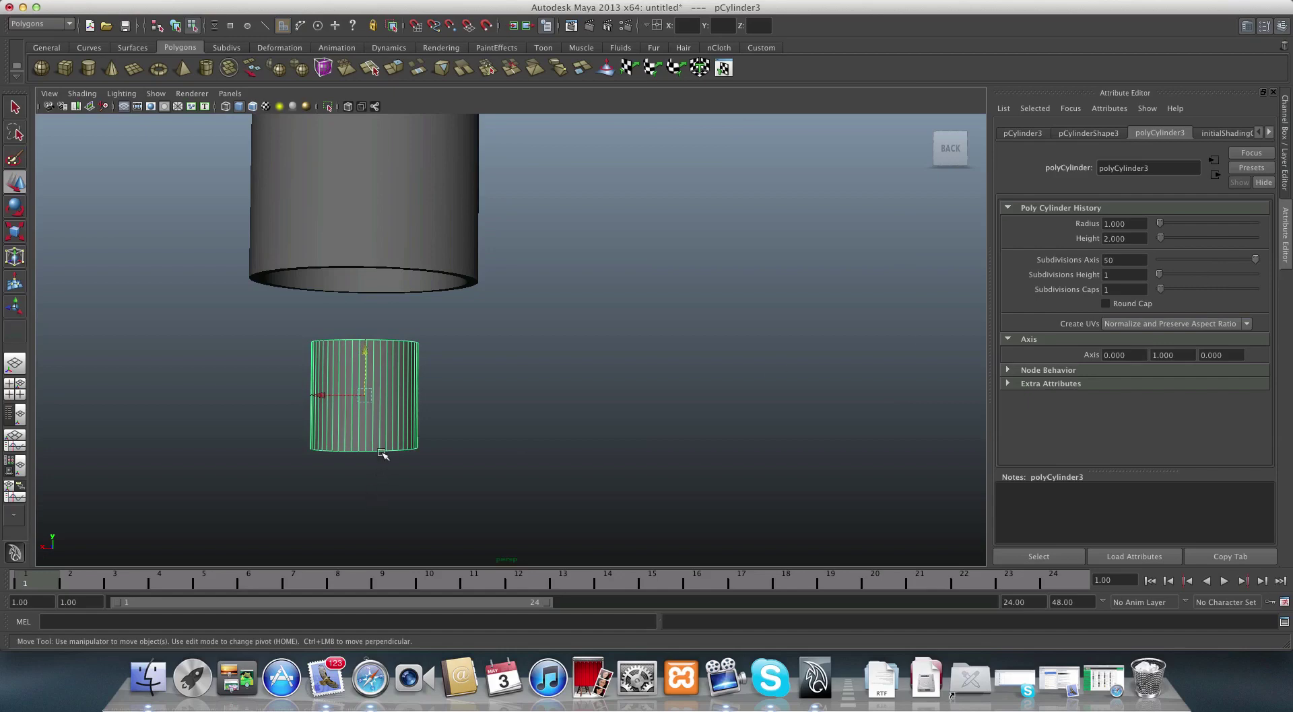
left_click_drag(382, 454, 408, 400, "alt")
left_click(13, 231)
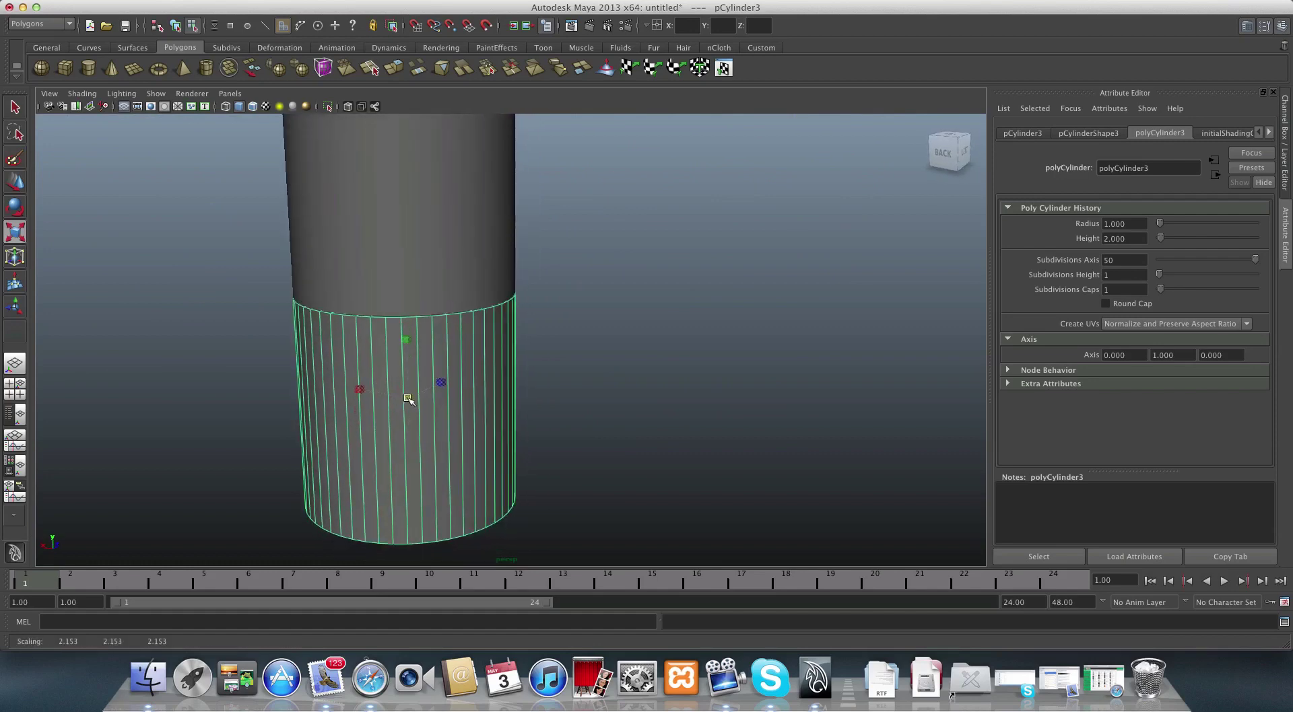
scroll(416, 357, "down", 5)
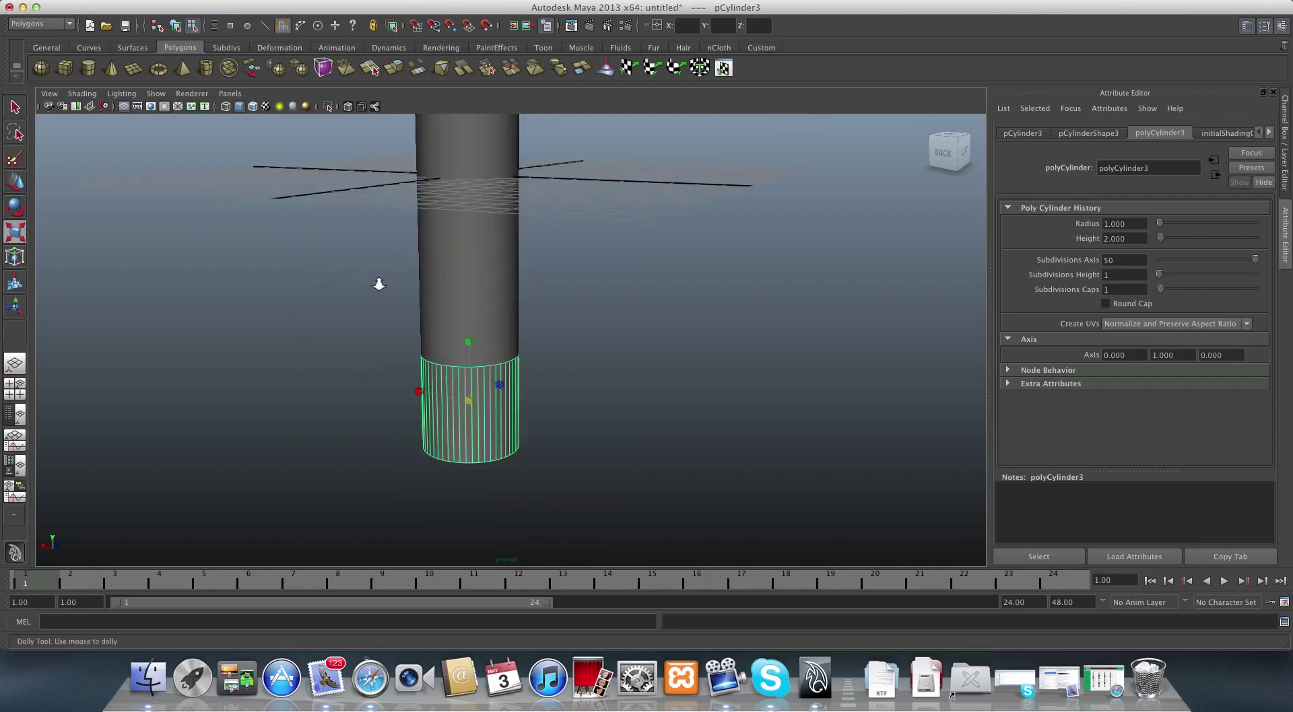
left_click_drag(460, 268, 417, 352, "alt")
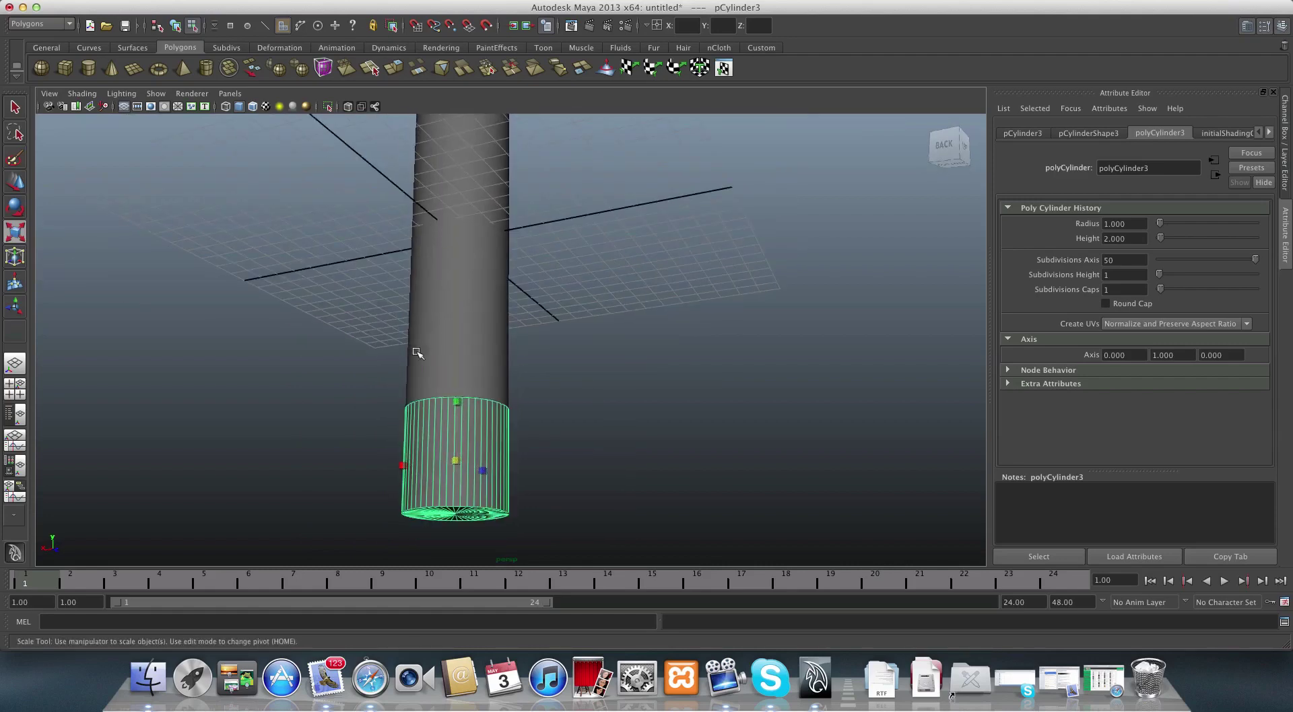
left_click_drag(454, 460, 454, 461)
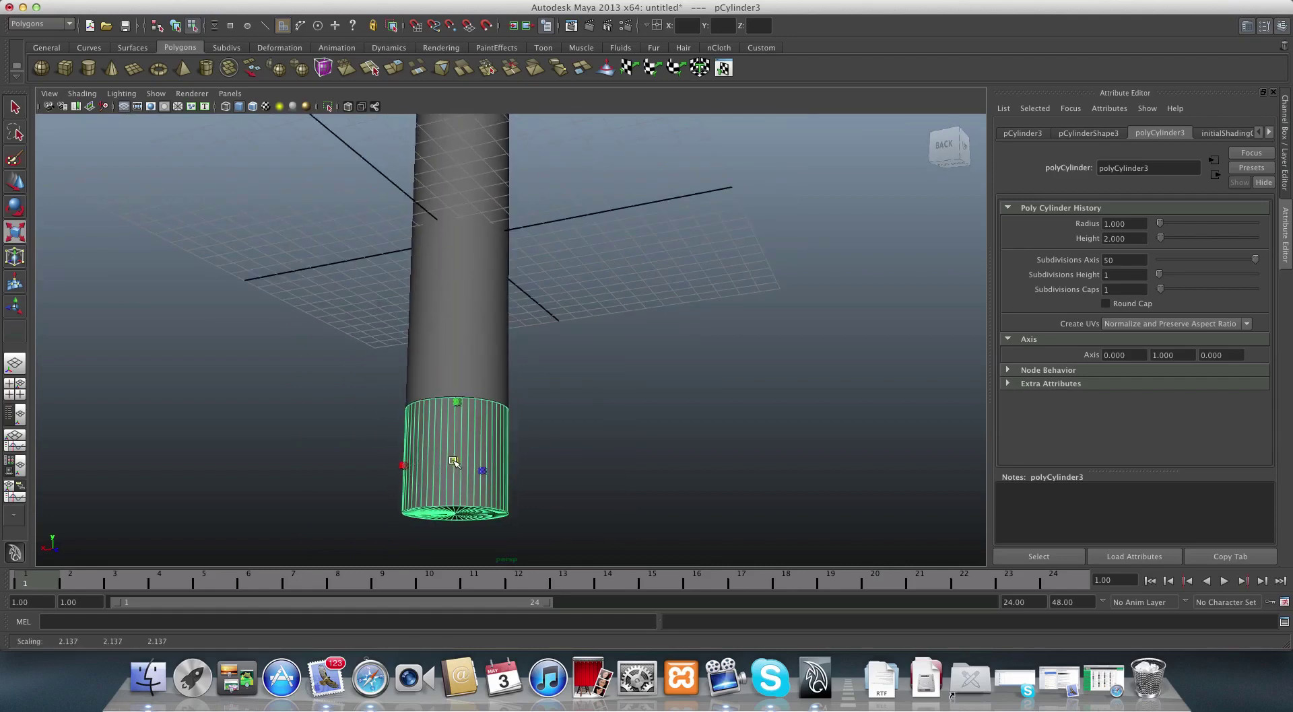
- Squash it into a flat disc about 2.137 wide with 8 cap subdivisions
scroll(514, 462, "up", 4)
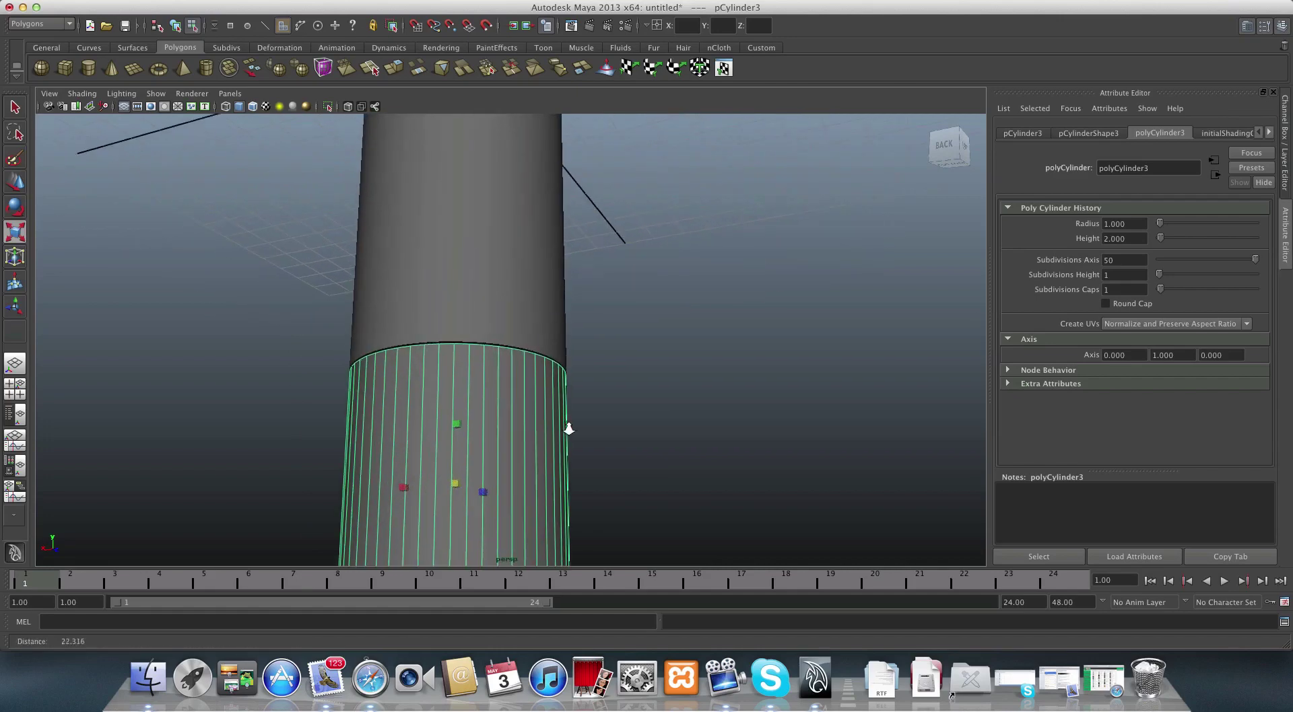
left_click_drag(567, 392, 511, 407, "alt")
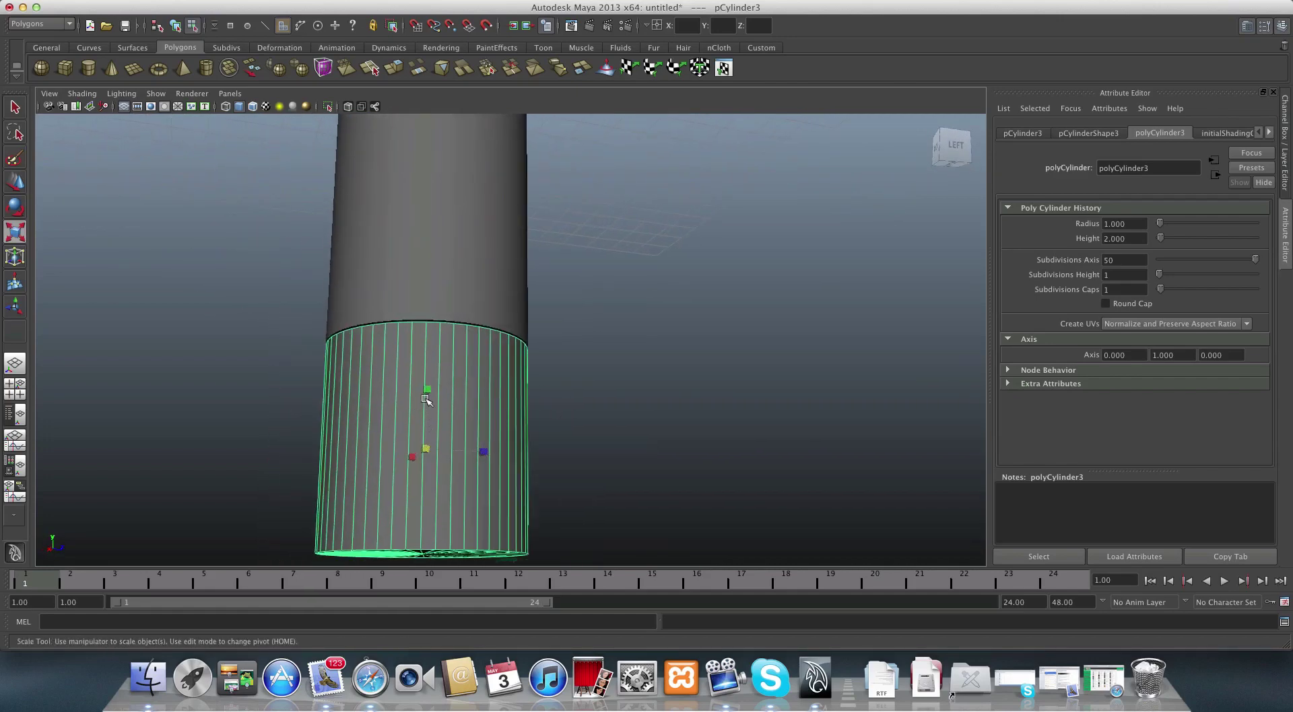
left_click_drag(427, 397, 429, 444)
left_click_drag(573, 450, 579, 427, "alt")
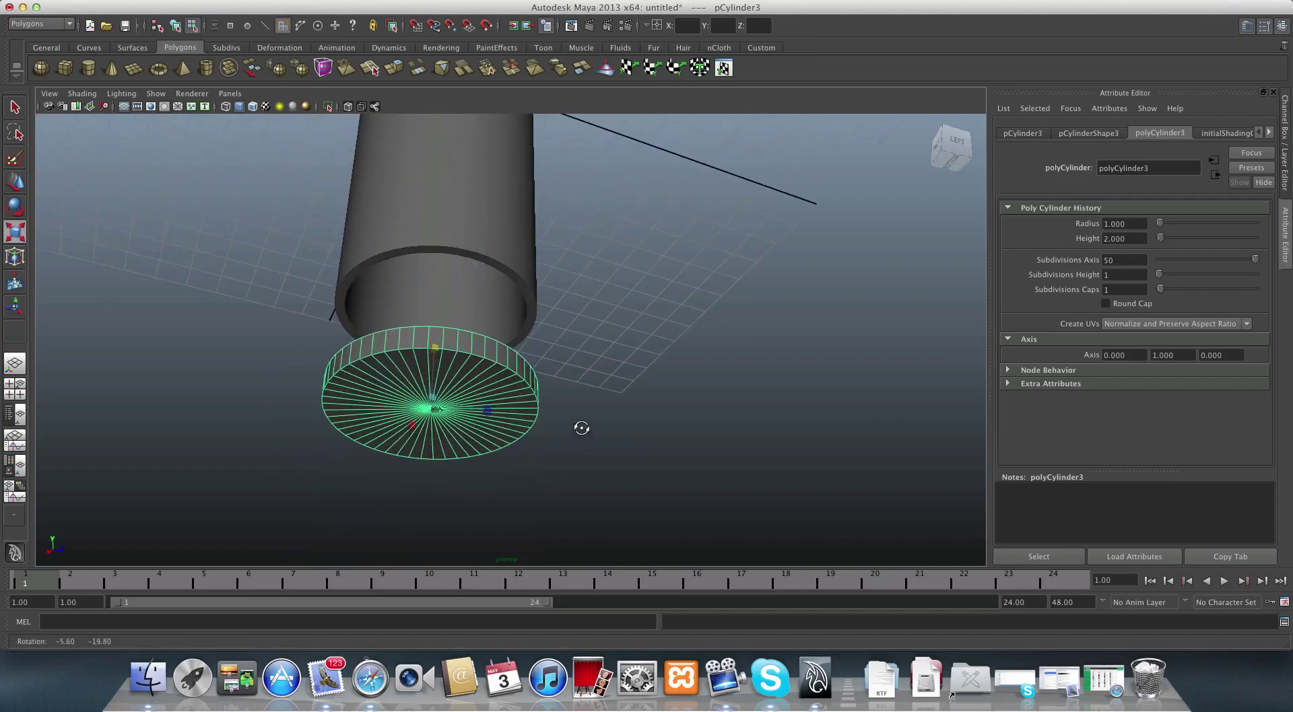
left_click_drag(1159, 289, 1176, 295)
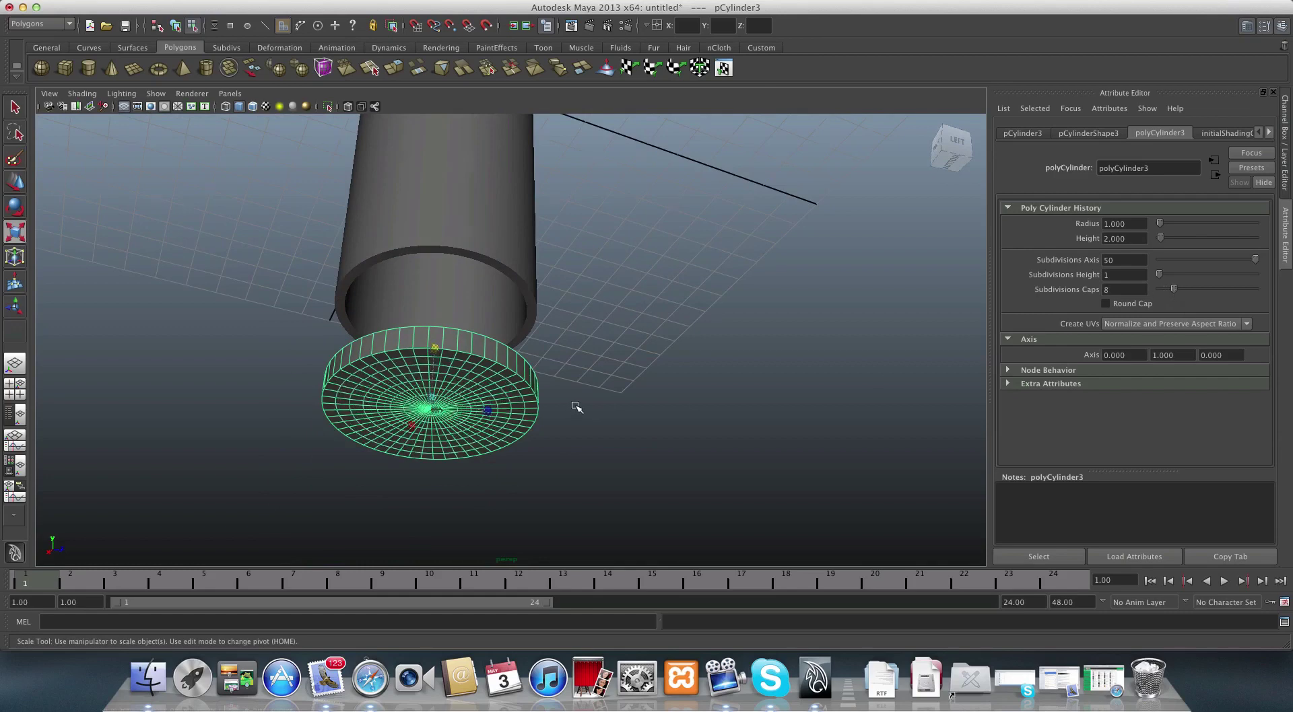
mouse_move(576, 407)
left_mouse_down("alt")
mouse_move(525, 369)
mouse_move(600, 332)
mouse_move(600, 265)
mouse_move(528, 255)
mouse_move(548, 337)
mouse_move(609, 323)
mouse_move(586, 424)
left_mouse_up("alt")
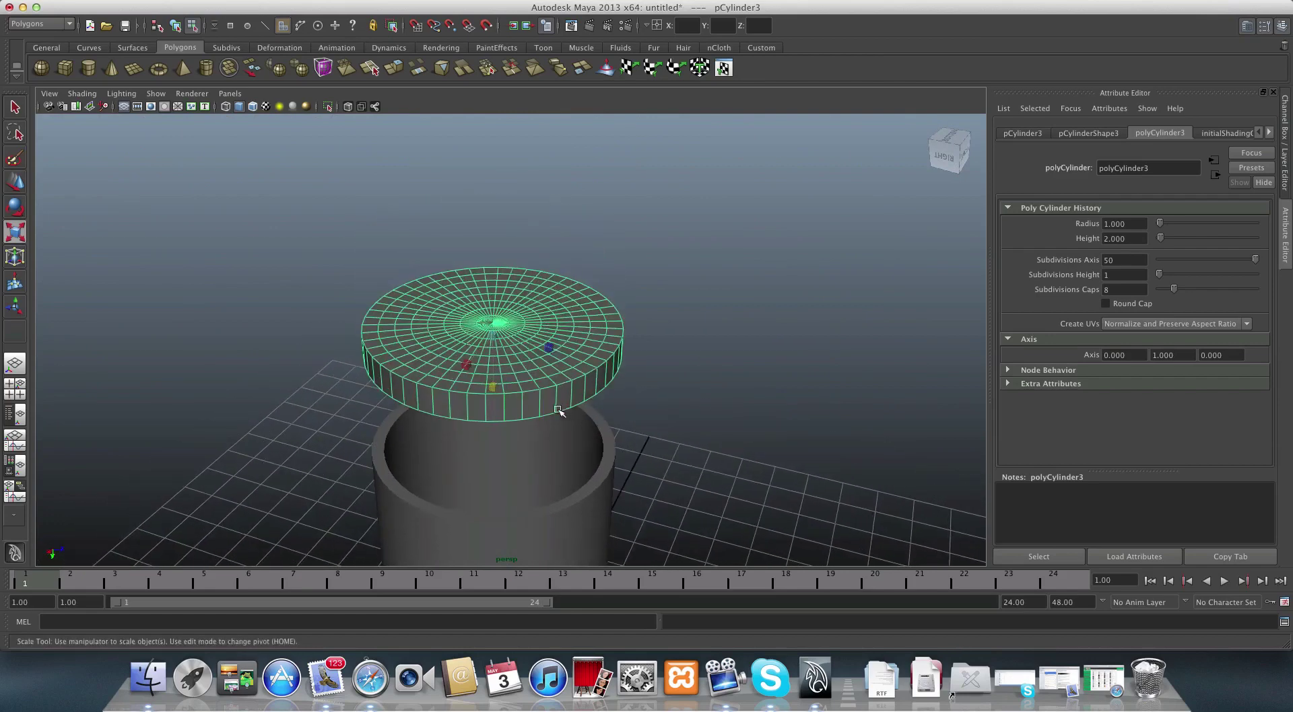
- In face mode, select the disc's outer top face ring plus one face from the third ring
right_click(543, 381)
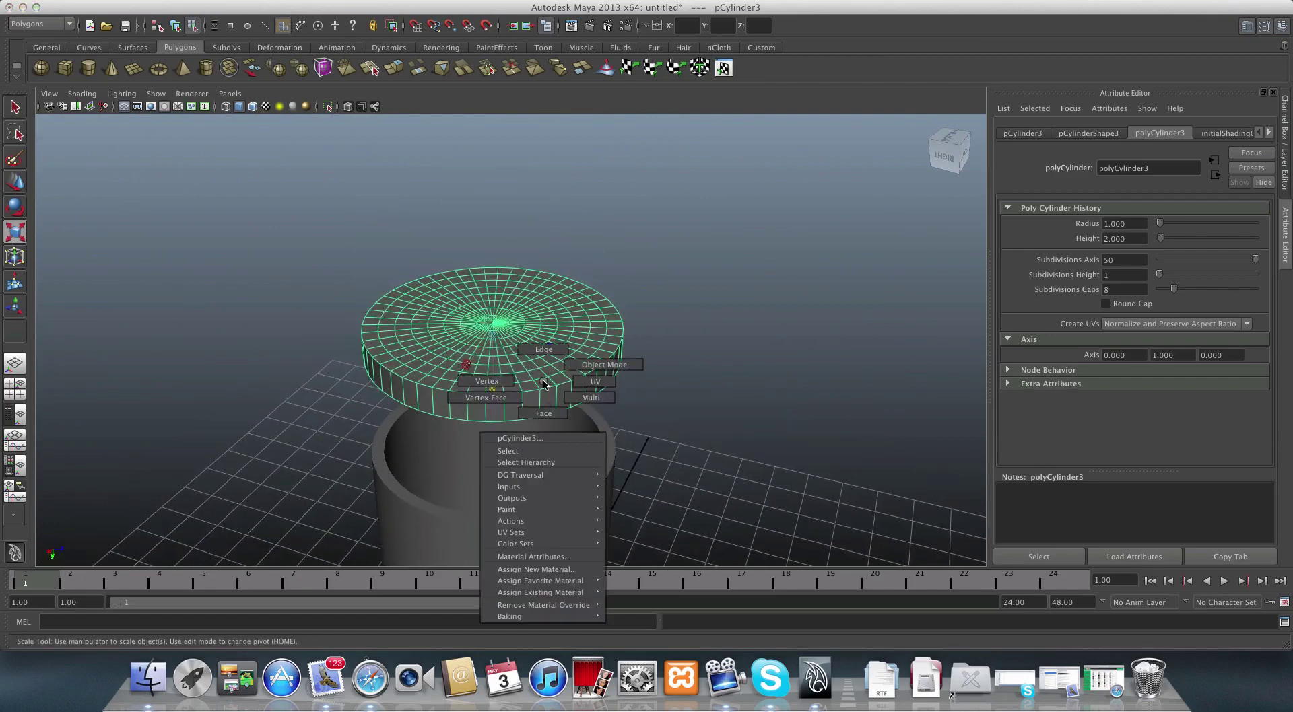
left_click(543, 413)
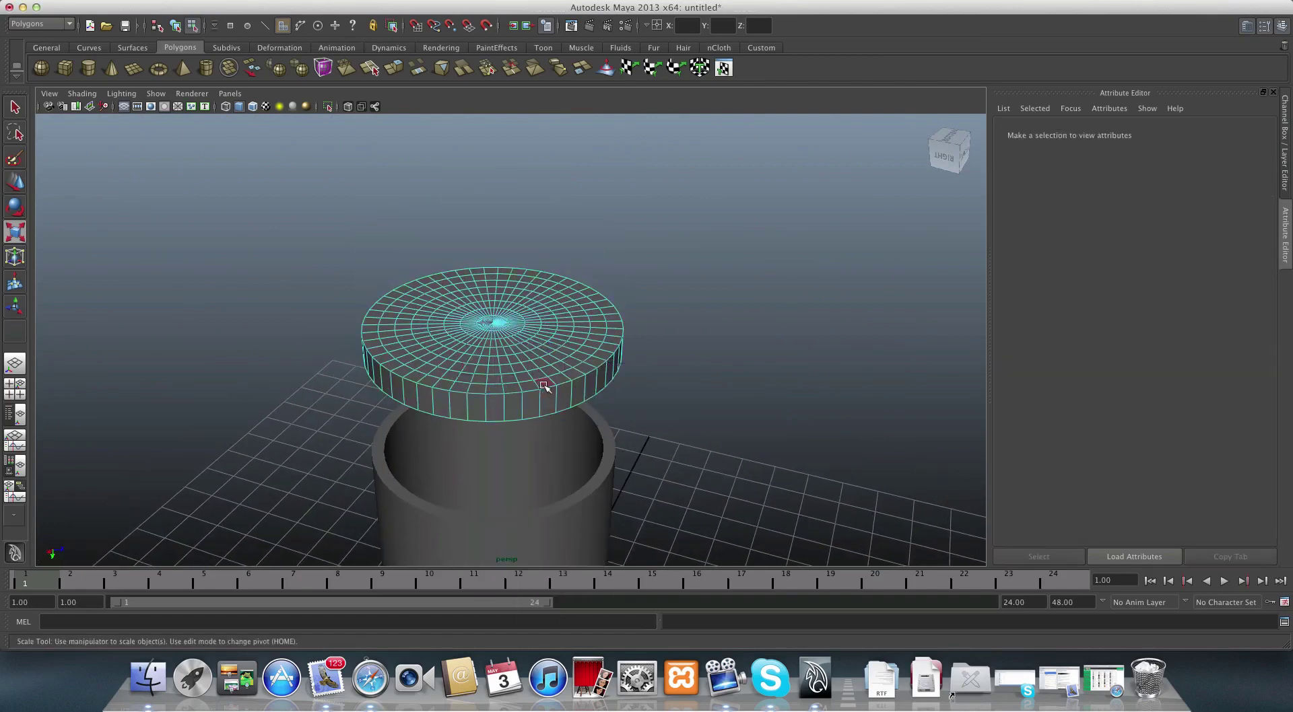
left_click(544, 381)
left_click(564, 381, "shift")
left_click(554, 375)
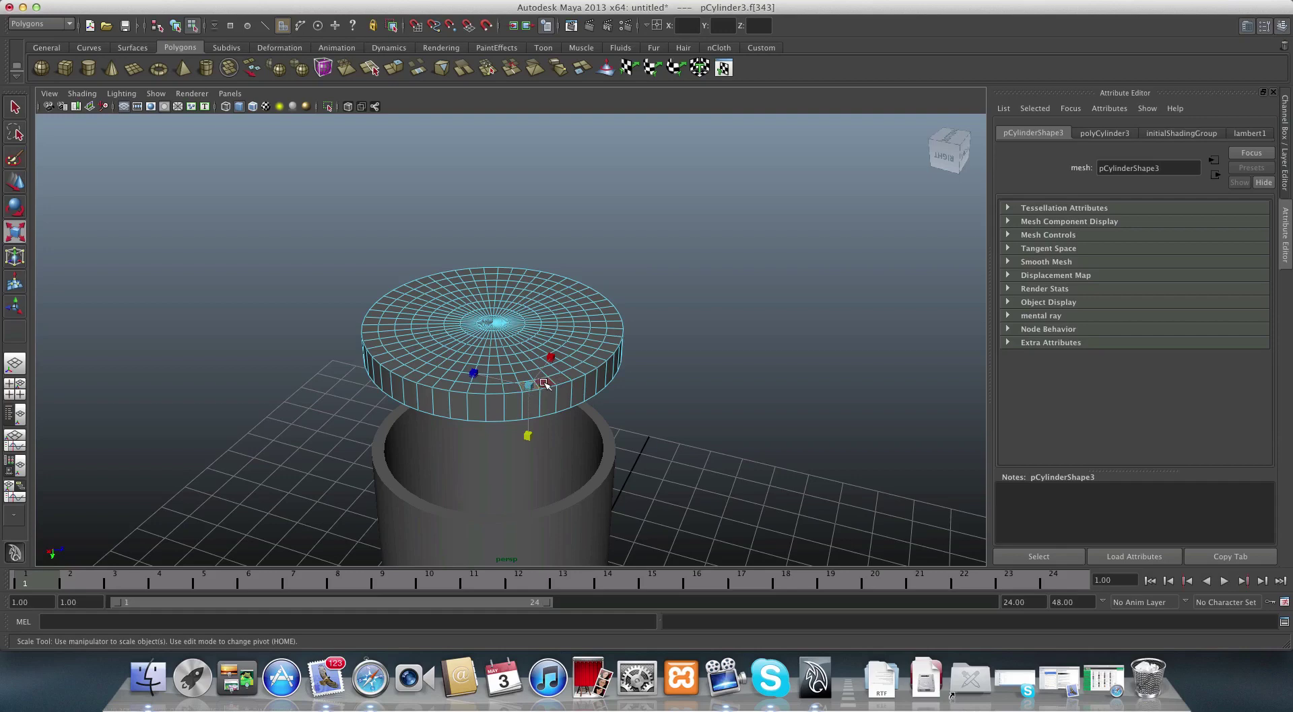
double_click(546, 383, "shift")
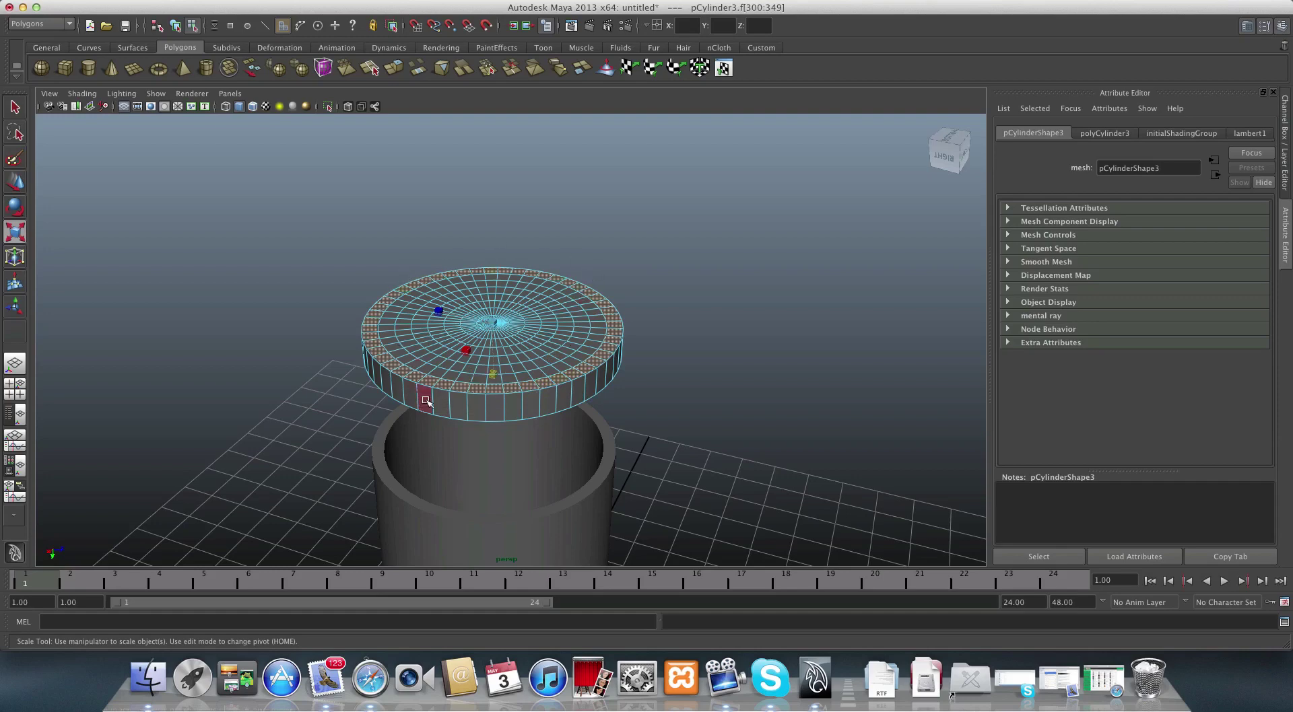
scroll(450, 431, "up", 2)
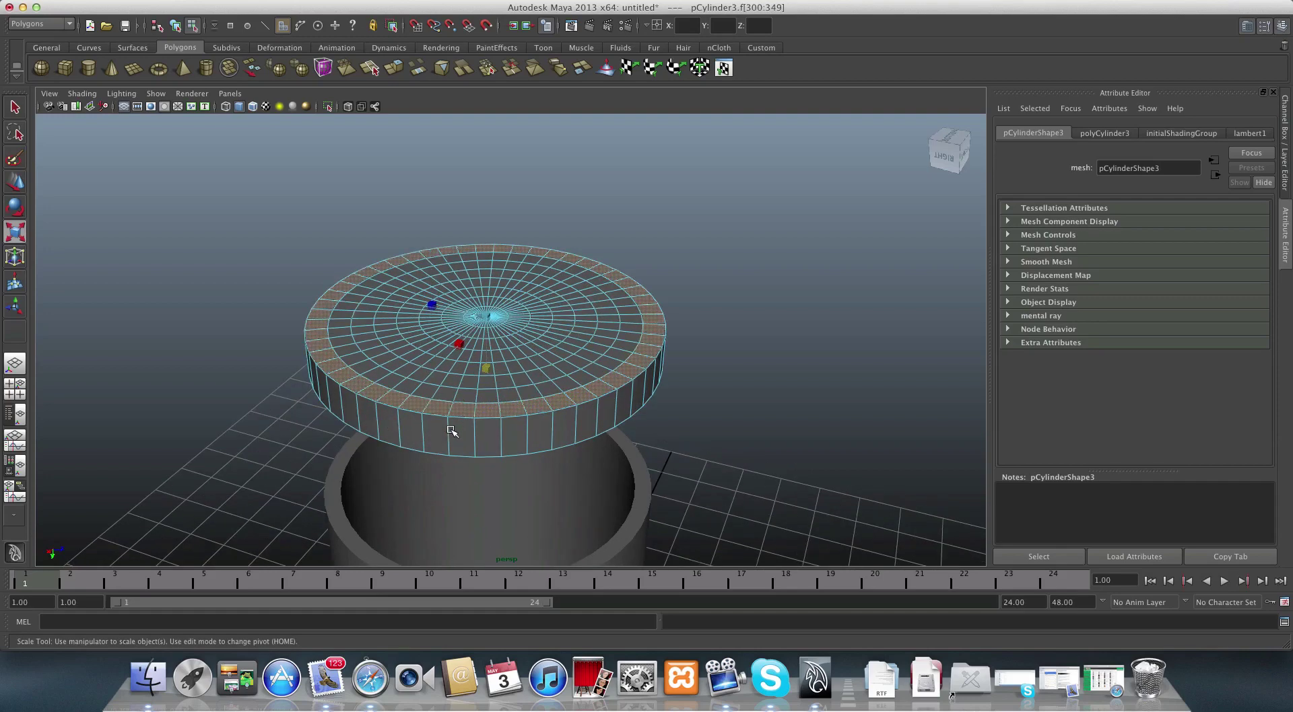
left_click(534, 379)
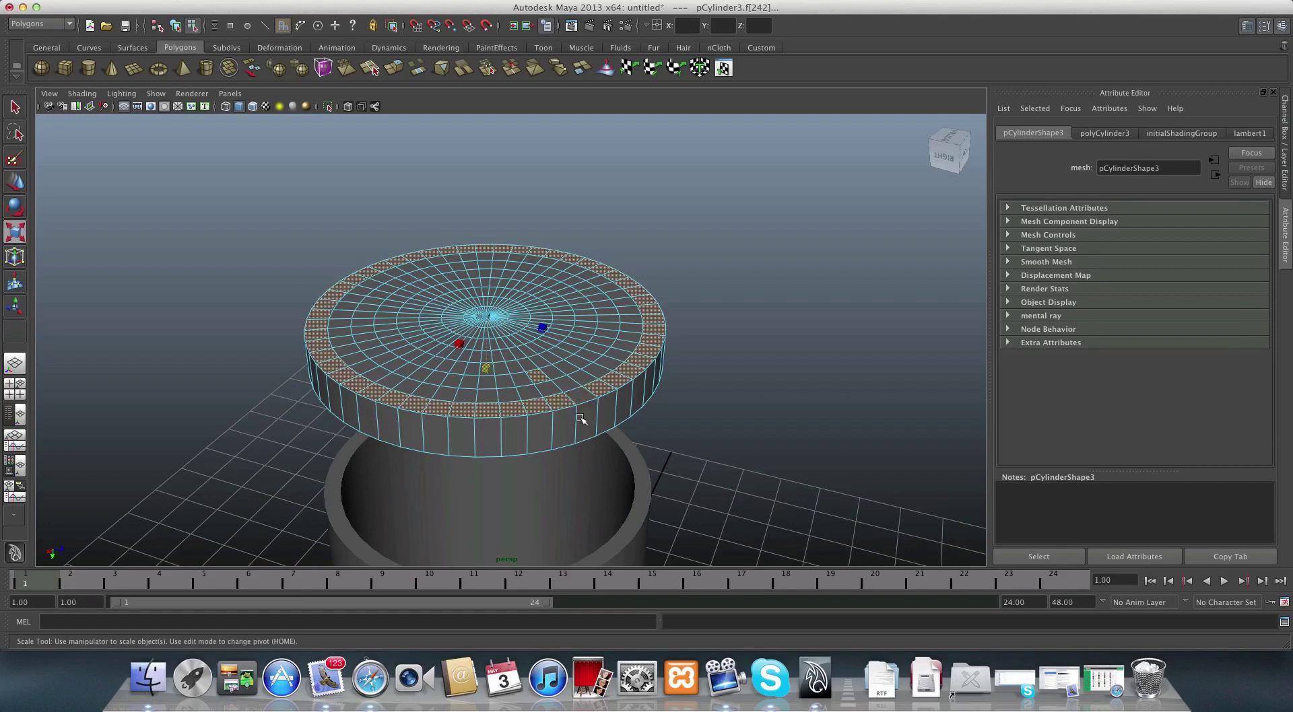
- Select the outer and third top face rings, correcting stray faces so the middle ring stays unselected
double_click(552, 372)
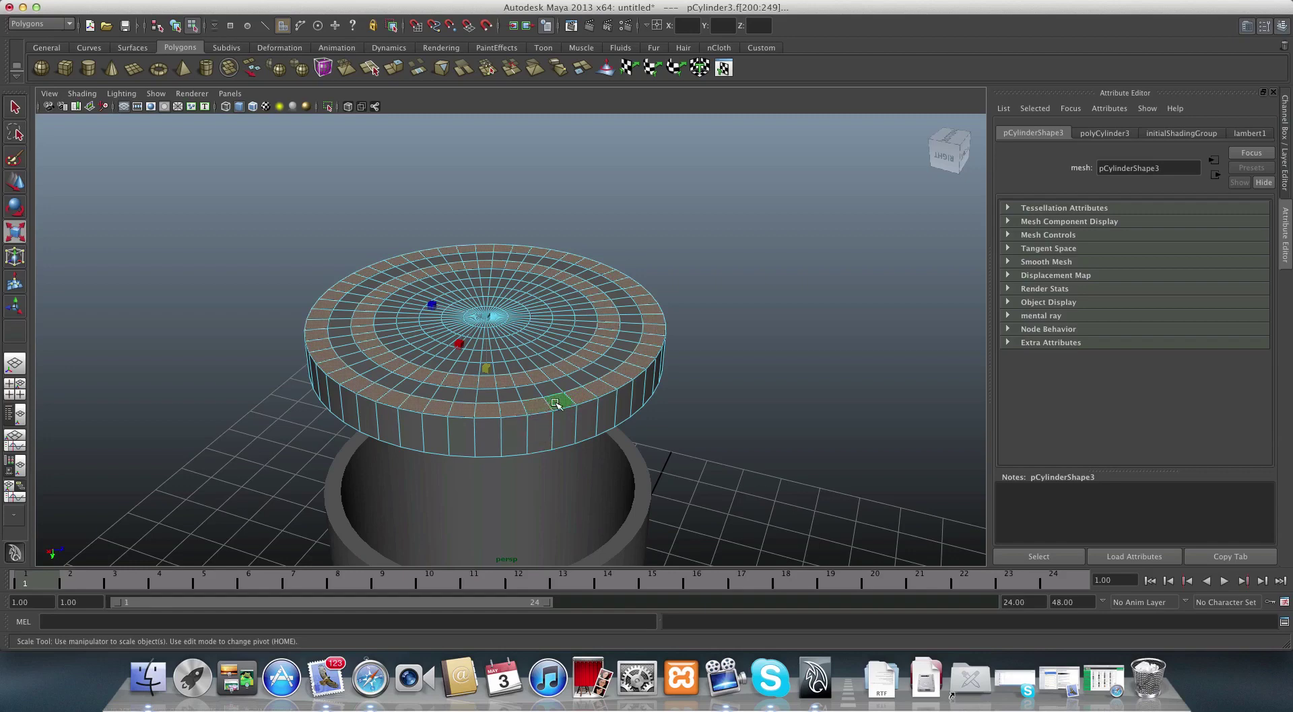
left_click(562, 424)
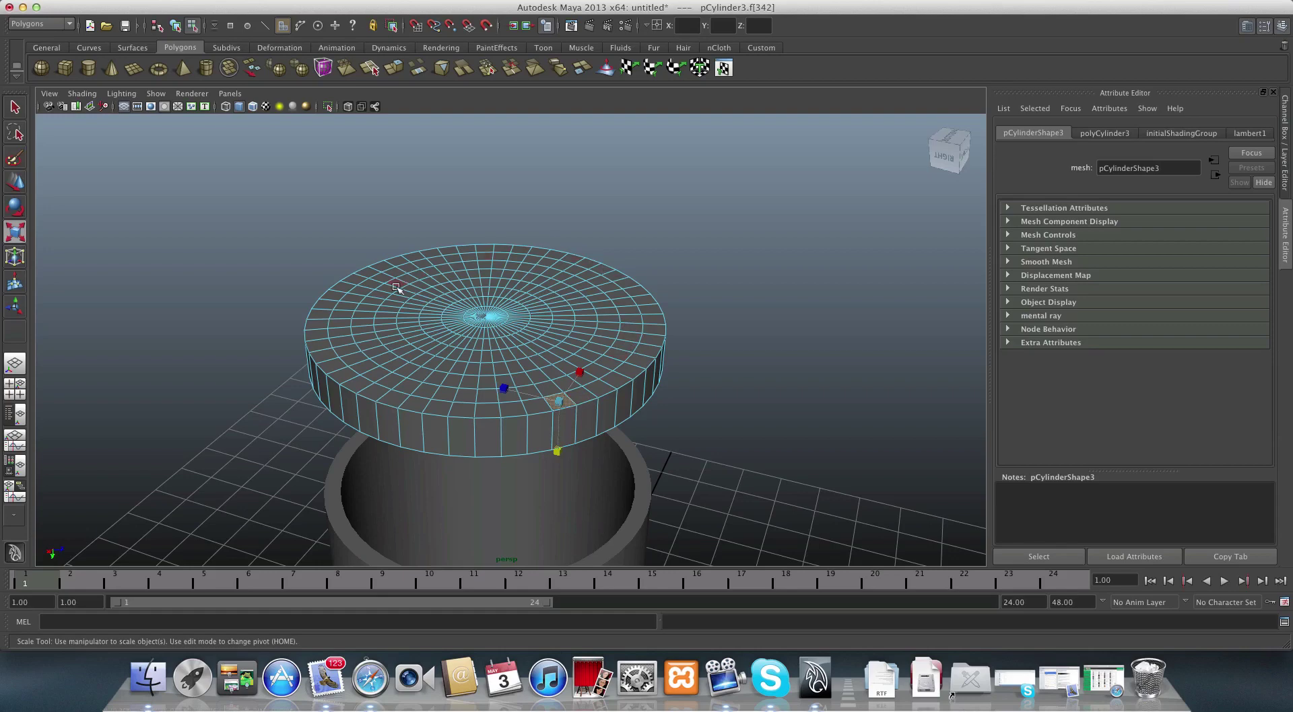
double_click(577, 394)
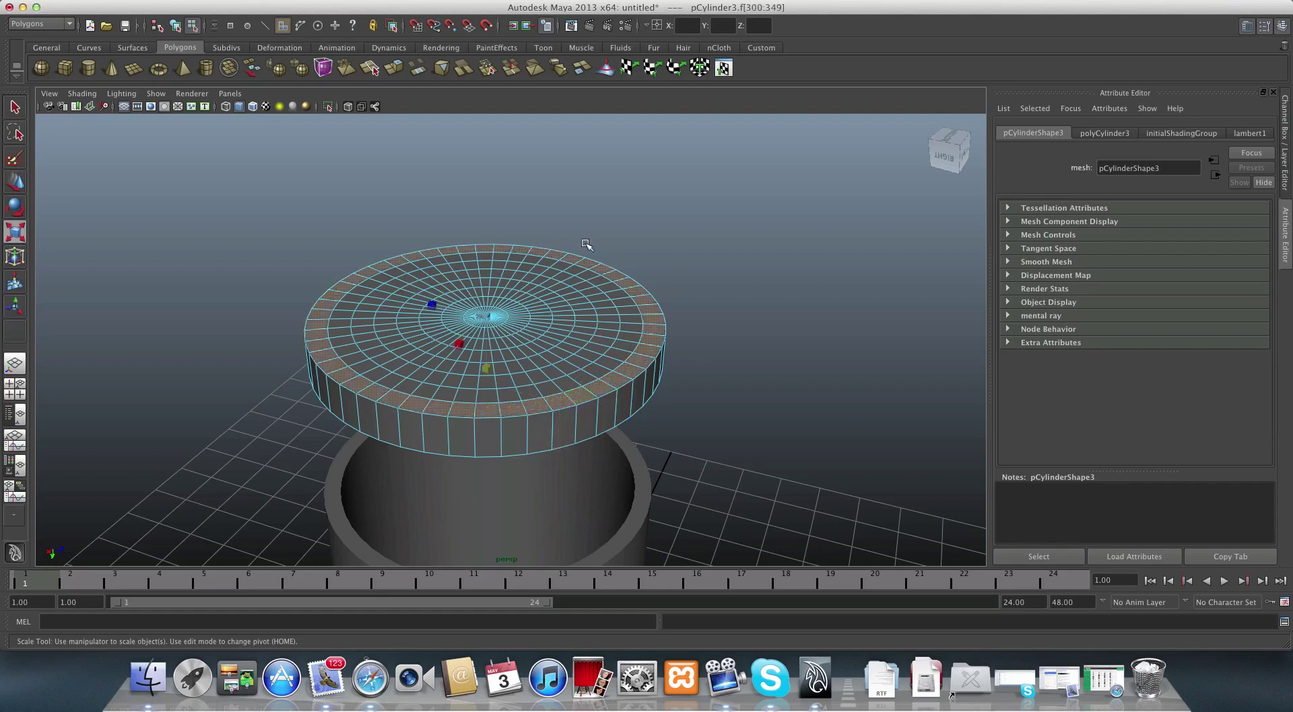
left_click(536, 375, "shift")
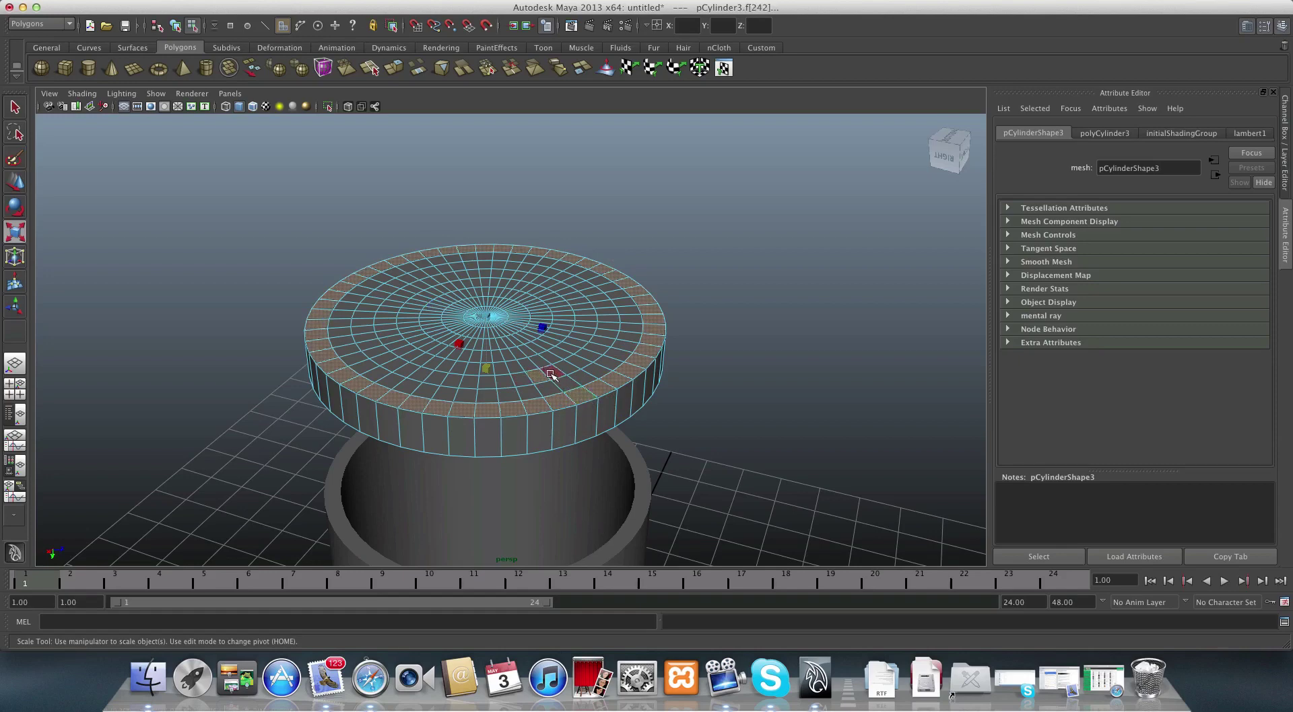
double_click(550, 374, "shift")
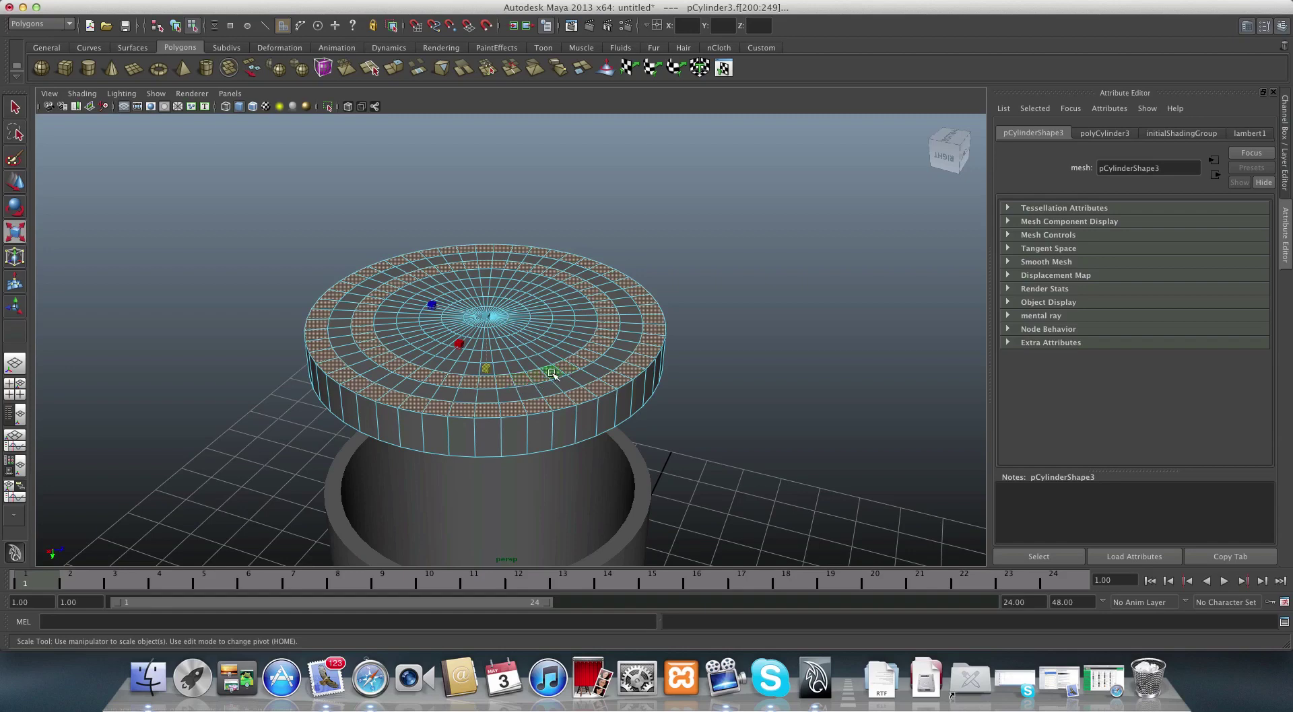
left_click(551, 374, "ctrl")
left_click(520, 383, "shift")
mouse_move(504, 414)
left_mouse_down("alt")
mouse_move(505, 398)
mouse_move(476, 404)
mouse_move(510, 421)
left_mouse_up("alt")
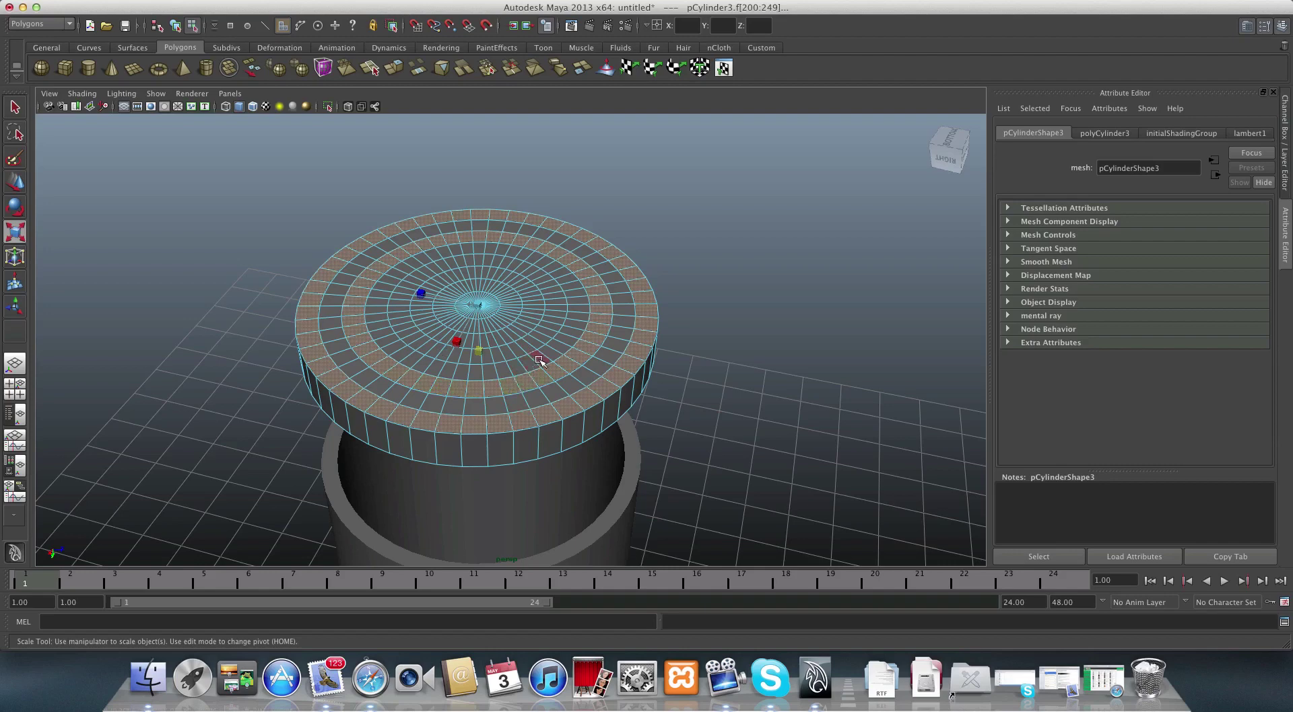
left_click_drag(524, 398, 493, 446)
left_click_drag(494, 448, 499, 443)
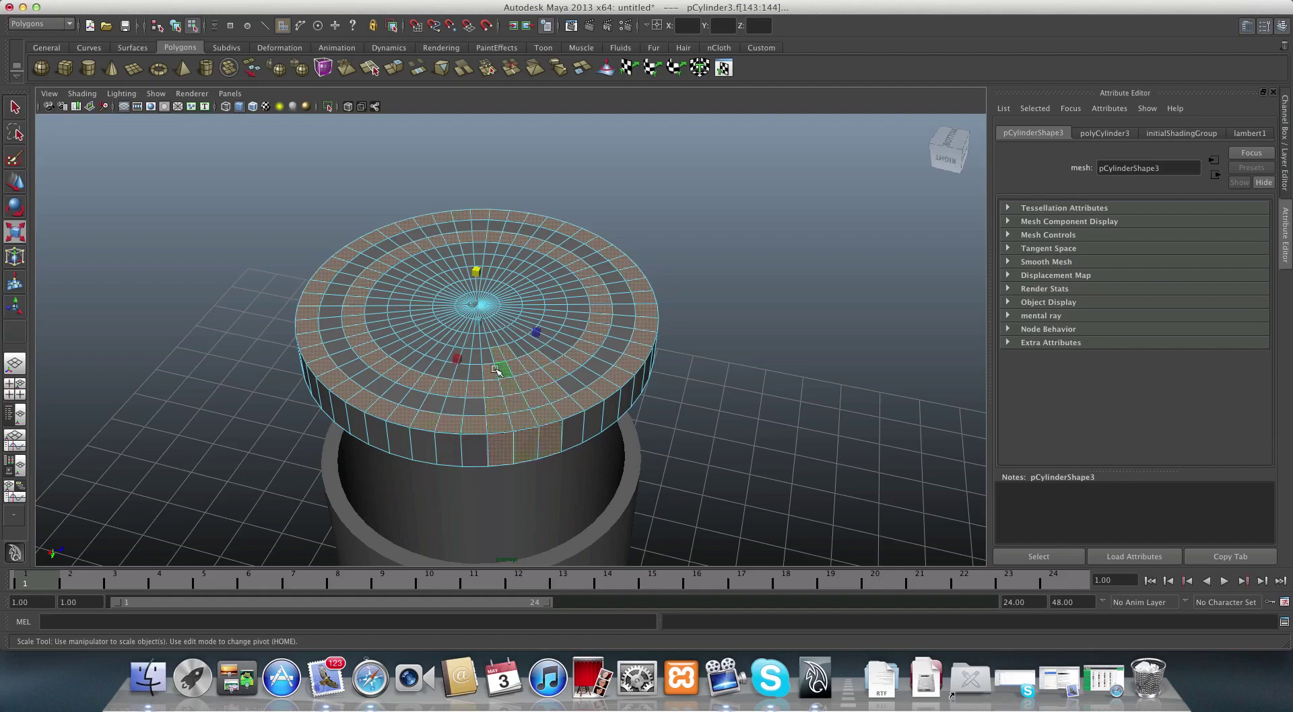
left_click_drag(495, 370, 446, 378)
left_click_drag(489, 371, 407, 472)
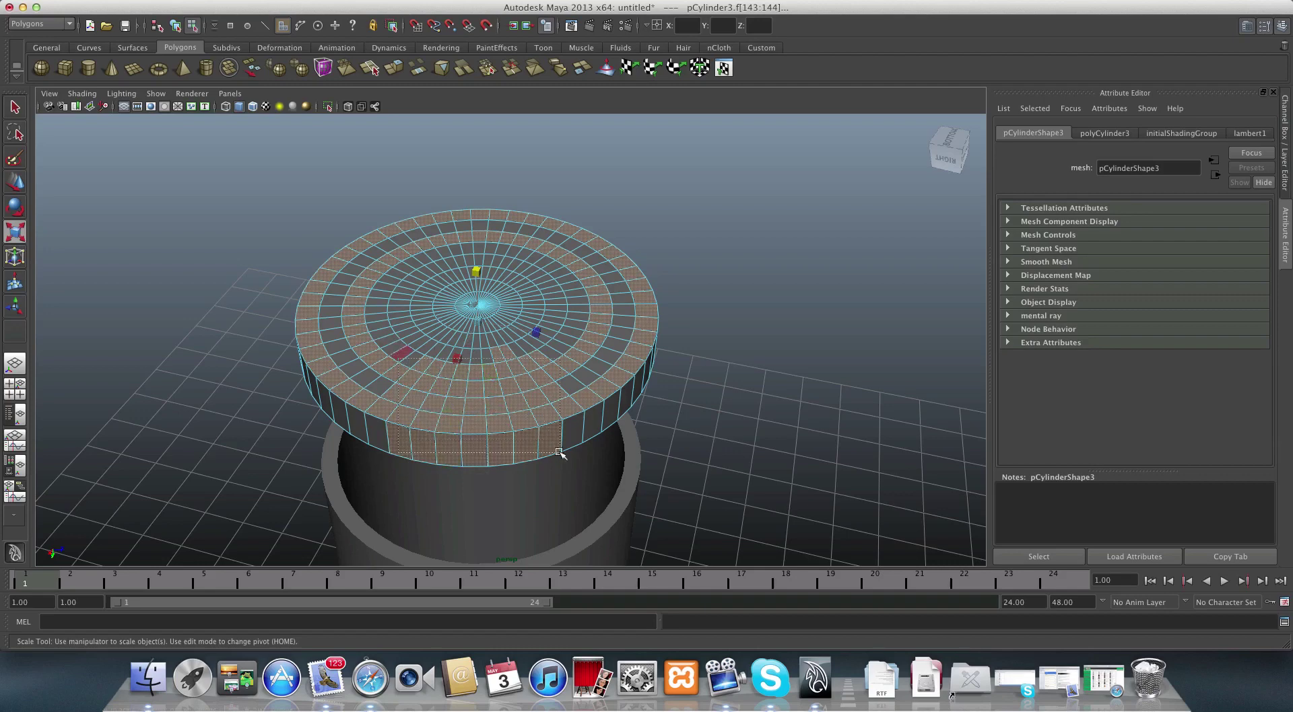
left_click_drag(559, 453, 550, 463)
left_click(556, 442)
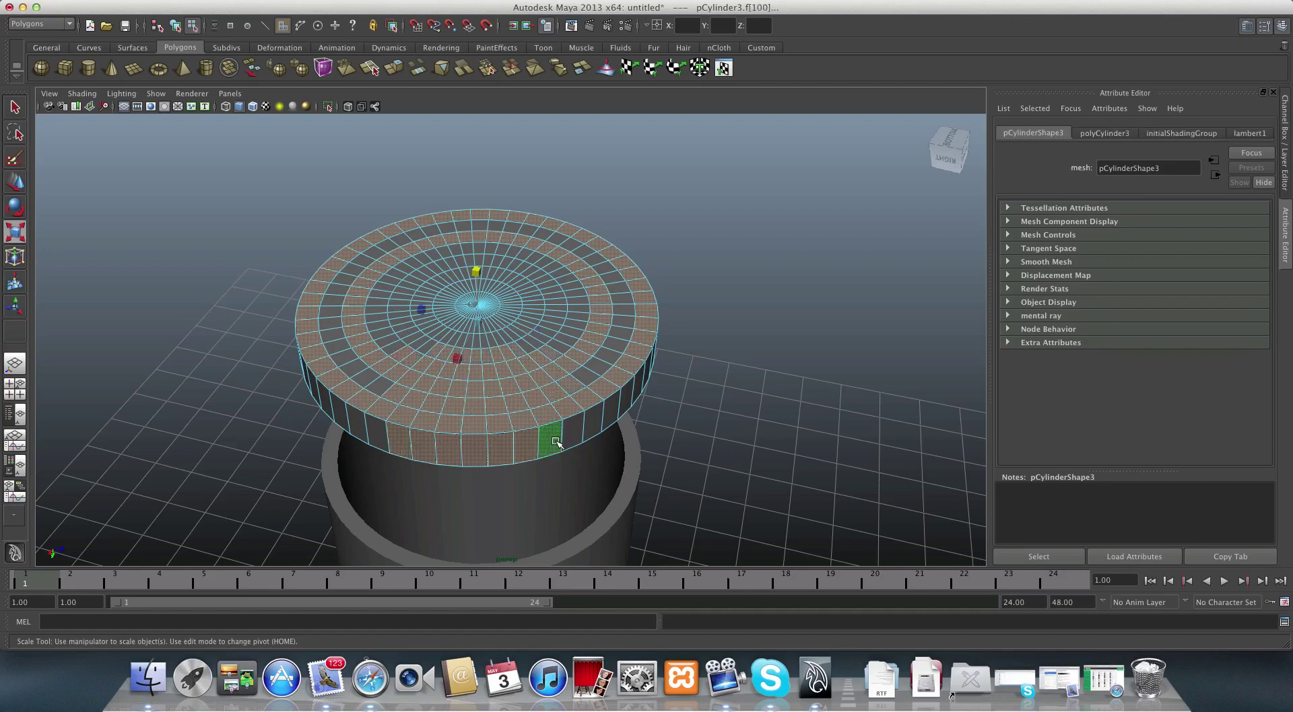
double_click(555, 441, "ctrl")
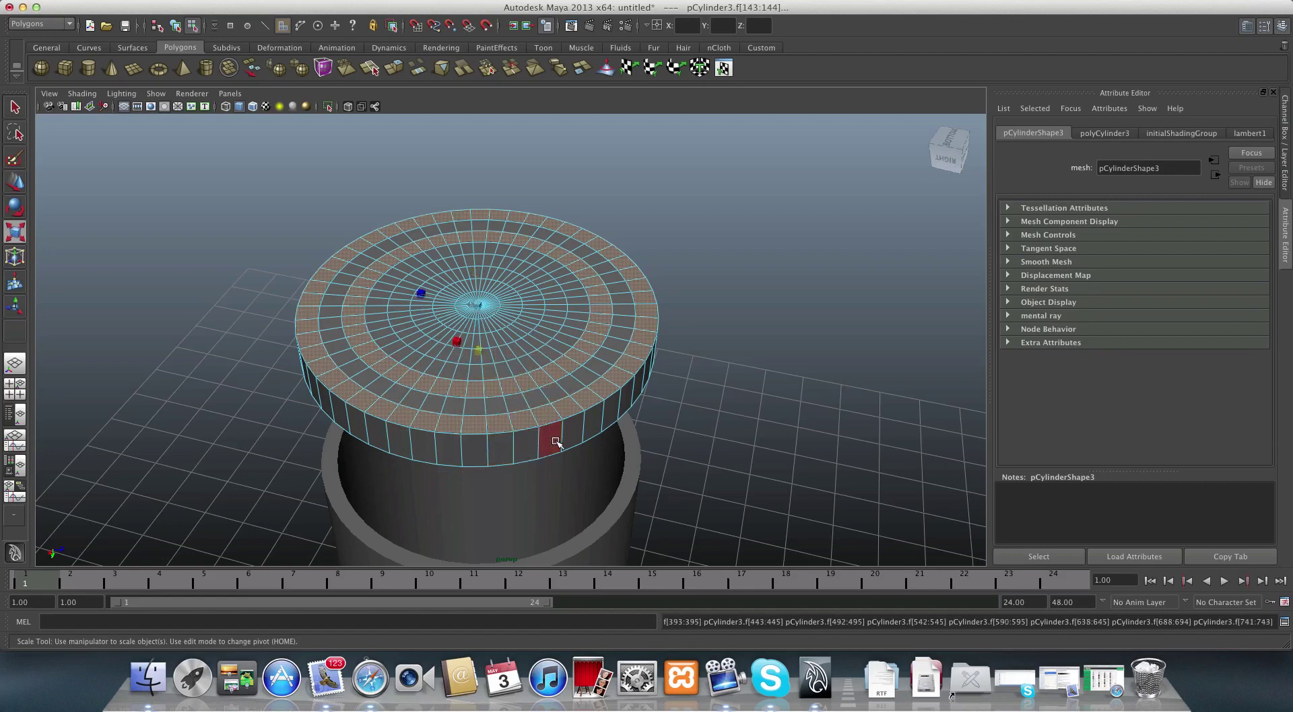
left_click_drag(495, 431, 496, 407, "alt")
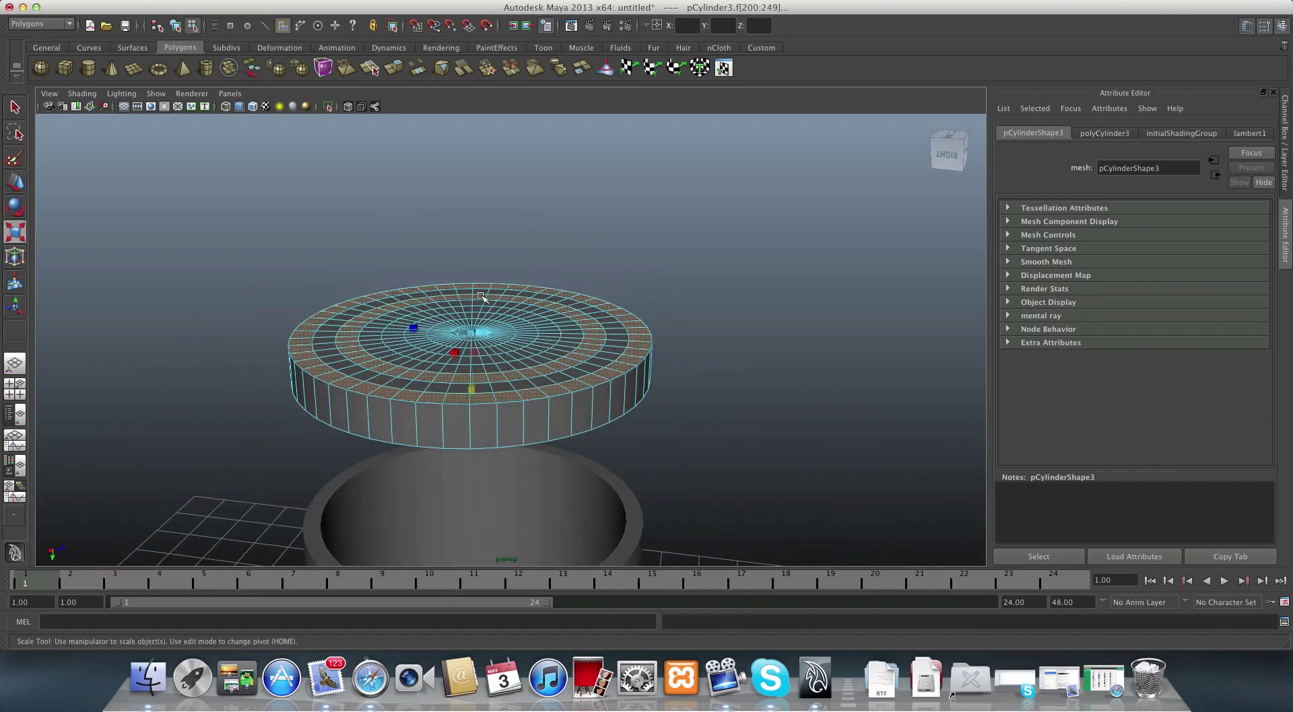
- Extrude the selected alternating rings upward 0.147 into rims
left_click(393, 71)
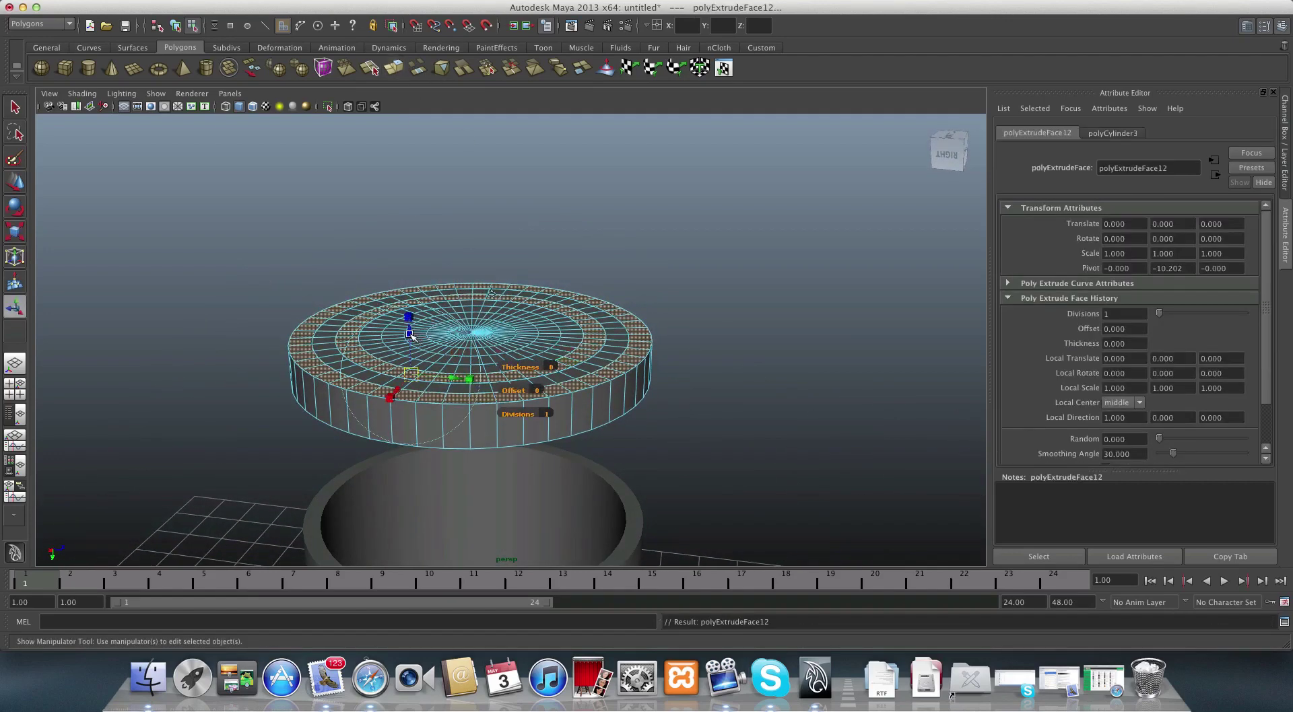
left_click_drag(411, 328, 411, 321)
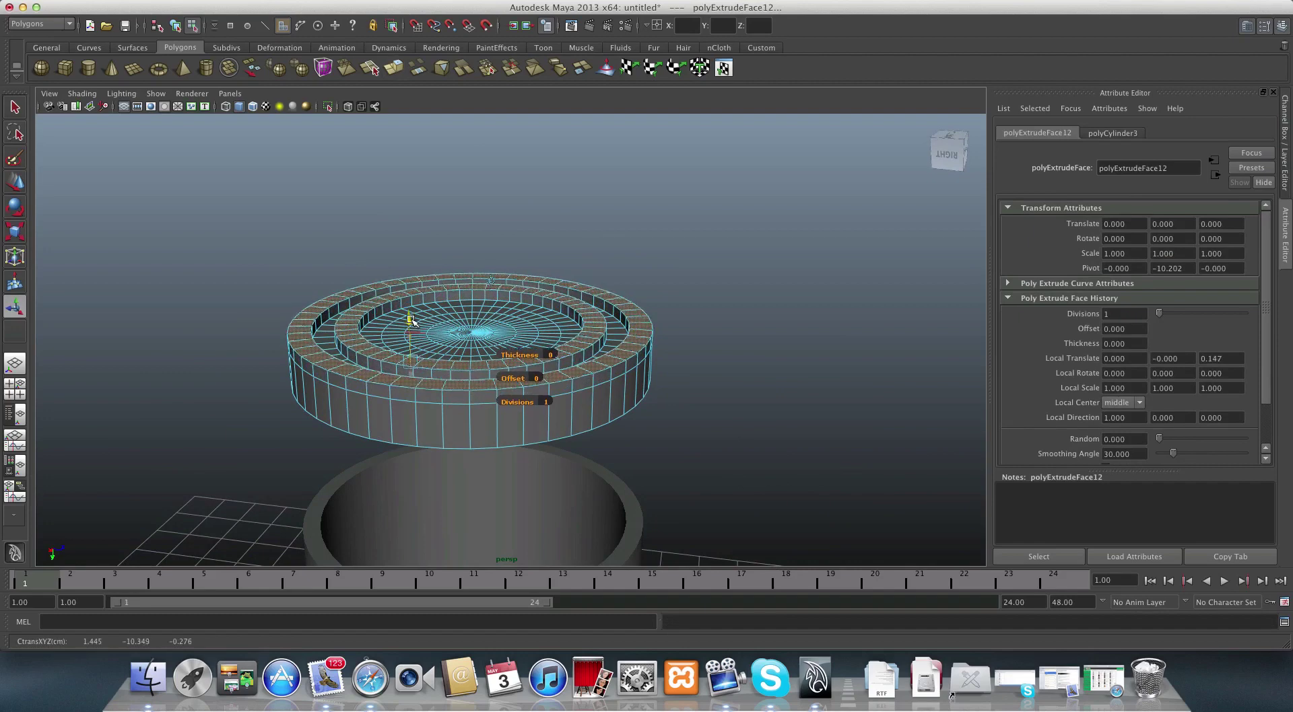
left_click_drag(504, 371, 529, 339, "alt")
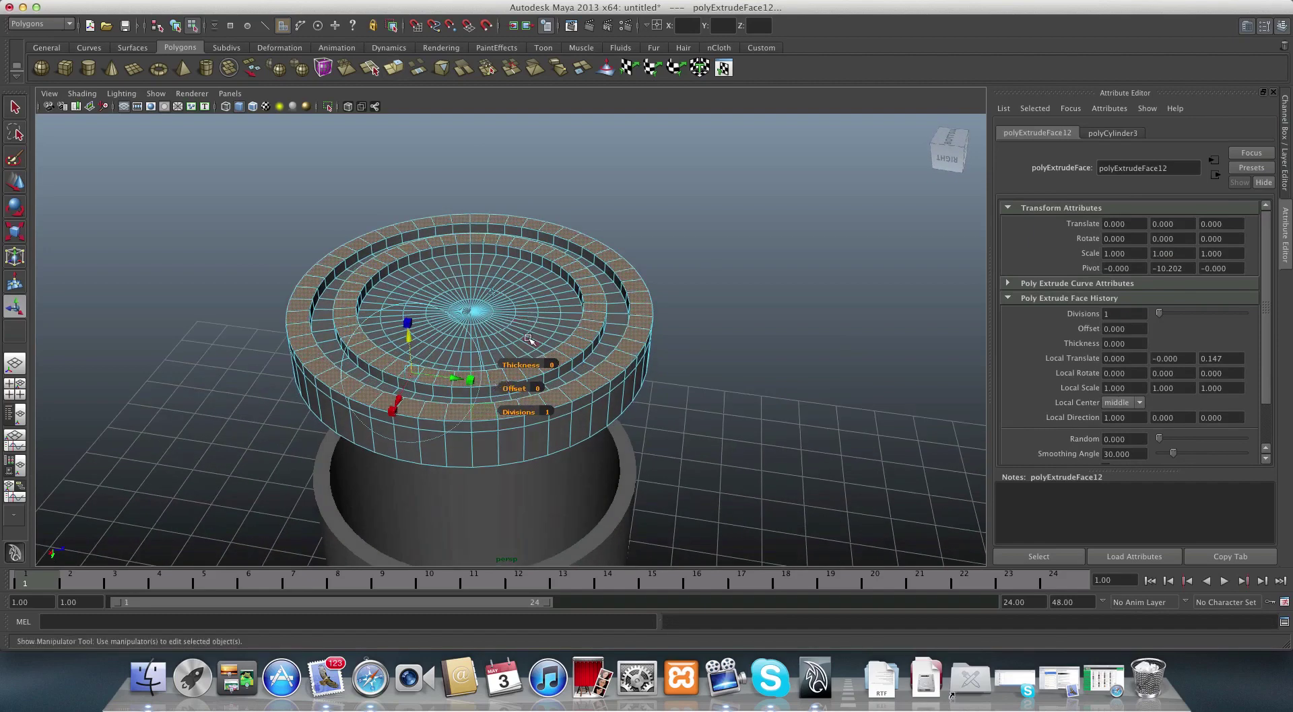
- Select the inner face ring, extrude it up 0.338, and return to object mode
left_click(529, 339)
double_click(528, 339)
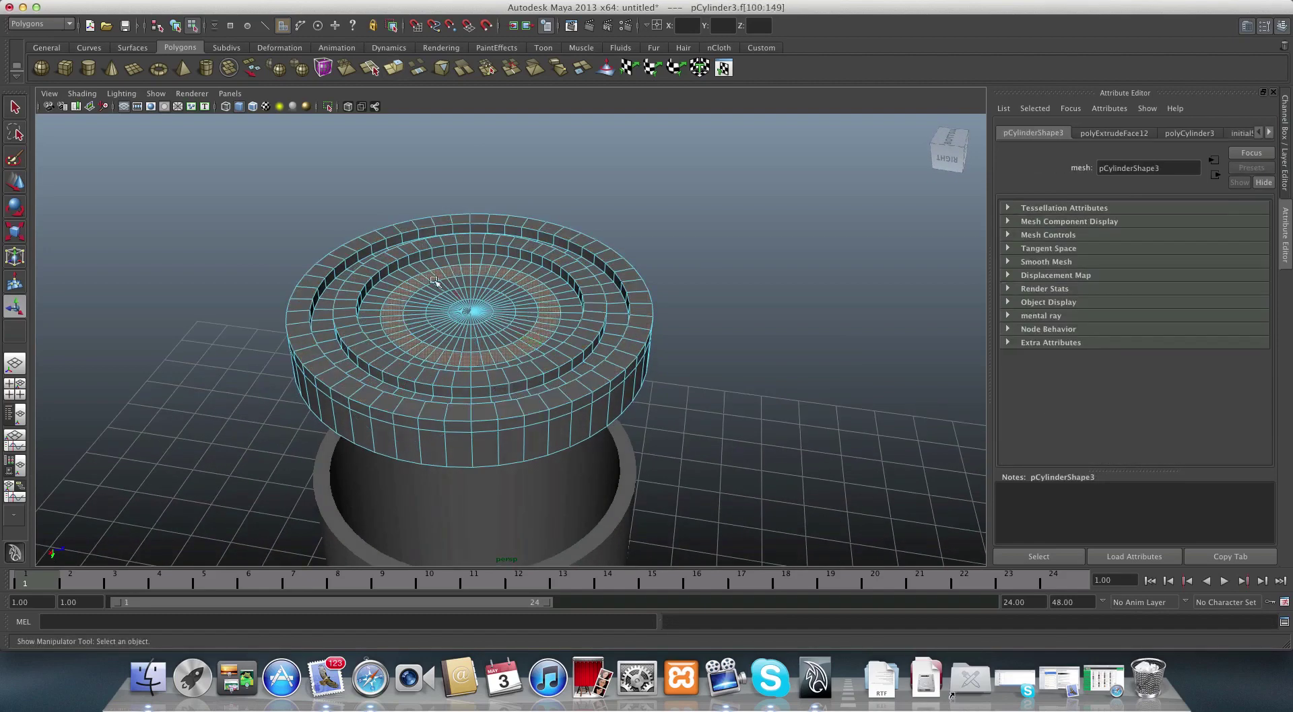
left_click(393, 67)
left_click_drag(472, 266, 459, 339, "alt")
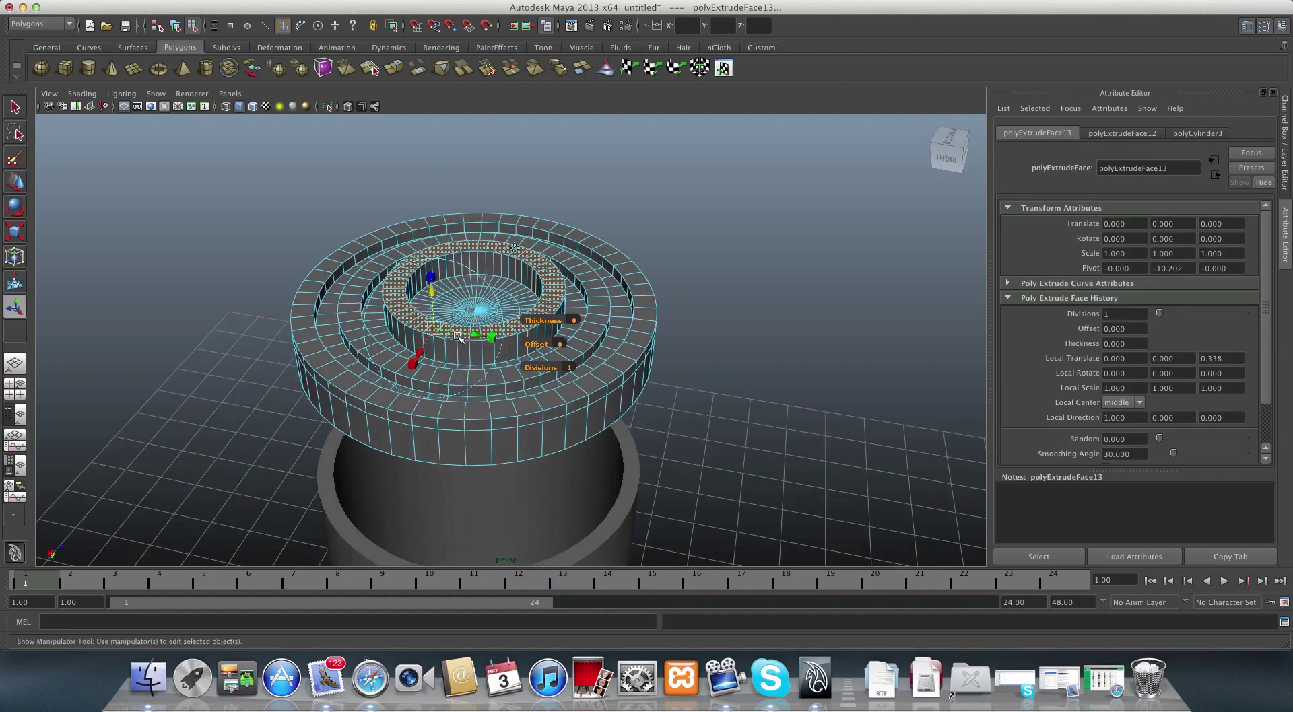
key("F8")
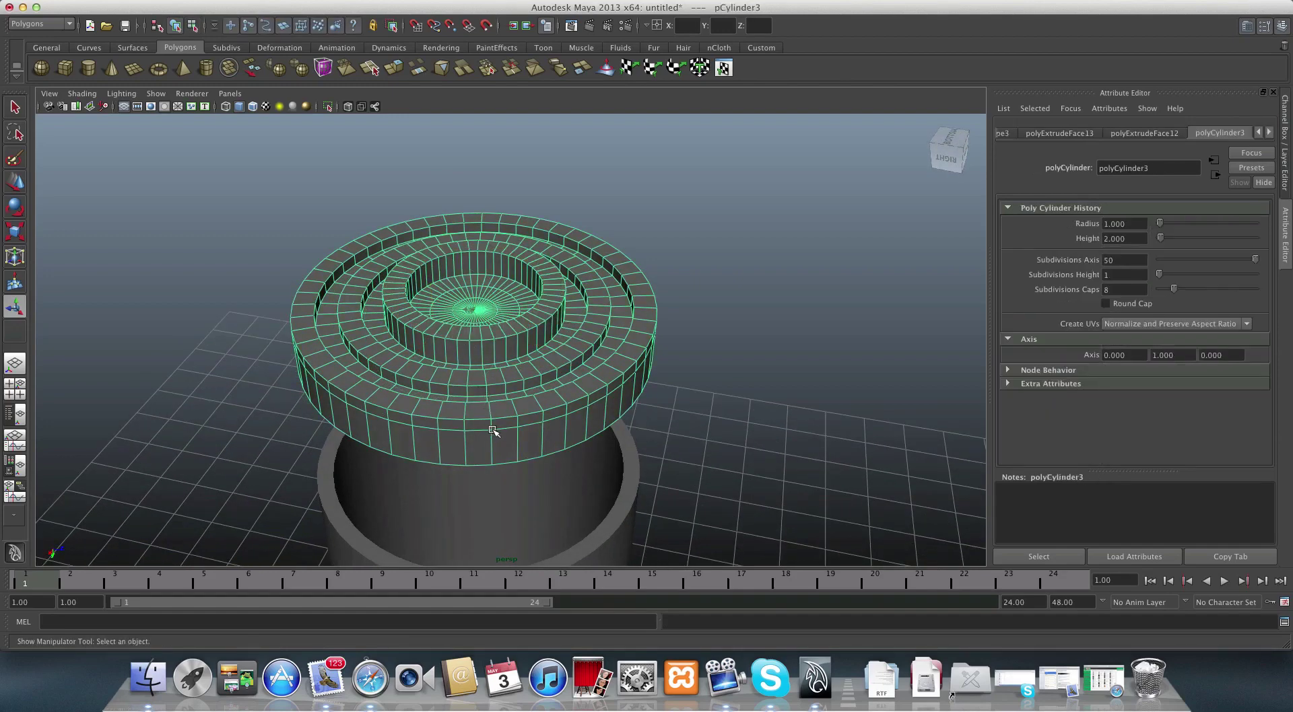
- Switch to edge mode and select one edge on the disc's underside
left_click_drag(492, 431, 511, 343, "alt")
right_click(532, 326)
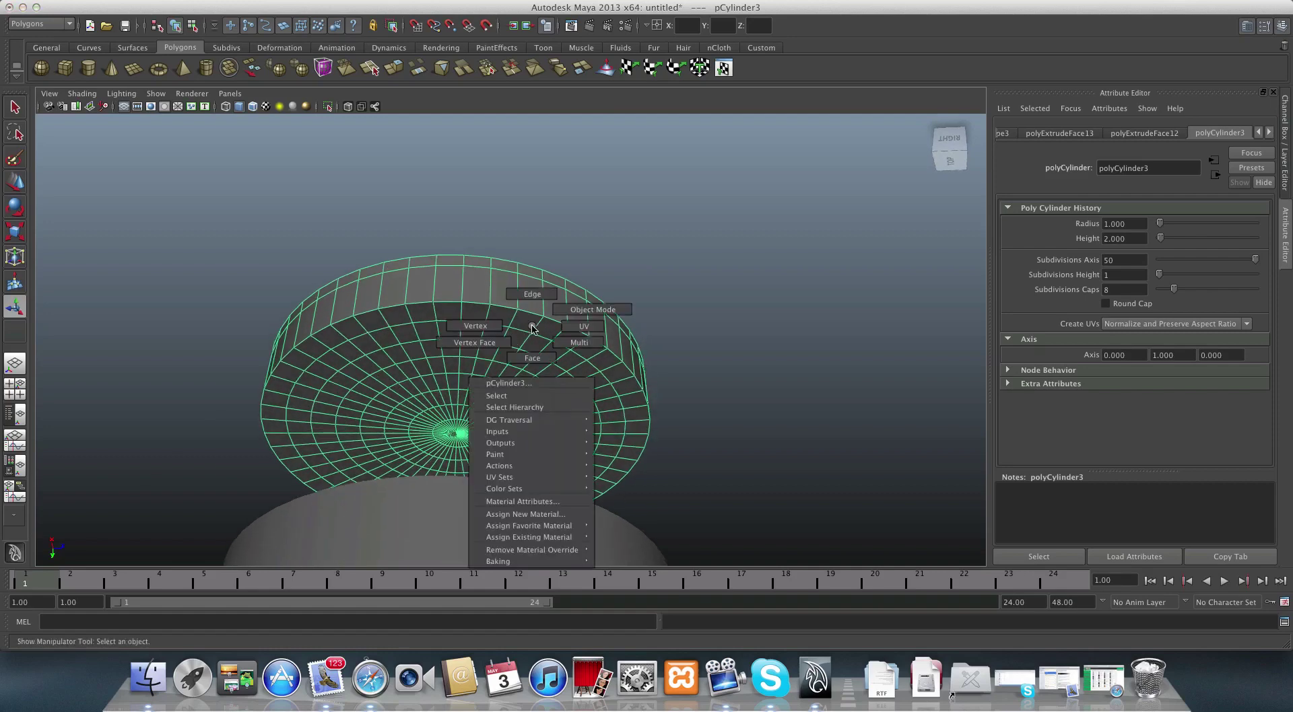
left_click(532, 295)
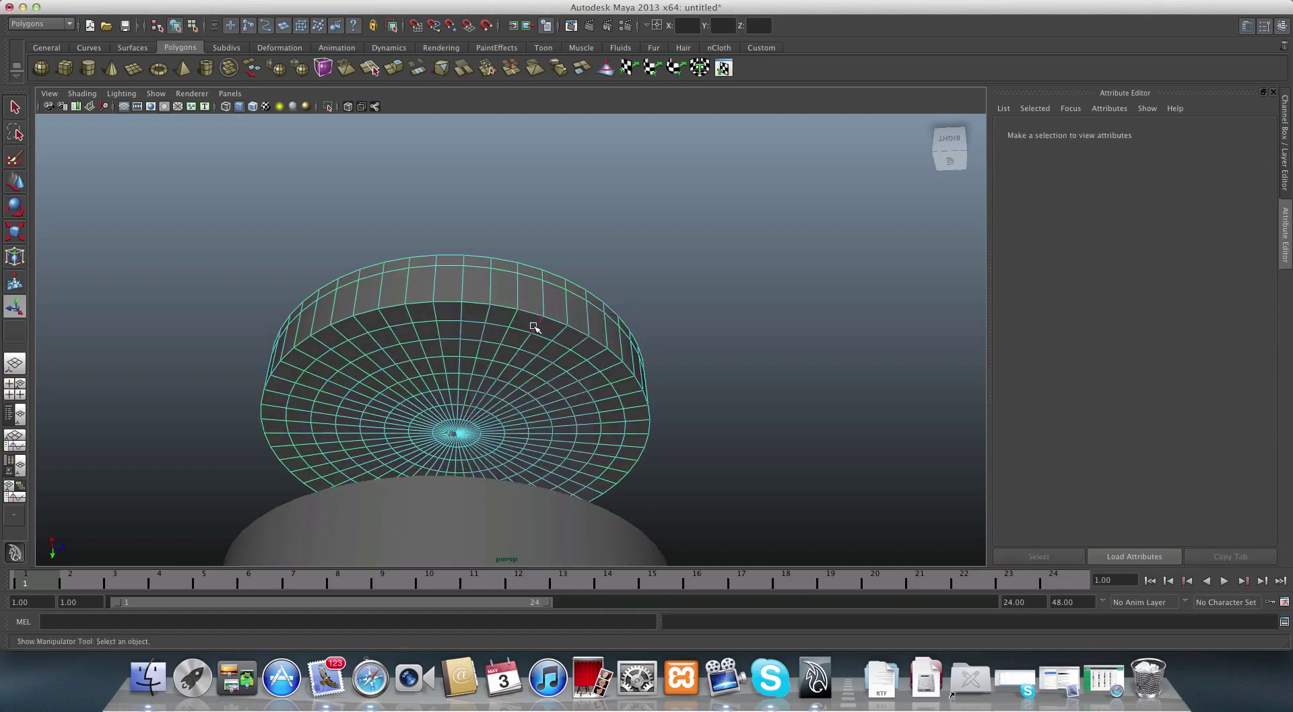
left_click(534, 327)
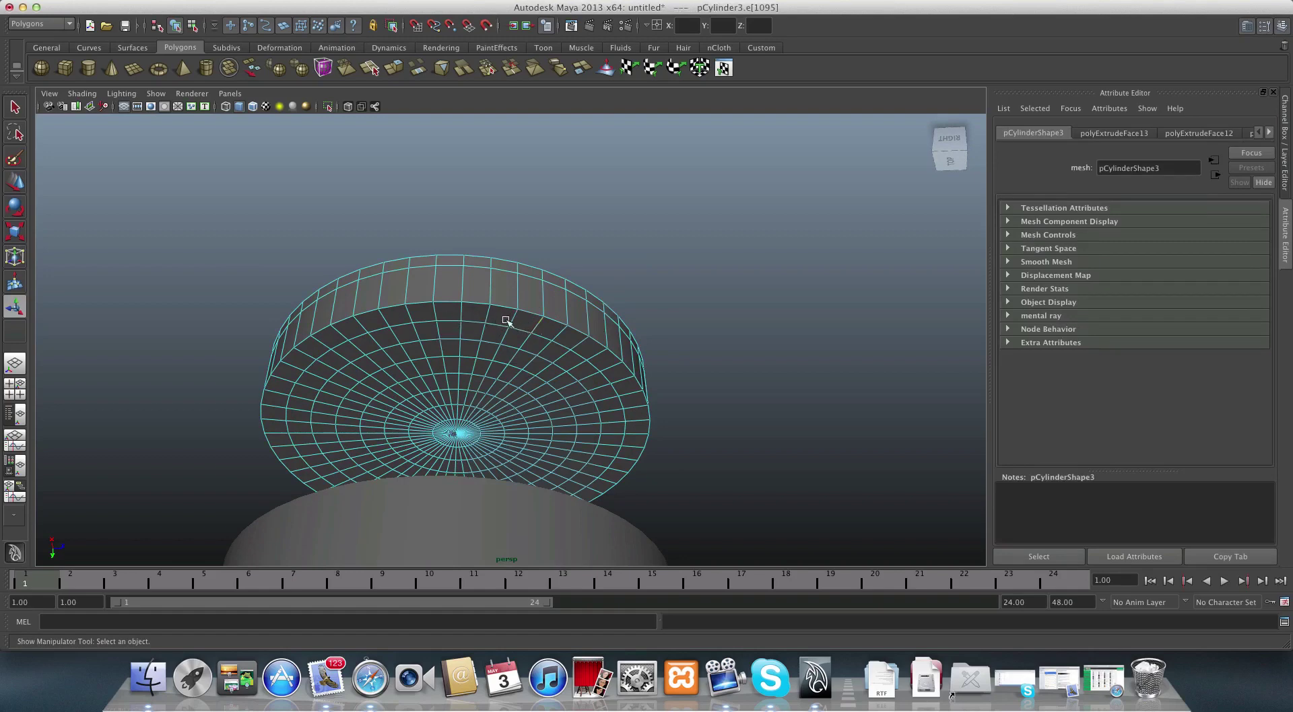
- Convert the edge to an edge ring and split it, adding polySplitRing1 around the side wall
right_click(540, 326, "ctrl")
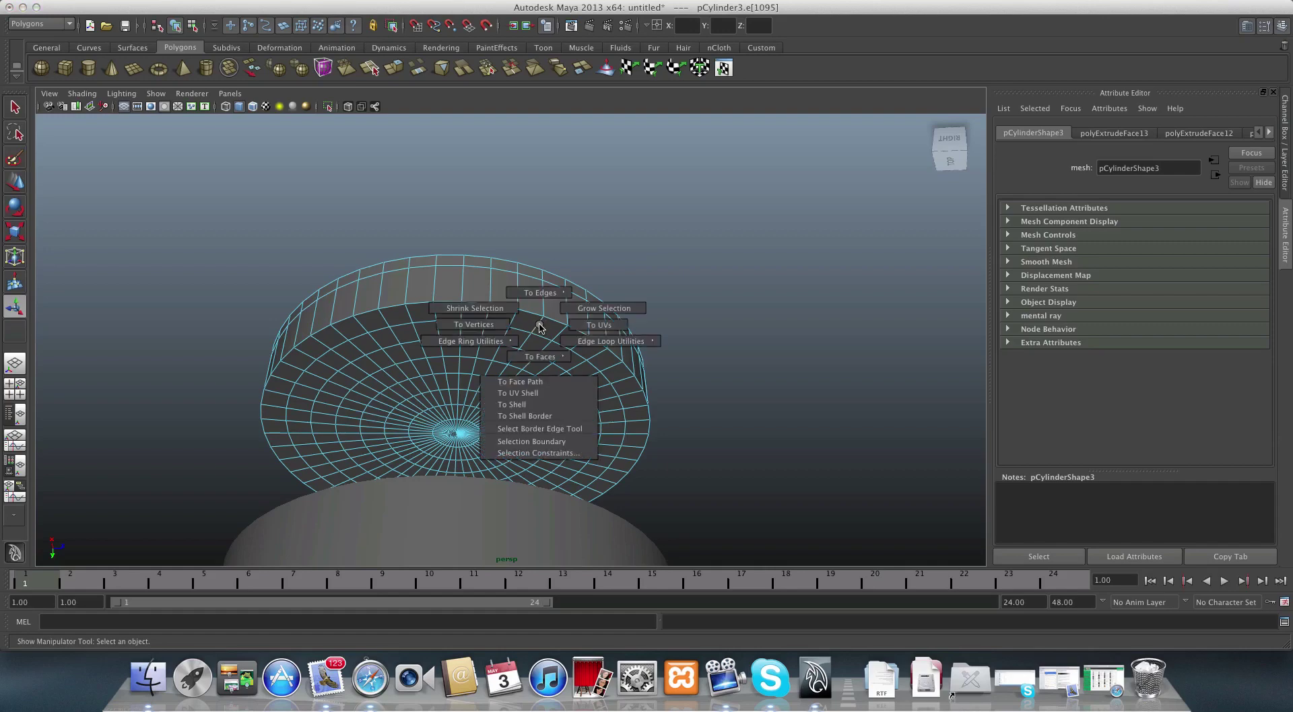
right_click(539, 328, "ctrl")
right_click(539, 328, "ctrl")
mouse_move(533, 333)
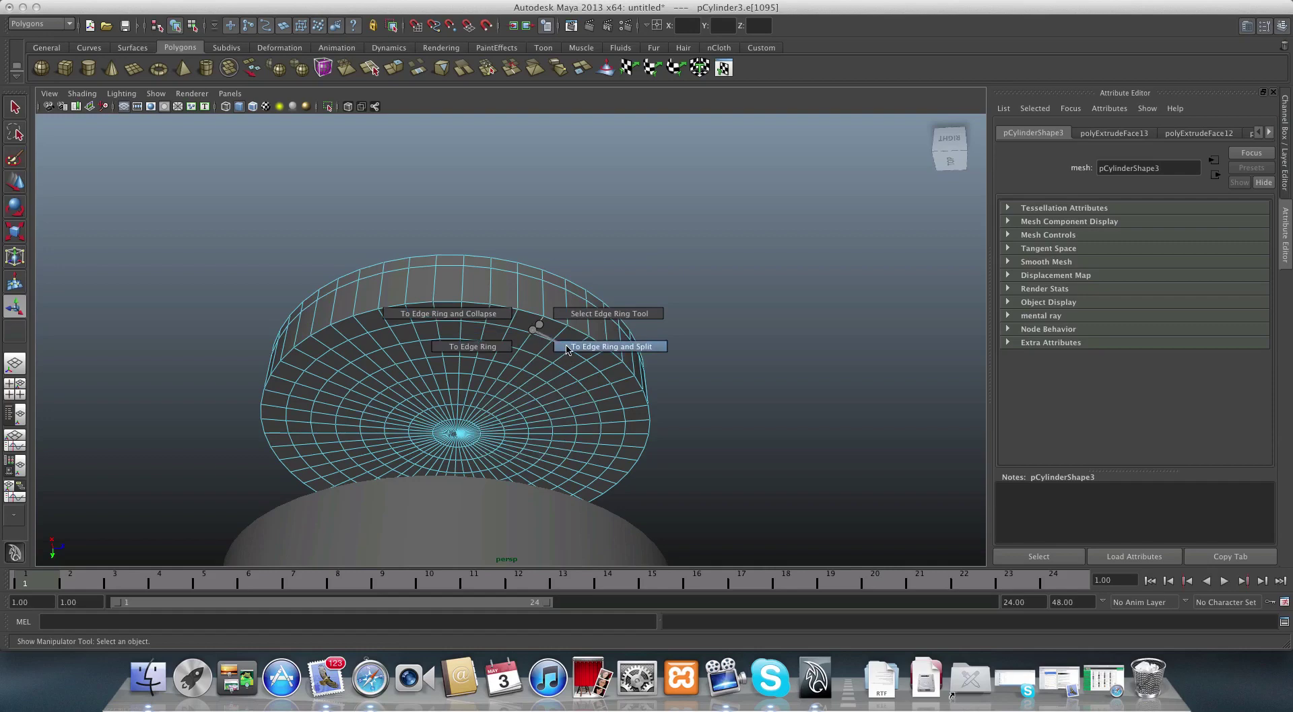
right_click_drag(567, 349, 567, 349, "shift")
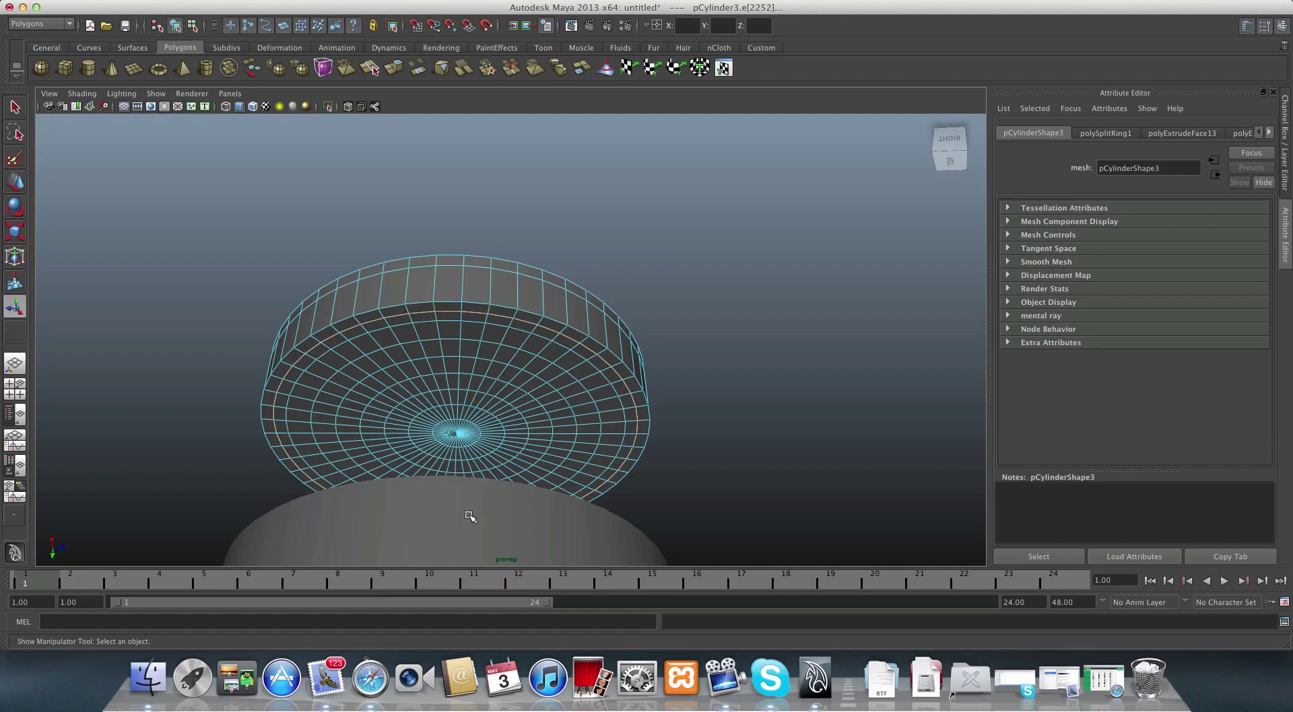
- Extrude the disc's underside face ring outward by 0.153
right_click_drag(479, 325, 489, 319)
left_click(489, 318)
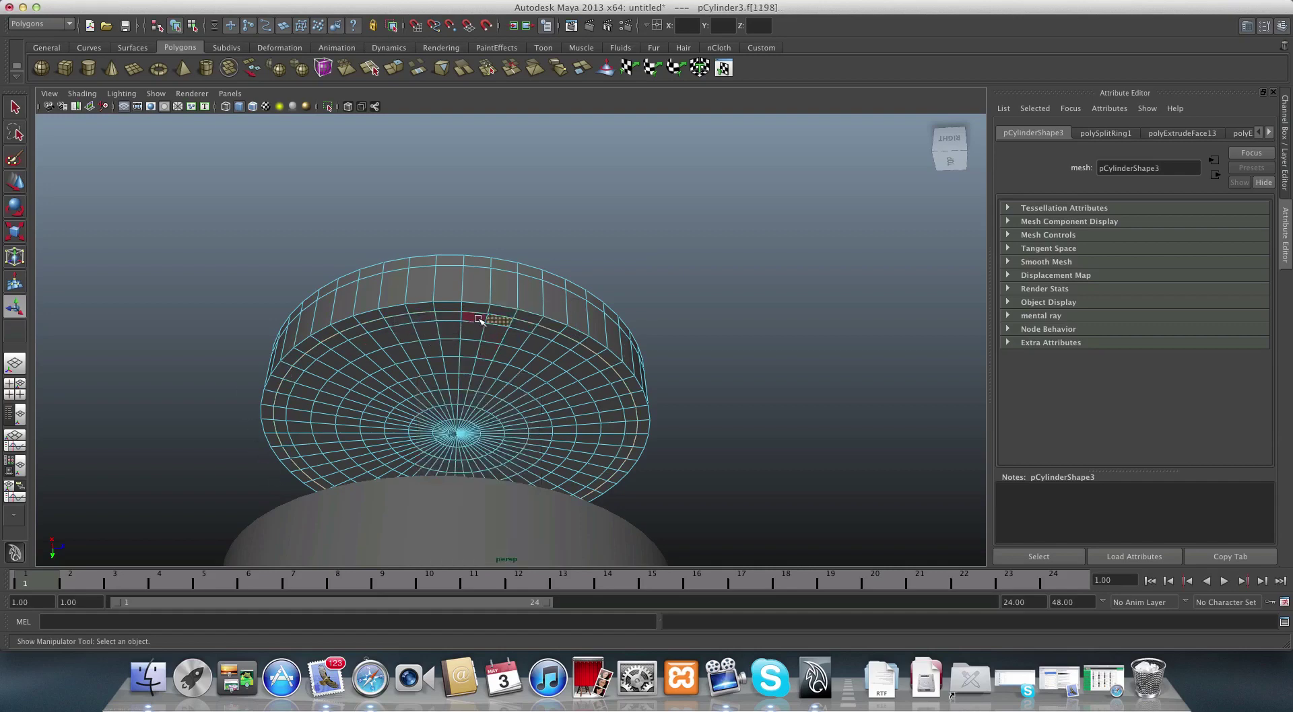
double_click(475, 319, "shift")
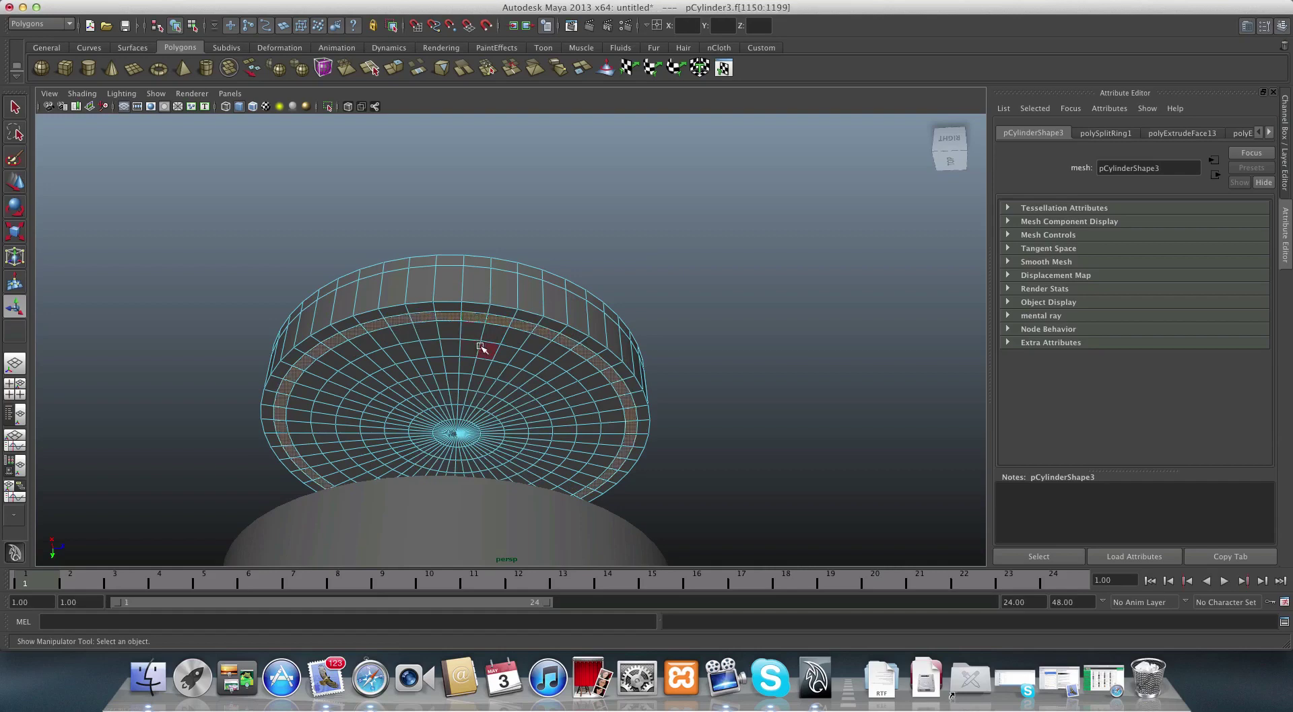
left_click_drag(480, 348, 546, 435, "alt")
left_click(369, 67)
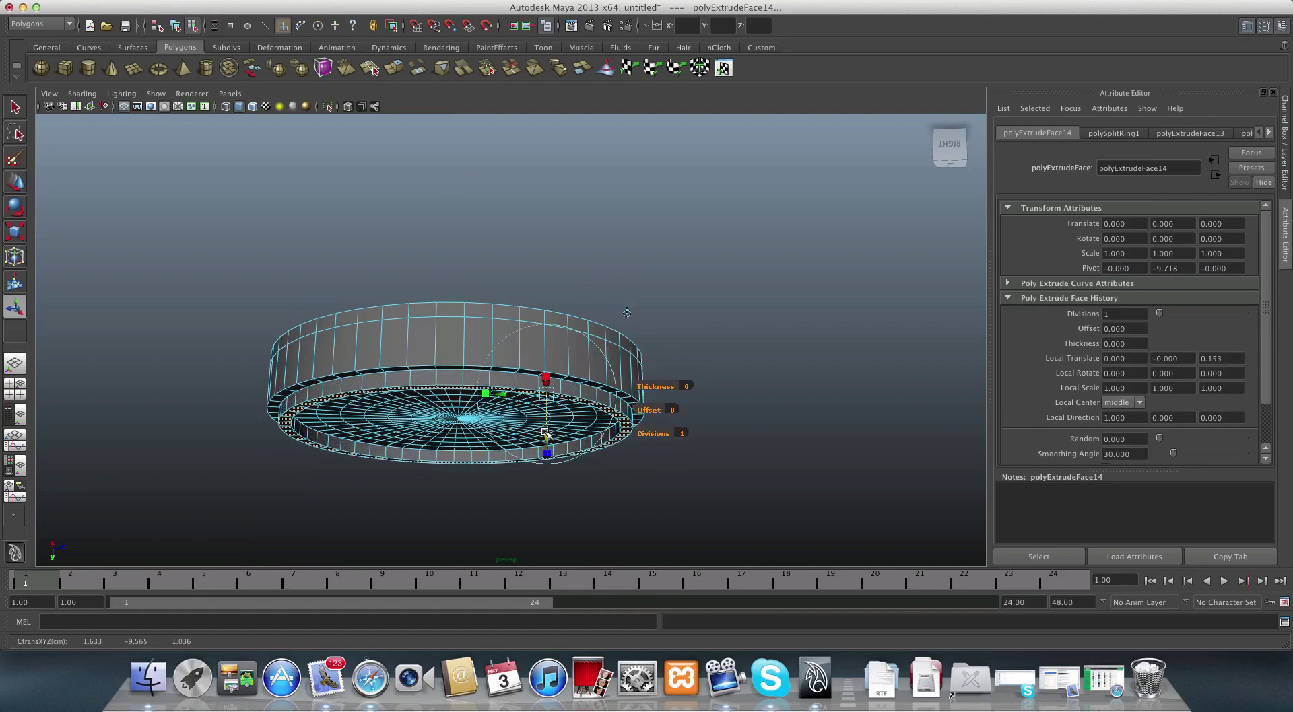
- Lower the whole disc along Y so it rests on the cylinder's top
key("F8")
scroll(544, 422, "down", 3)
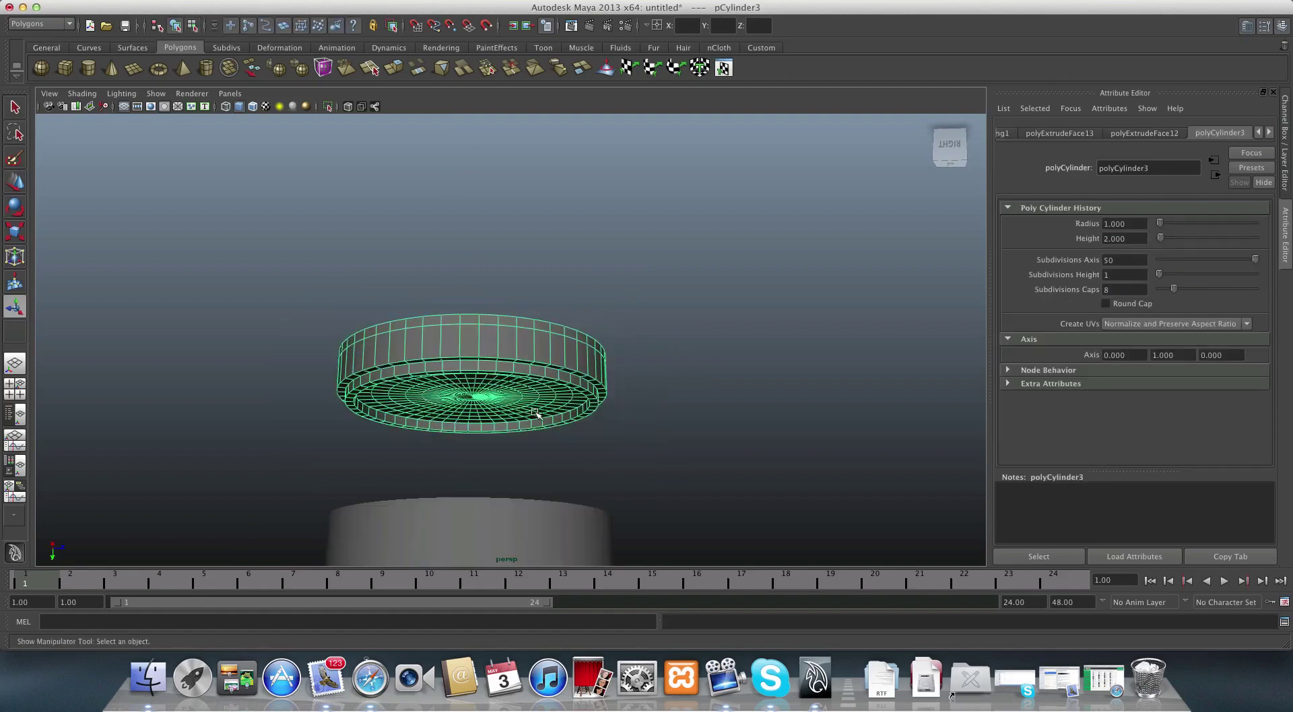
left_click_drag(535, 413, 476, 482, "alt")
left_click(14, 181)
right_click_drag(505, 478, 454, 459, "alt")
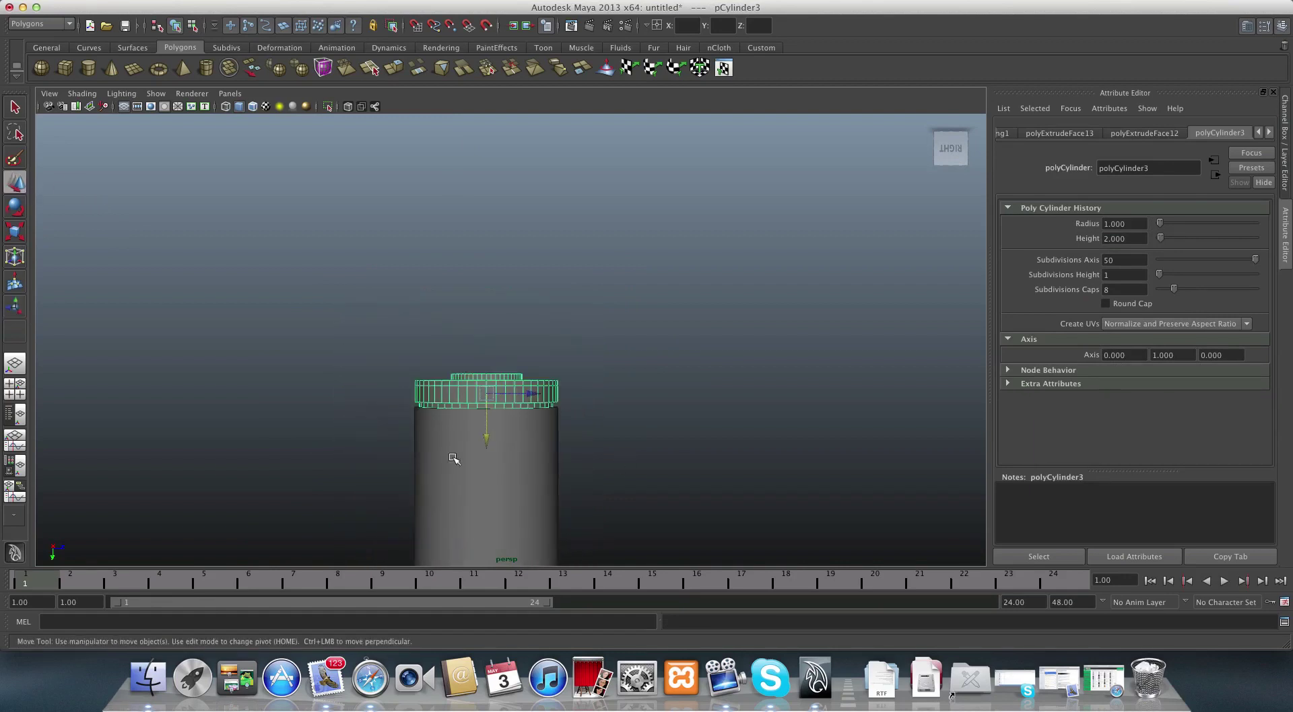
left_click_drag(454, 459, 546, 317, "alt")
middle_click_drag(545, 317, 572, 242, "alt")
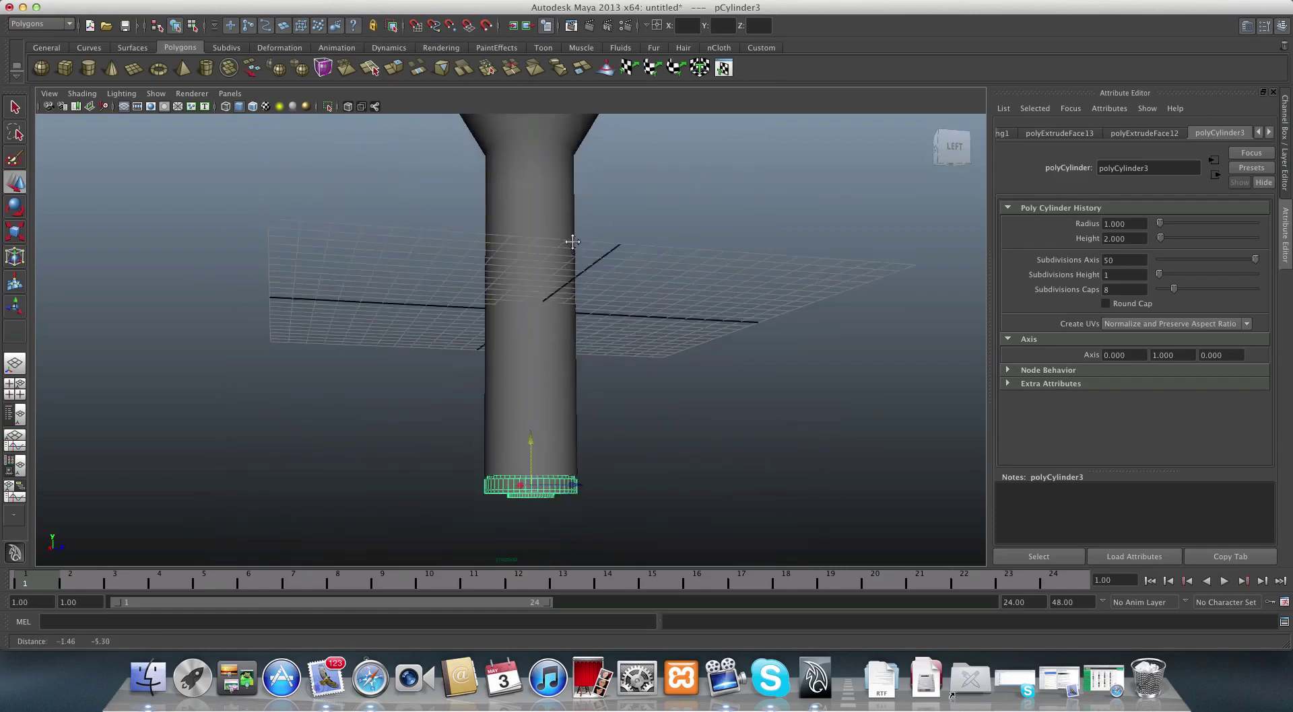
mouse_move(572, 242)
left_mouse_down("alt")
mouse_move(566, 312)
mouse_move(569, 262)
left_mouse_up("alt")
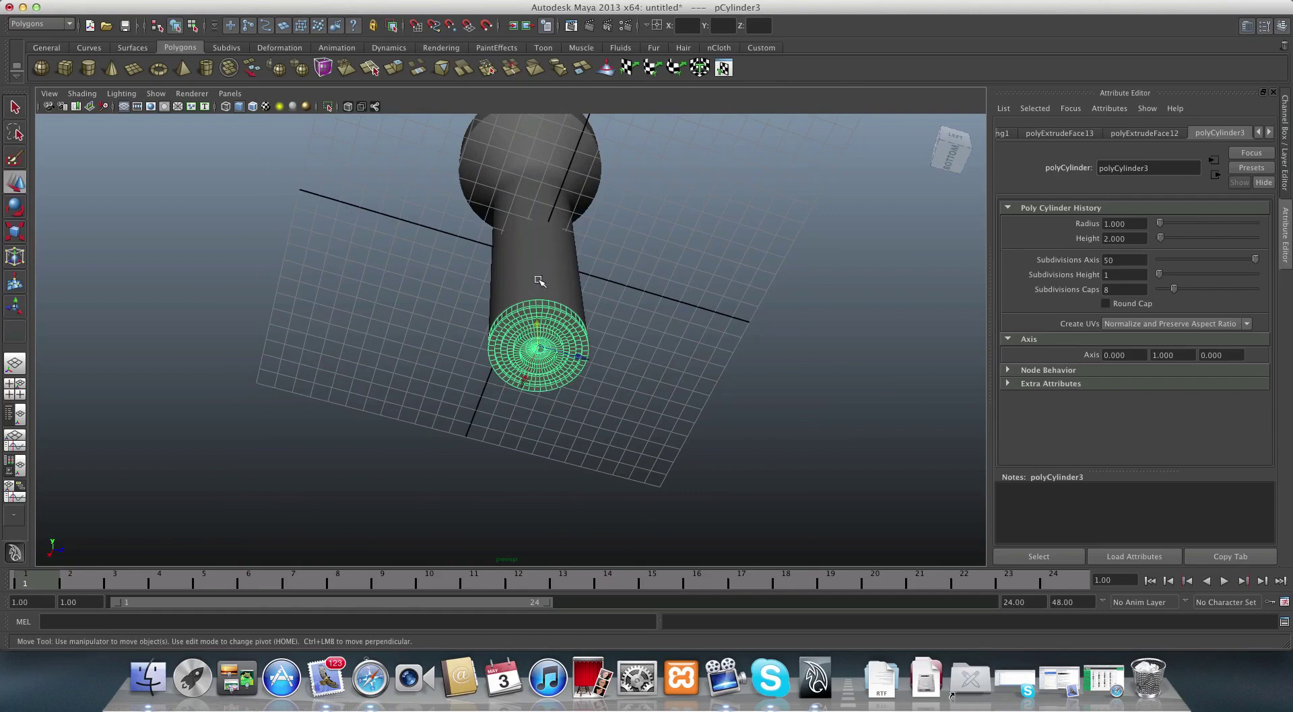
left_click_drag(540, 281, 575, 213, "alt")
left_click_drag(491, 214, 453, 249, "alt")
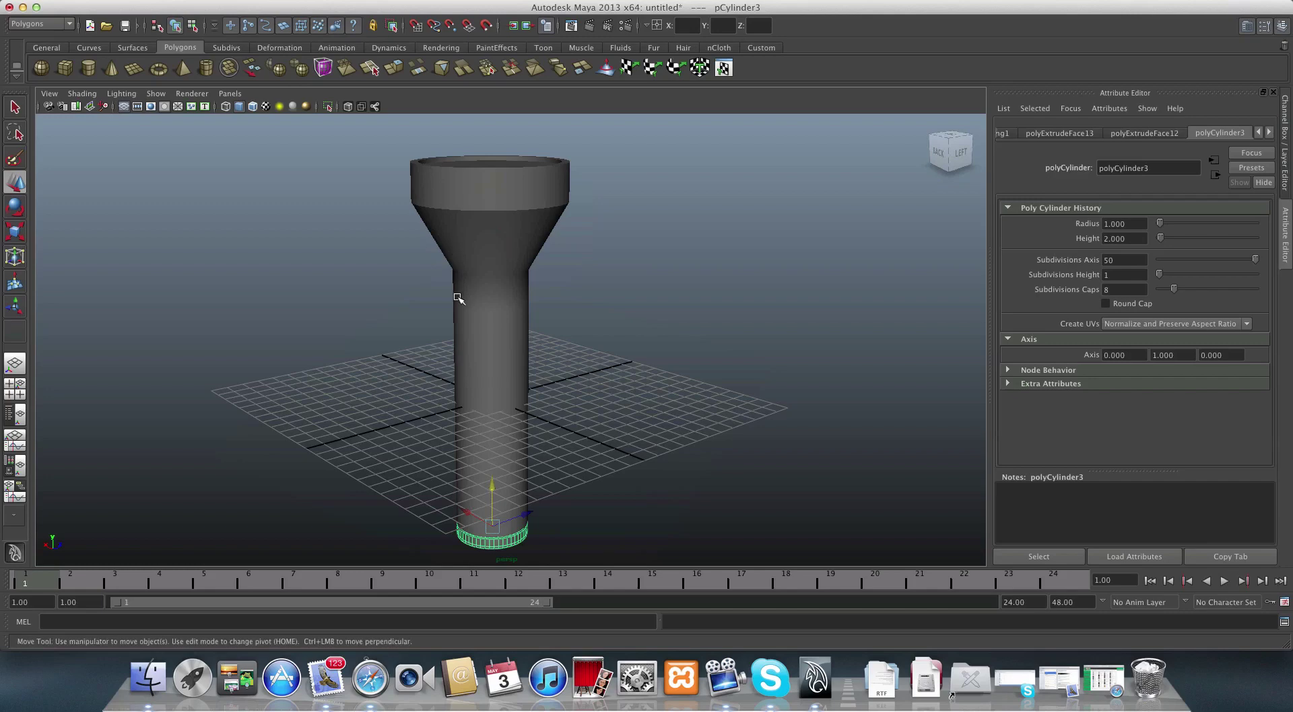
left_click_drag(455, 291, 441, 277, "alt")
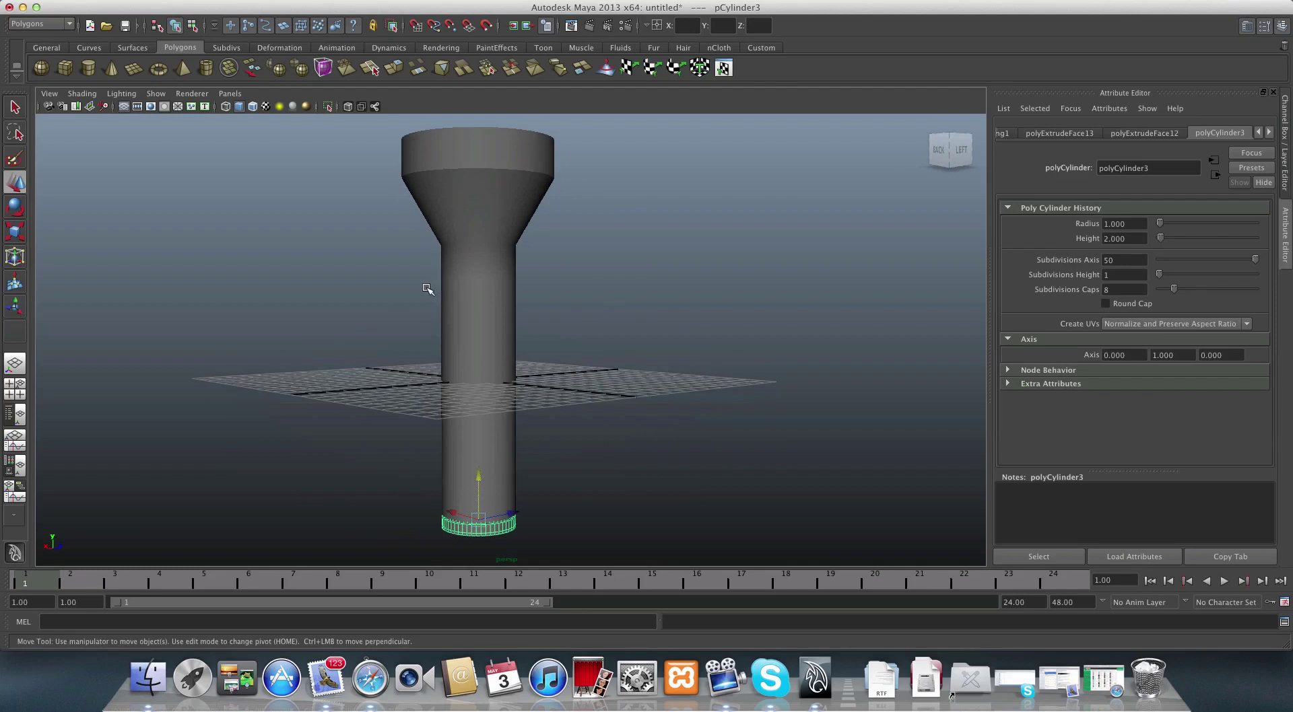
- Create a polygon sphere and slide it beside the column on the grid
left_click(42, 68)
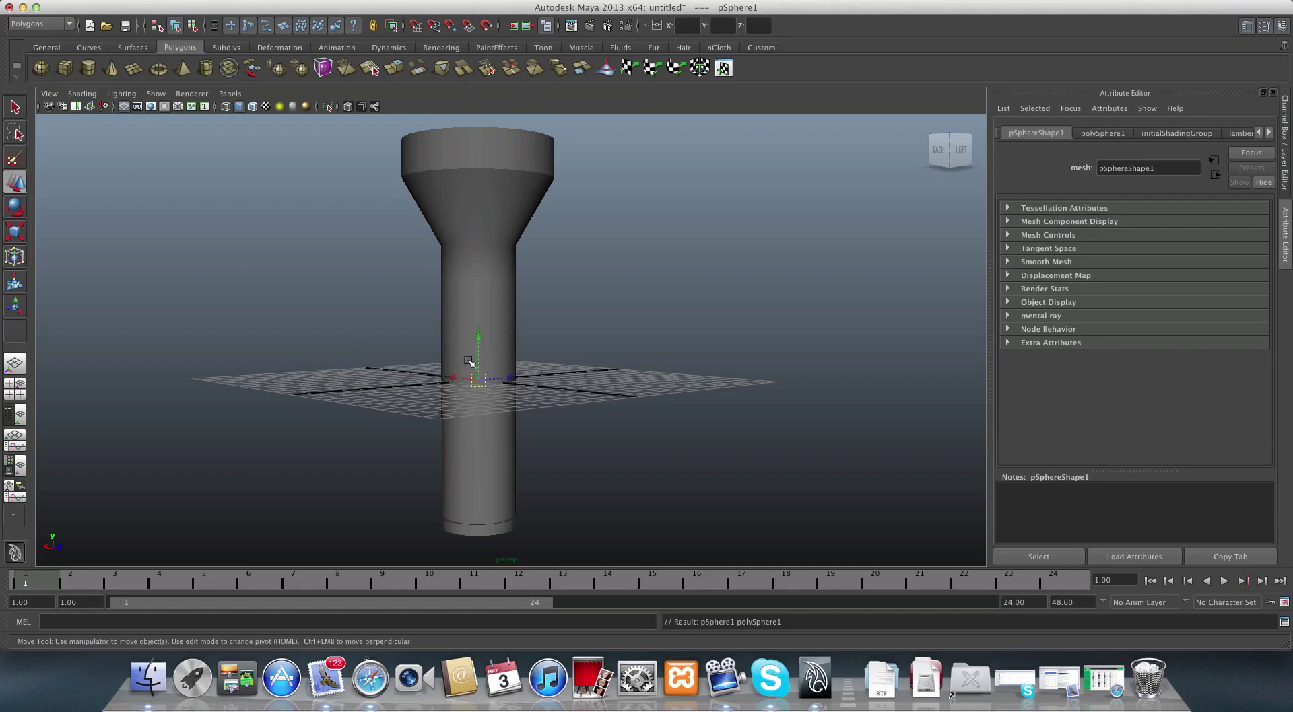
left_click_drag(510, 379, 514, 418)
right_click_drag(515, 418, 741, 470, "alt")
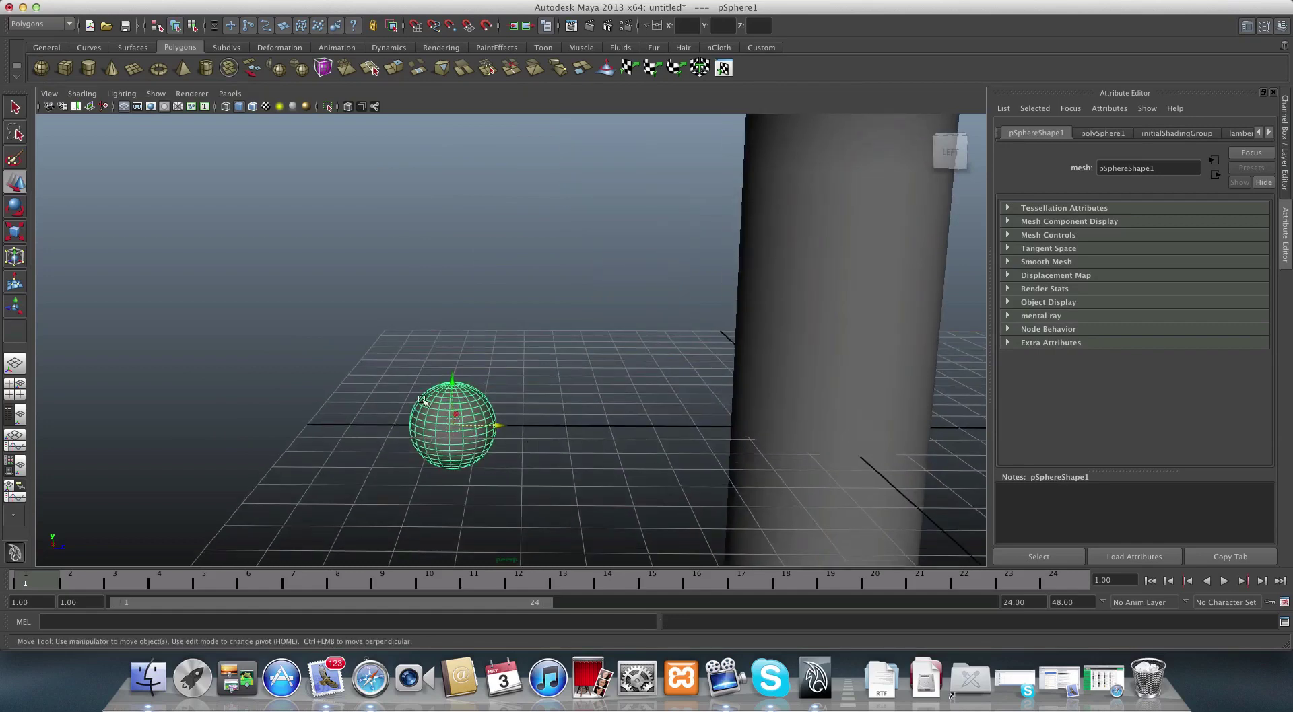
middle_click_drag(424, 390, 451, 375, "alt")
left_click_drag(438, 378, 592, 418, "alt")
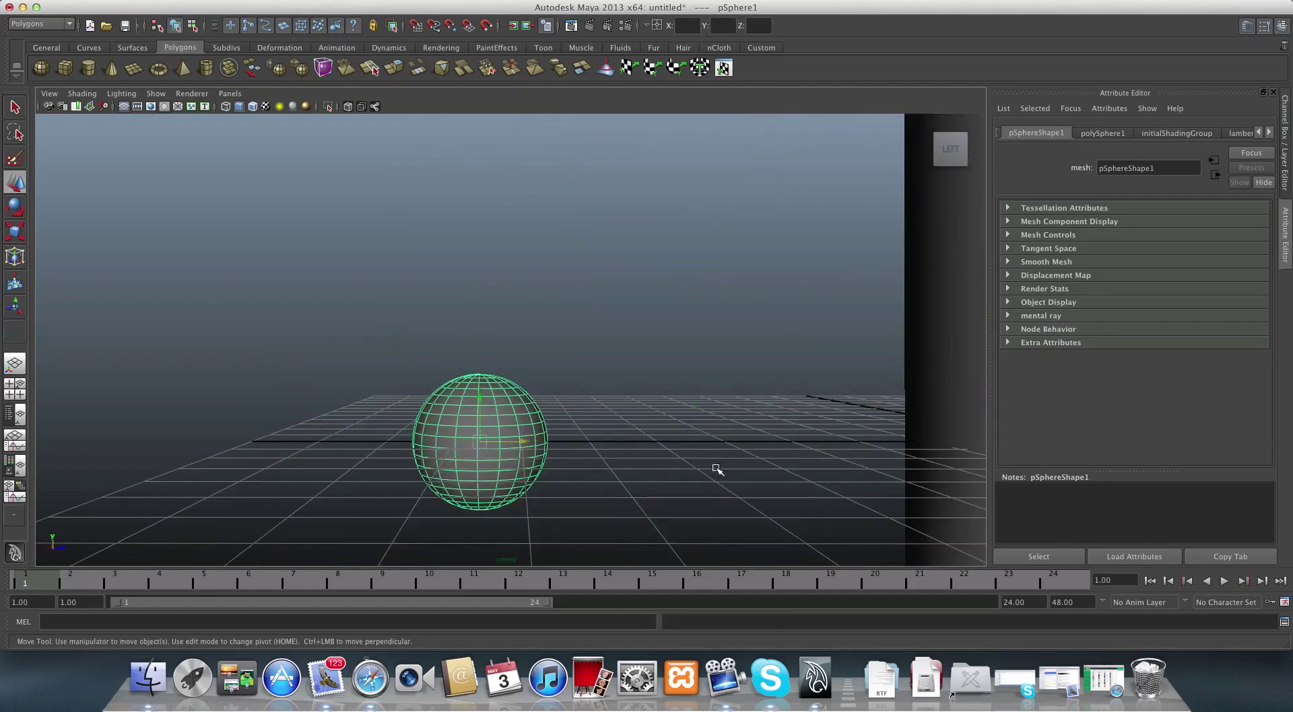
left_click_drag(462, 460, 465, 451, "alt")
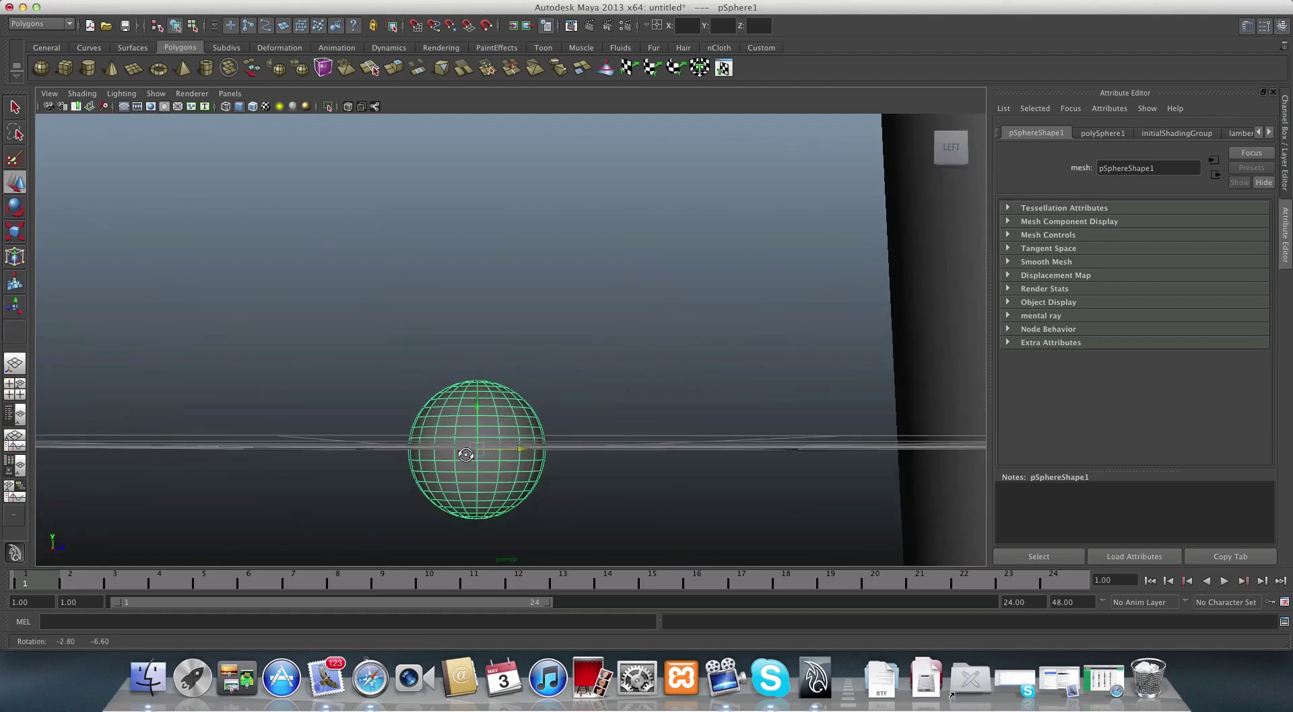
- Select the sphere's lower-half faces and delete them, leaving a dome
right_click_drag(470, 465, 410, 464)
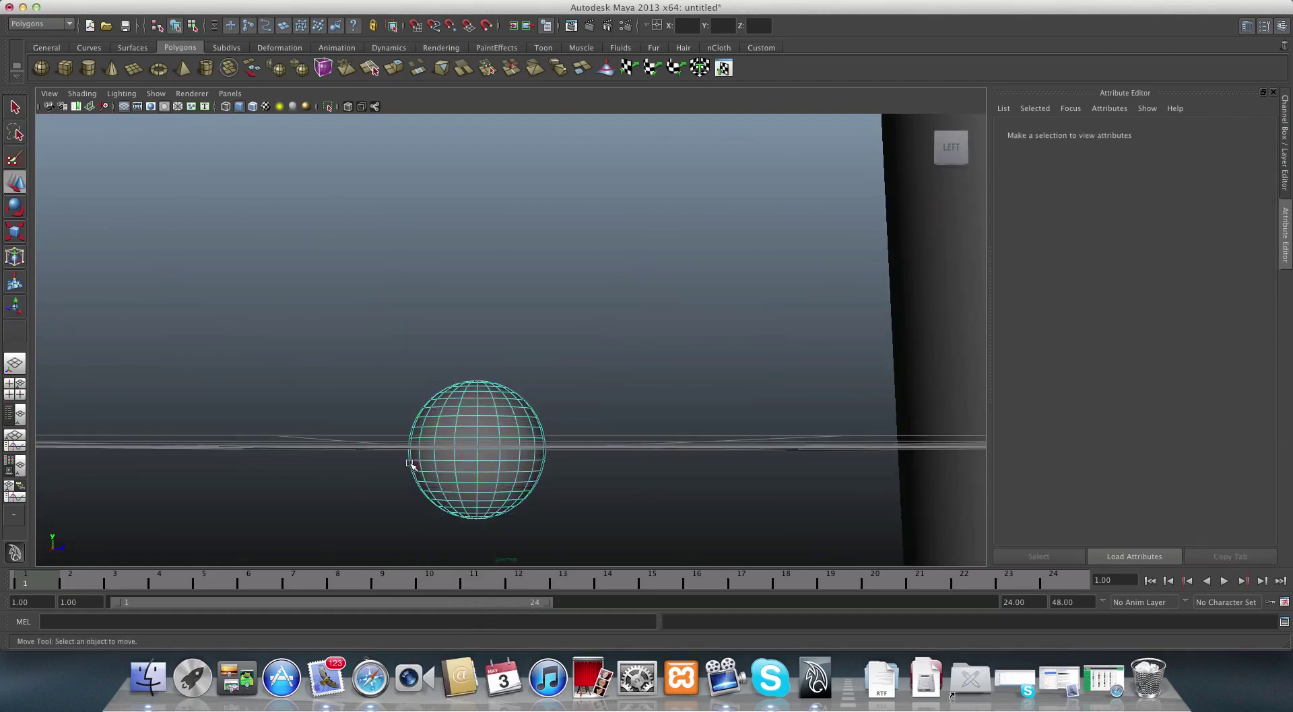
left_click_drag(404, 458, 629, 536)
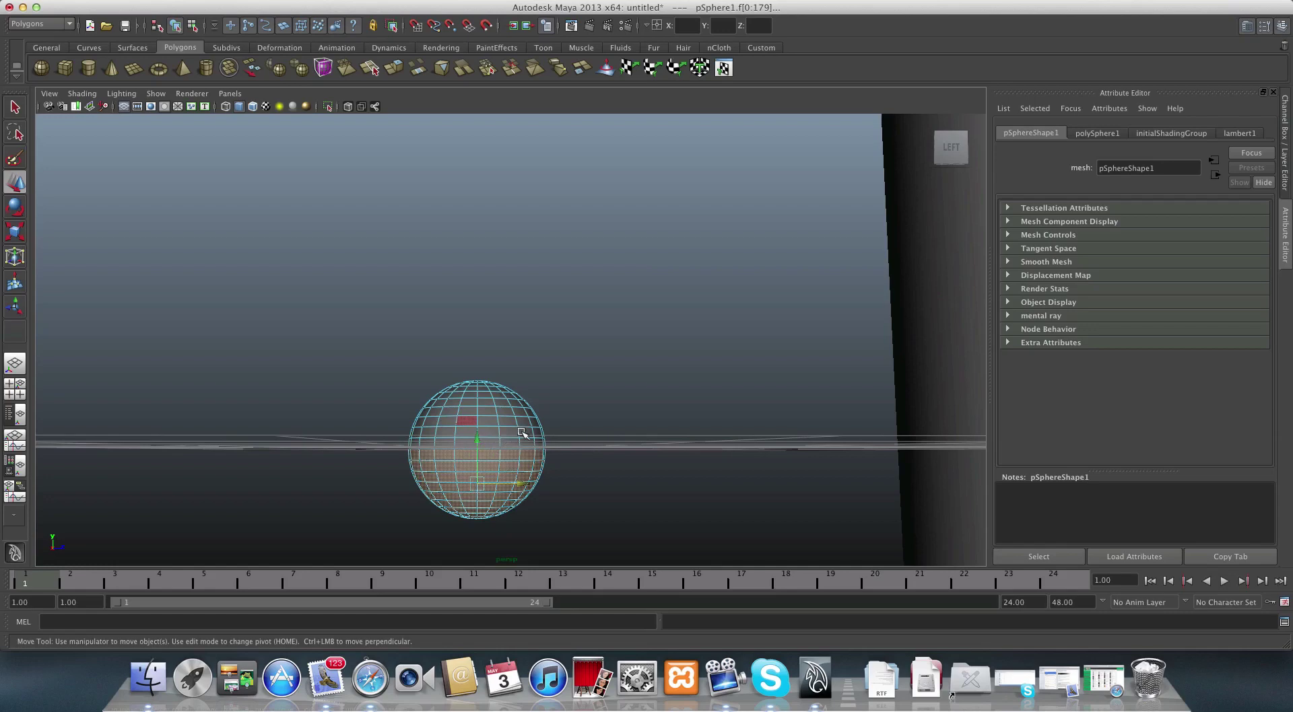
left_click_drag(521, 438, 399, 463, "alt")
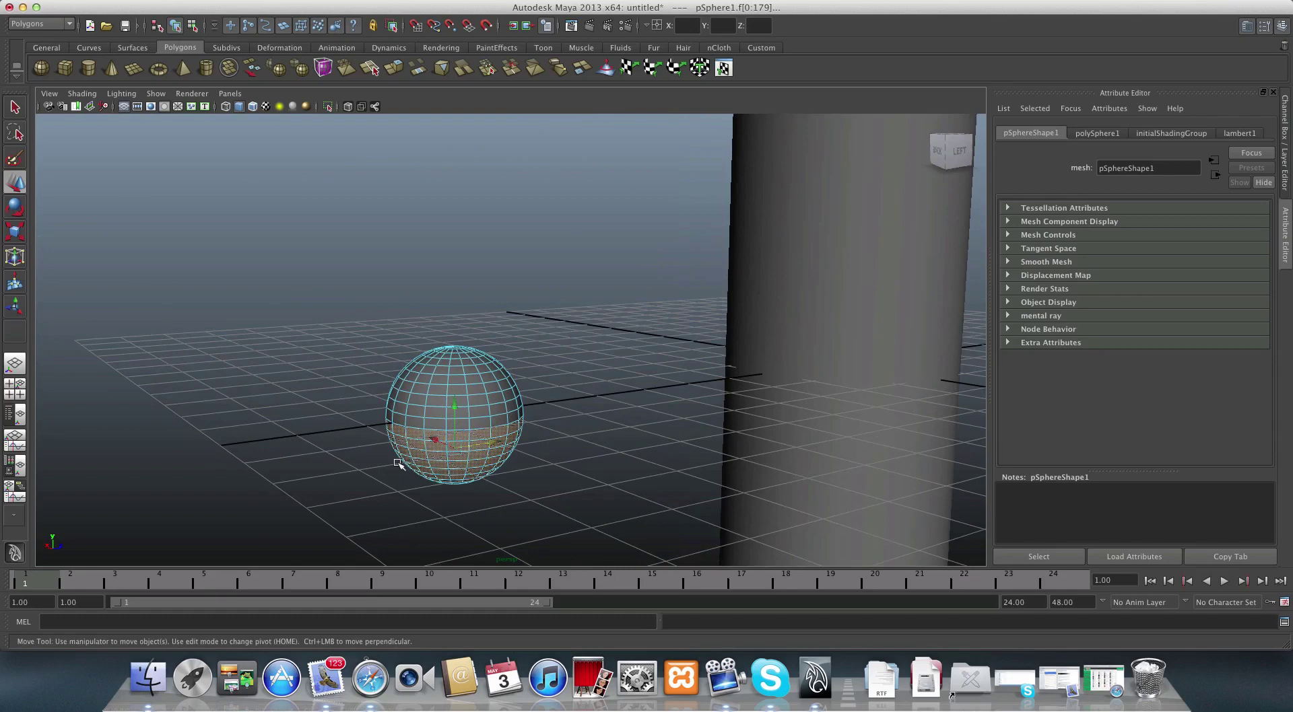
key("Delete")
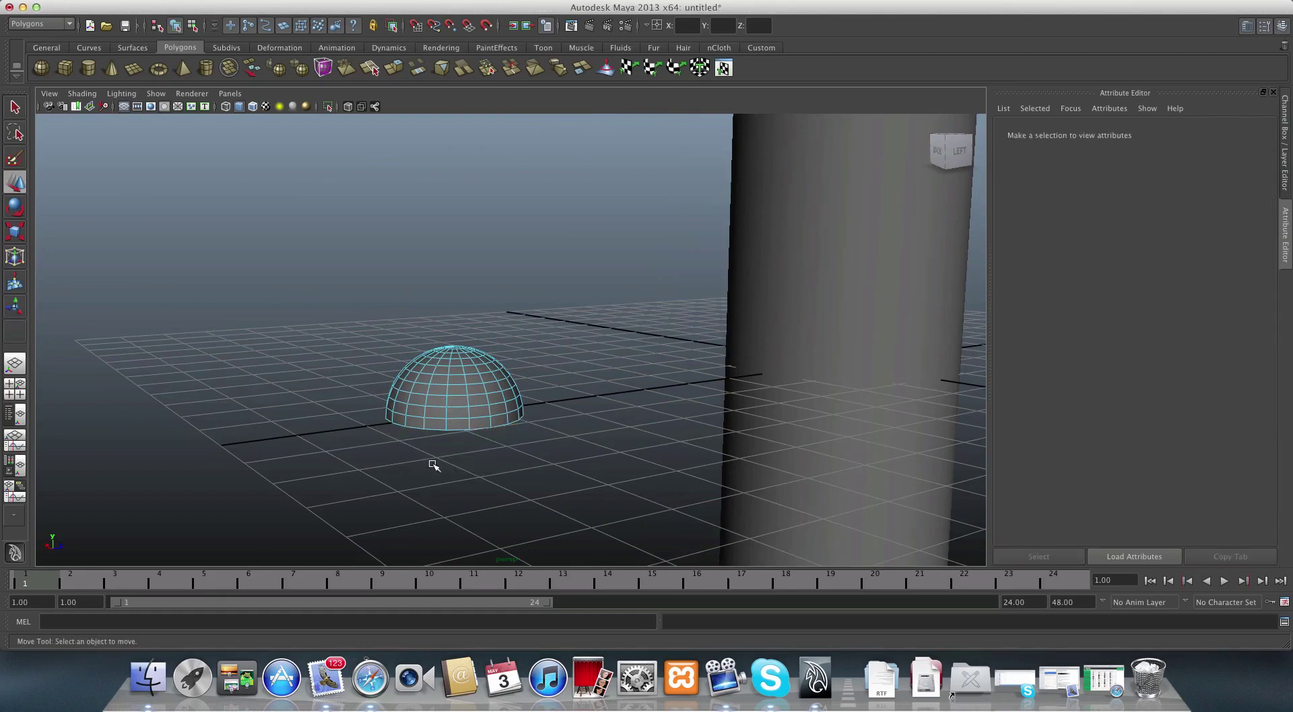
left_click_drag(433, 465, 376, 448, "alt")
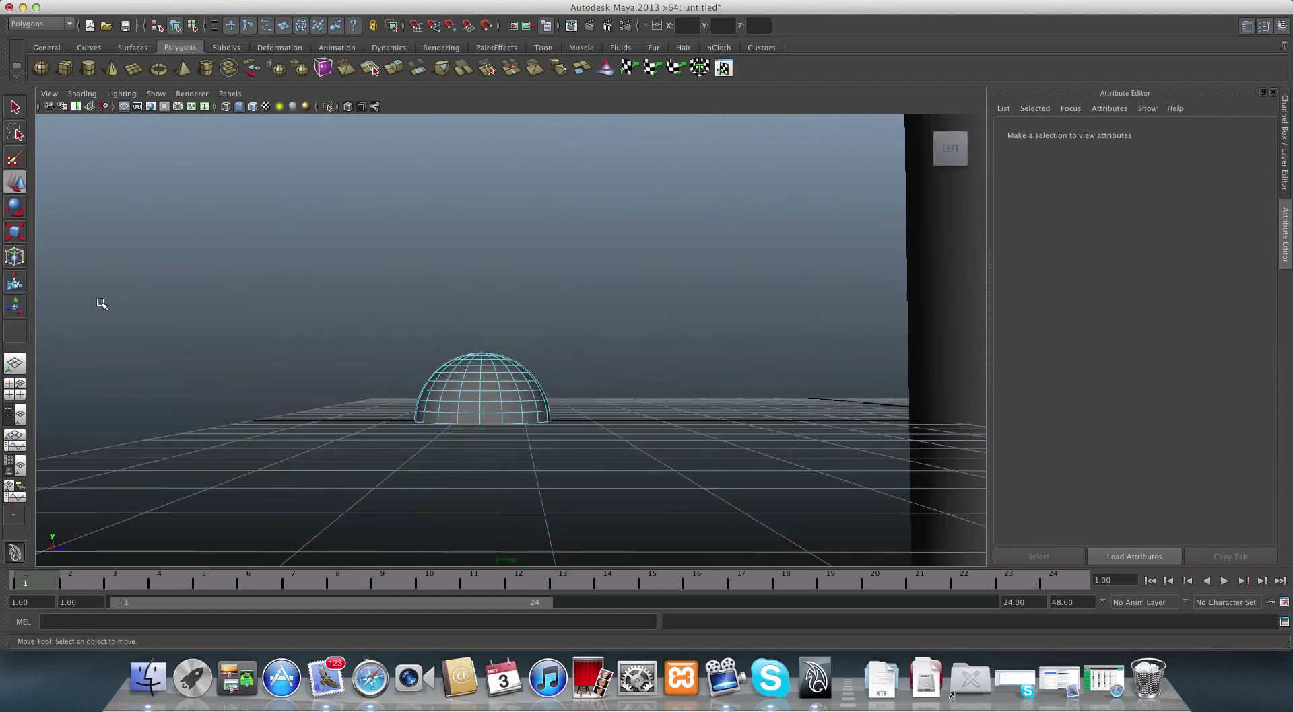
left_click(14, 232)
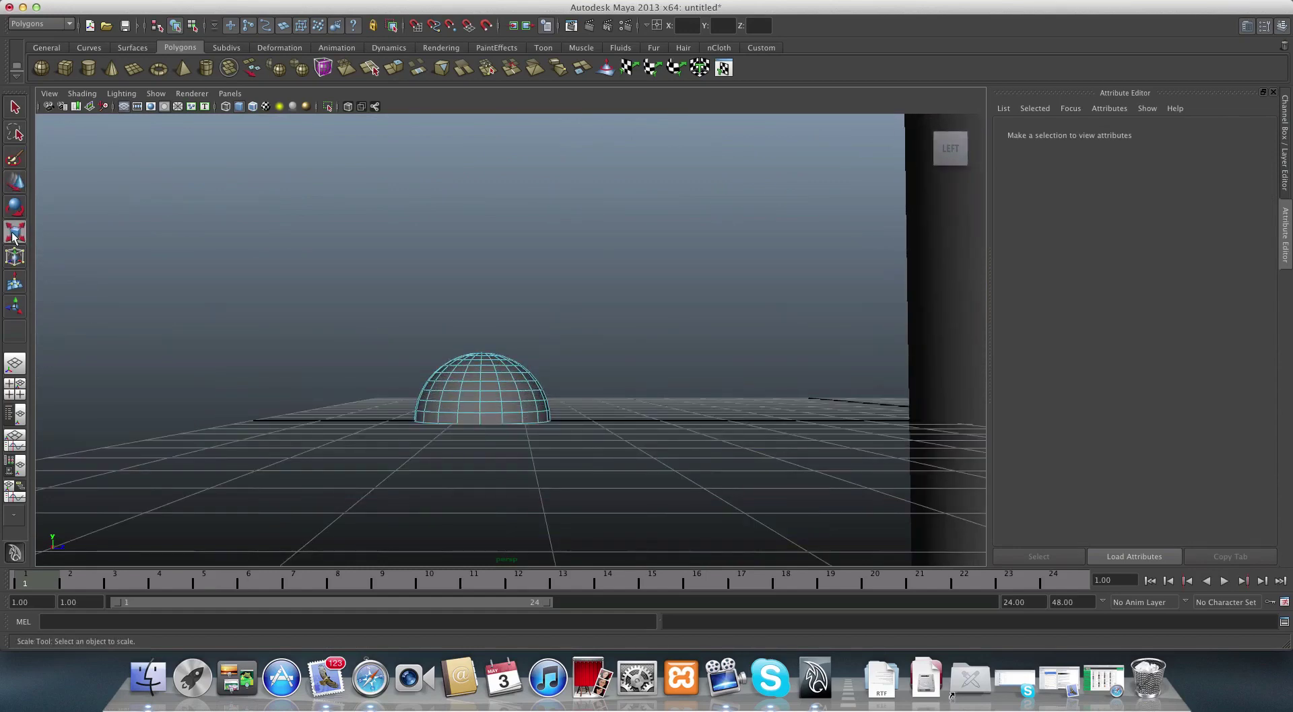
left_click(475, 377)
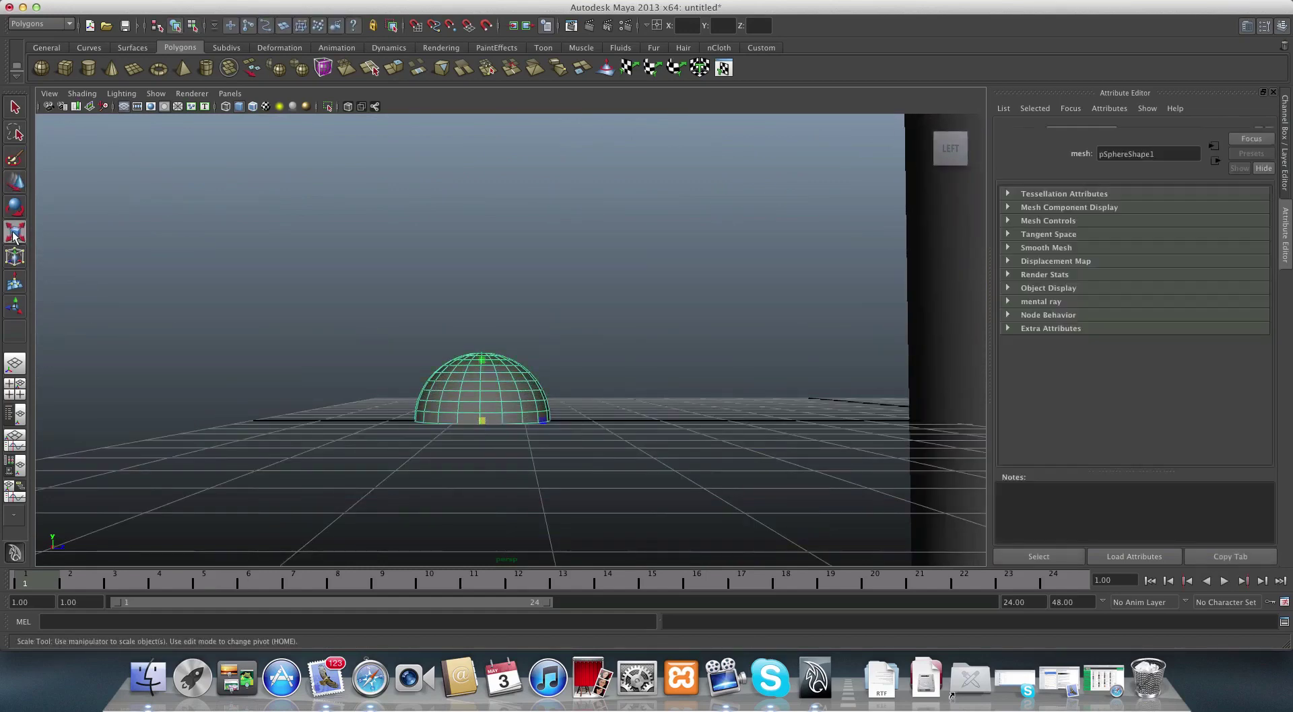
left_click_drag(487, 363, 505, 404)
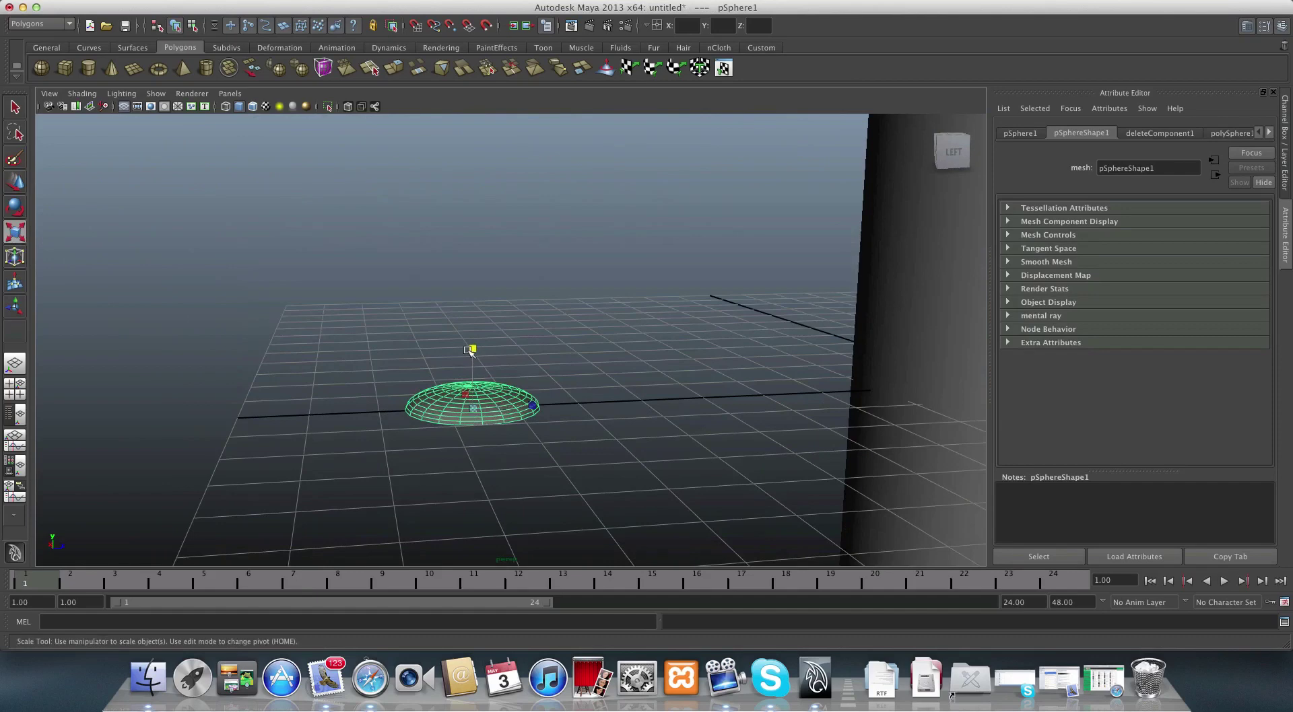
left_click_drag(472, 349, 512, 391)
right_click_drag(511, 391, 572, 438, "alt")
left_click_drag(572, 438, 491, 445, "alt")
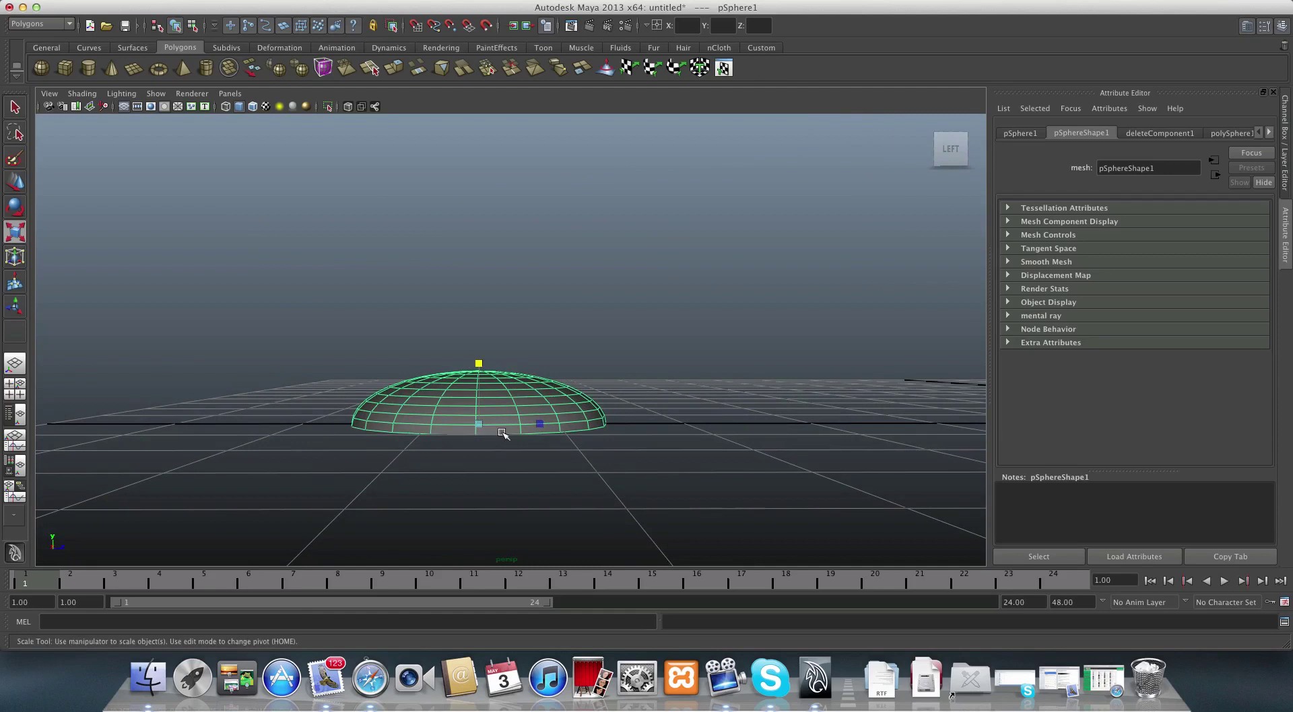
left_click_drag(491, 449, 499, 447, "alt")
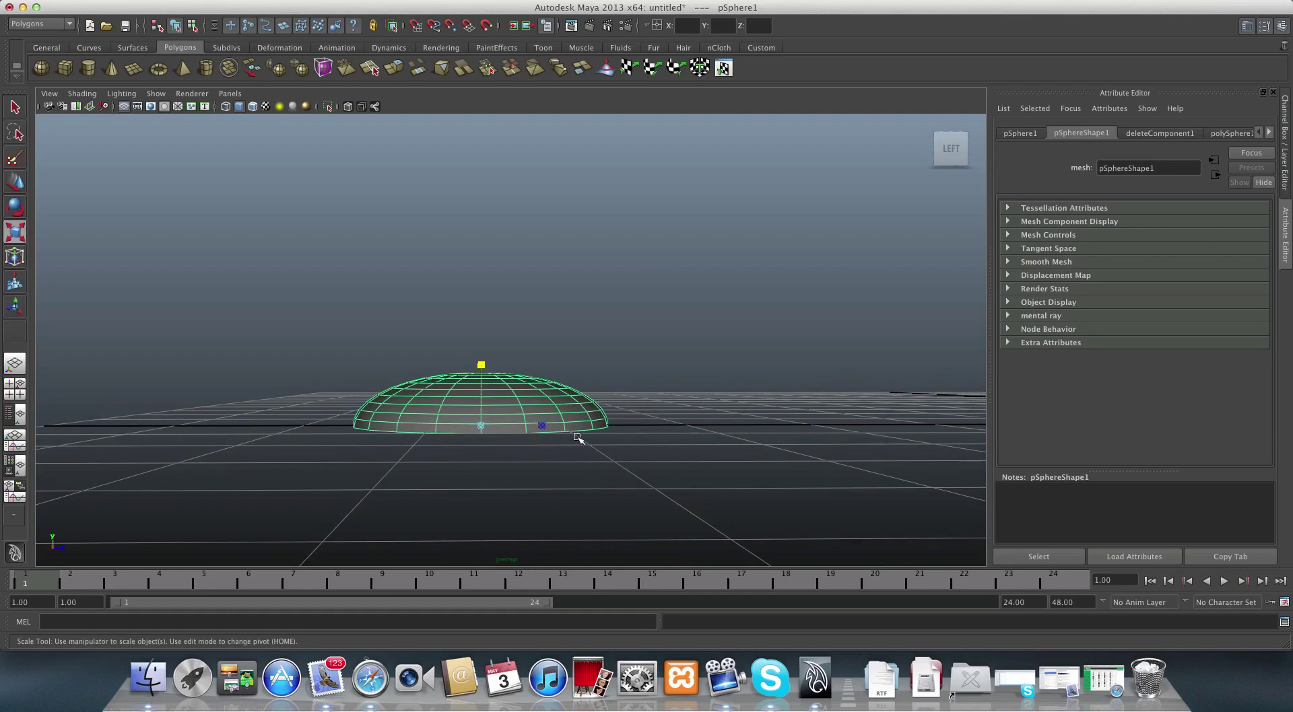
key("ctrl+z")
key("ctrl+z")
key("ctrl+z")
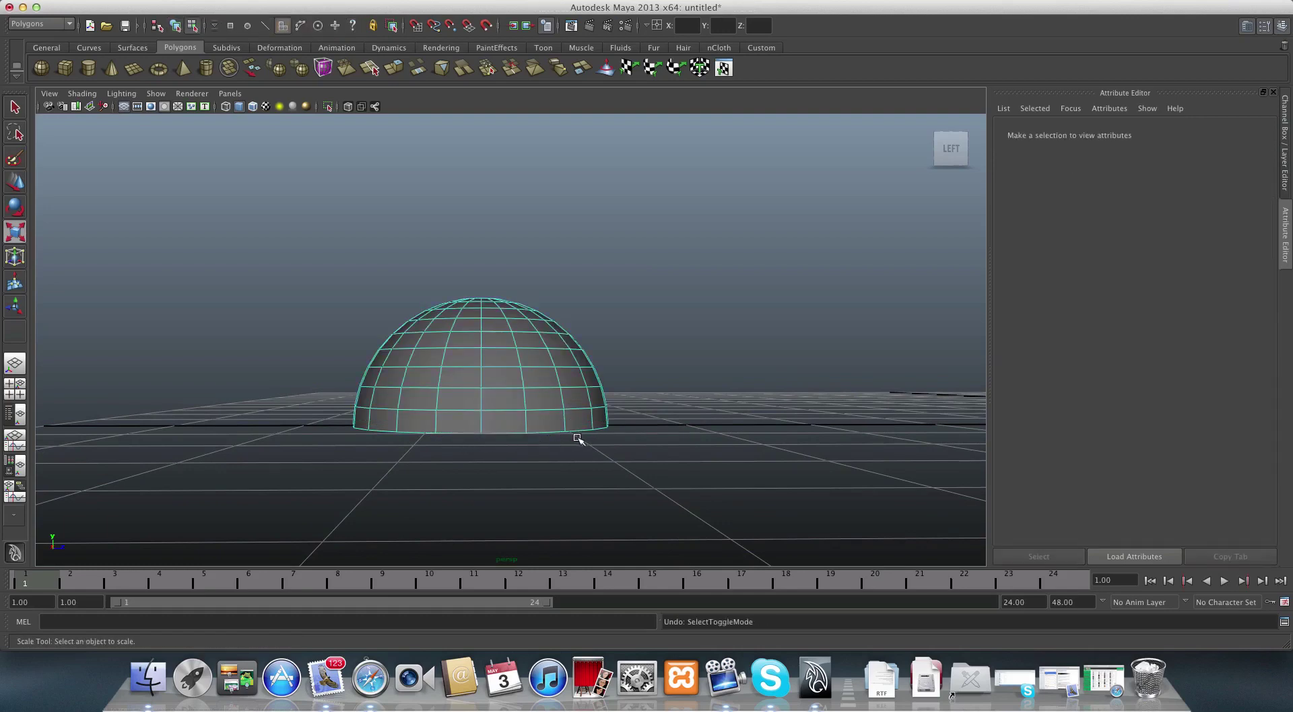
- Undo back to the full sphere and delete its lower-half faces again
key("ctrl+z")
key("ctrl+z")
mouse_move(529, 461)
left_mouse_down("alt")
mouse_move(530, 417)
mouse_move(528, 462)
left_mouse_up("alt")
middle_click_drag(528, 462, 527, 429, "alt")
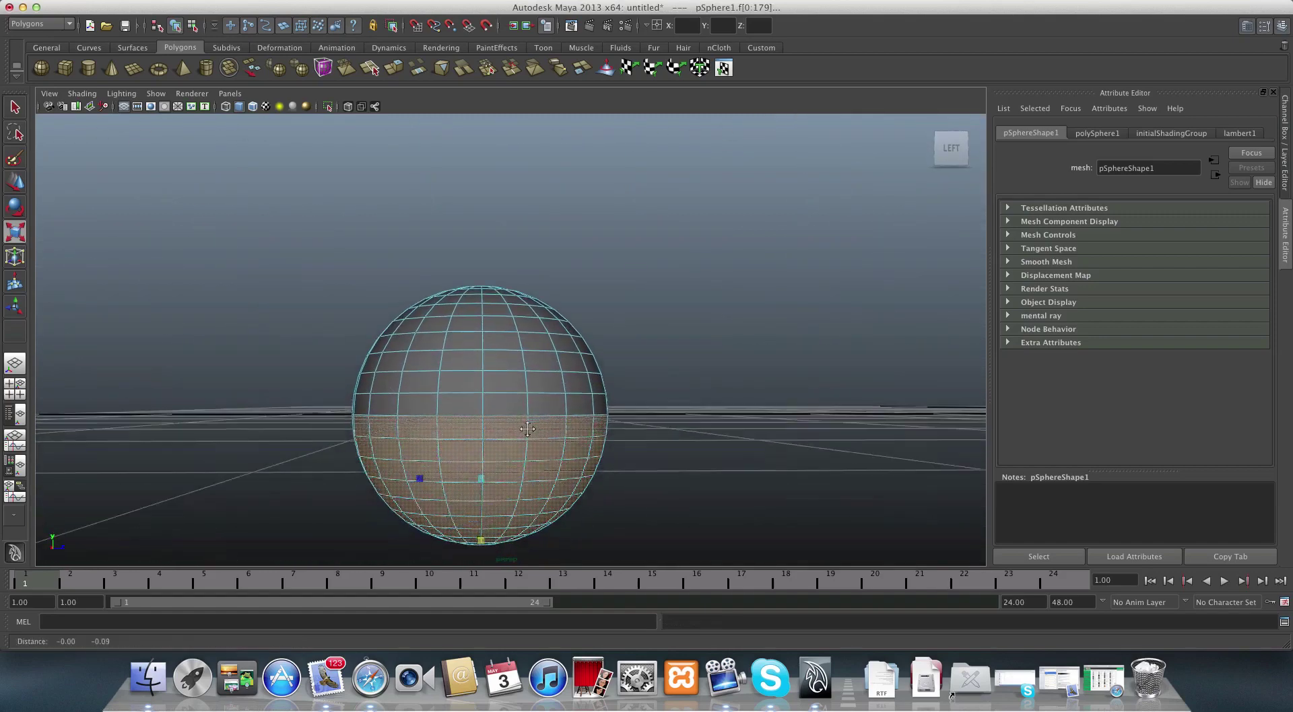
mouse_move(528, 428)
left_mouse_down("alt")
mouse_move(534, 410)
mouse_move(530, 429)
left_mouse_up("alt")
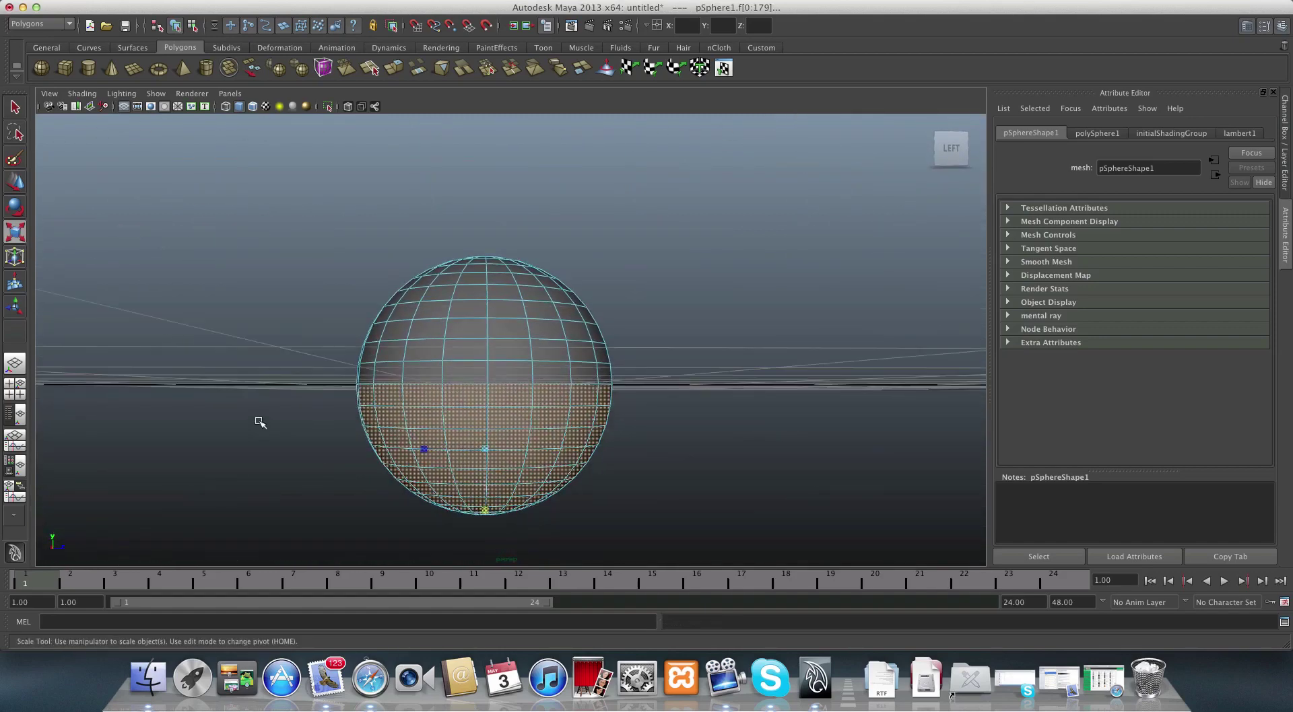
left_click_drag(292, 414, 675, 527)
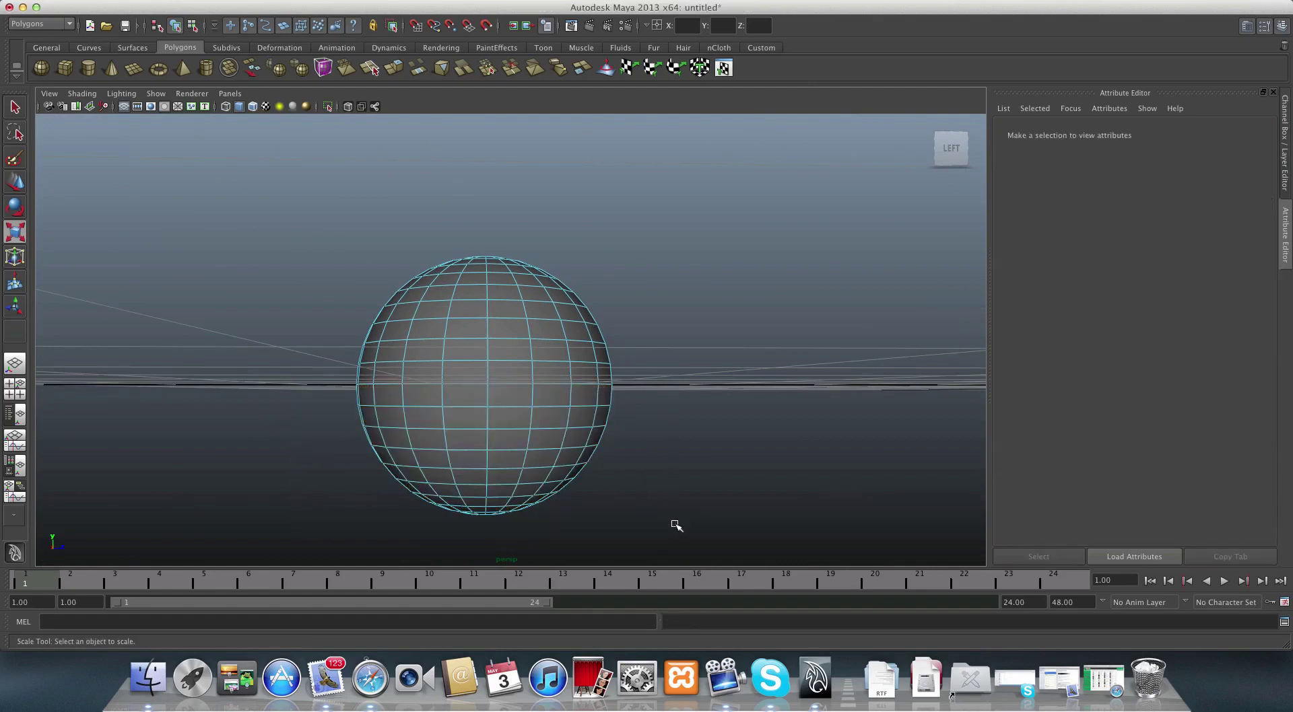
left_click_drag(330, 414, 771, 569)
right_click_drag(578, 478, 496, 474)
left_click_drag(343, 424, 703, 541)
key("Delete")
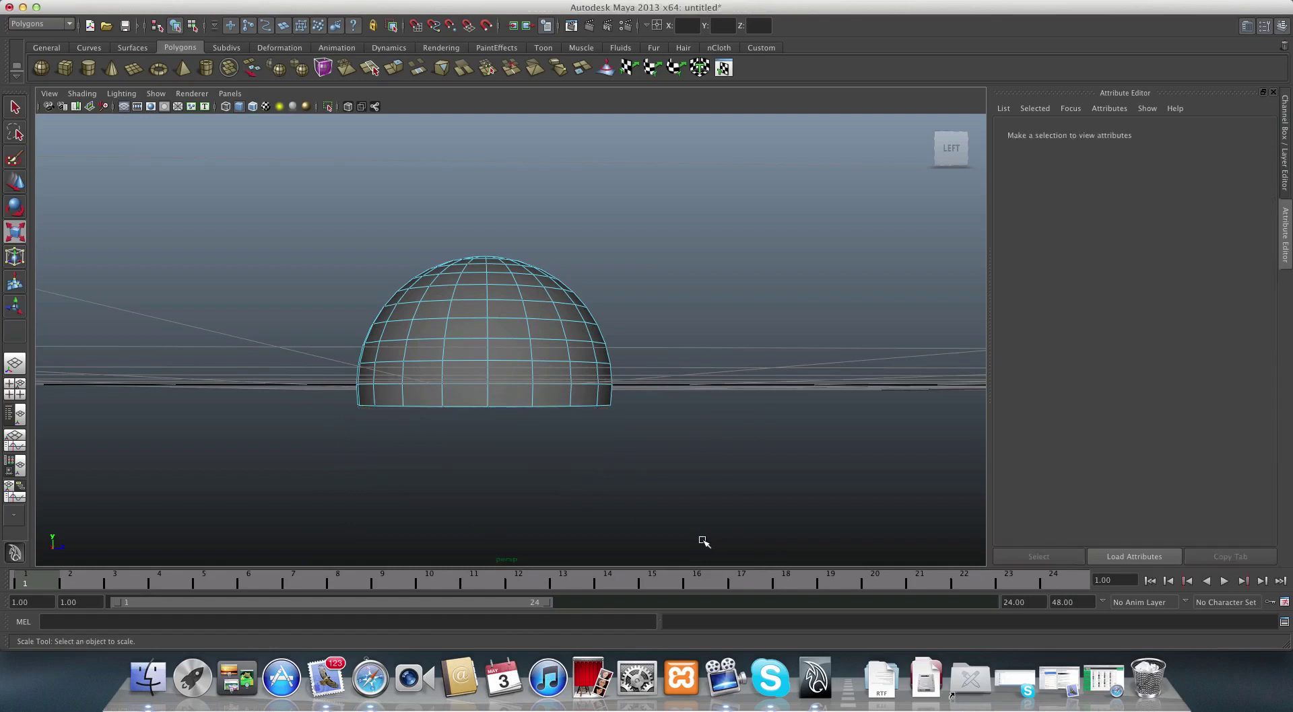
- Scale the hemisphere down in Y to about 0.241 of its height
right_click_drag(504, 394, 506, 432)
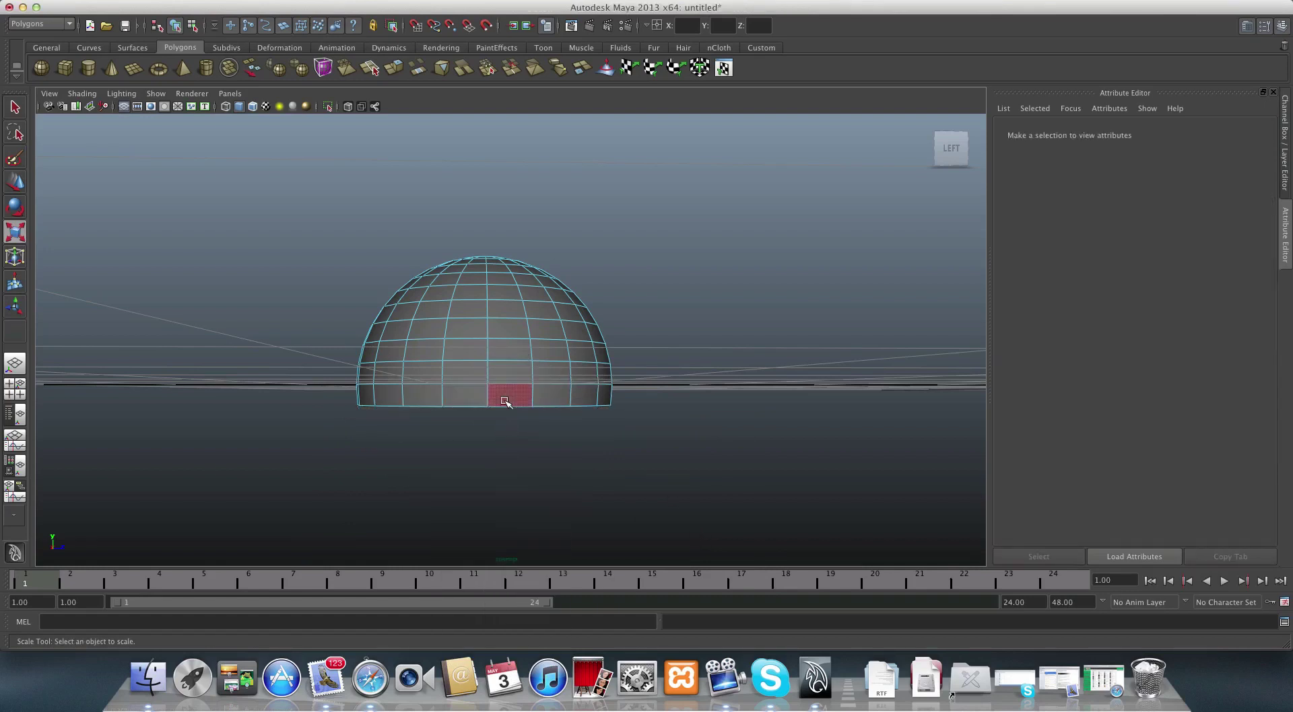
left_click(508, 395)
double_click(549, 396, "shift")
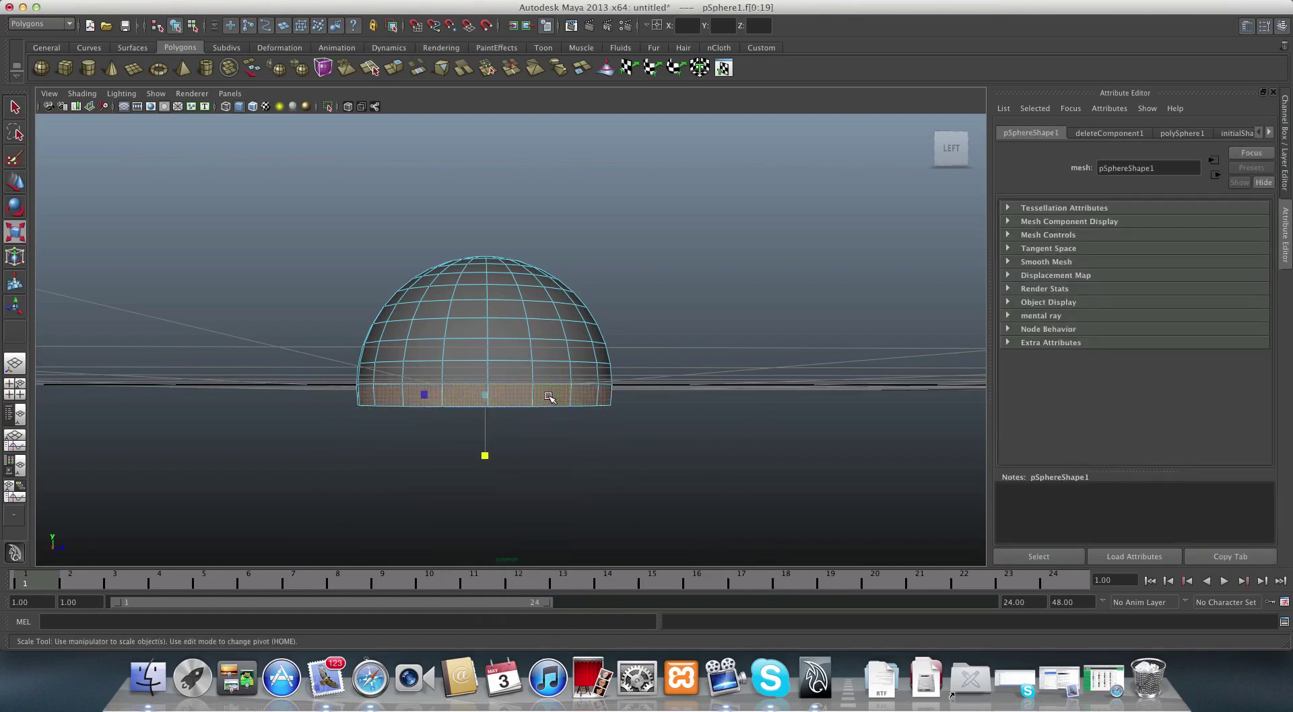
left_click(562, 437)
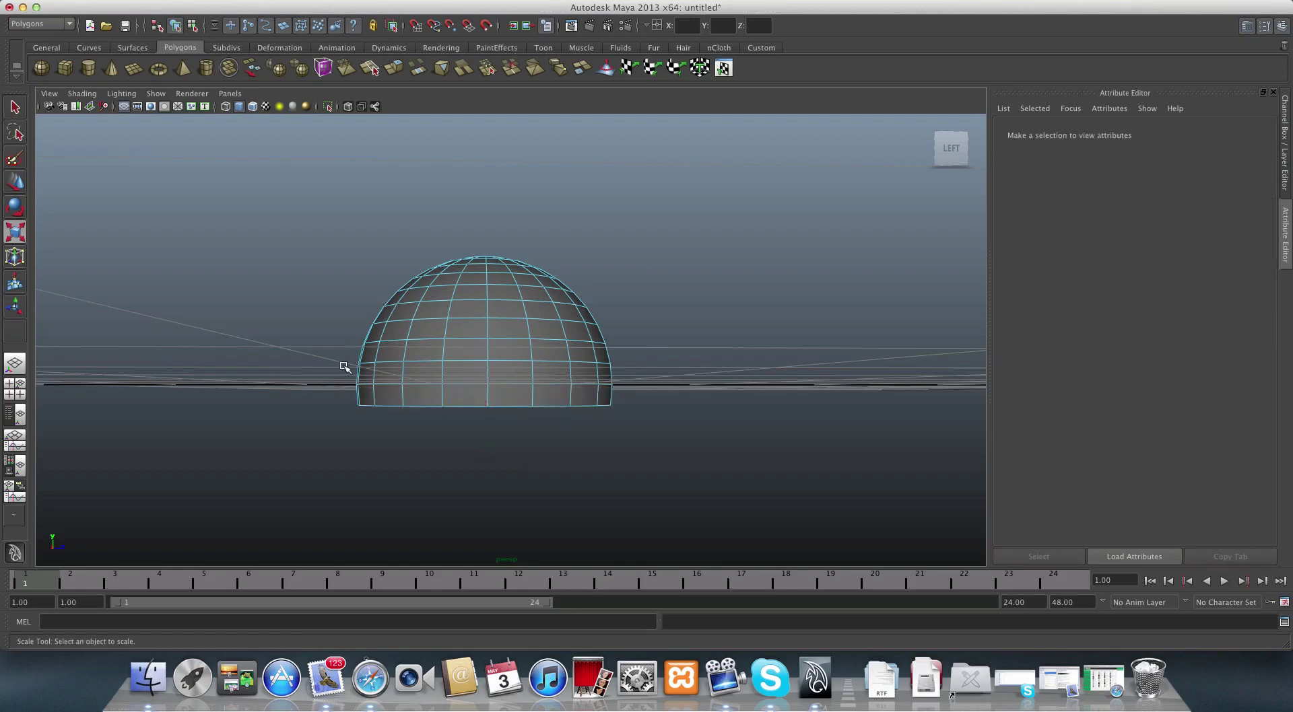
left_click(362, 374)
left_click_drag(485, 330, 566, 431)
scroll(597, 449, "up", 3)
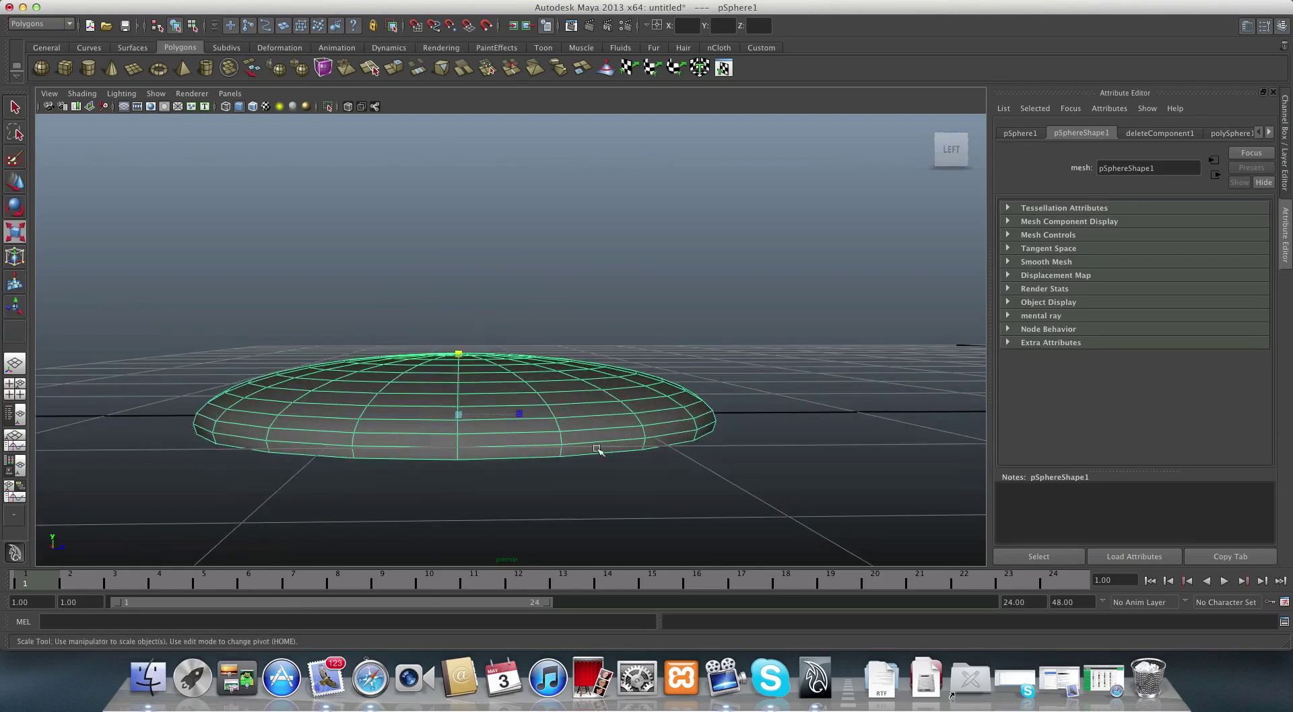
right_click_drag(596, 449, 572, 483)
left_click(601, 448)
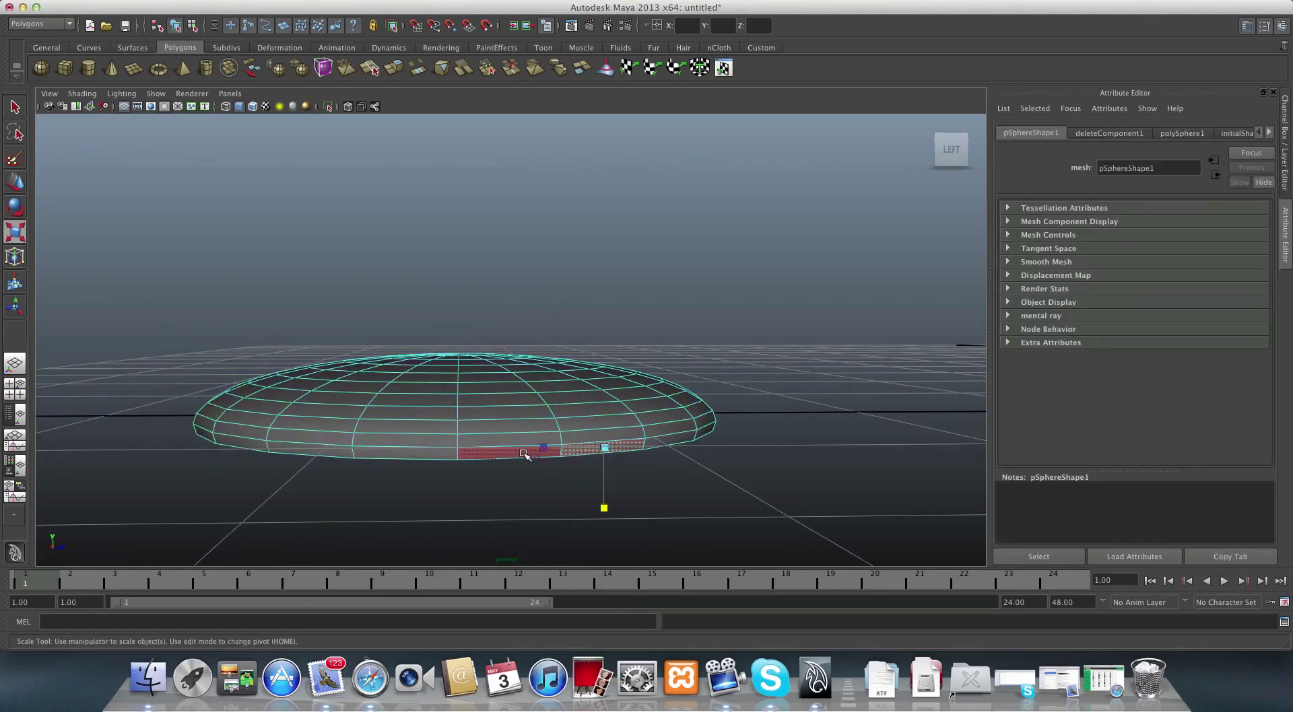
left_click(507, 454)
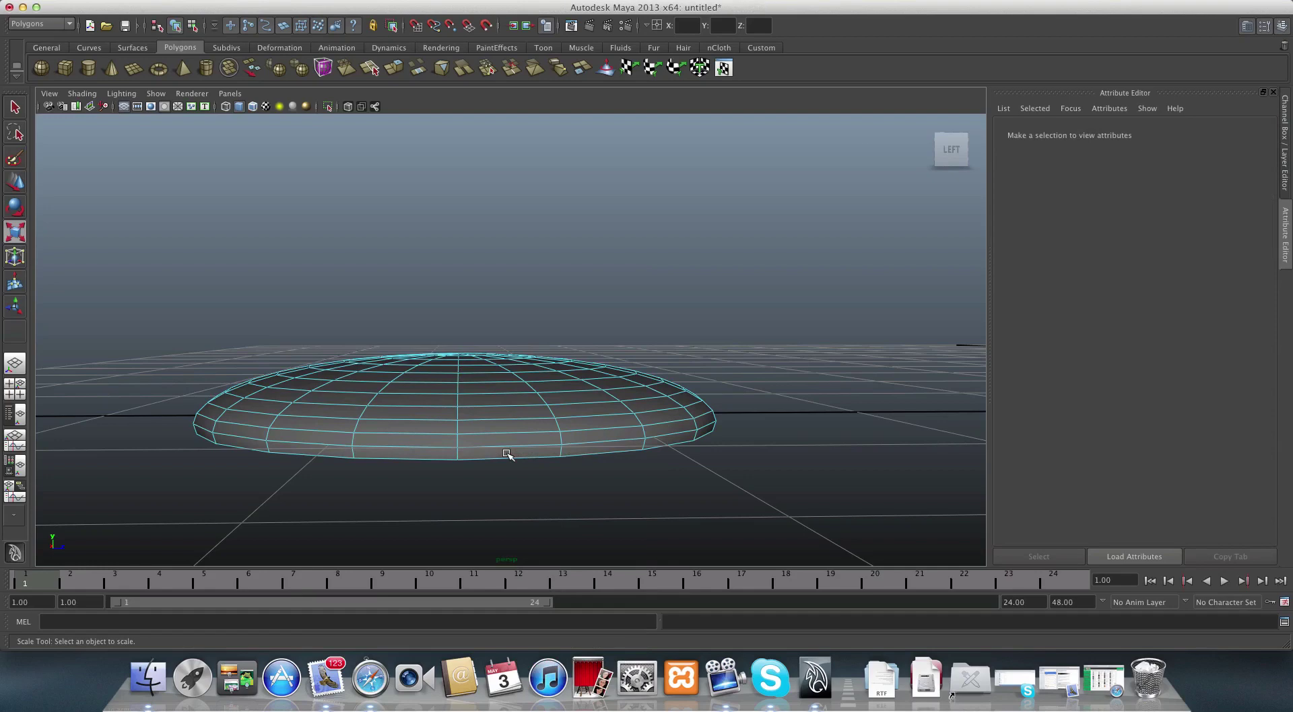
- Extrude the dome's bottom face loop outward twice
left_click(507, 454)
left_click(591, 483)
left_click(584, 451)
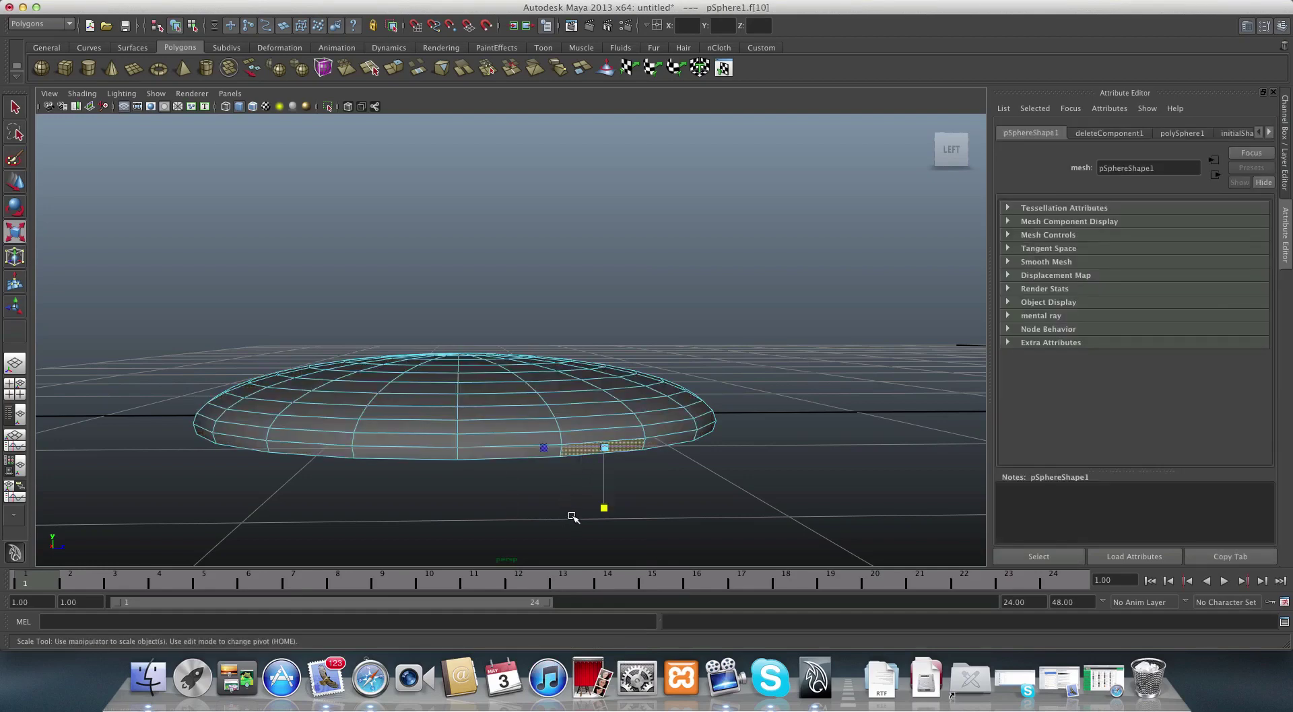
double_click(481, 455, "shift")
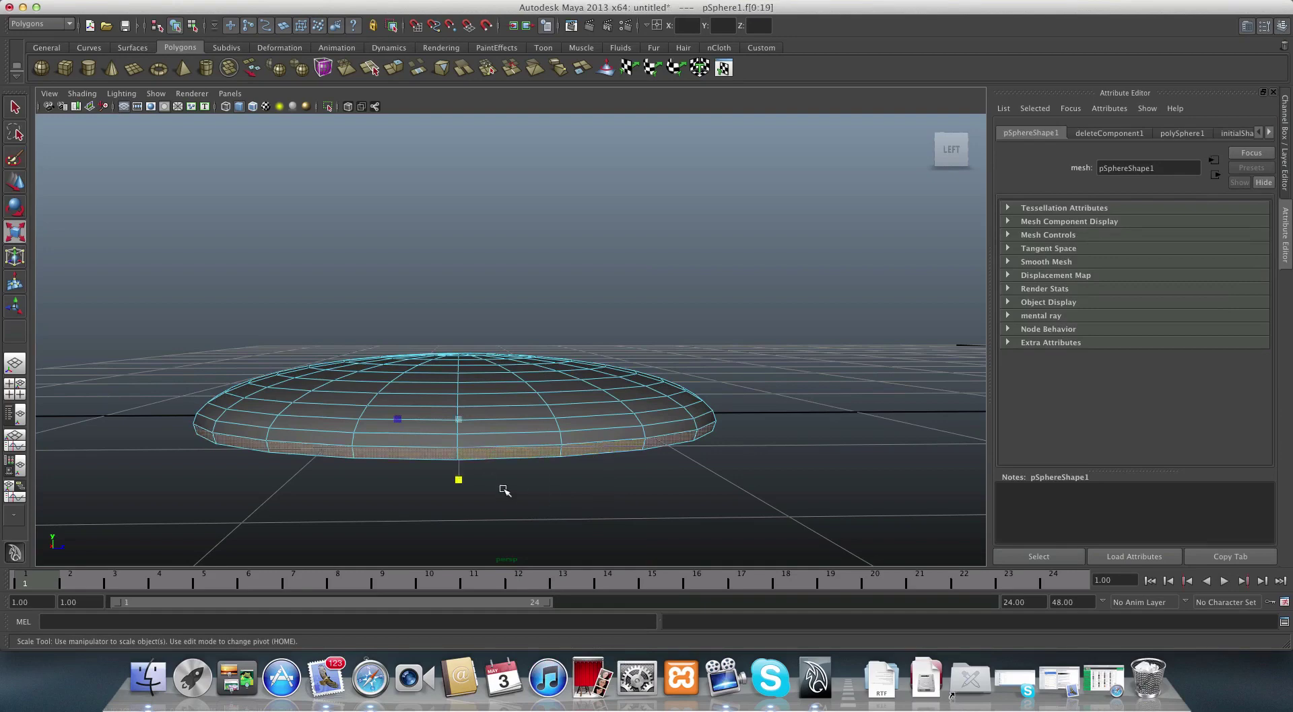
left_click(394, 68)
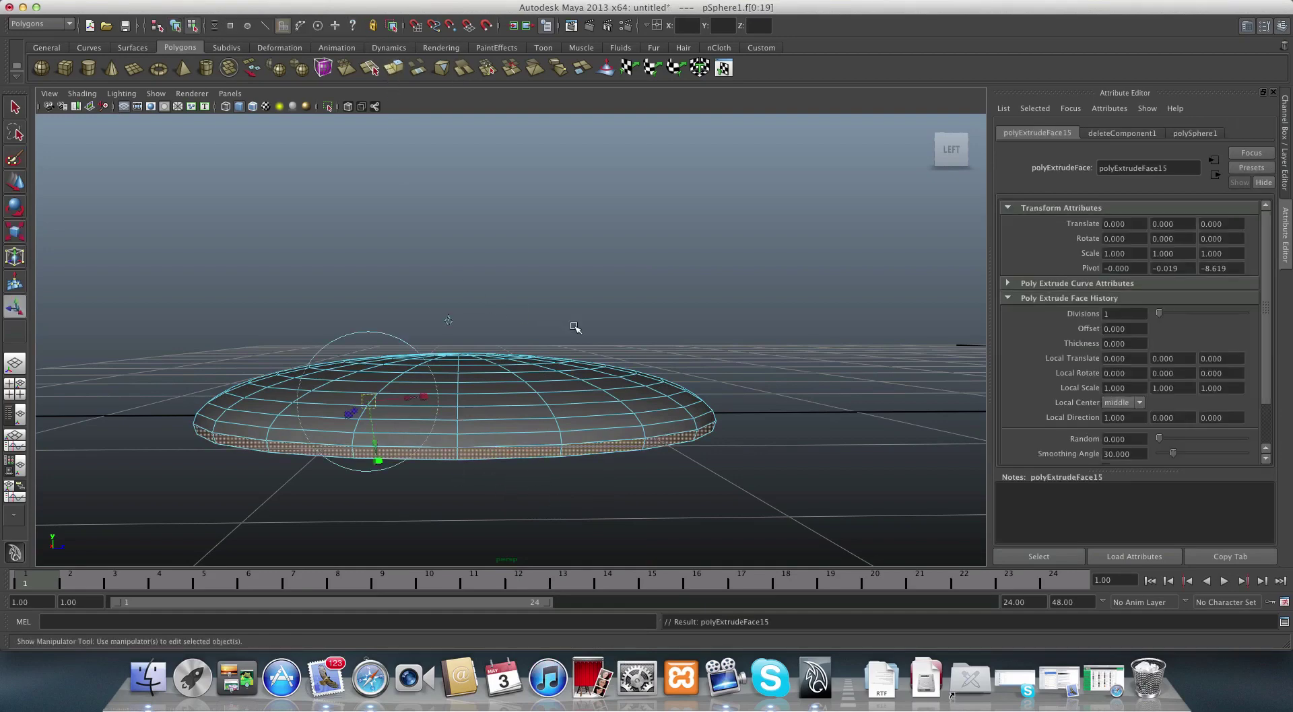
left_click_drag(577, 326, 567, 337, "alt")
left_click_drag(431, 344, 423, 312, "alt")
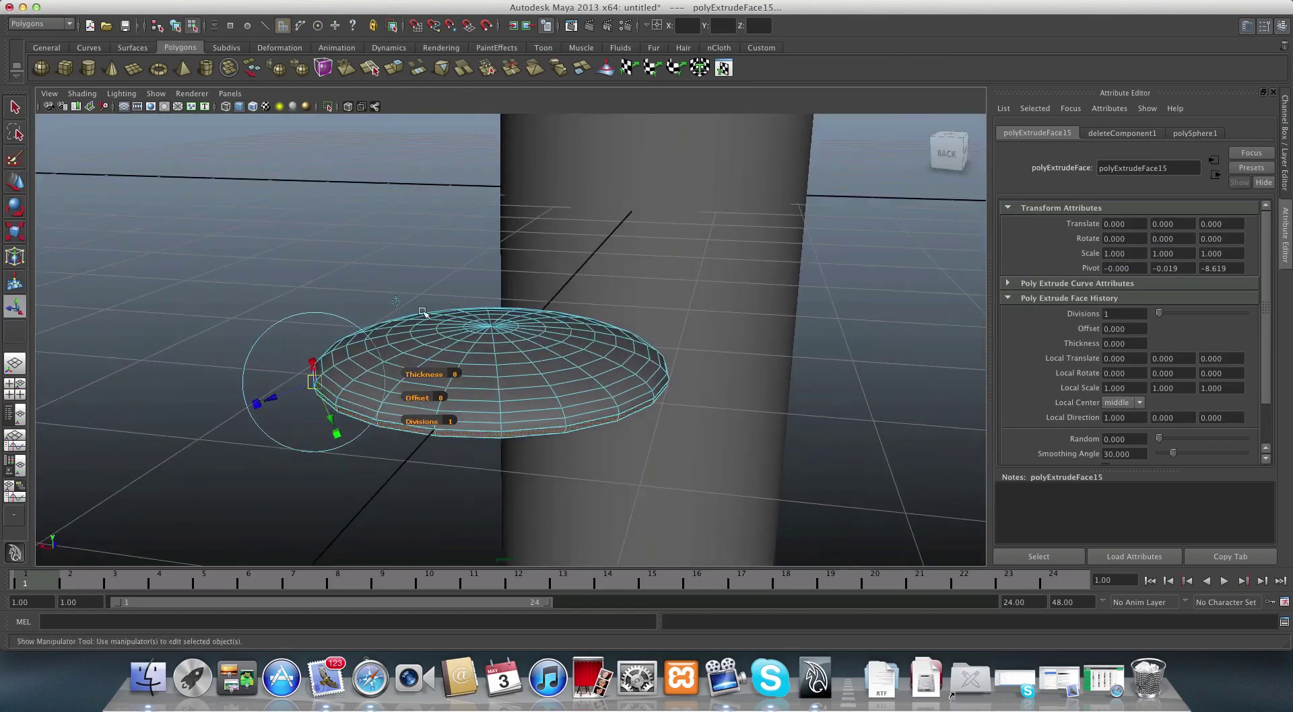
left_click_drag(273, 403, 266, 404)
left_click(265, 403)
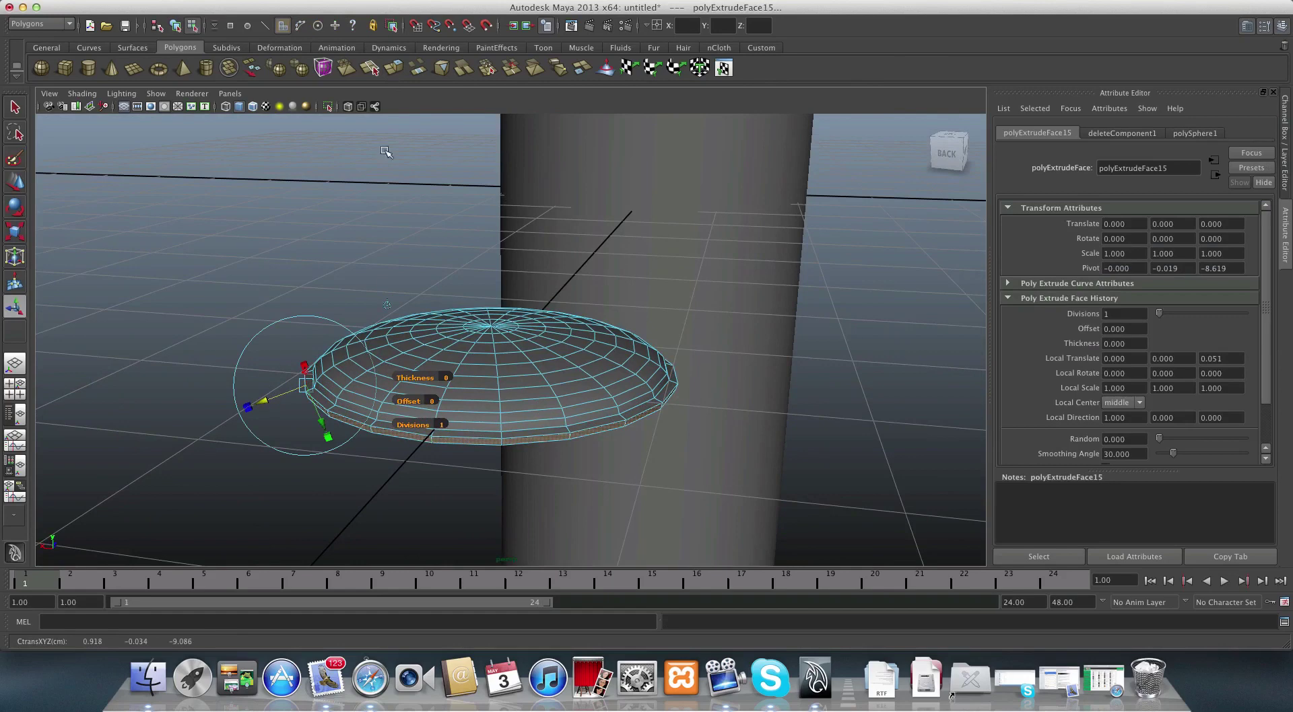
left_click(389, 68)
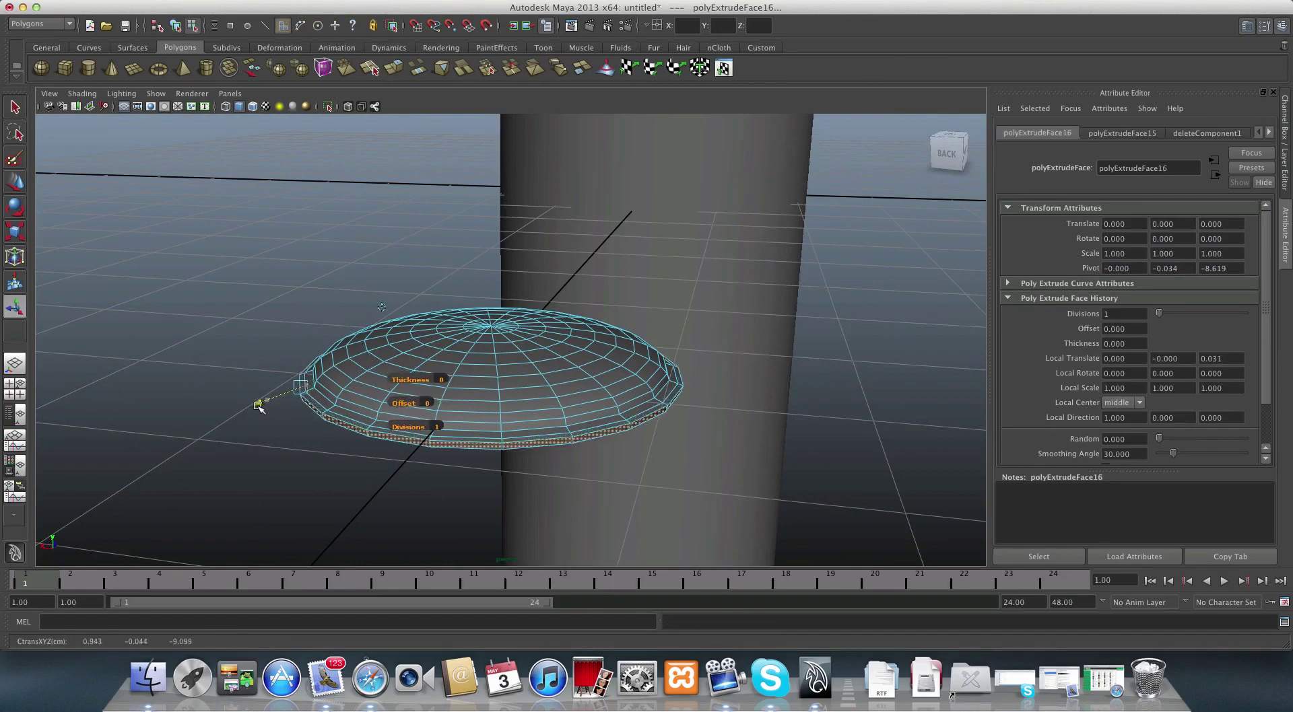
left_click_drag(257, 404, 255, 406)
left_click(257, 408)
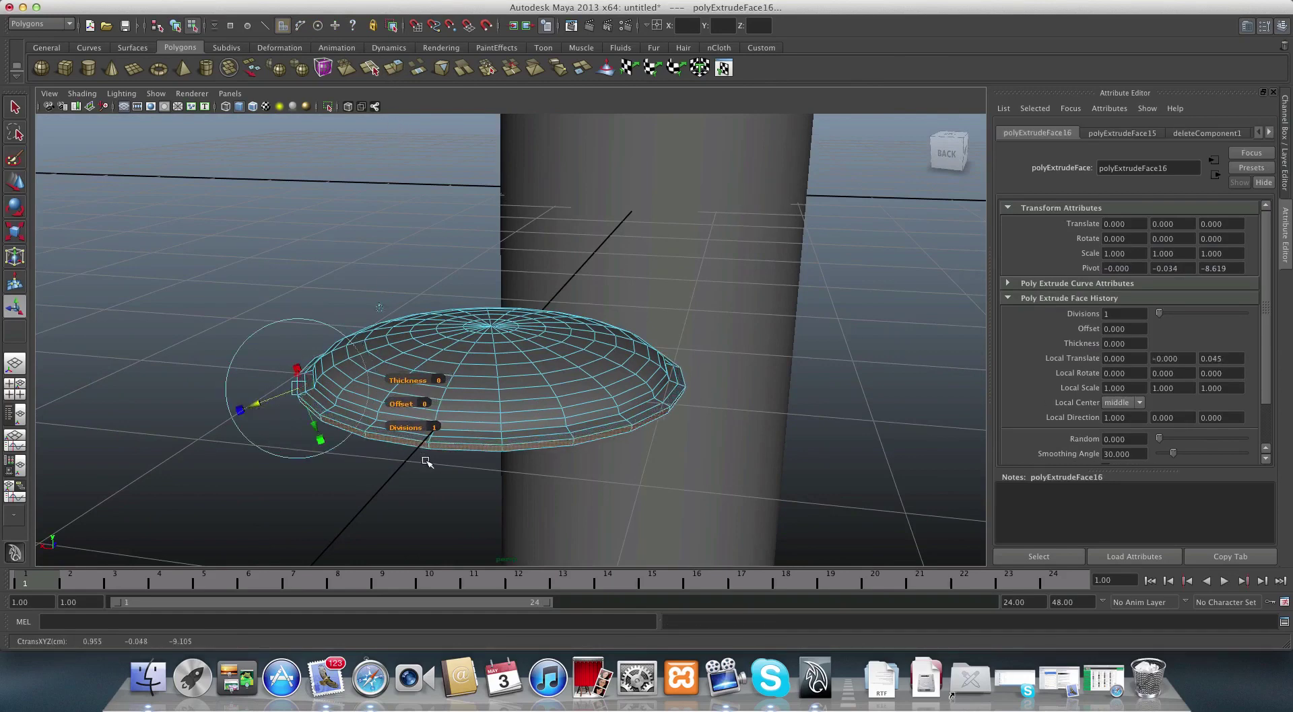
- Extrude the rim face ring slightly outward to add a thin band
left_click(474, 442)
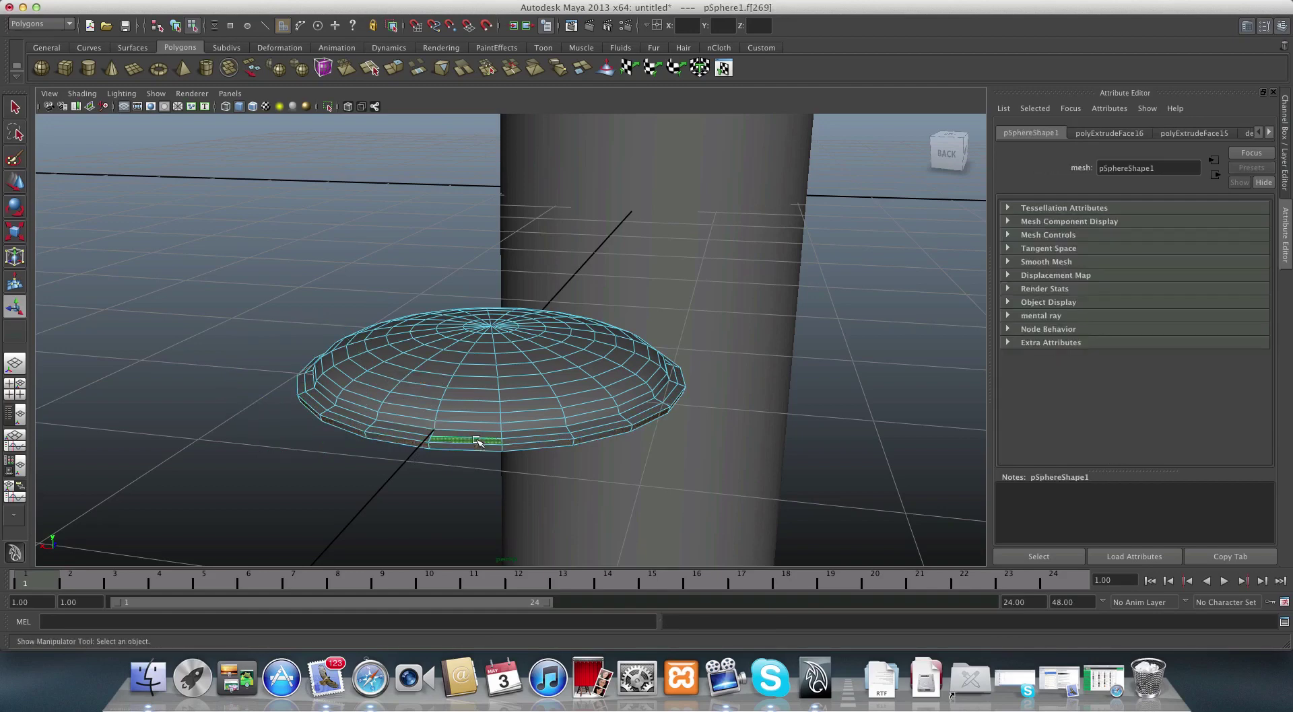
scroll(499, 476, "up", 3)
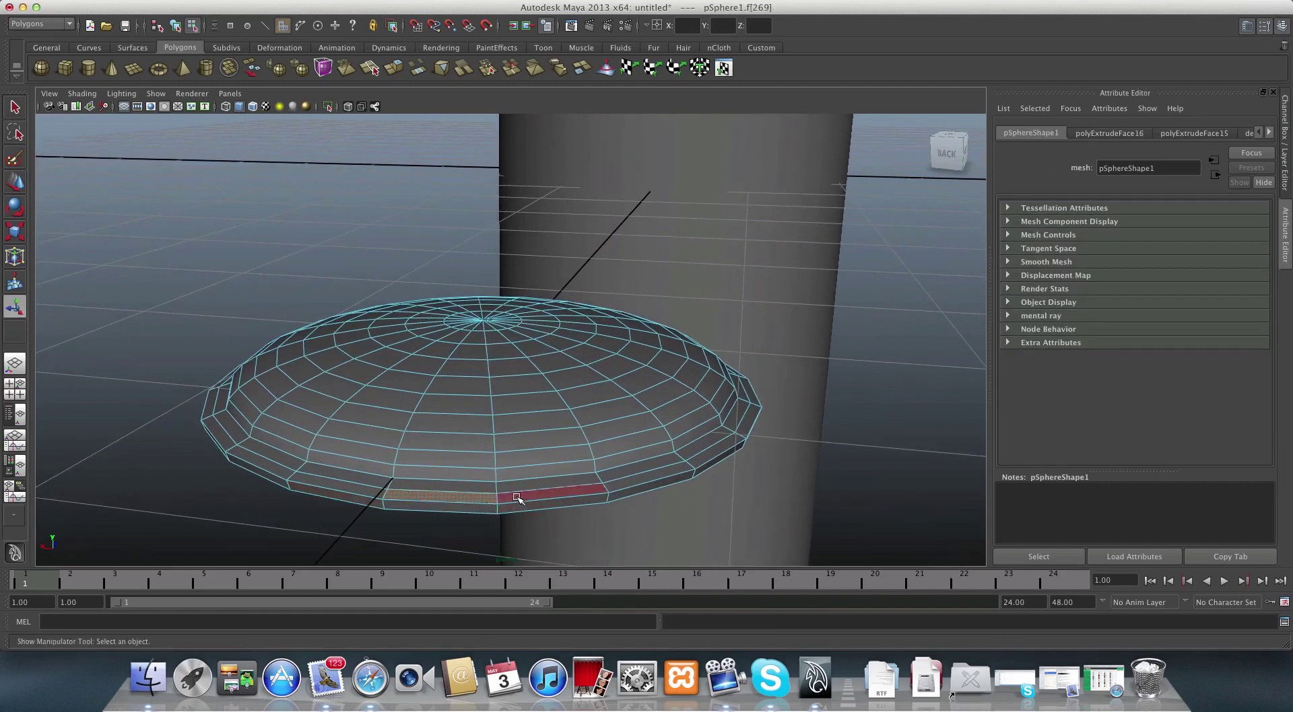
double_click(517, 497, "shift")
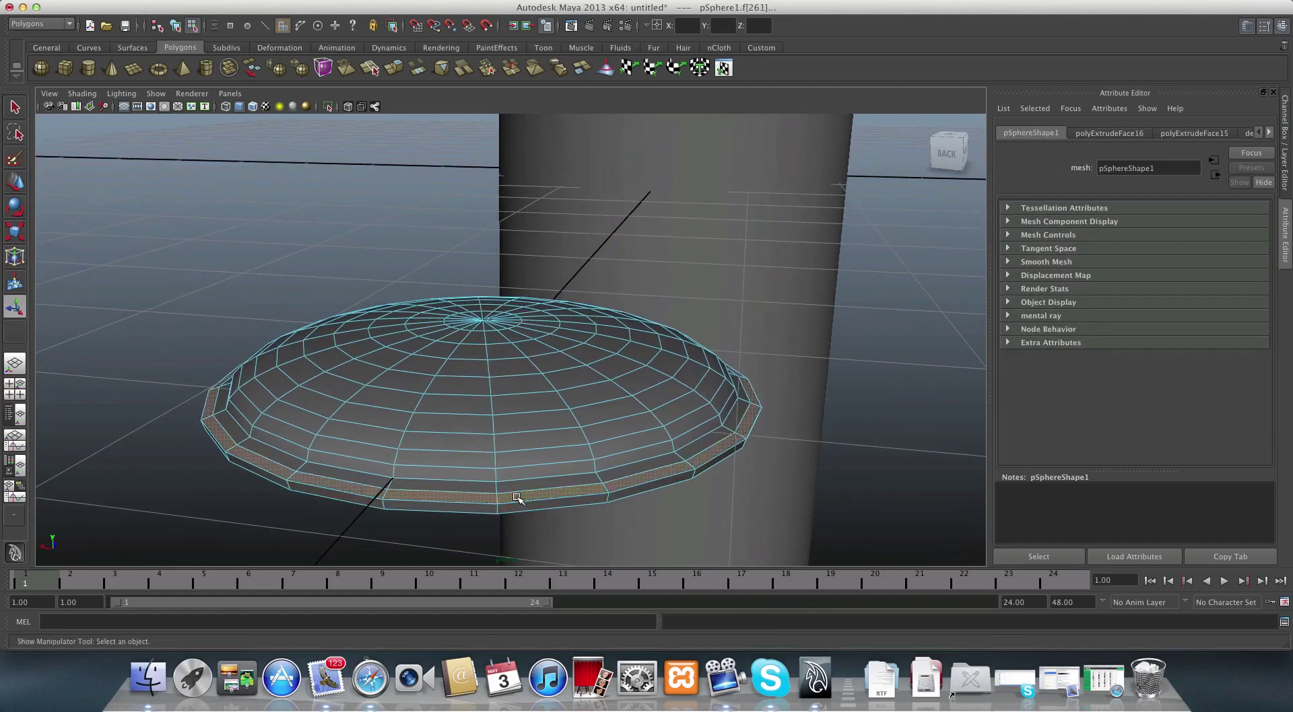
left_click(395, 68)
left_click_drag(194, 369, 190, 362)
left_click(190, 362)
scroll(478, 414, "down", 3)
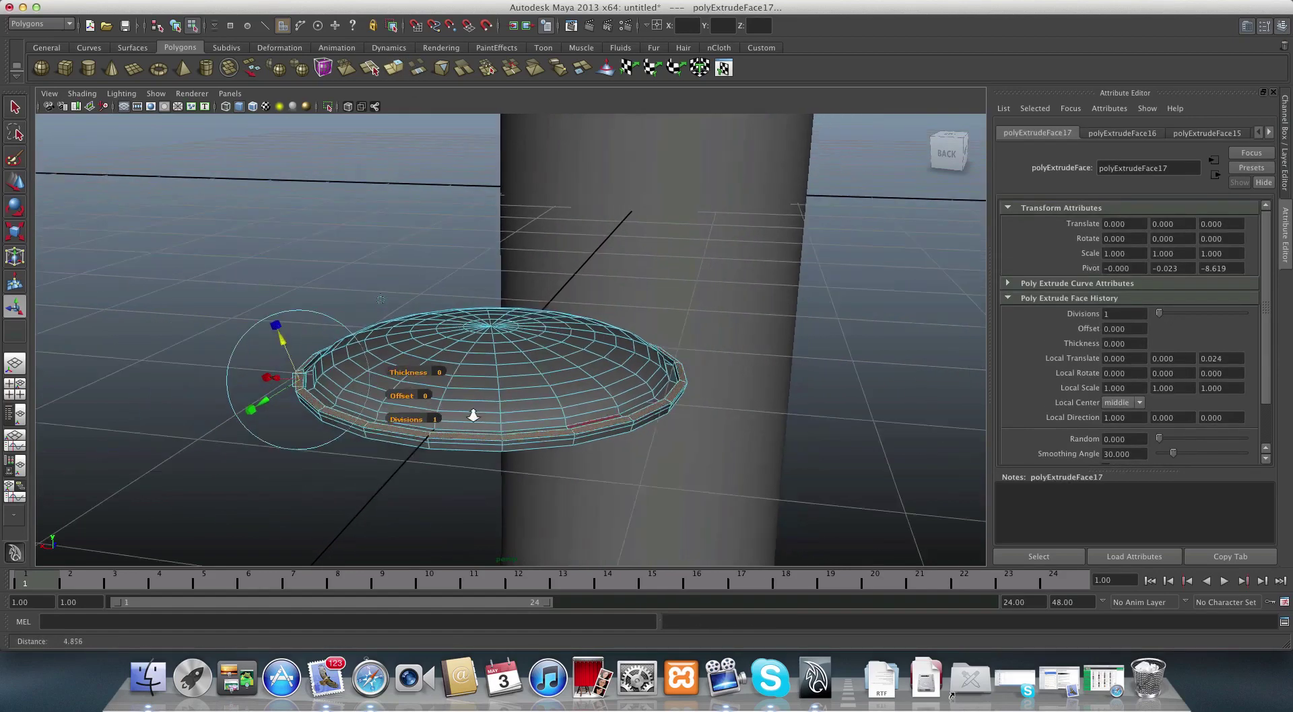
key("F8")
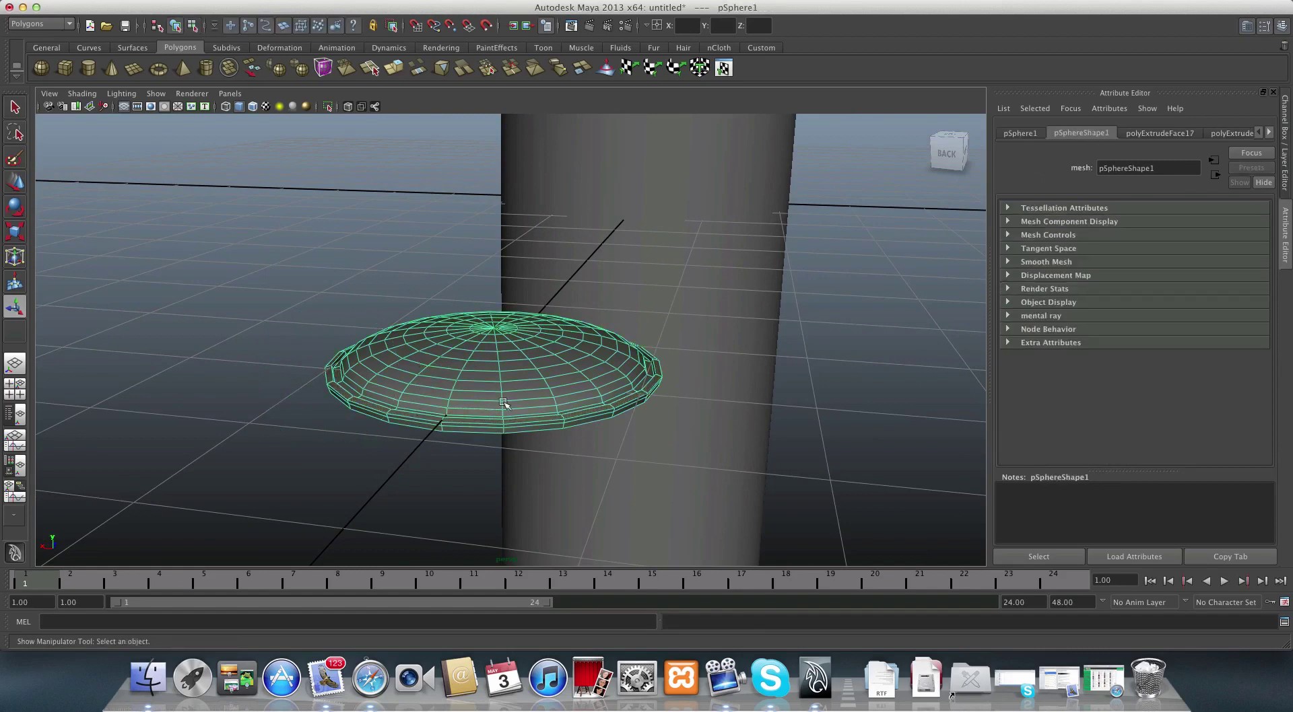
- Scale the flat disc up in Y into a taller dome
left_click_drag(508, 397, 404, 347, "alt")
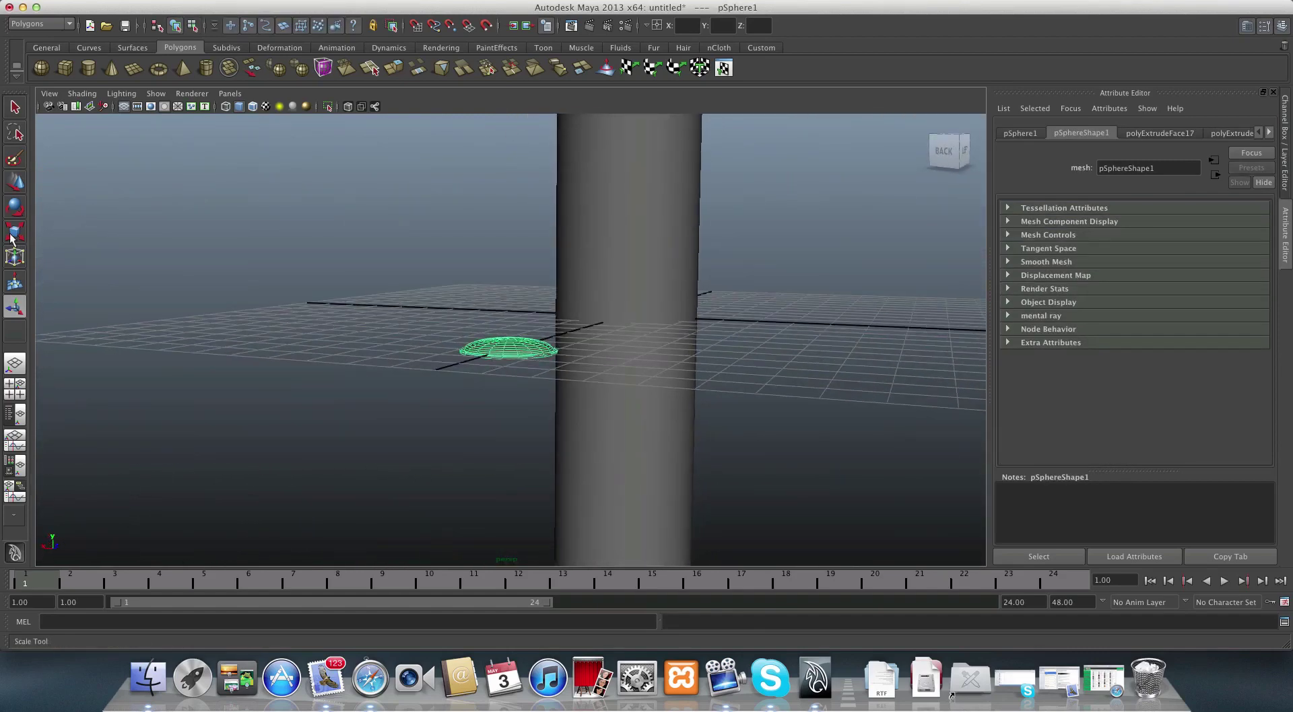
key("r")
left_click_drag(510, 288, 509, 260)
- Rotate the dome about X by roughly -87 degrees so it stands on edge
left_click_drag(429, 332, 754, 352, "alt")
right_click_drag(753, 352, 242, 285, "alt")
left_click_drag(242, 284, 427, 360, "alt")
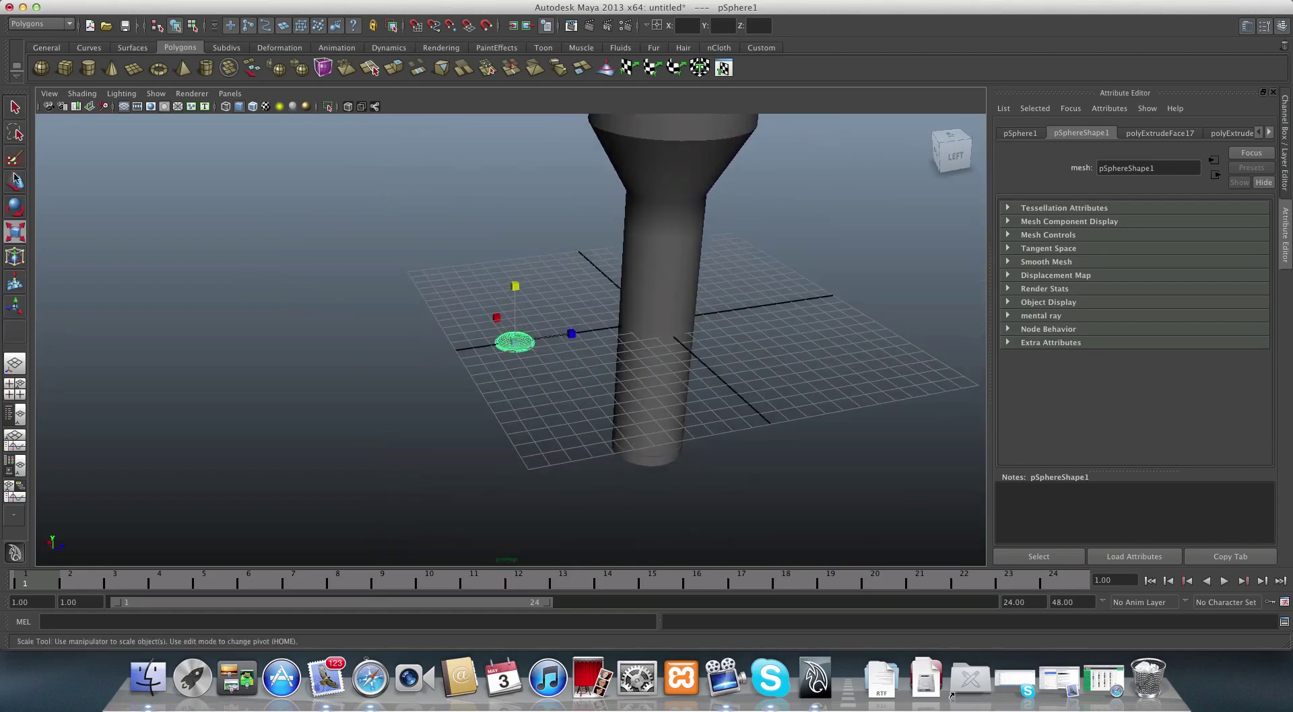
left_click(14, 210)
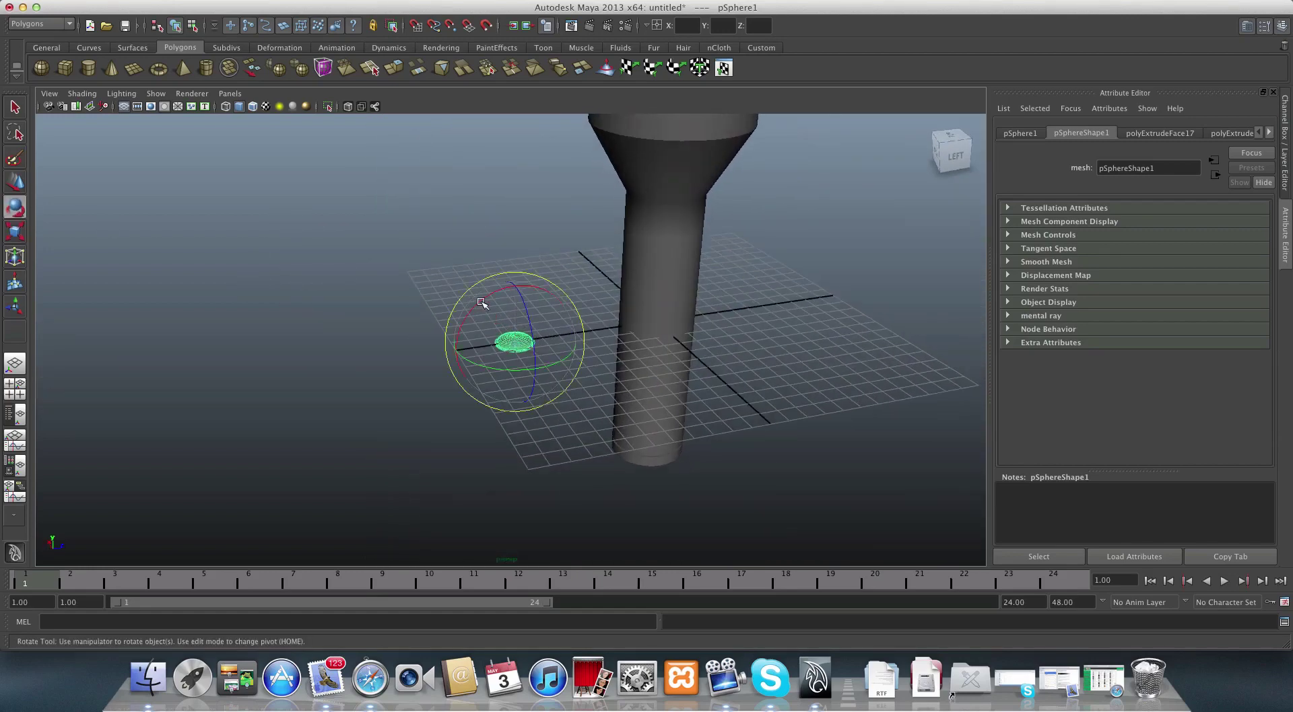
left_click_drag(482, 303, 674, 382)
right_click_drag(674, 381, 609, 401, "alt")
left_click_drag(608, 401, 496, 398, "alt")
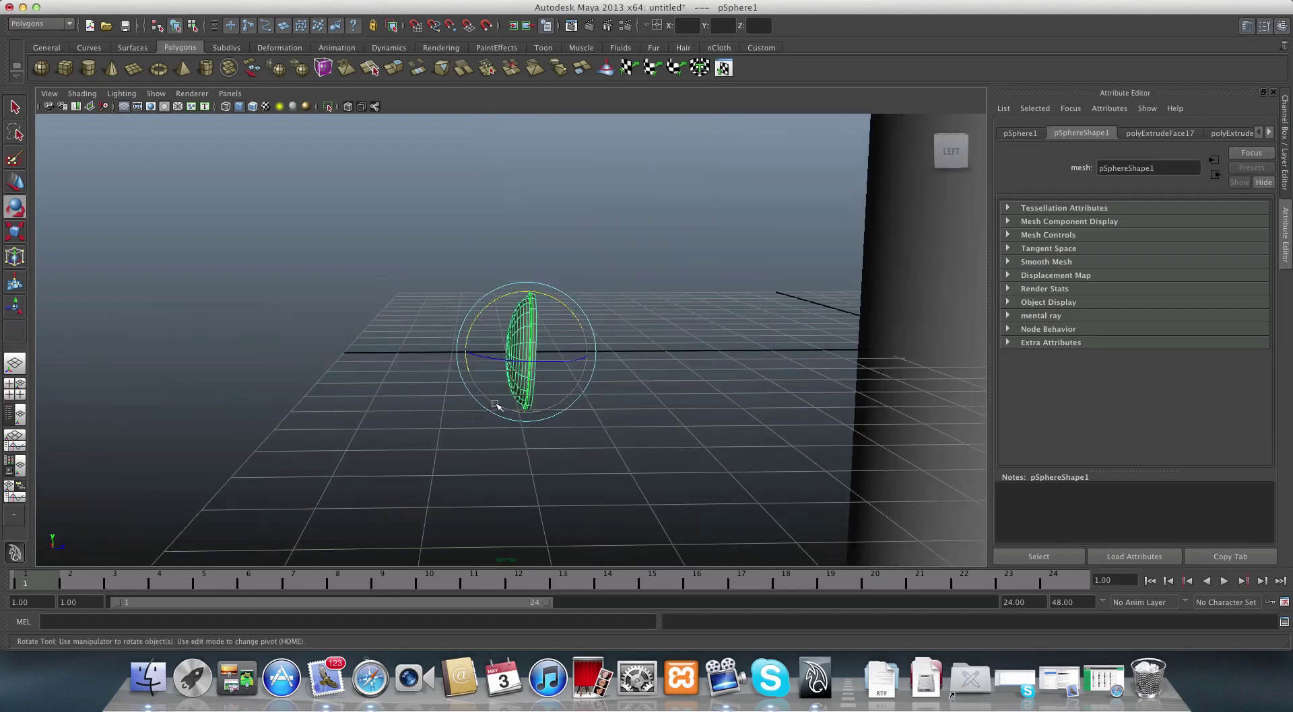
left_click(1282, 27)
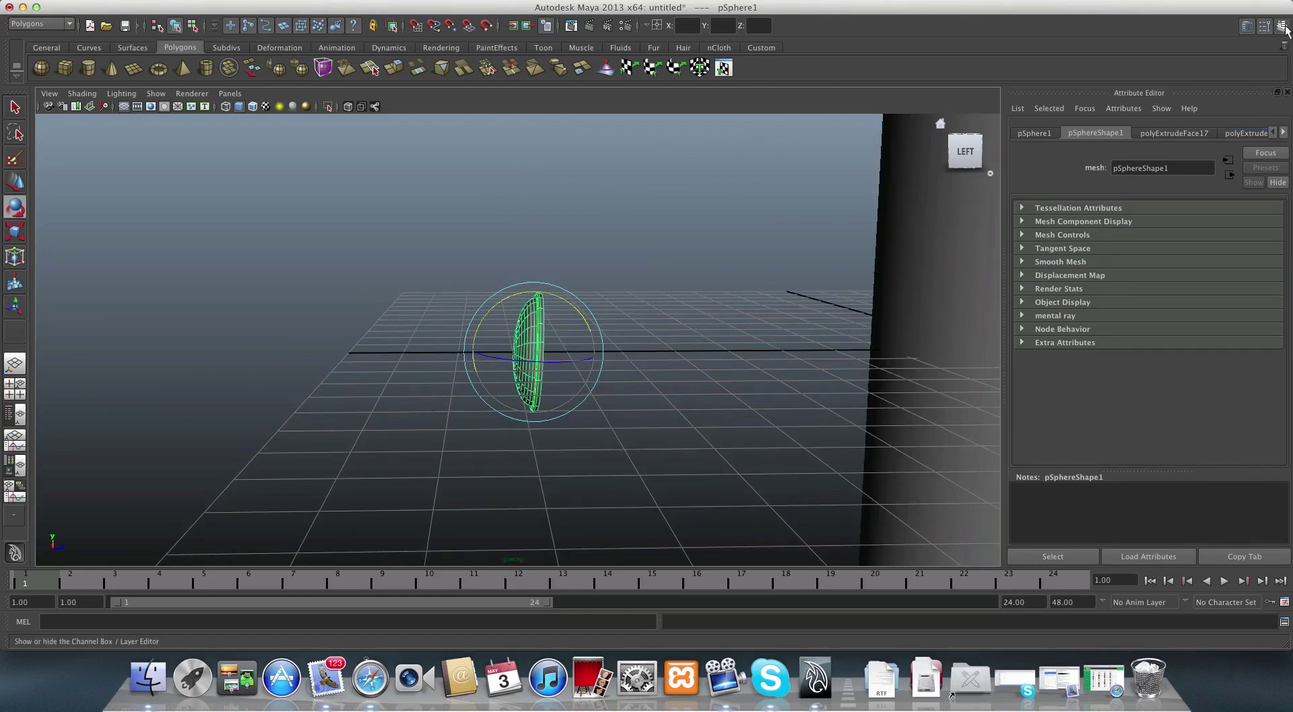
- Set the dome's Rotate X to -90 in the Channel Box
left_click(1280, 28)
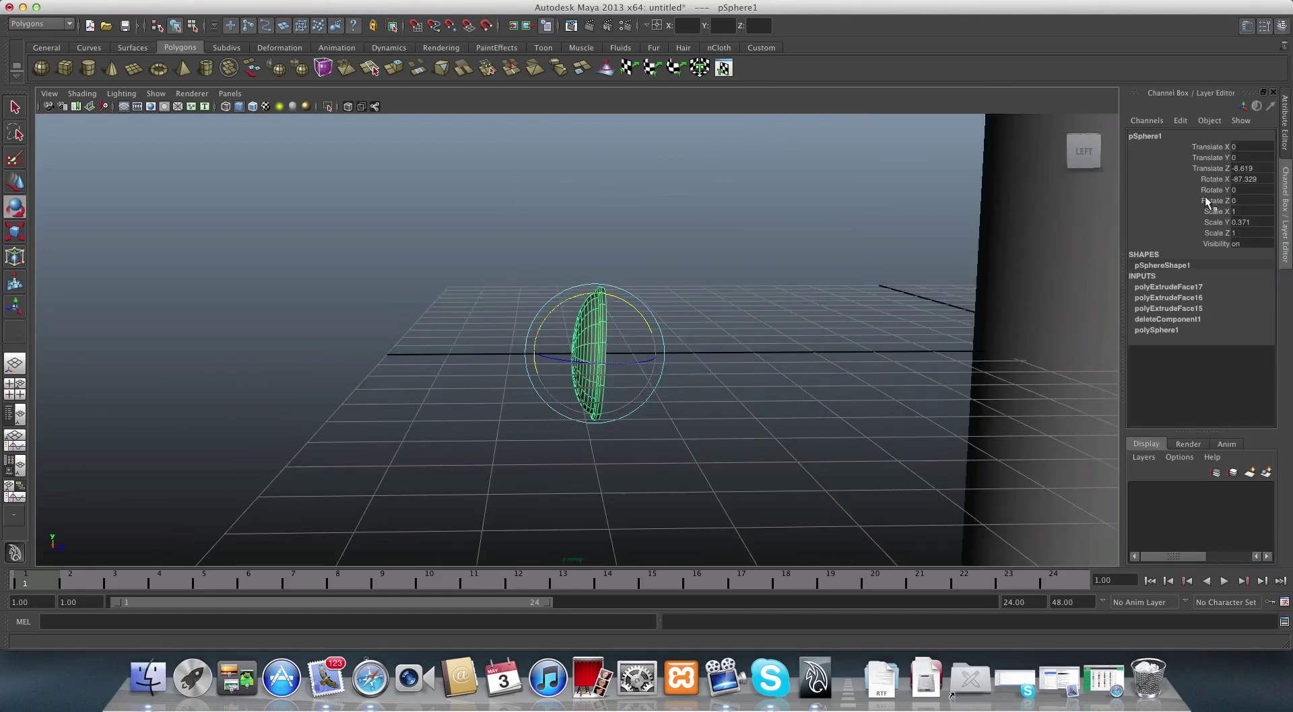
left_click(1242, 180)
mouse_move(569, 305)
left_mouse_down()
mouse_move(586, 298)
mouse_move(561, 307)
mouse_move(575, 309)
left_mouse_up()
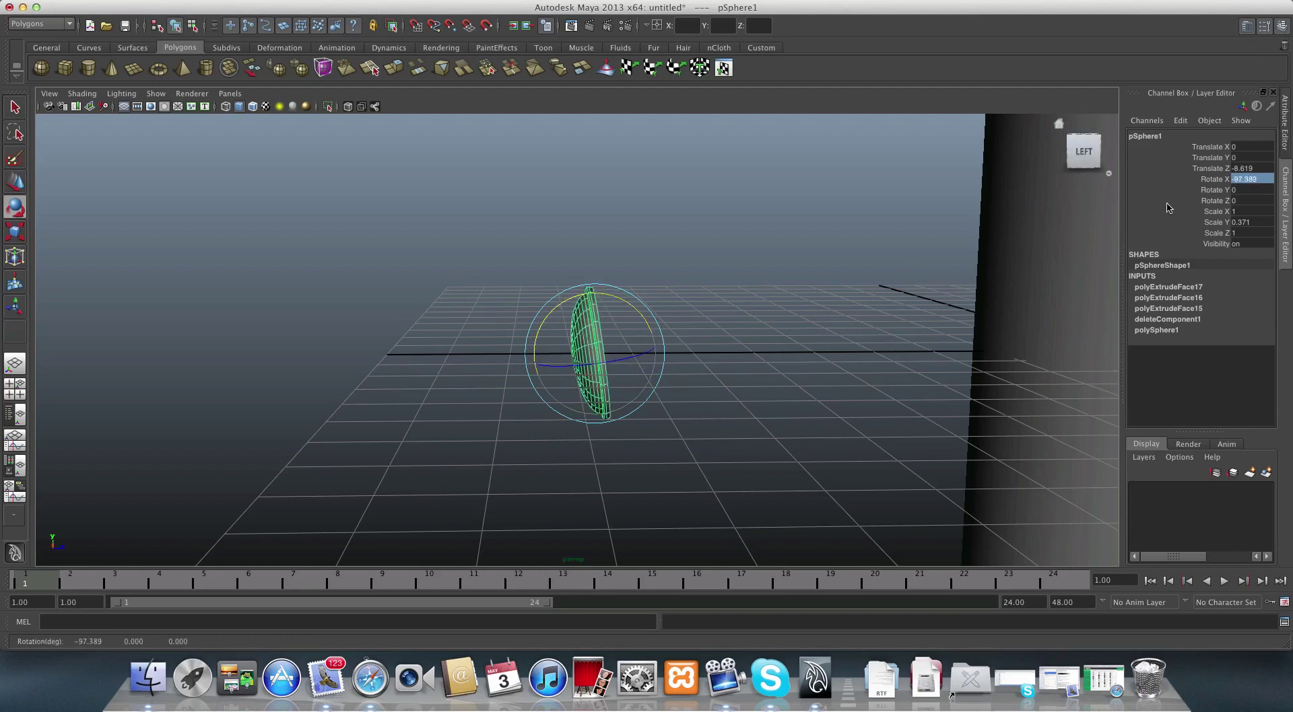
left_click(1246, 179)
type("-90")
key("Return")
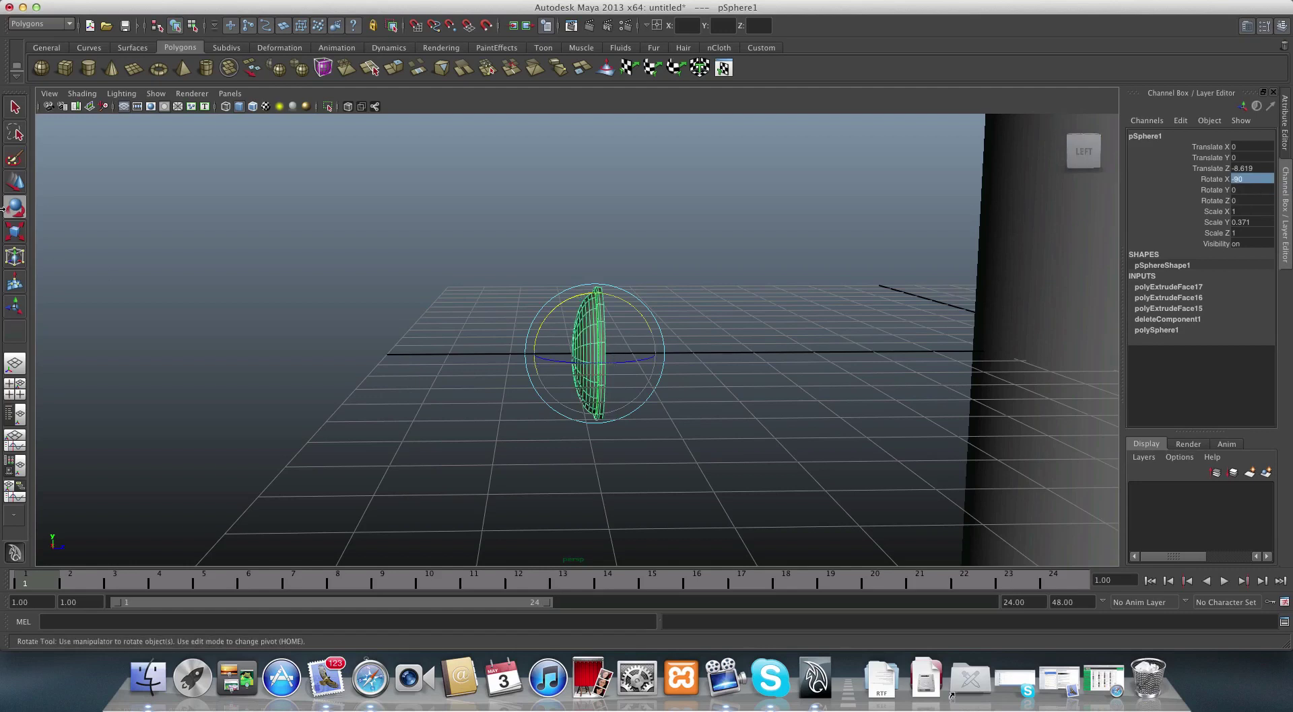
- Move the dome against the stem to Translate Y 5.973, Z -2.215, then duplicate it
key("w")
left_click_drag(635, 354, 741, 424)
left_click_drag(725, 370, 725, 367)
left_click_drag(725, 272, 722, 180)
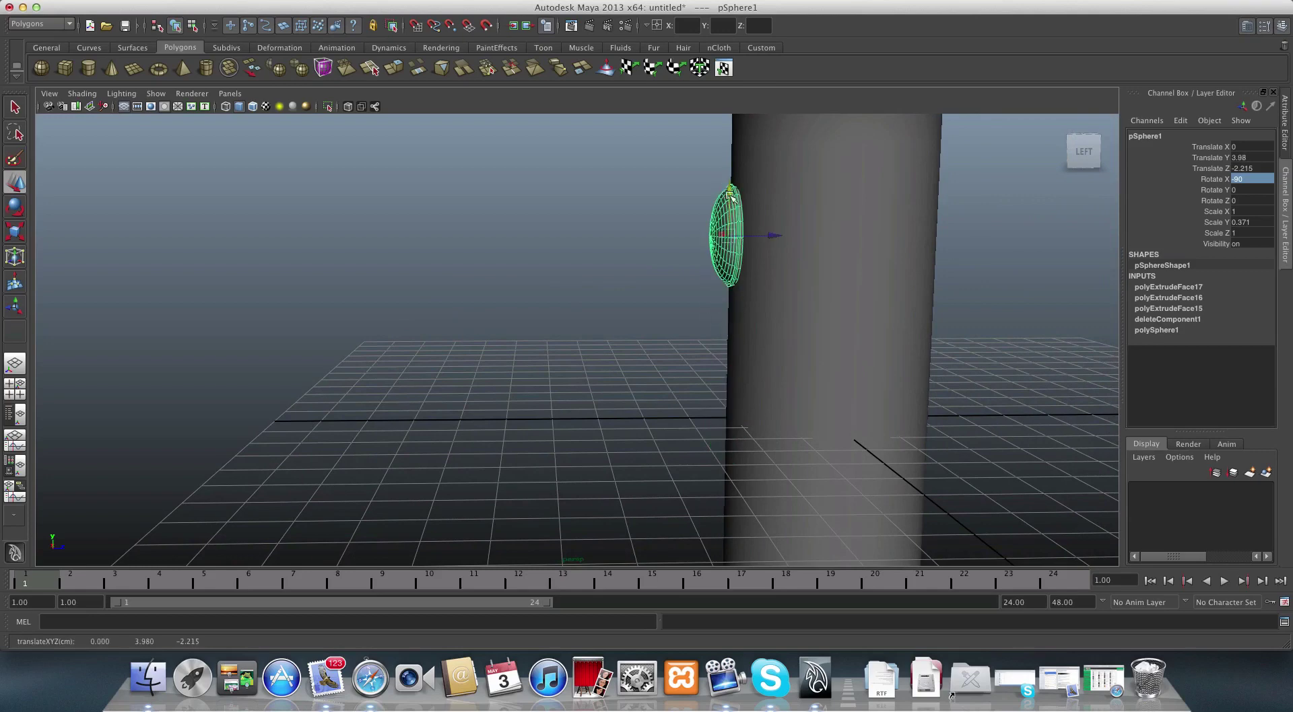
middle_click_drag(722, 180, 713, 316, "alt")
left_click_drag(707, 320, 711, 208)
mouse_move(756, 261)
left_mouse_down("alt")
mouse_move(745, 295)
mouse_move(755, 278)
left_mouse_up("alt")
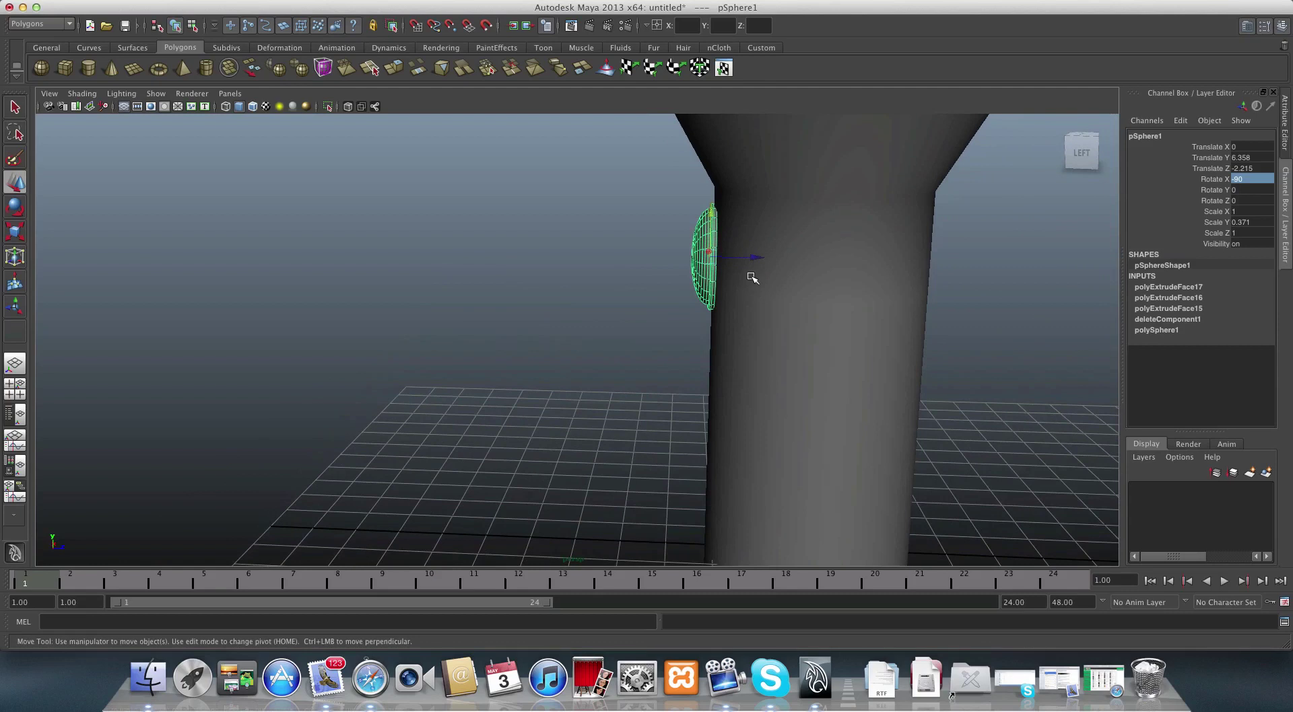
left_click_drag(713, 210, 711, 231)
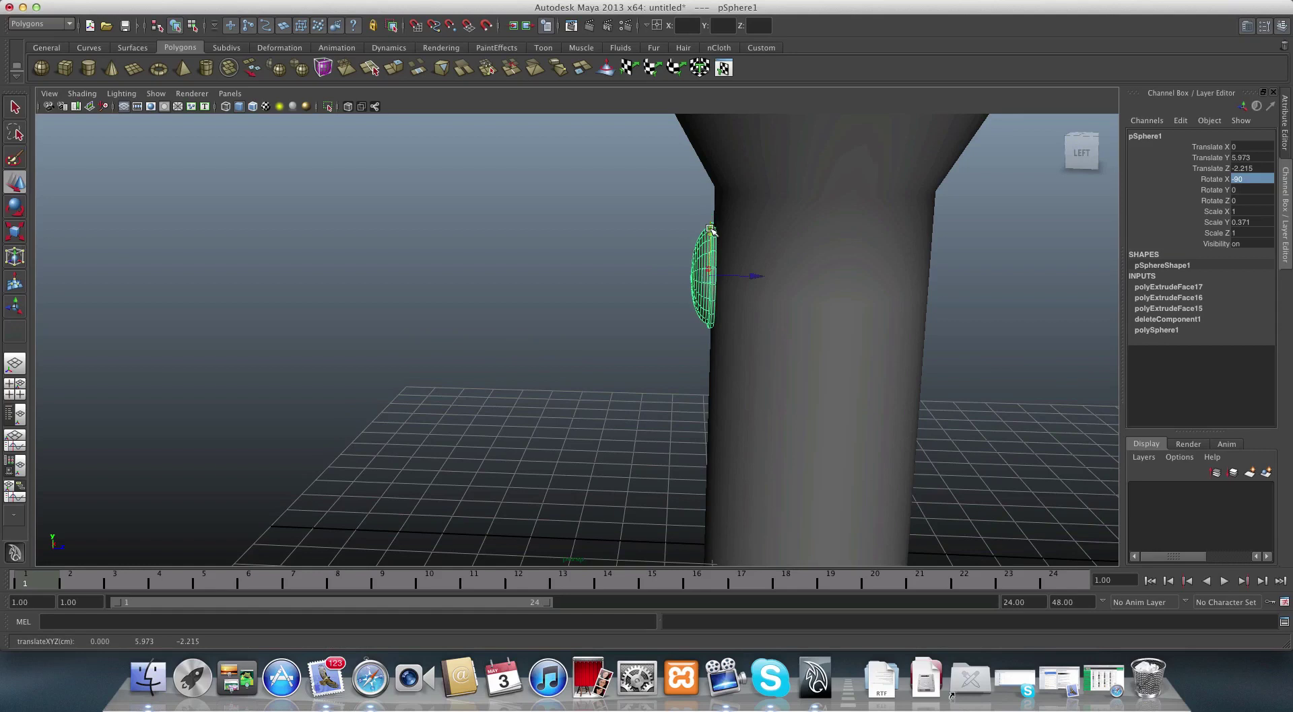
key("ctrl+d")
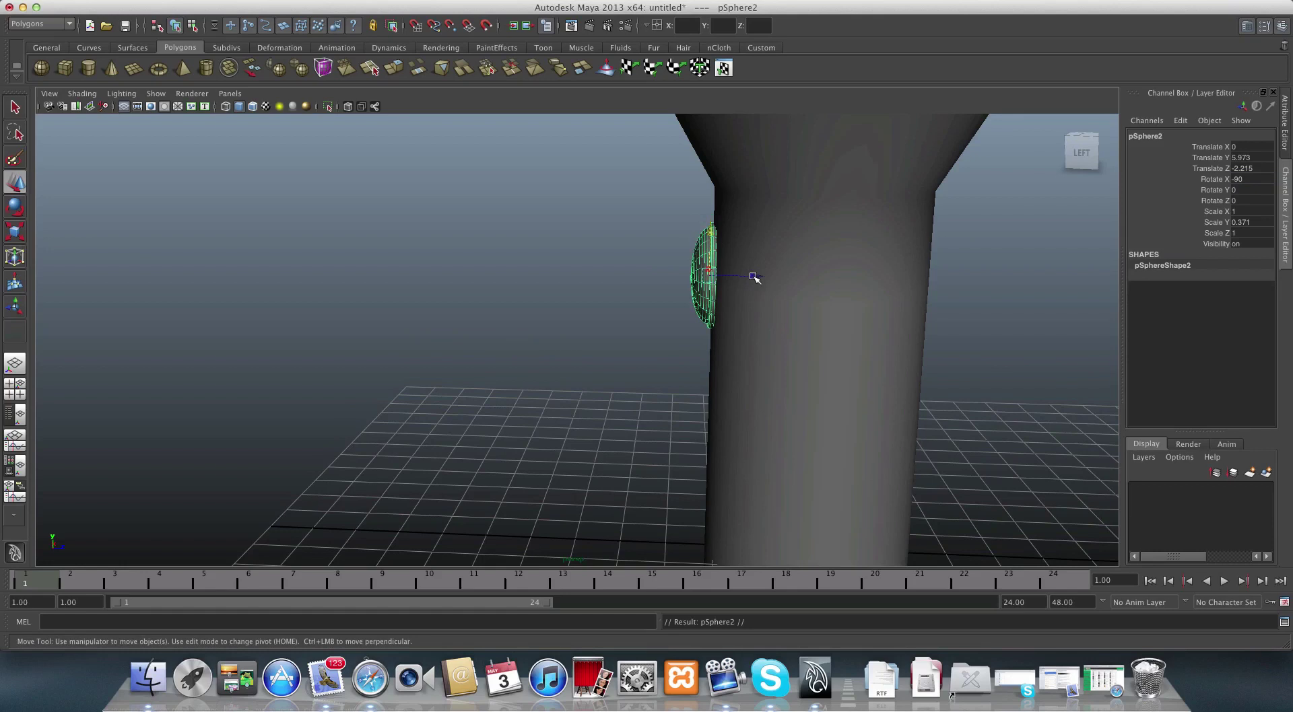
- Undo the duplicate and reselect the original dome
key("ctrl+z")
left_click(653, 280)
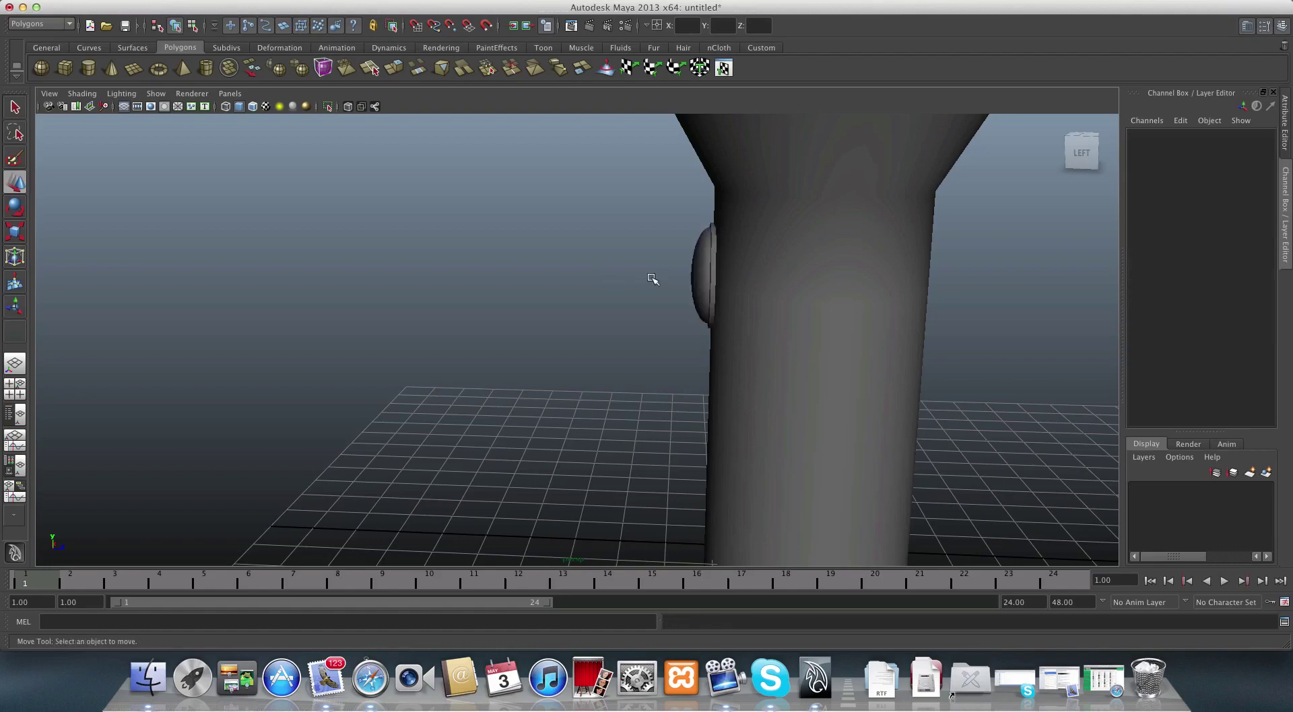
left_click(694, 275)
mouse_move(694, 275)
left_mouse_down("alt")
mouse_move(776, 303)
mouse_move(848, 268)
mouse_move(771, 292)
mouse_move(640, 283)
mouse_move(660, 274)
mouse_move(826, 315)
mouse_move(774, 317)
mouse_move(756, 331)
mouse_move(678, 276)
left_mouse_up("alt")
left_click(669, 286)
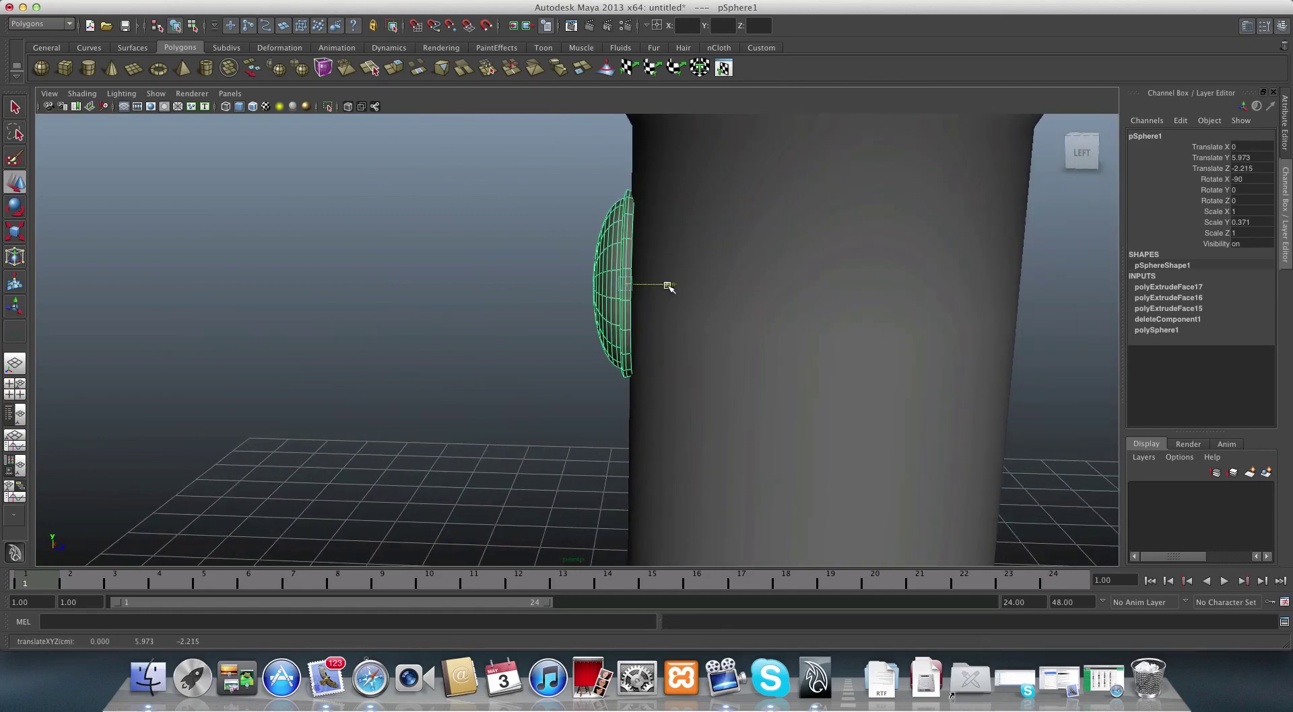
left_click_drag(669, 285, 547, 254, "alt")
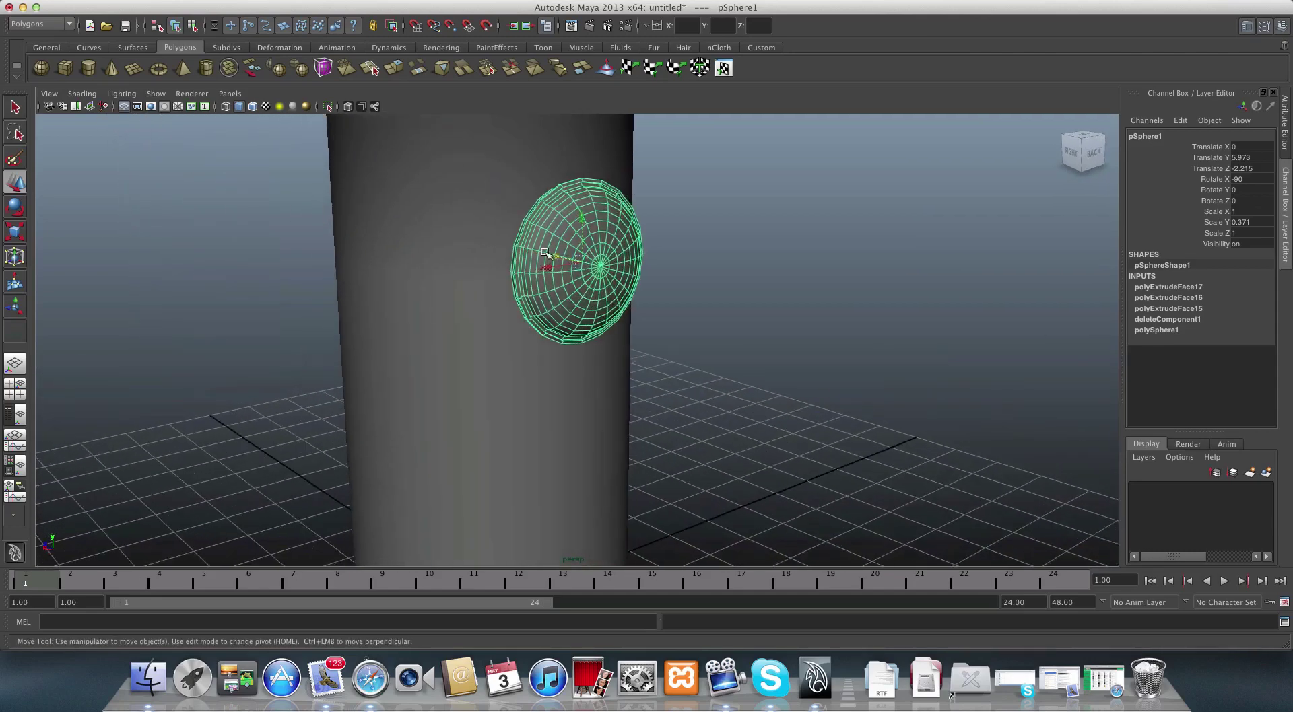
- Orbit around the stem and dome, then open the menu-set dropdown
left_click(1071, 152)
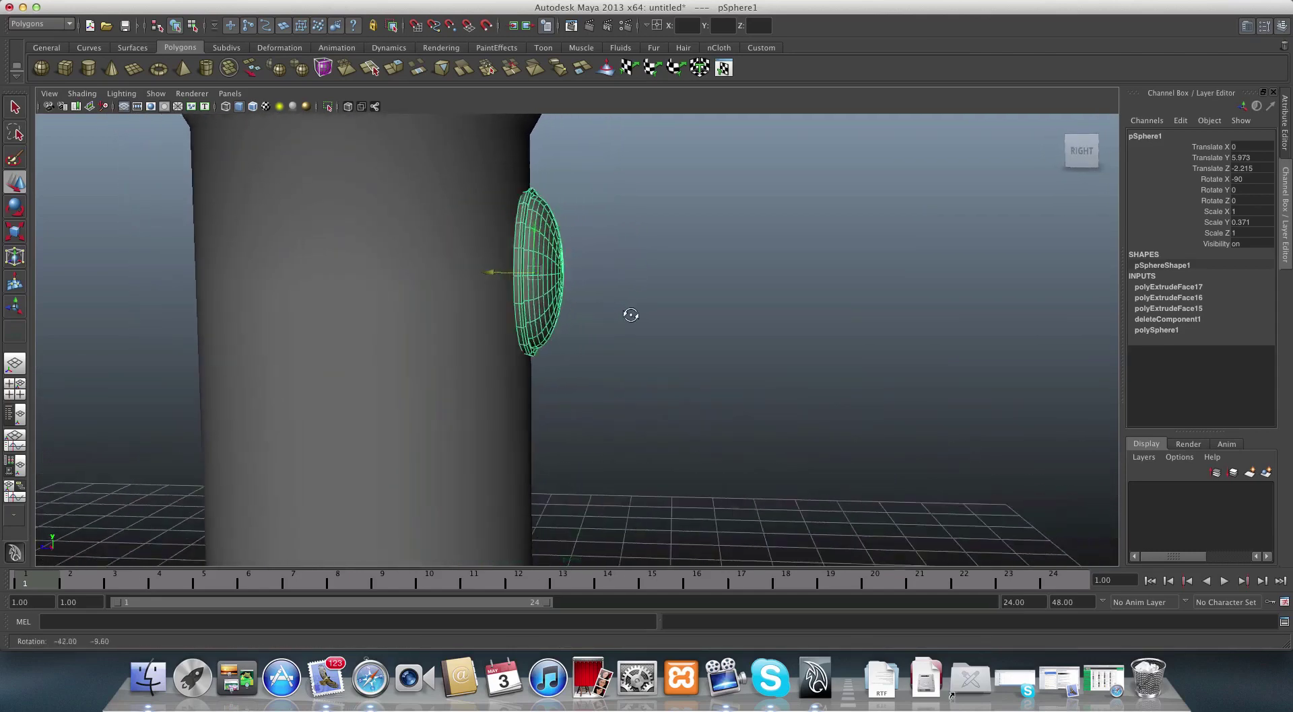
left_click_drag(510, 307, 427, 257, "alt")
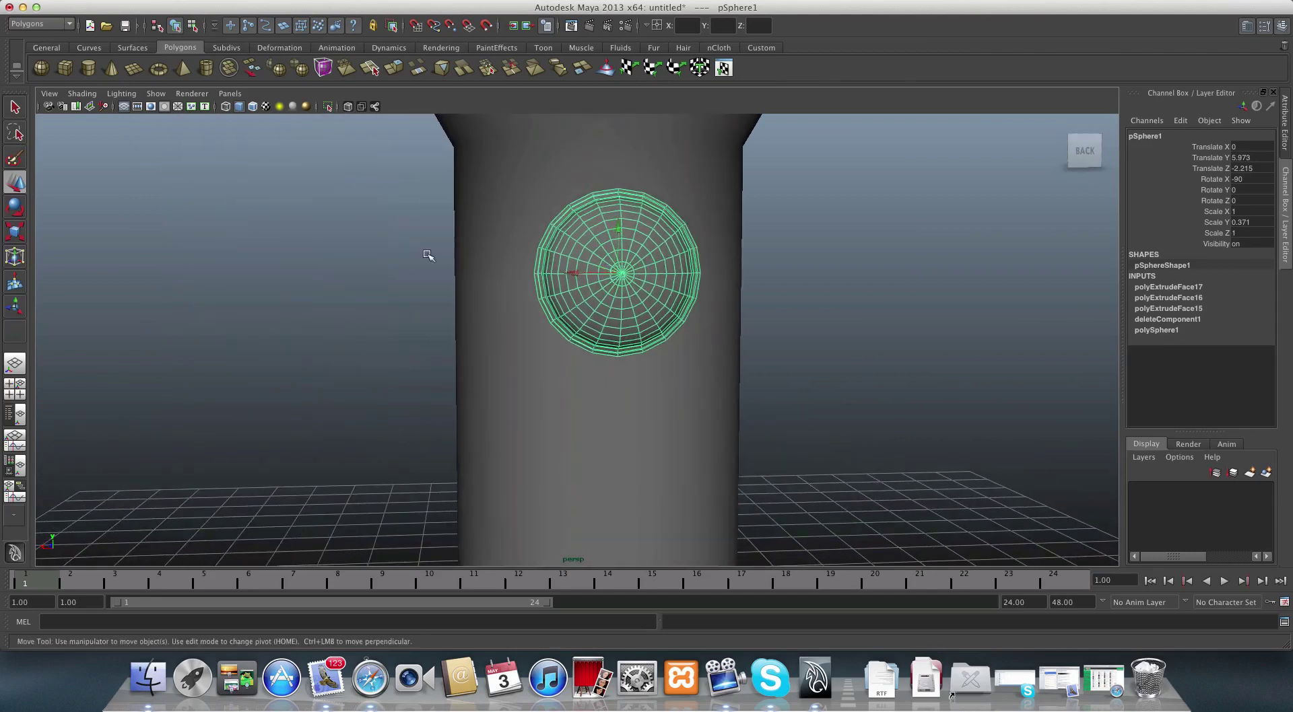
left_click_drag(663, 308, 476, 303, "alt")
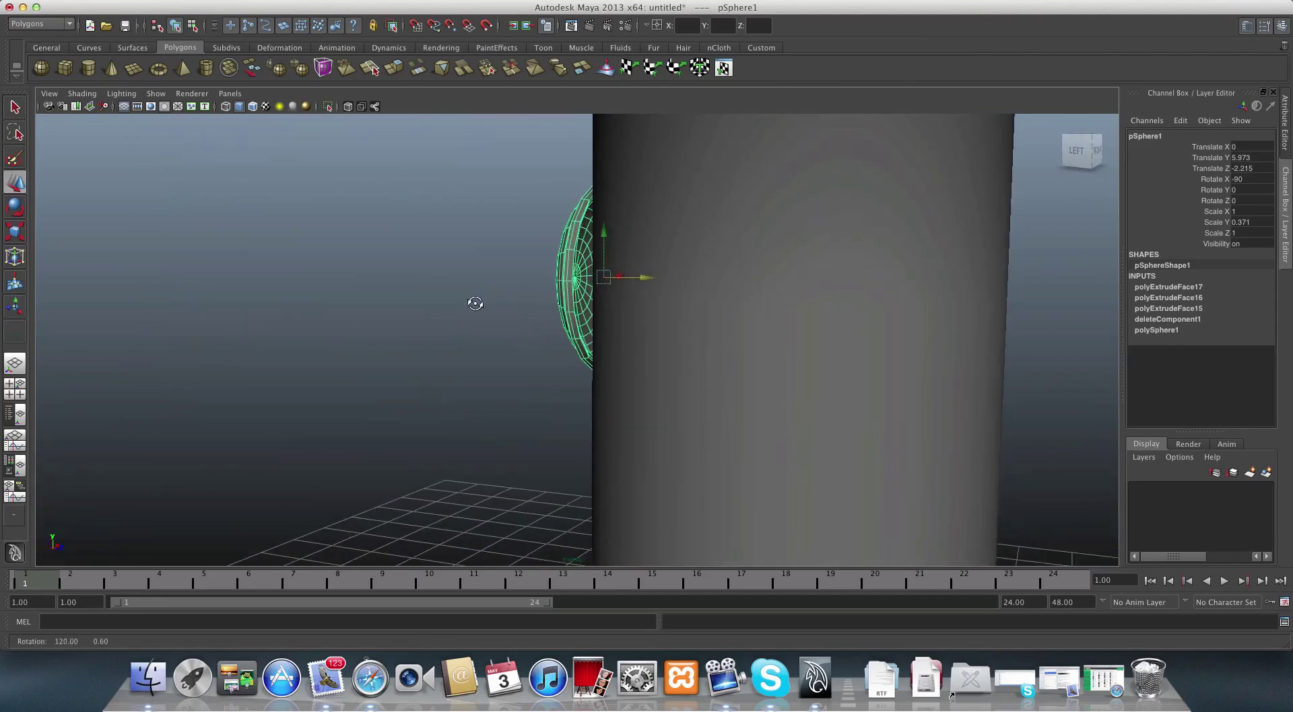
scroll(837, 352, "down", 5)
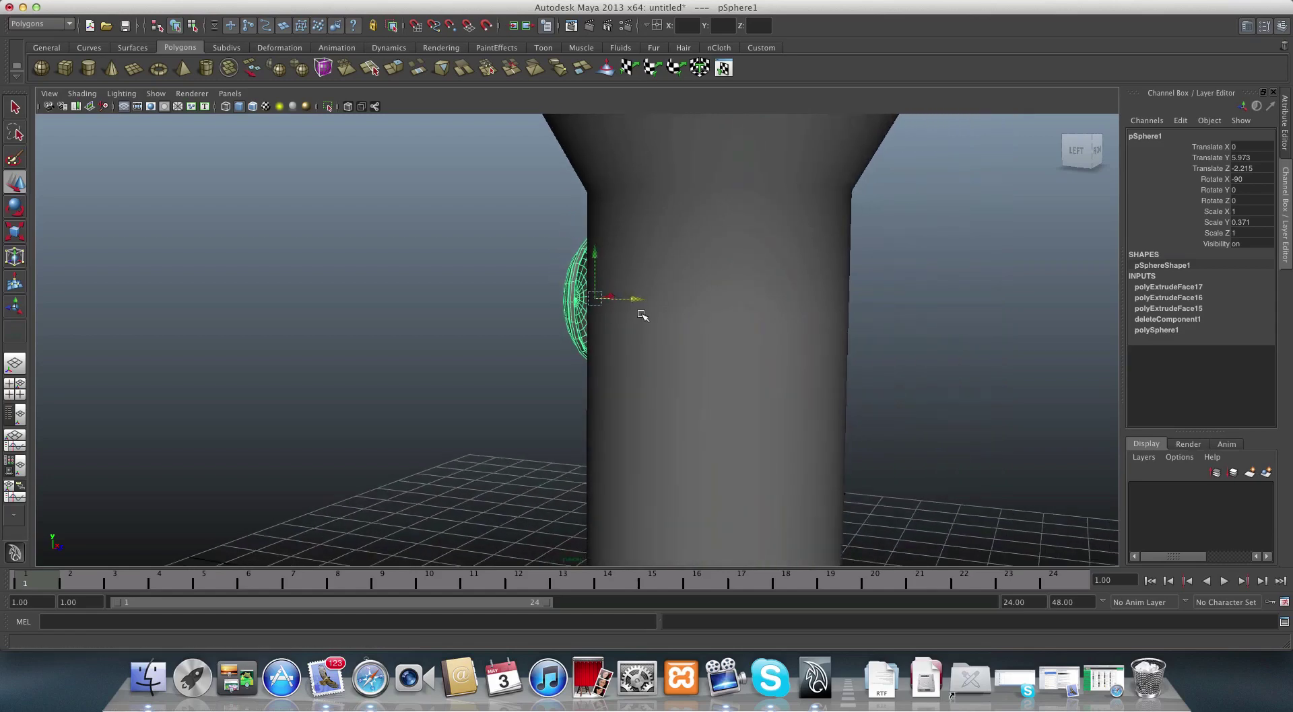
middle_click_drag(730, 311, 657, 354, "alt")
left_click_drag(657, 354, 753, 374, "alt")
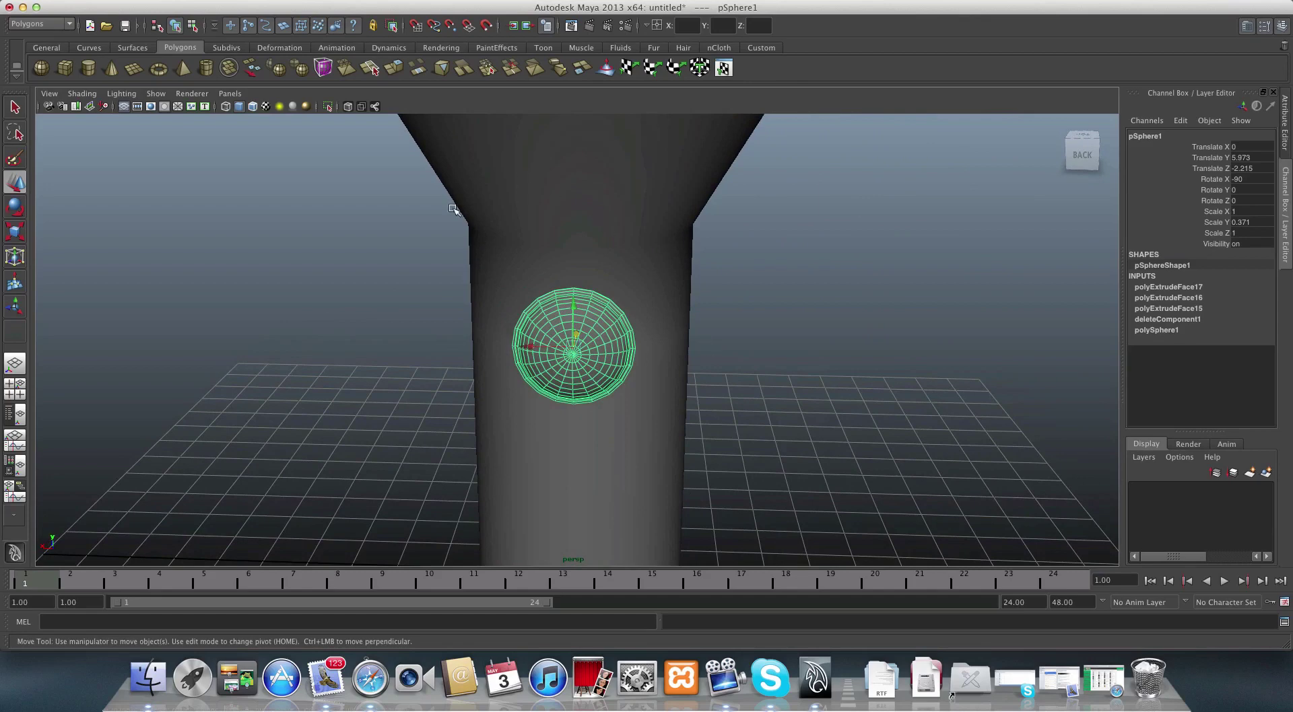
left_click_drag(731, 396, 668, 385, "alt")
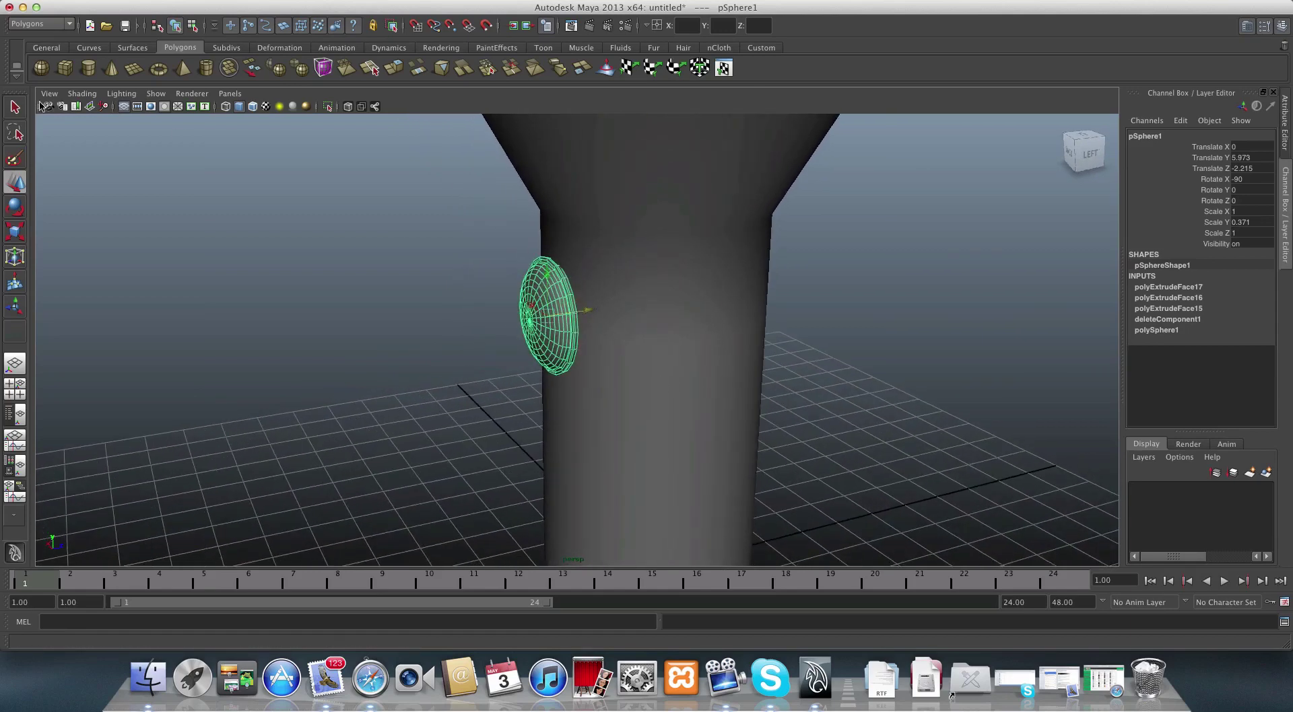
left_click(33, 25)
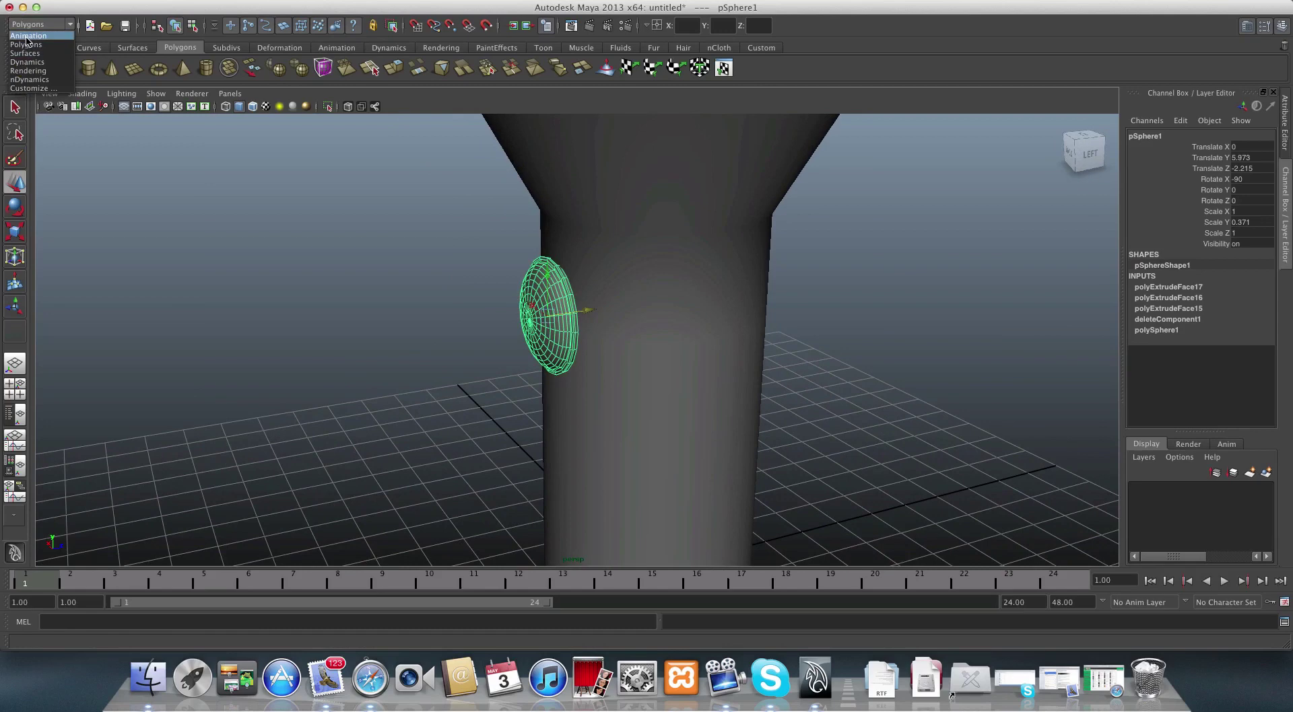
- Switch to the Animation menu set and open the Create Deformers > Lattice options
left_click(27, 36)
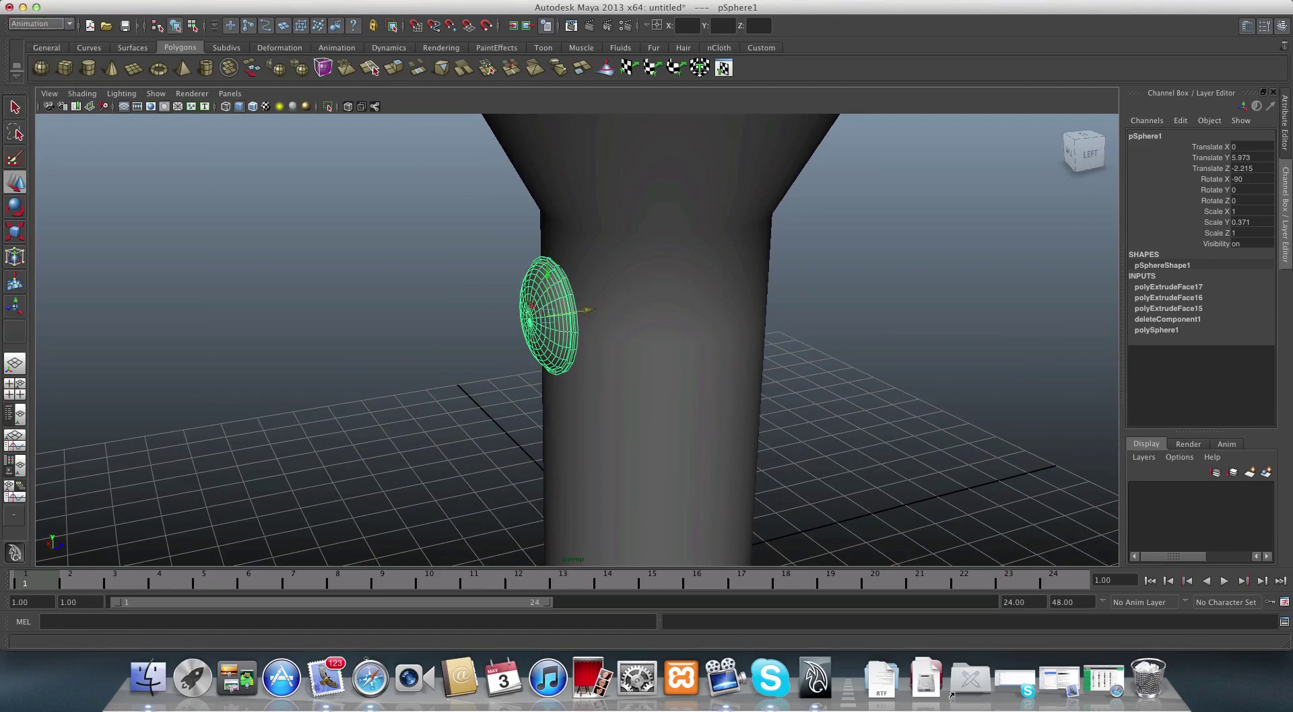
left_click(515, 1)
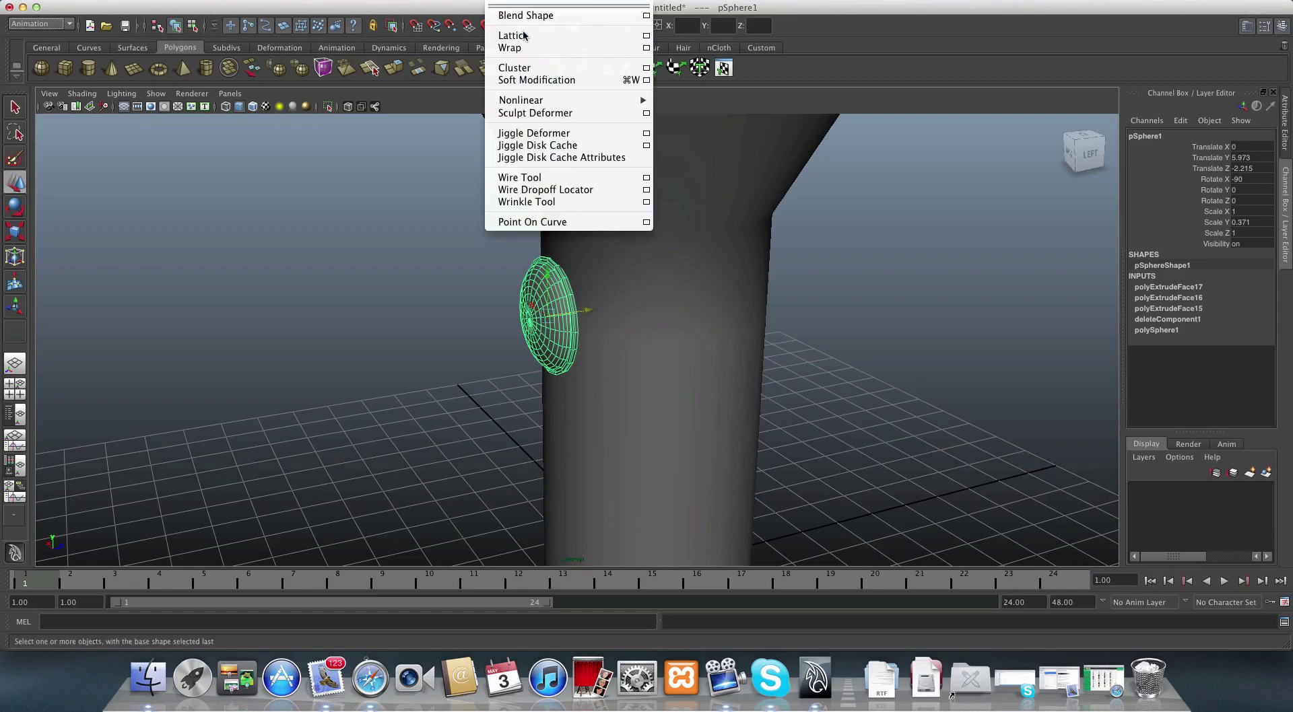
left_click(645, 42)
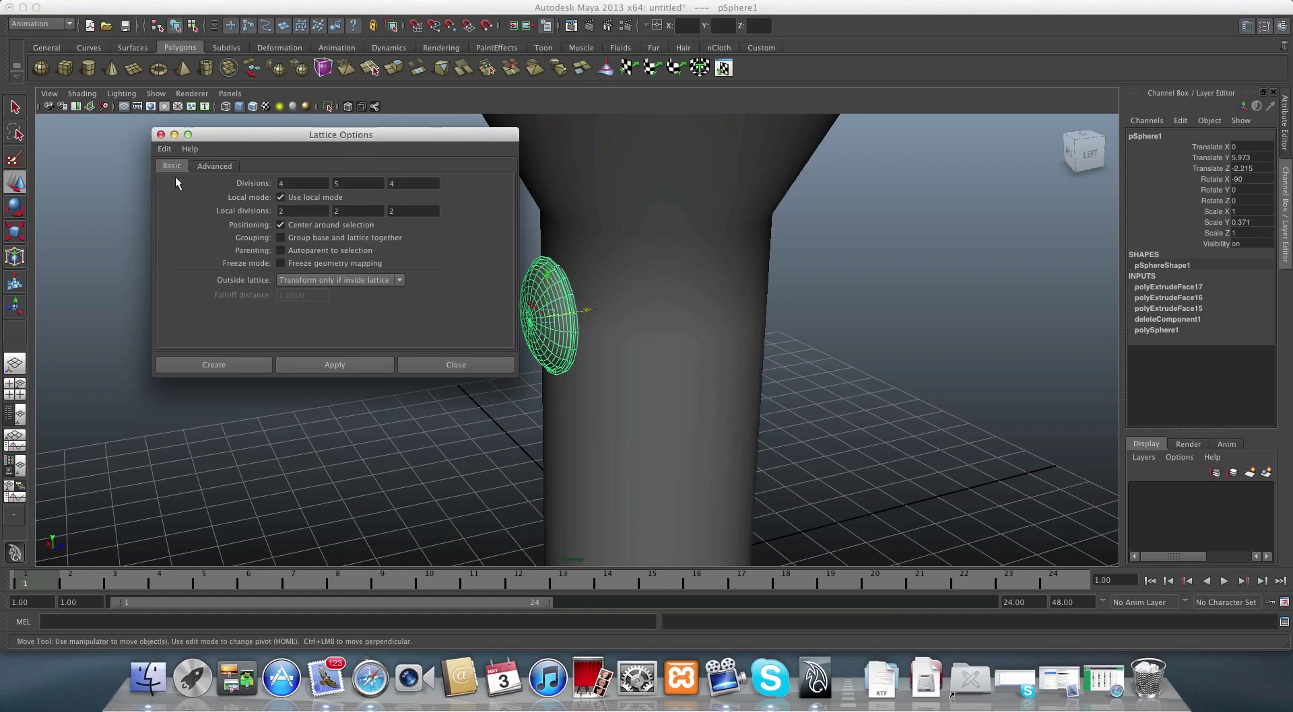
- Reset Lattice Options, set divisions to 4, 5, 4 and create the lattice around the dome
left_click(162, 150)
left_click(162, 171)
left_click(294, 182)
left_click(336, 182)
left_click(409, 186)
left_click(297, 183)
left_click(348, 184)
left_click(432, 185)
left_click(293, 180)
left_click(349, 184)
left_click(424, 184)
double_click(294, 179)
type("4")
key("Tab")
key("Tab")
left_click(241, 365)
- Orbit around the new ffd1Lattice to inspect it from several angles
left_click_drag(342, 419, 367, 401, "alt")
right_click_drag(366, 401, 512, 430, "alt")
mouse_move(511, 430)
left_mouse_down("alt")
mouse_move(392, 453)
mouse_move(326, 436)
mouse_move(377, 467)
mouse_move(494, 429)
left_mouse_up("alt")
left_click_drag(435, 364, 447, 451, "alt")
left_click_drag(382, 448, 538, 444, "alt")
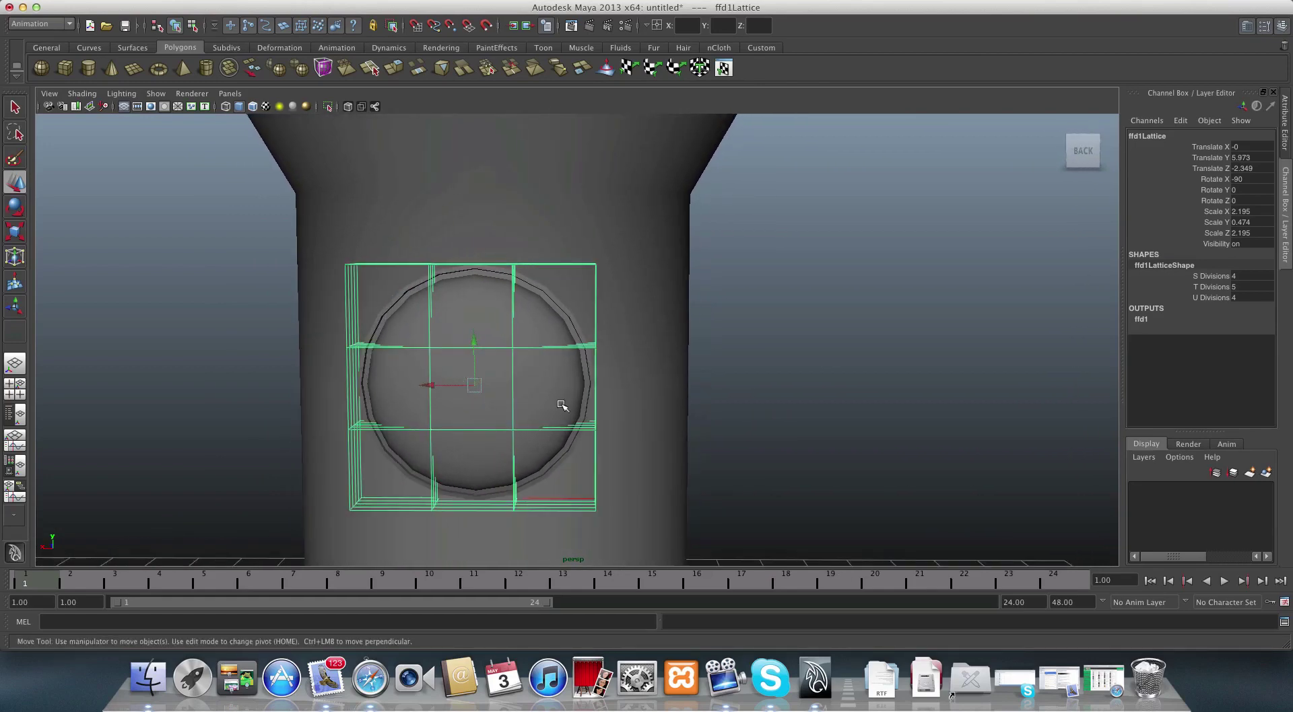
- Switch the lattice into Lattice Point editing mode
left_click_drag(600, 401, 582, 424, "alt")
right_click_drag(581, 424, 528, 406, "alt")
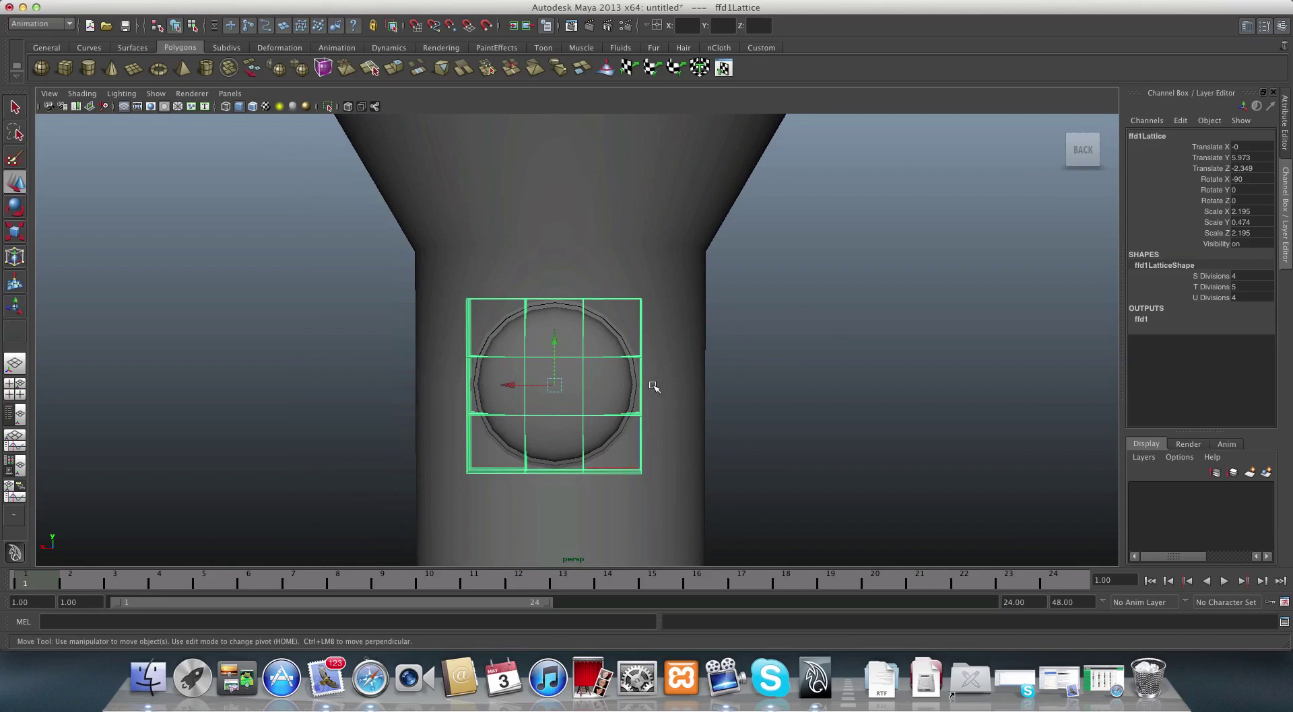
mouse_move(653, 387)
left_mouse_down("alt")
mouse_move(615, 383)
mouse_move(649, 384)
mouse_move(637, 379)
left_mouse_up("alt")
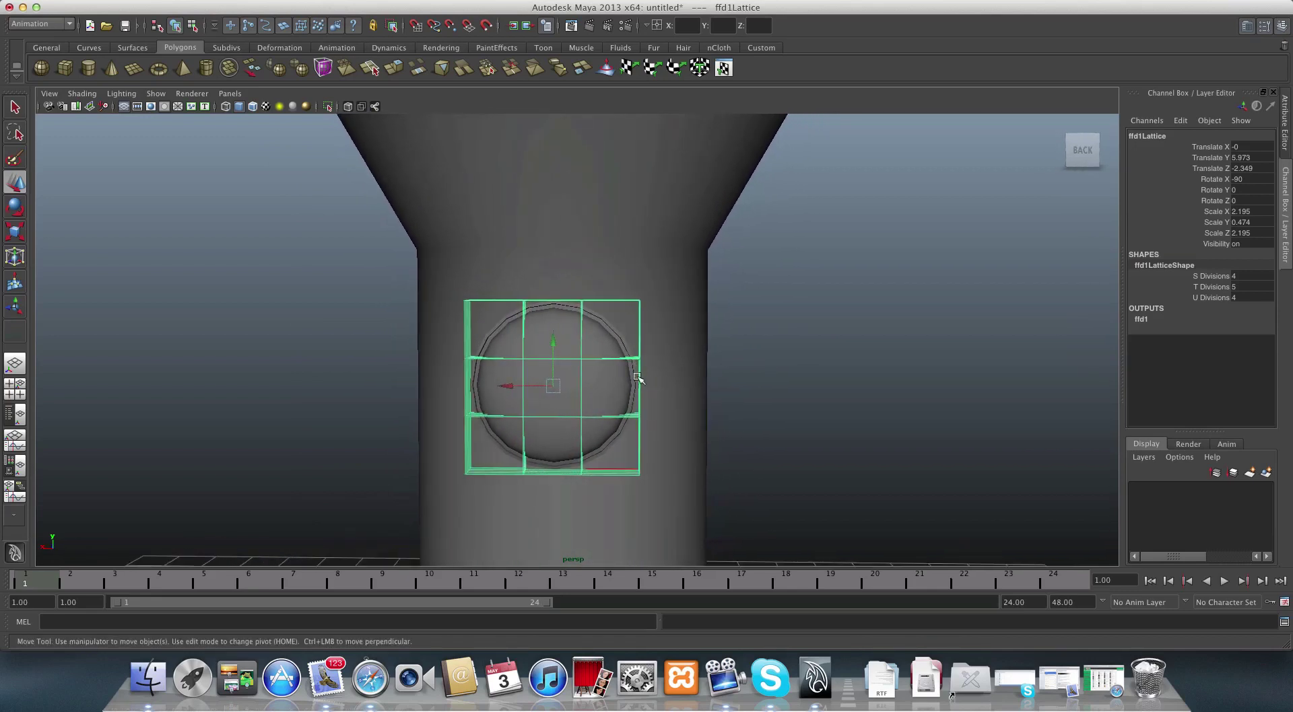
right_click(636, 366)
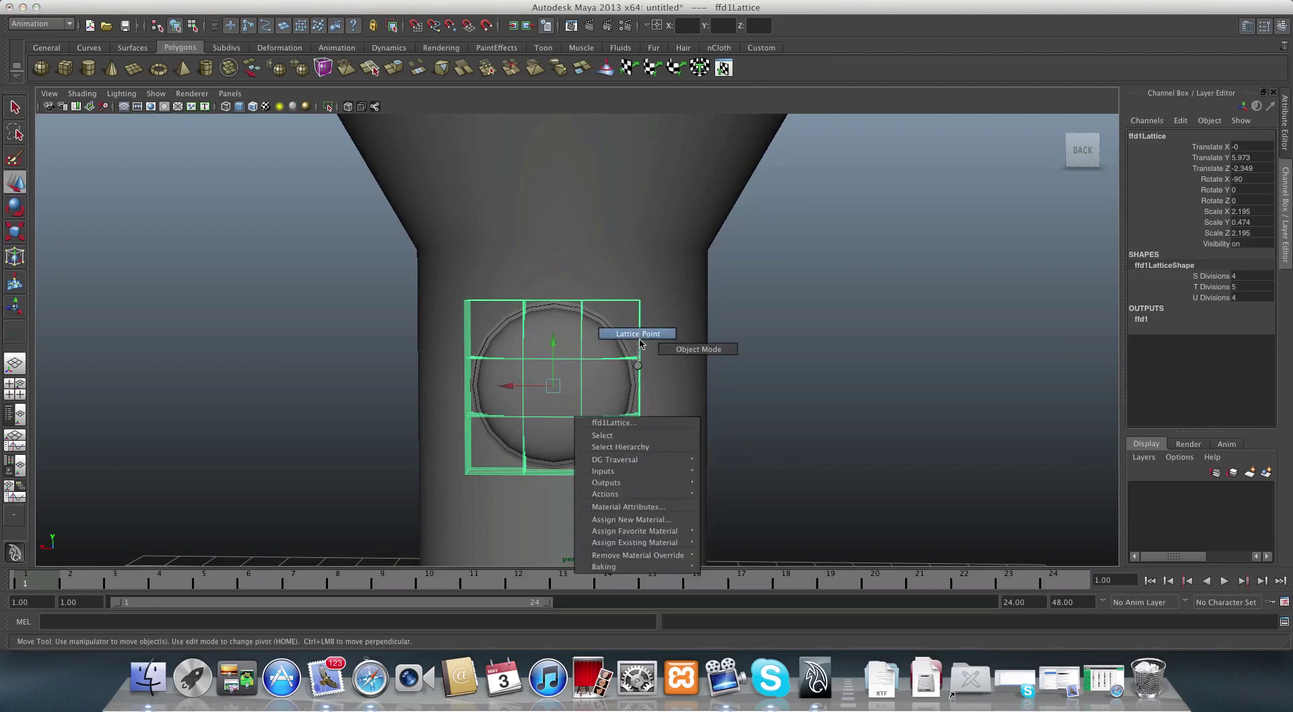
left_click(640, 336)
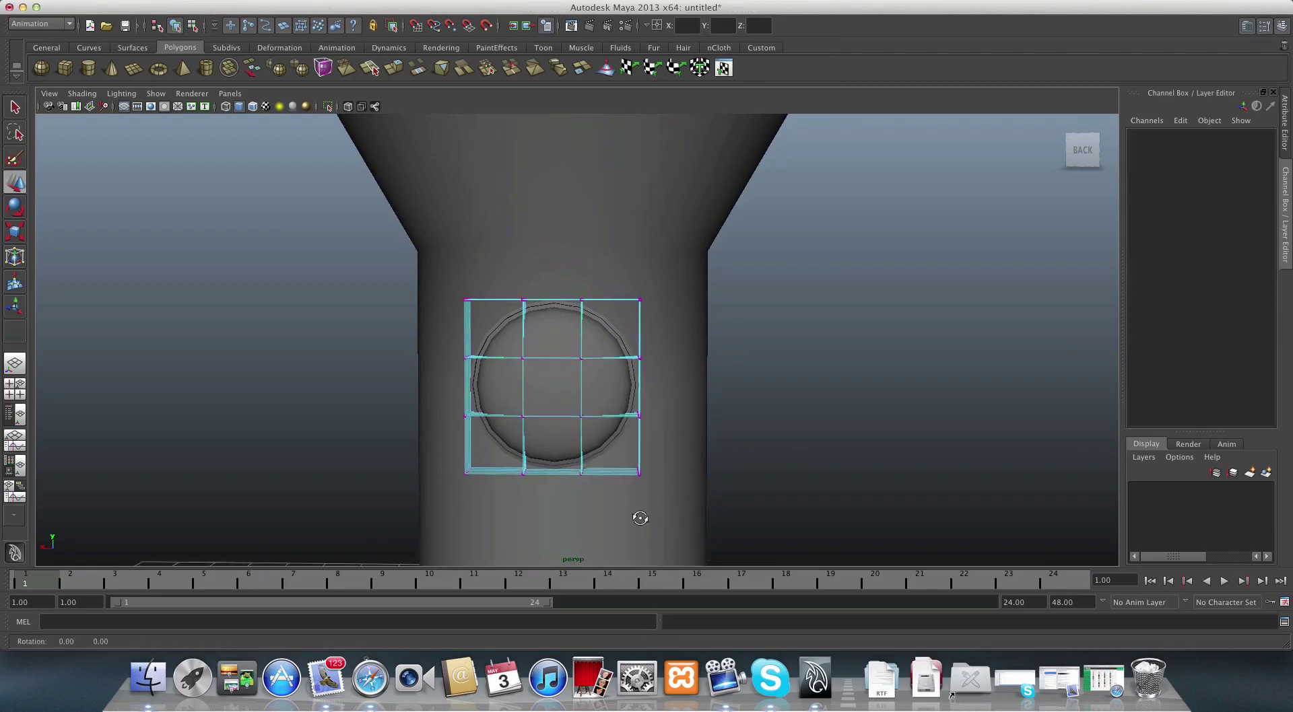
- Select the right-column lattice points, try an hourglass pinch with Scale, then undo it
mouse_move(634, 519)
left_mouse_down("alt")
mouse_move(608, 523)
mouse_move(648, 522)
left_mouse_up("alt")
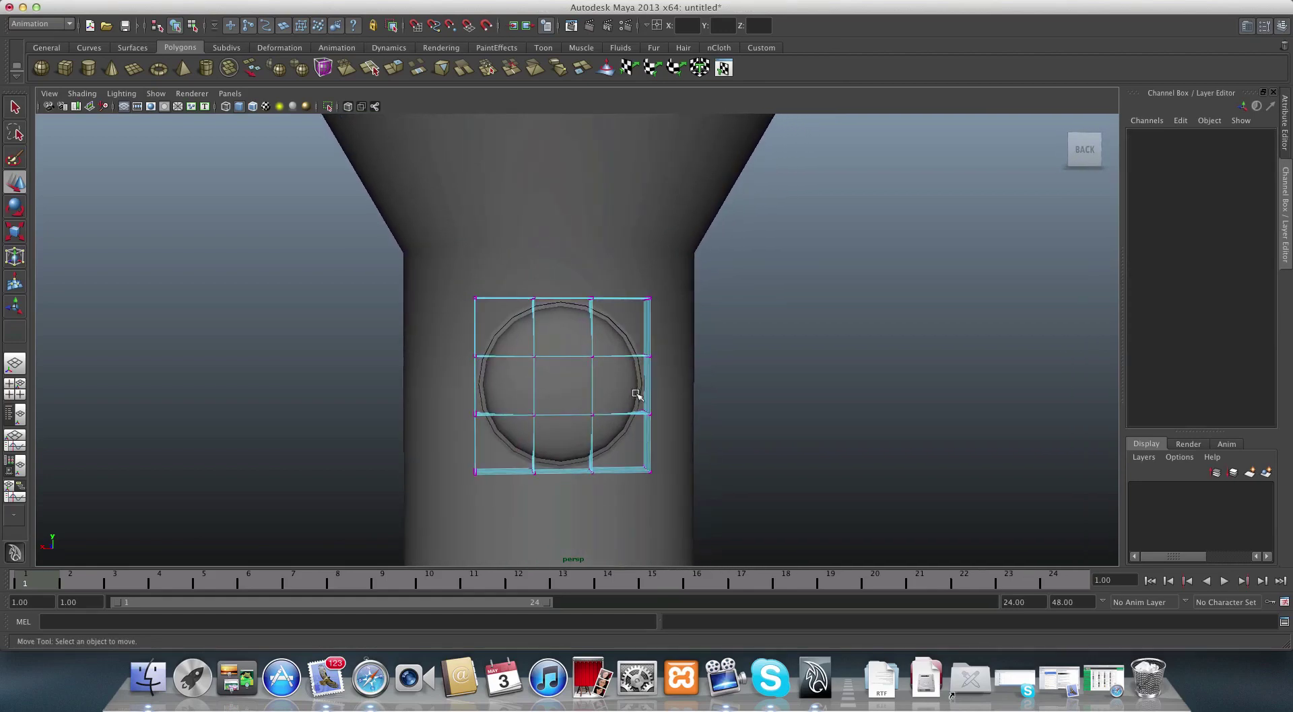
left_click_drag(683, 428, 639, 421)
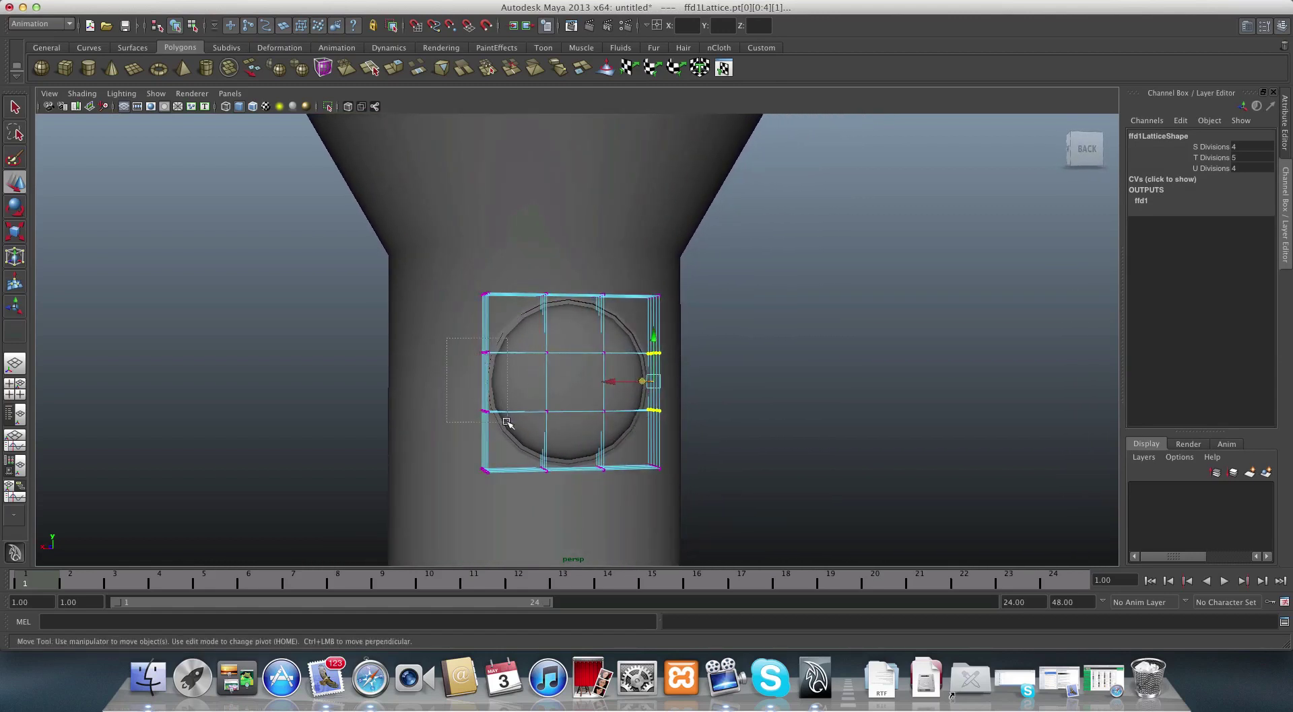
left_click_drag(507, 422, 453, 422, "alt")
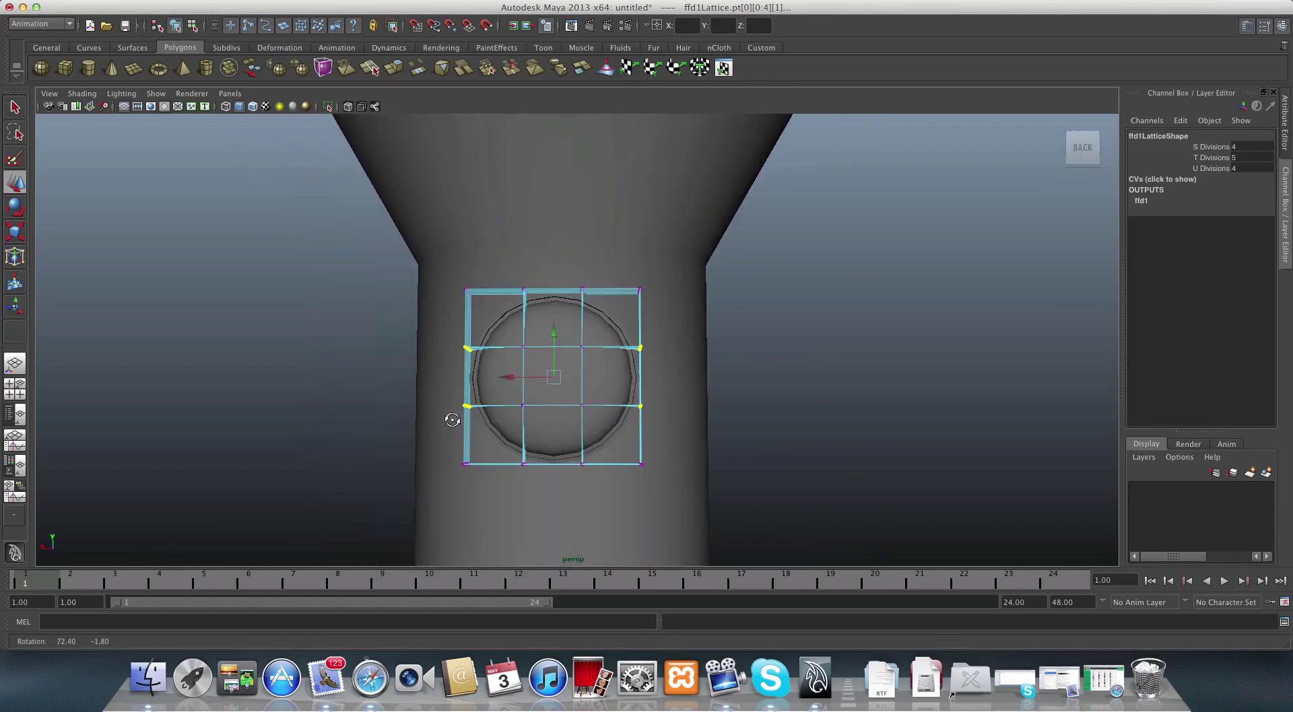
left_click(11, 230)
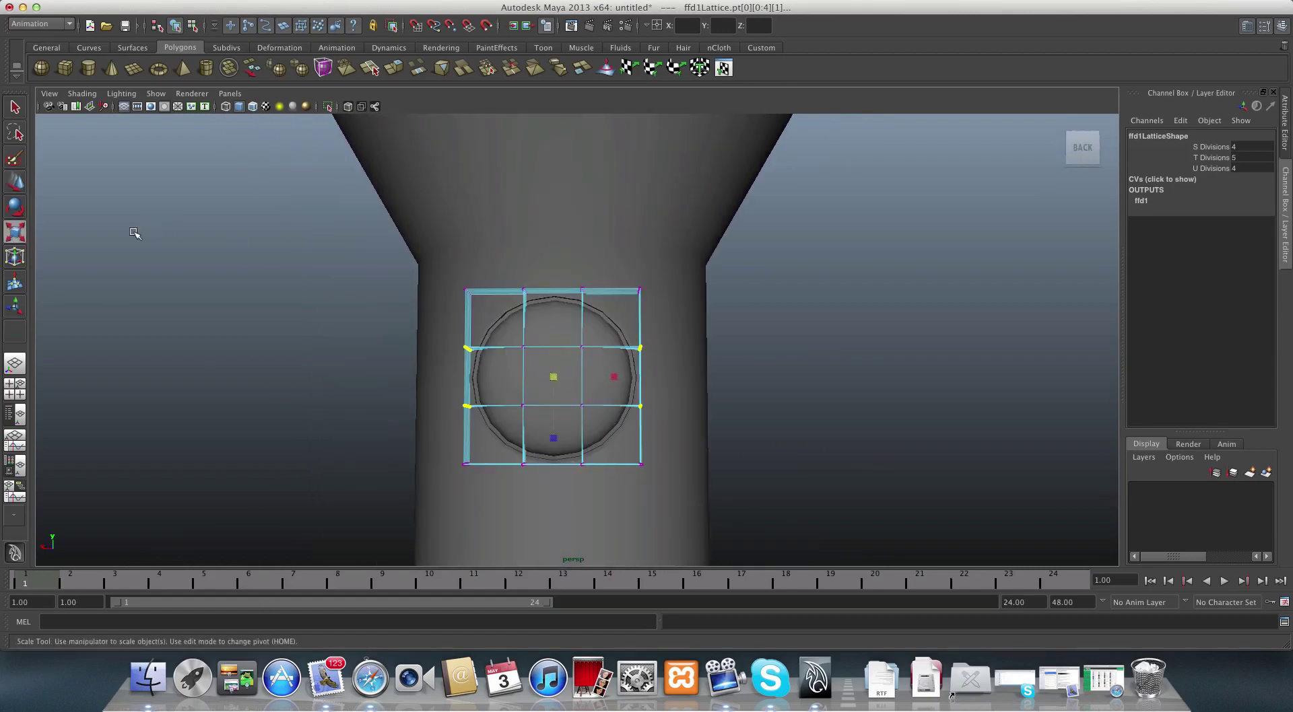
left_click_drag(616, 377, 987, 441)
left_click_drag(529, 439, 566, 401, "alt")
key("z")
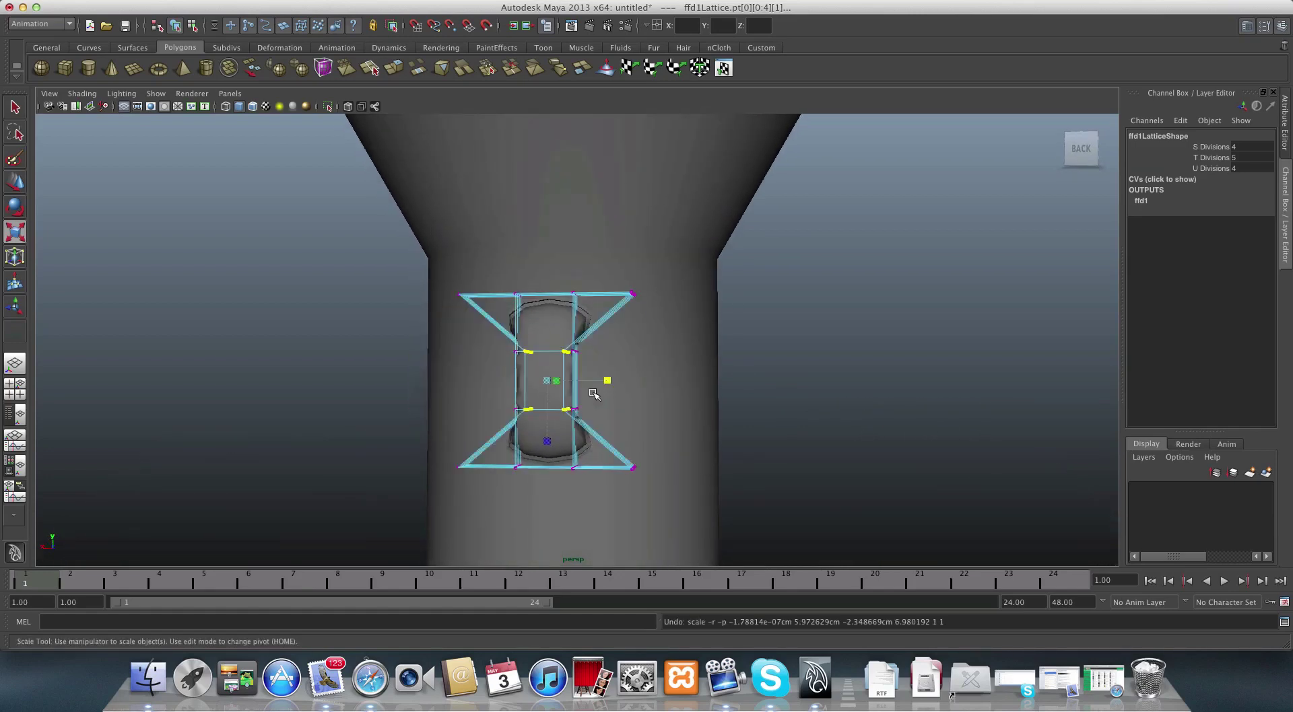
key("z")
- Reselect the lattice's bottom perimeter points
mouse_move(593, 394)
left_mouse_down("alt")
mouse_move(453, 395)
mouse_move(453, 409)
mouse_move(462, 395)
mouse_move(428, 389)
mouse_move(562, 384)
mouse_move(662, 399)
mouse_move(565, 377)
mouse_move(593, 389)
mouse_move(577, 375)
left_mouse_up("alt")
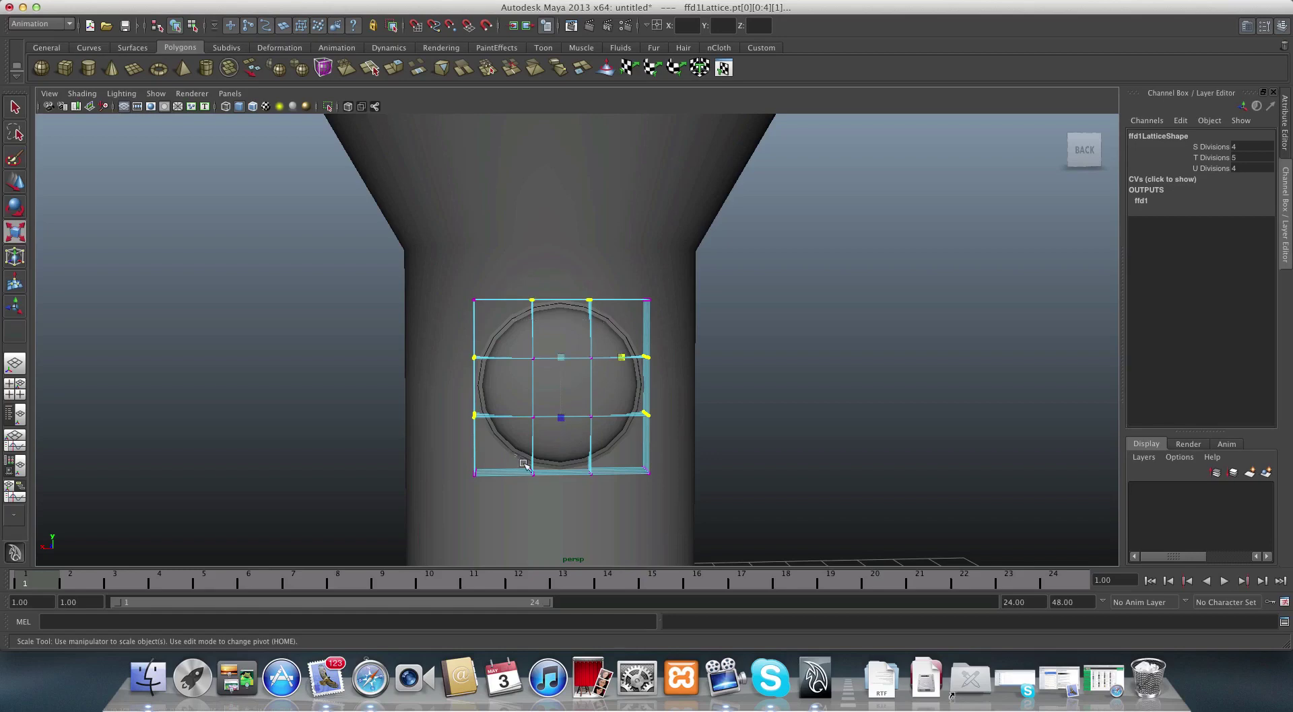
left_click_drag(607, 515, 605, 514)
left_click_drag(605, 513, 458, 512, "alt")
left_click_drag(137, 222, 616, 322, "alt")
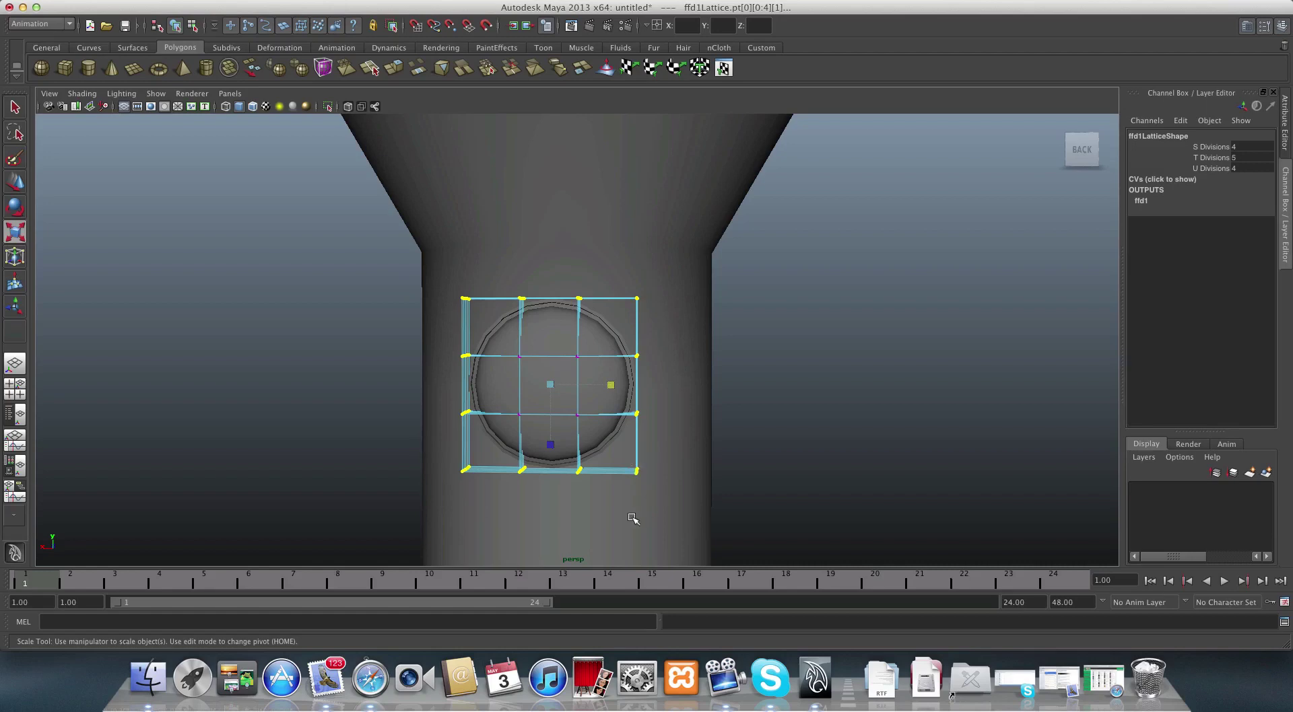
left_click_drag(633, 518, 519, 528, "alt")
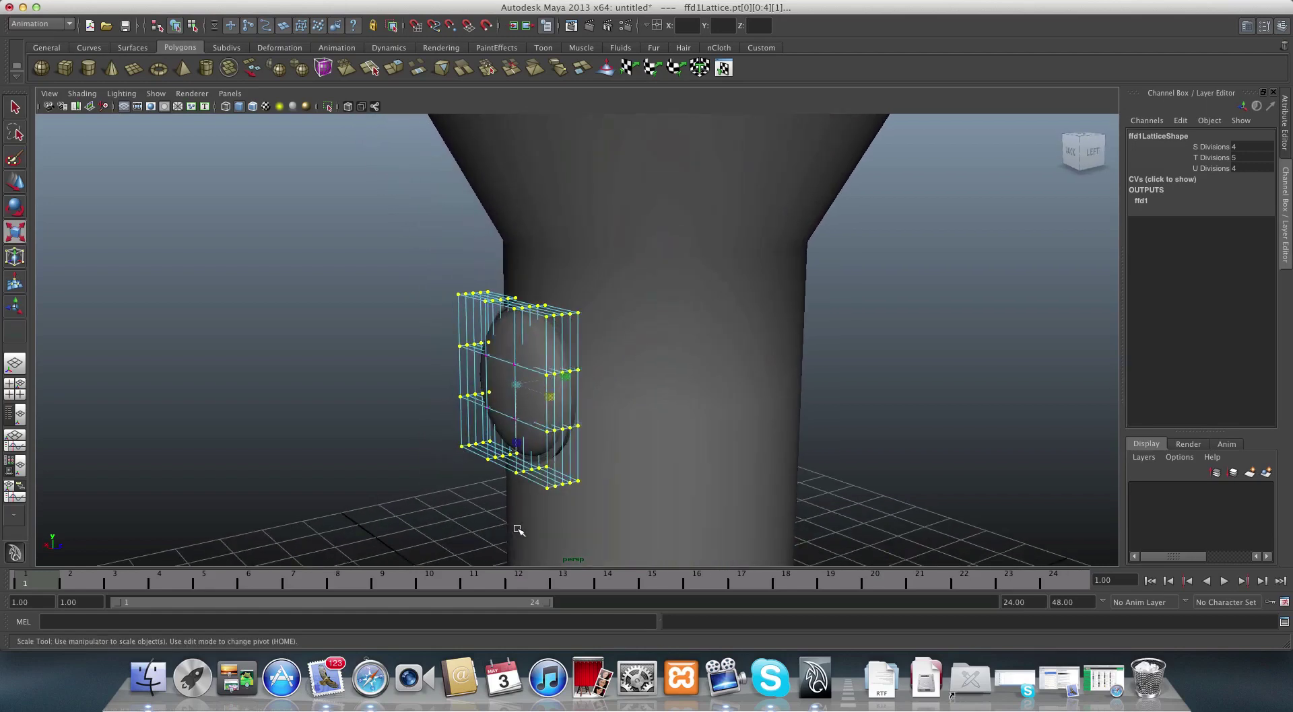
- Push the selected lattice points back along Z with the Move tool to bend the cage
left_click(15, 180)
left_click_drag(482, 387, 571, 381, "alt")
left_click(568, 378)
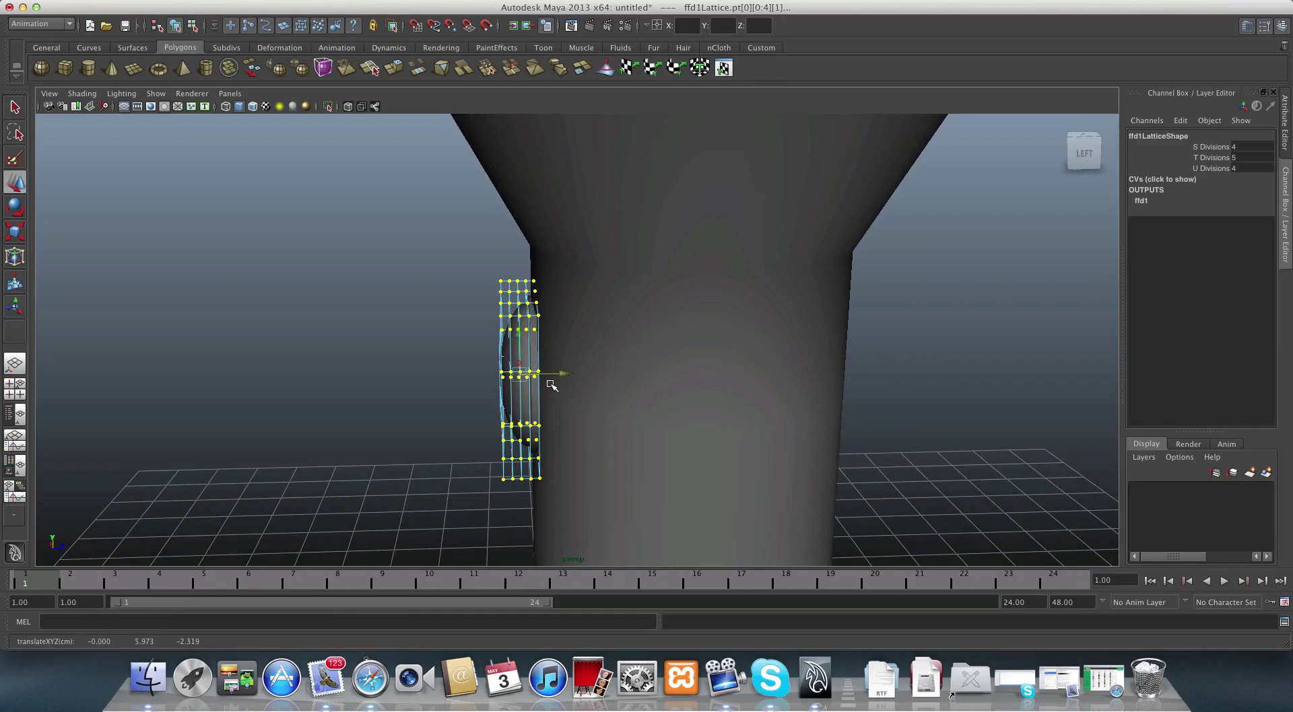
mouse_move(551, 385)
left_mouse_down("alt")
mouse_move(586, 382)
mouse_move(585, 369)
mouse_move(513, 357)
mouse_move(684, 378)
mouse_move(683, 364)
mouse_move(647, 355)
mouse_move(559, 363)
mouse_move(620, 363)
mouse_move(591, 348)
mouse_move(736, 337)
mouse_move(652, 366)
mouse_move(483, 349)
mouse_move(559, 365)
left_mouse_up("alt")
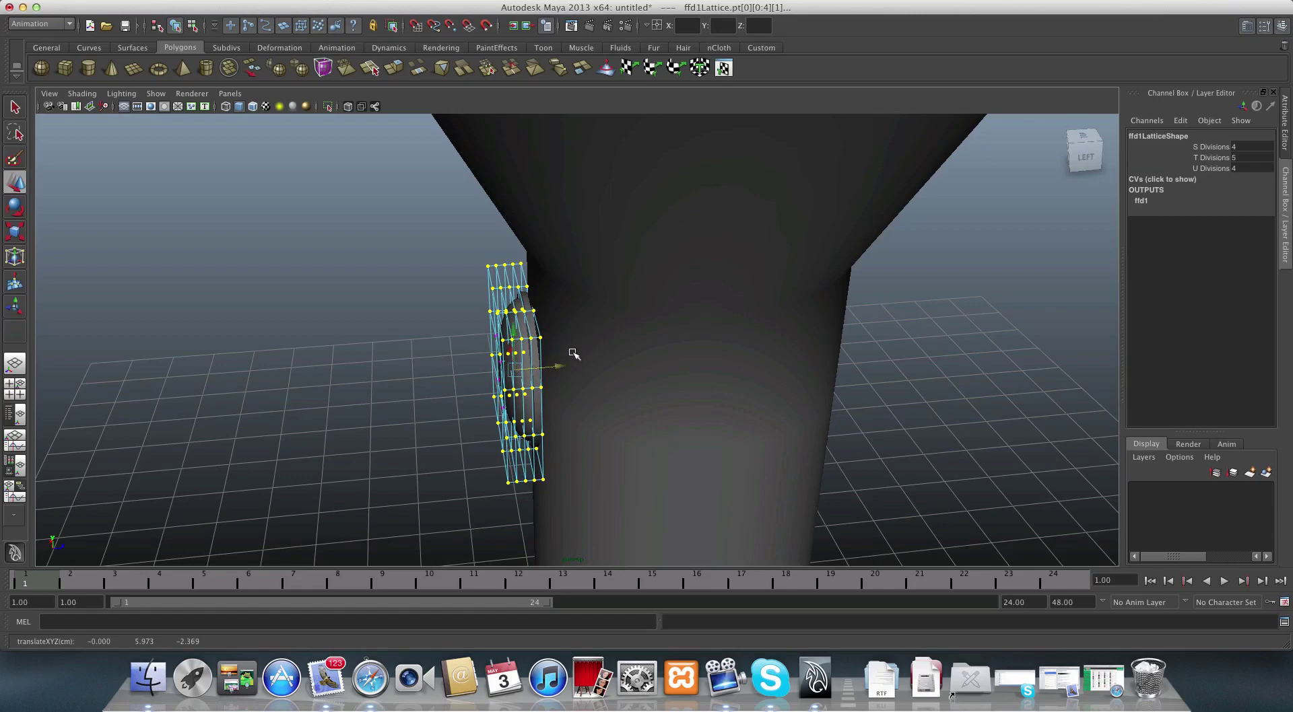
left_click_drag(573, 354, 635, 366, "alt")
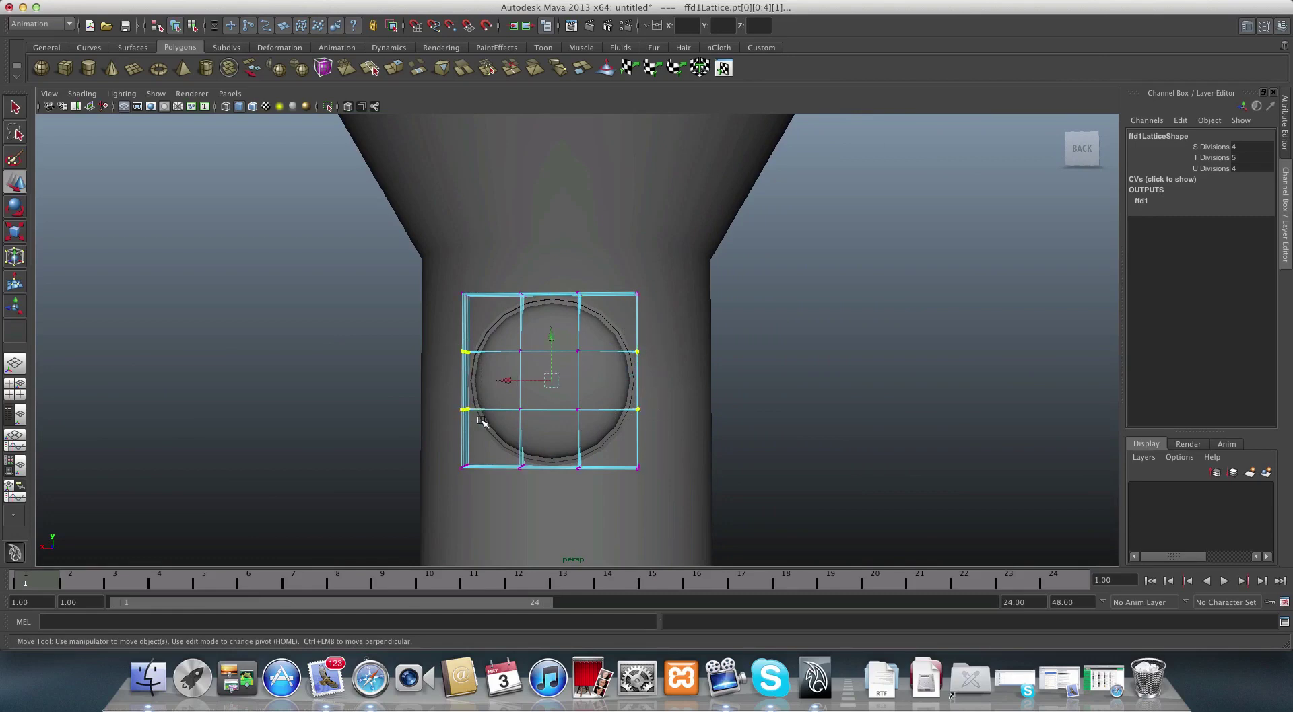
left_click_drag(480, 421, 370, 421, "alt")
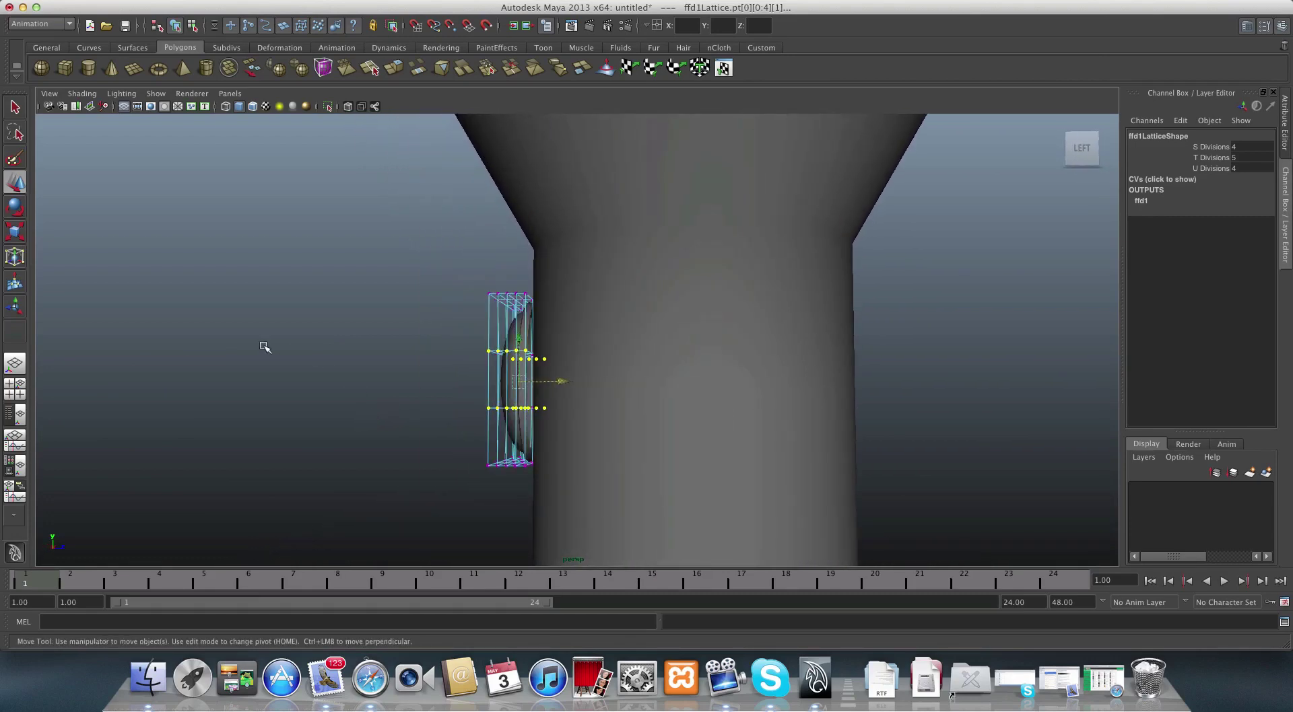
left_click_drag(566, 383, 661, 407)
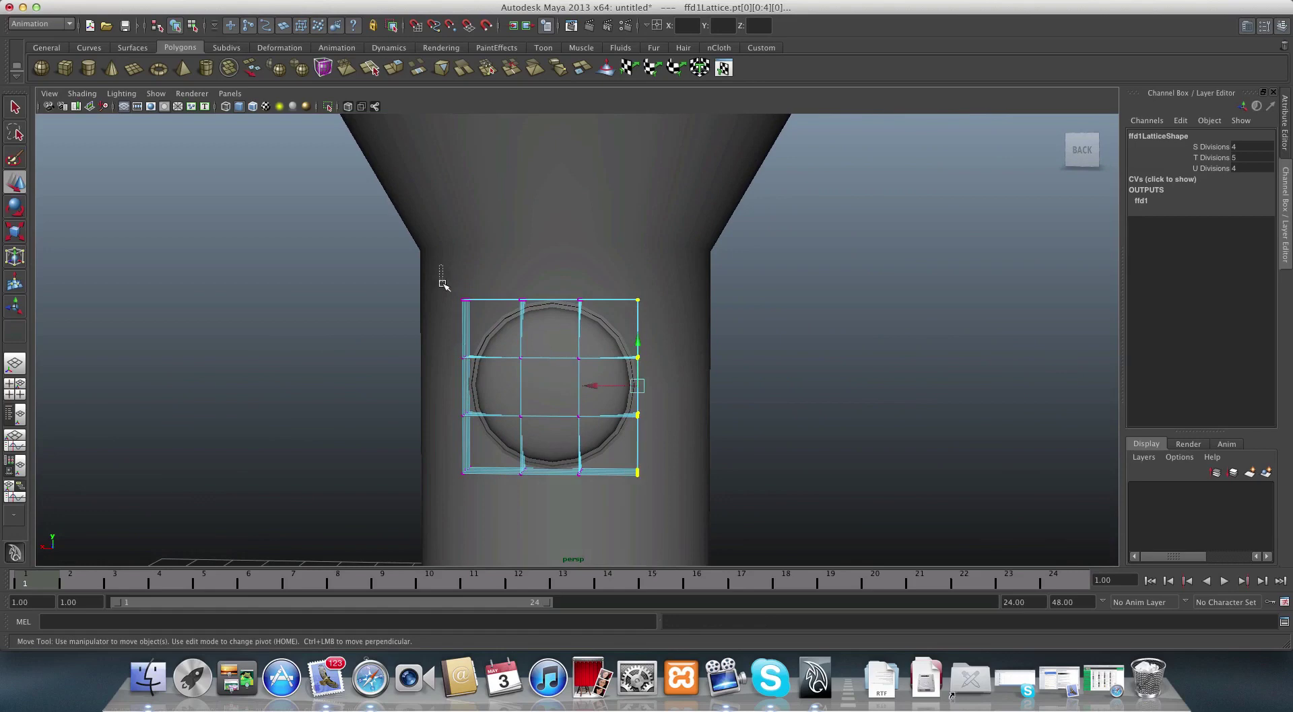
- Shift the points further so the disc hugs the stem's curve, then deselect them
left_click_drag(476, 519, 483, 408, "alt")
left_click_drag(577, 375, 754, 421)
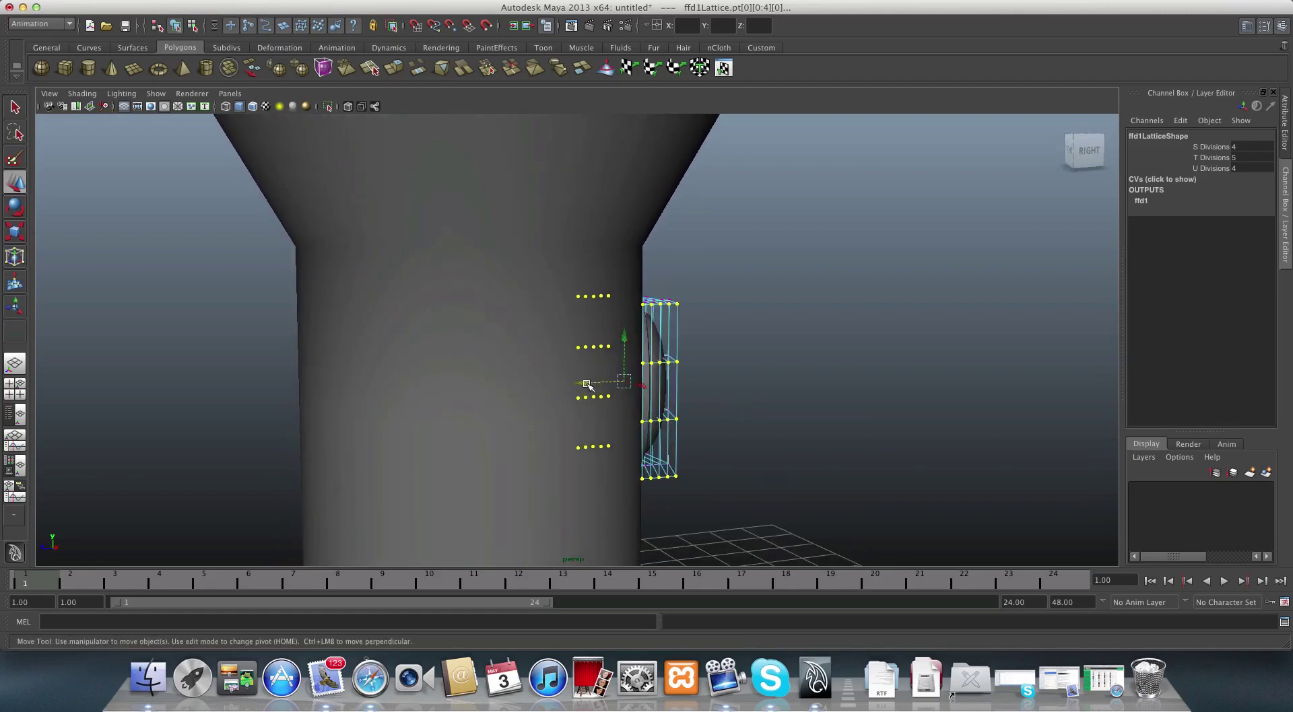
left_click_drag(587, 385, 584, 385)
left_click_drag(692, 398, 803, 337, "alt")
left_click(804, 337)
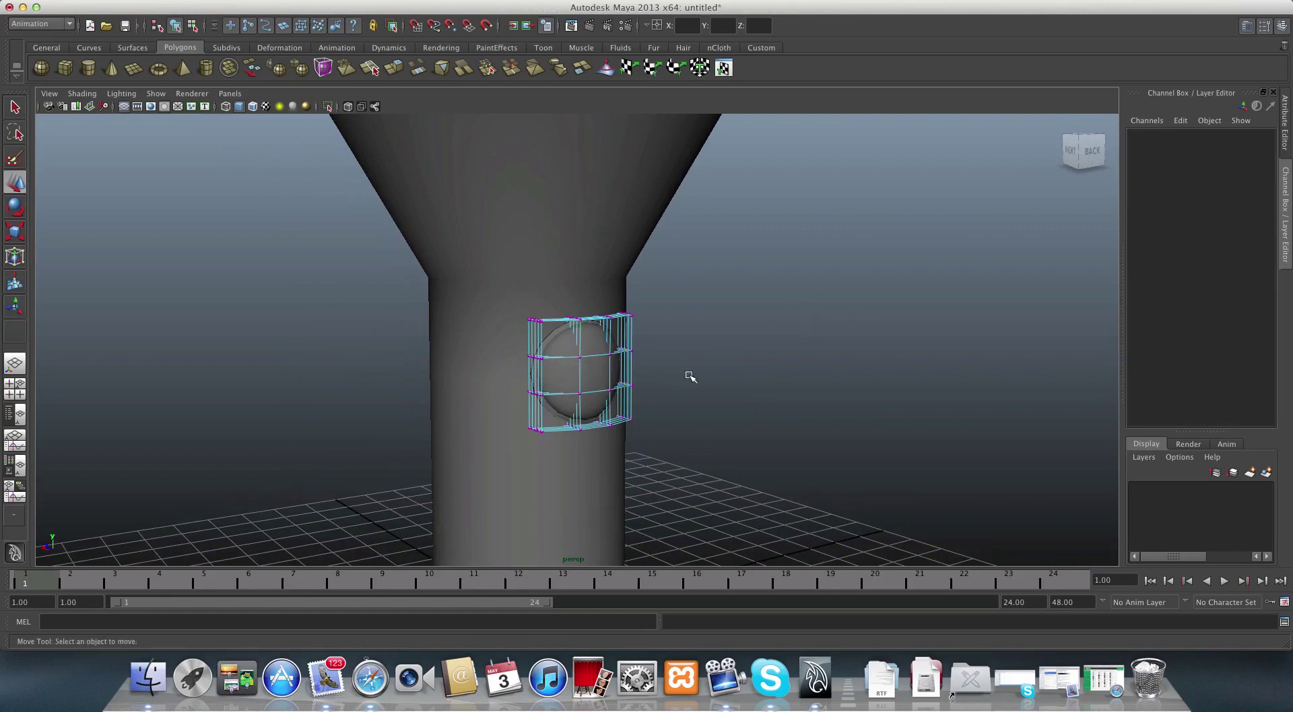
- Duplicate the curved disc as pSphere2, slide it to Translate Z -7.373, then select the lattice
key("F8")
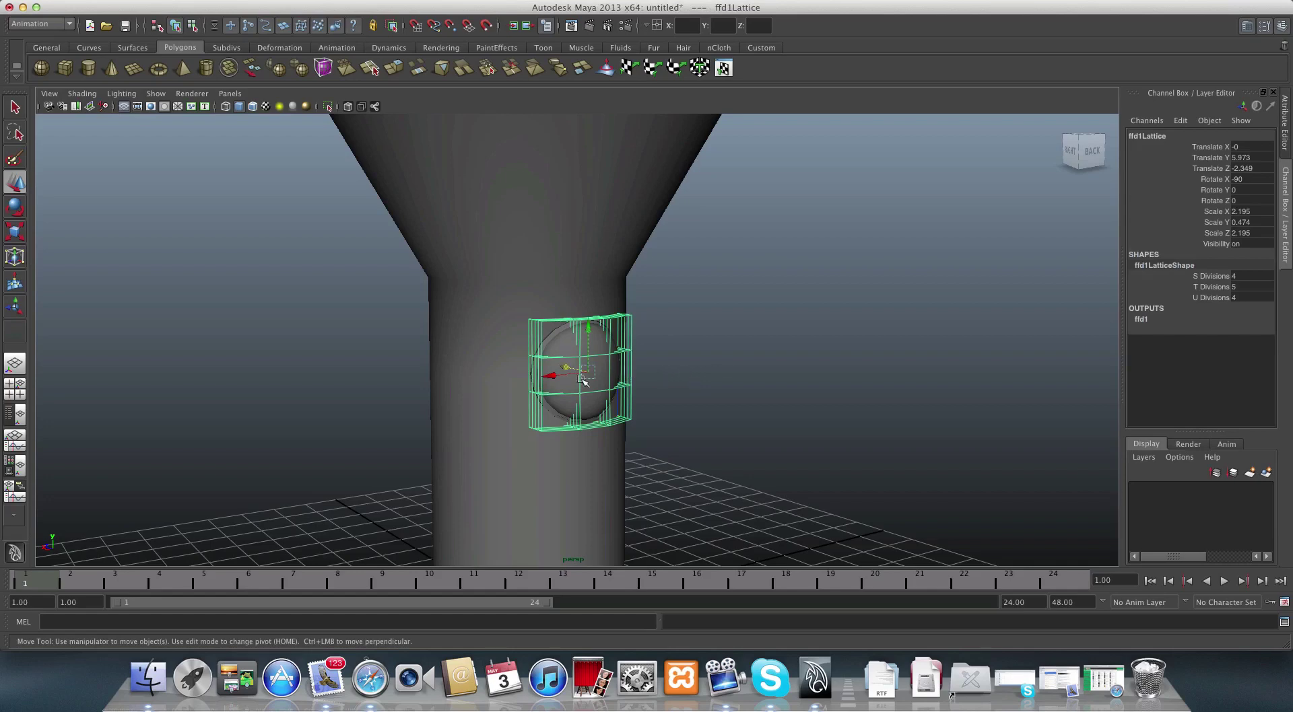
left_click_drag(543, 396, 576, 328, "alt")
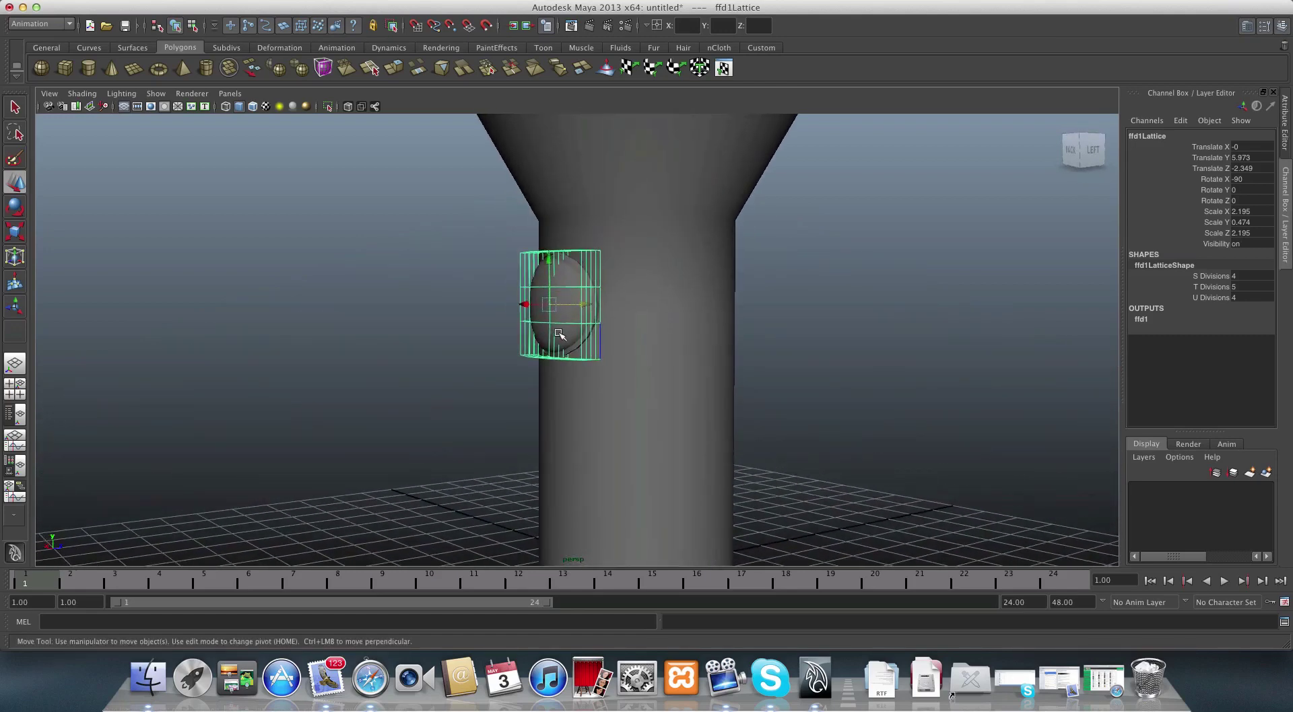
left_click(566, 272)
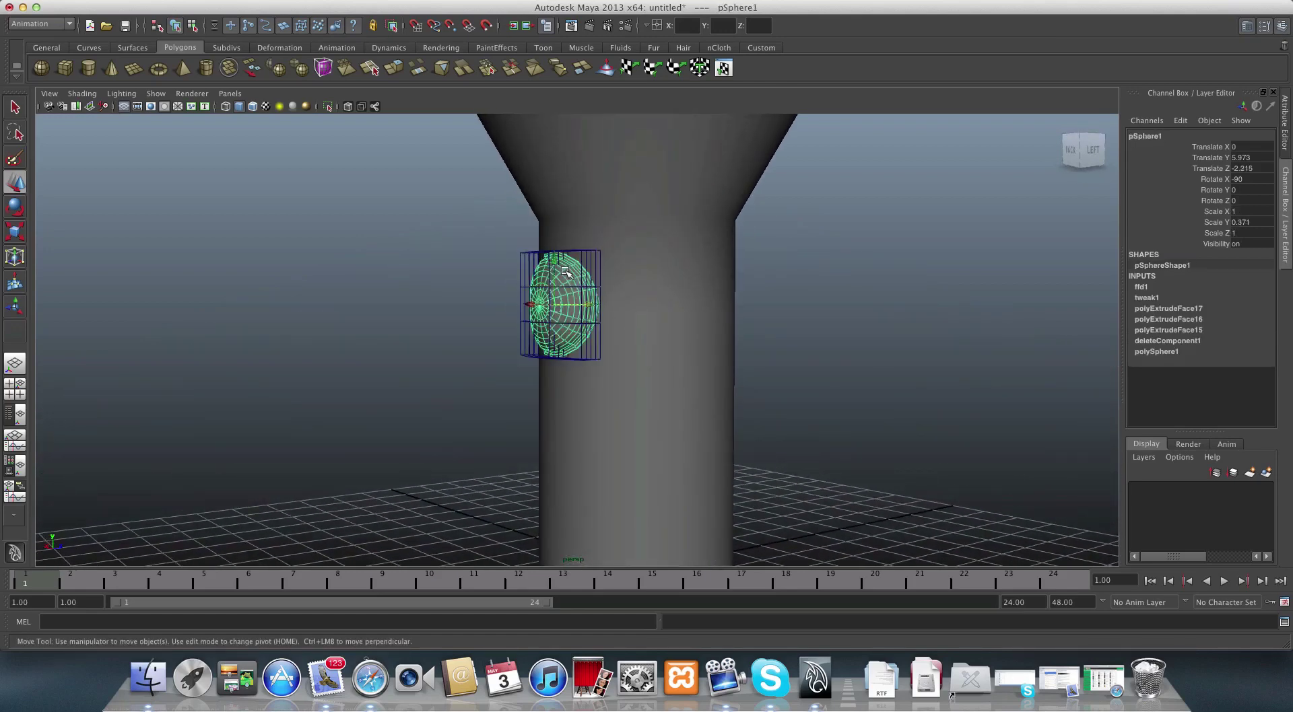
left_click_drag(556, 283, 513, 302, "alt")
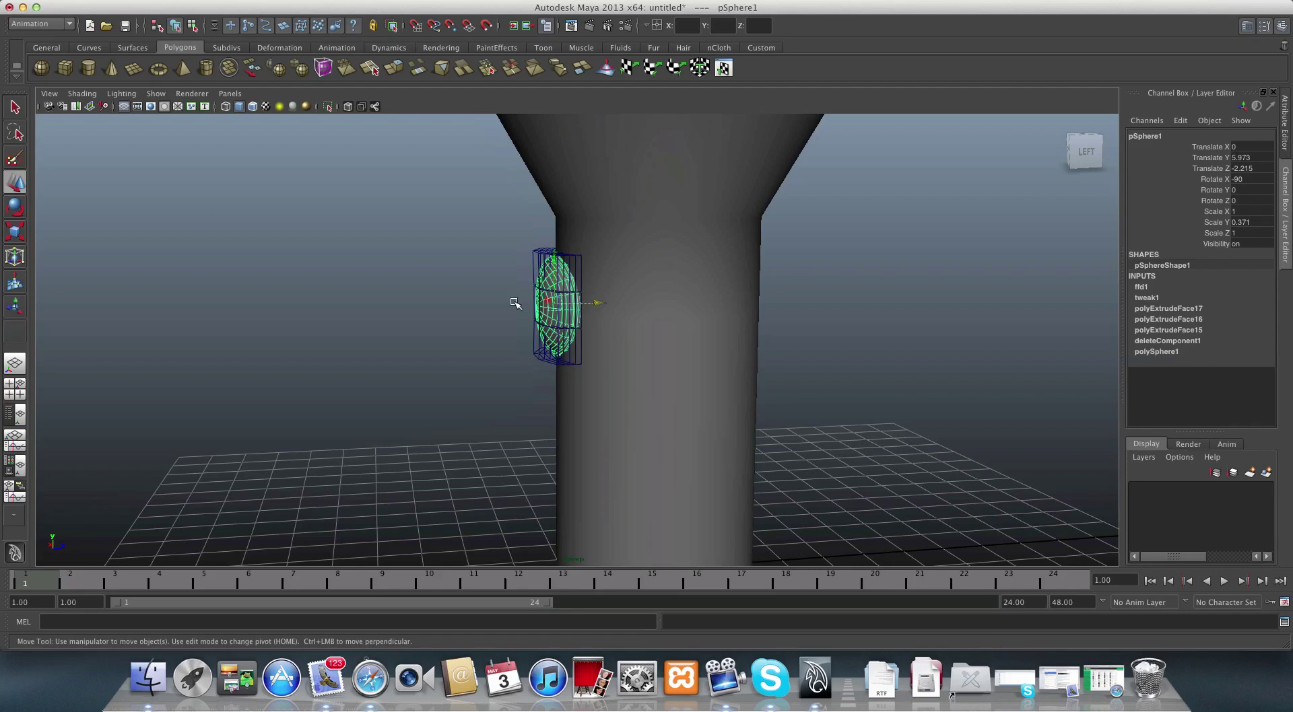
key("super+d")
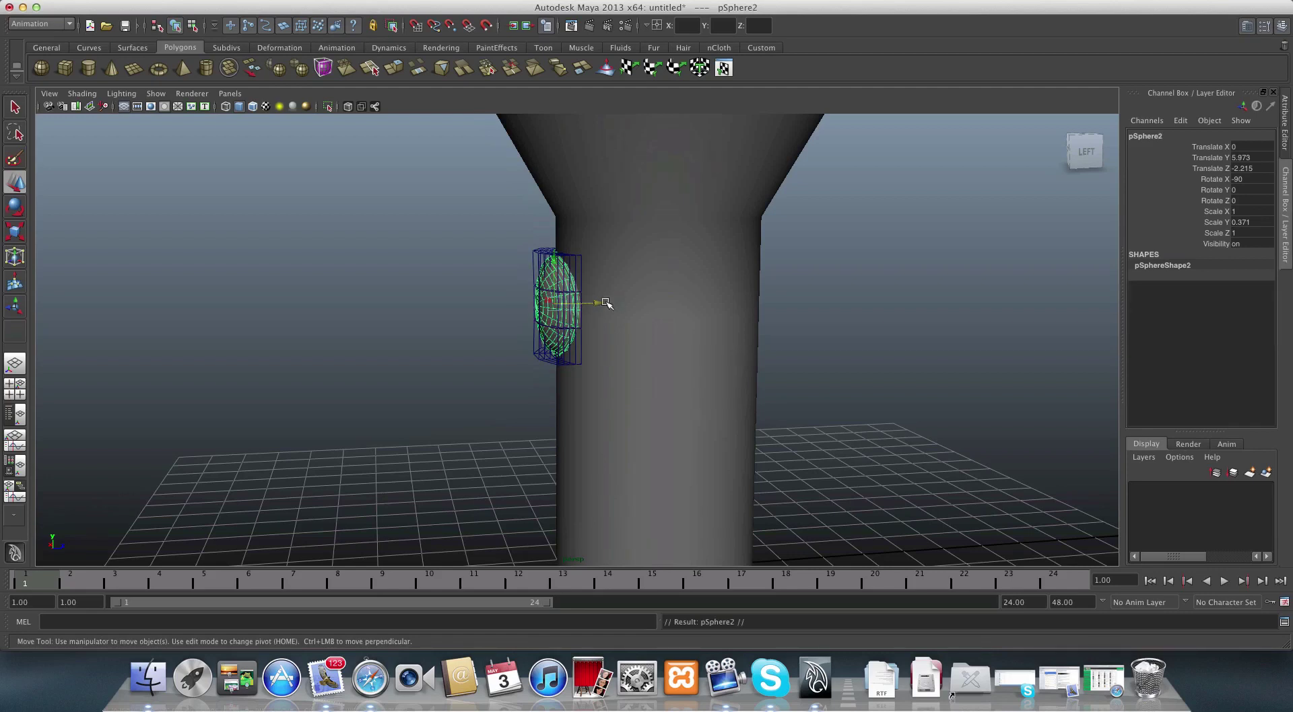
left_click_drag(603, 304, 352, 309)
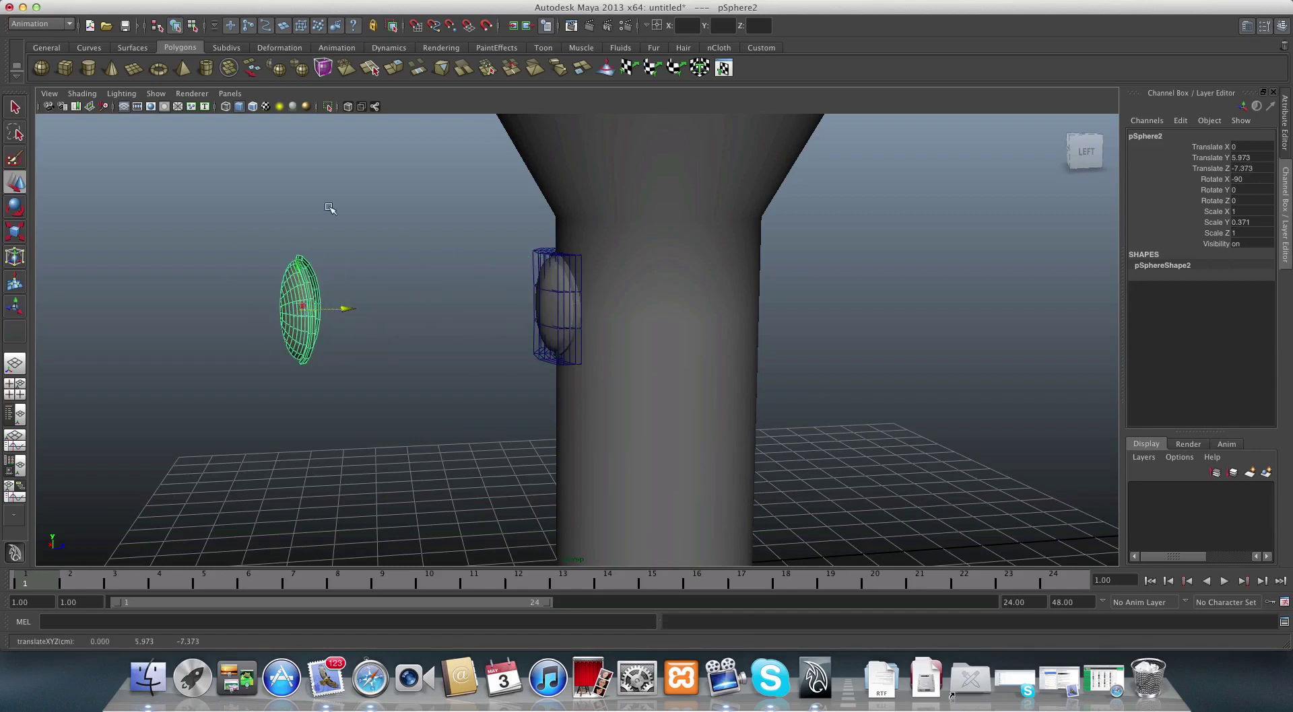
left_click(560, 357)
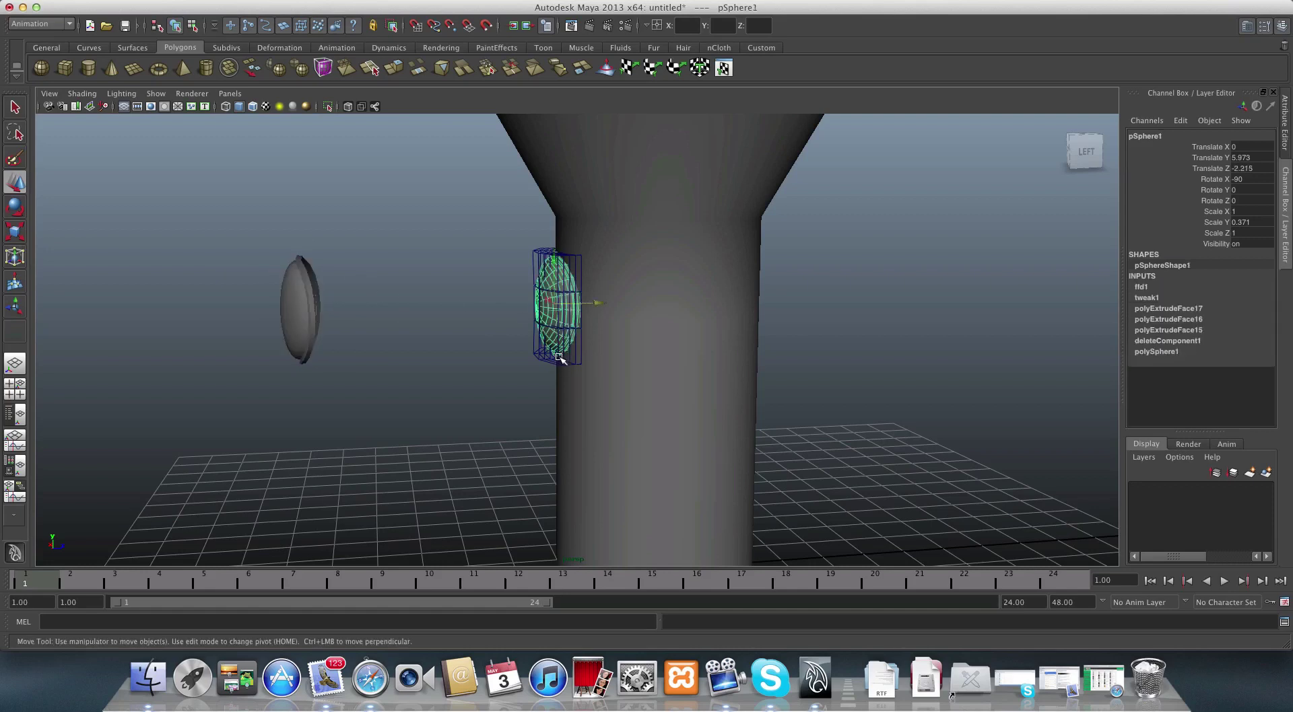
left_click(565, 366)
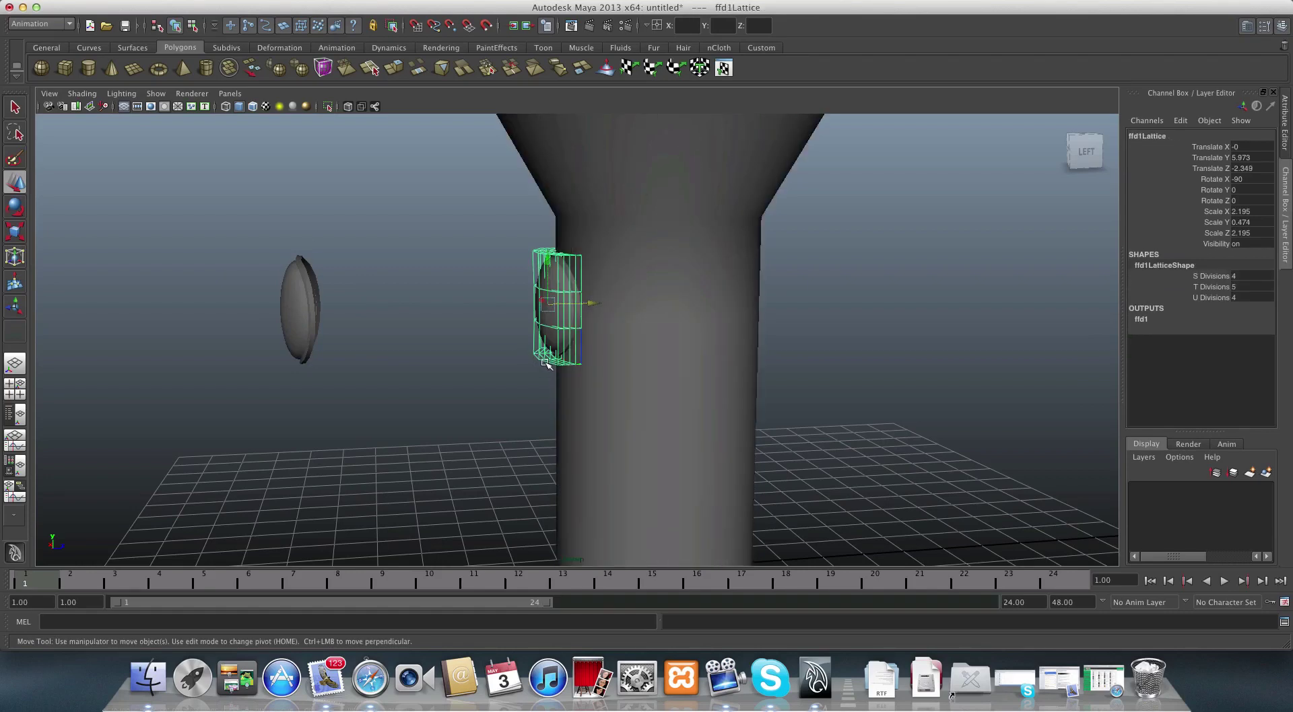
- Delete the lattice and pull the disc away from the stem
key("Delete")
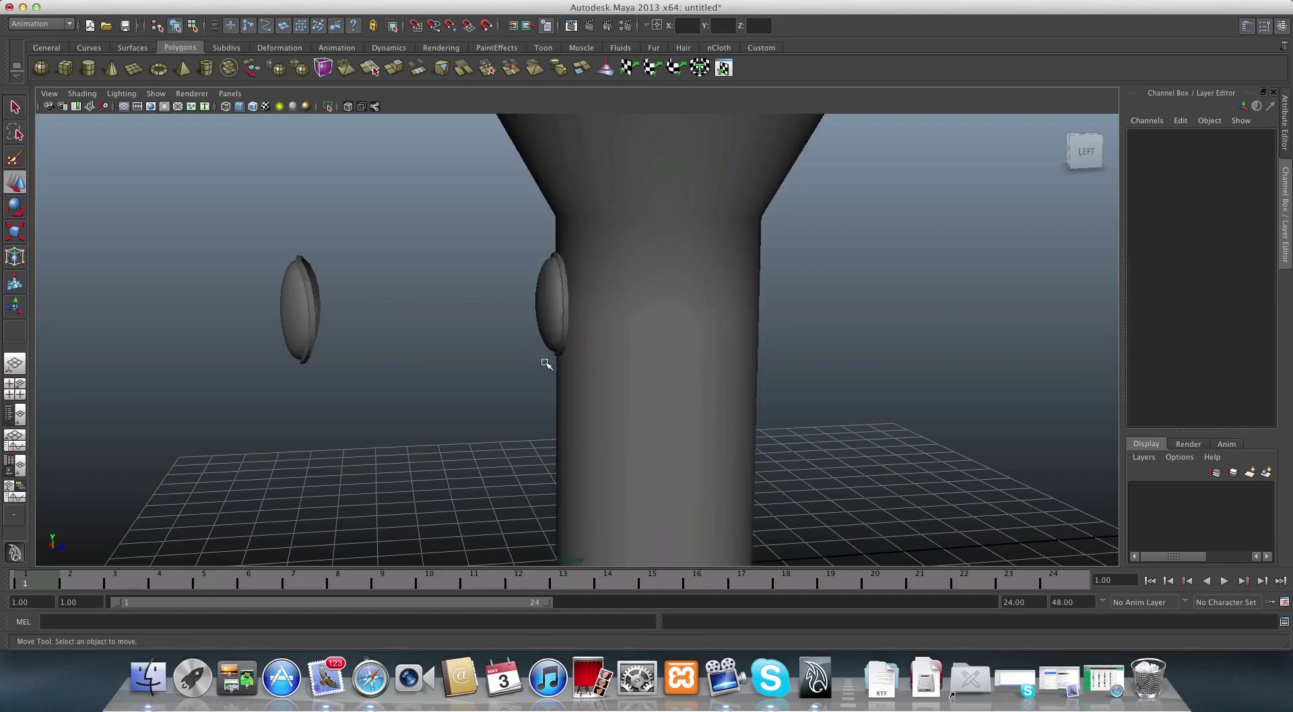
left_click_drag(545, 363, 519, 314, "alt")
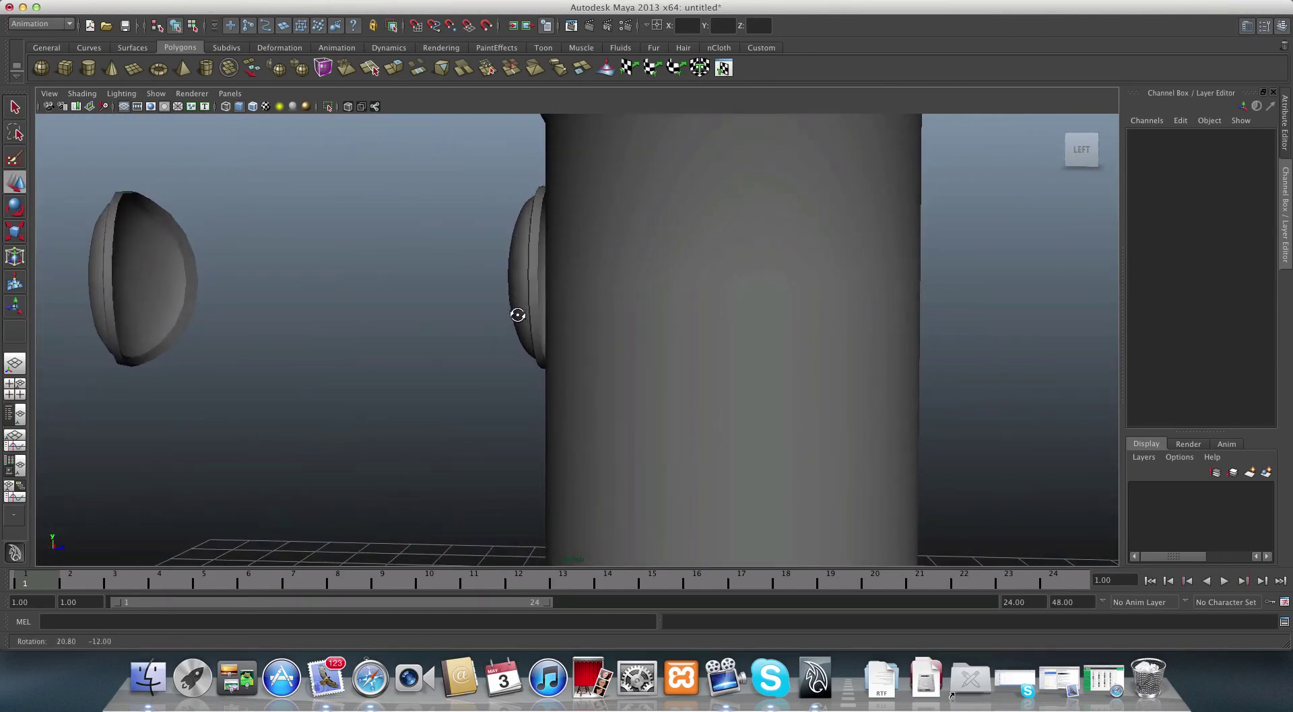
left_click(527, 257)
left_click_drag(586, 276, 259, 331)
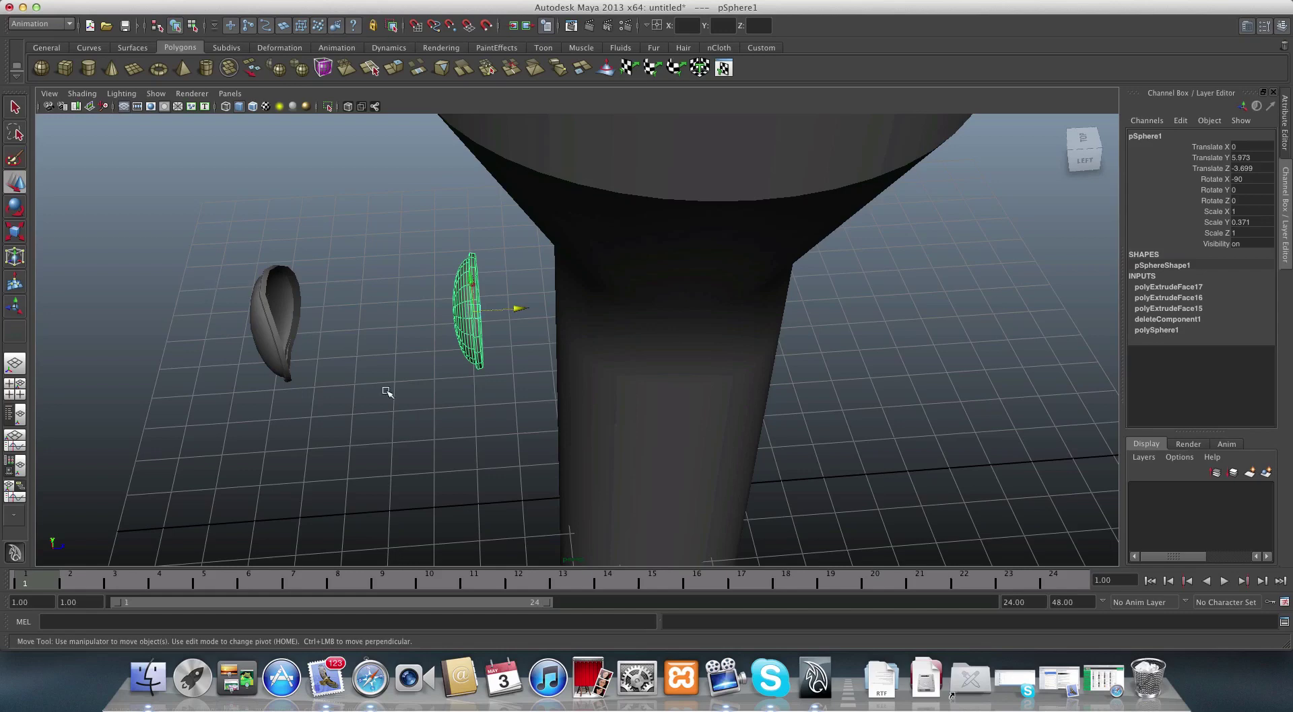
left_click_drag(387, 392, 390, 347, "alt")
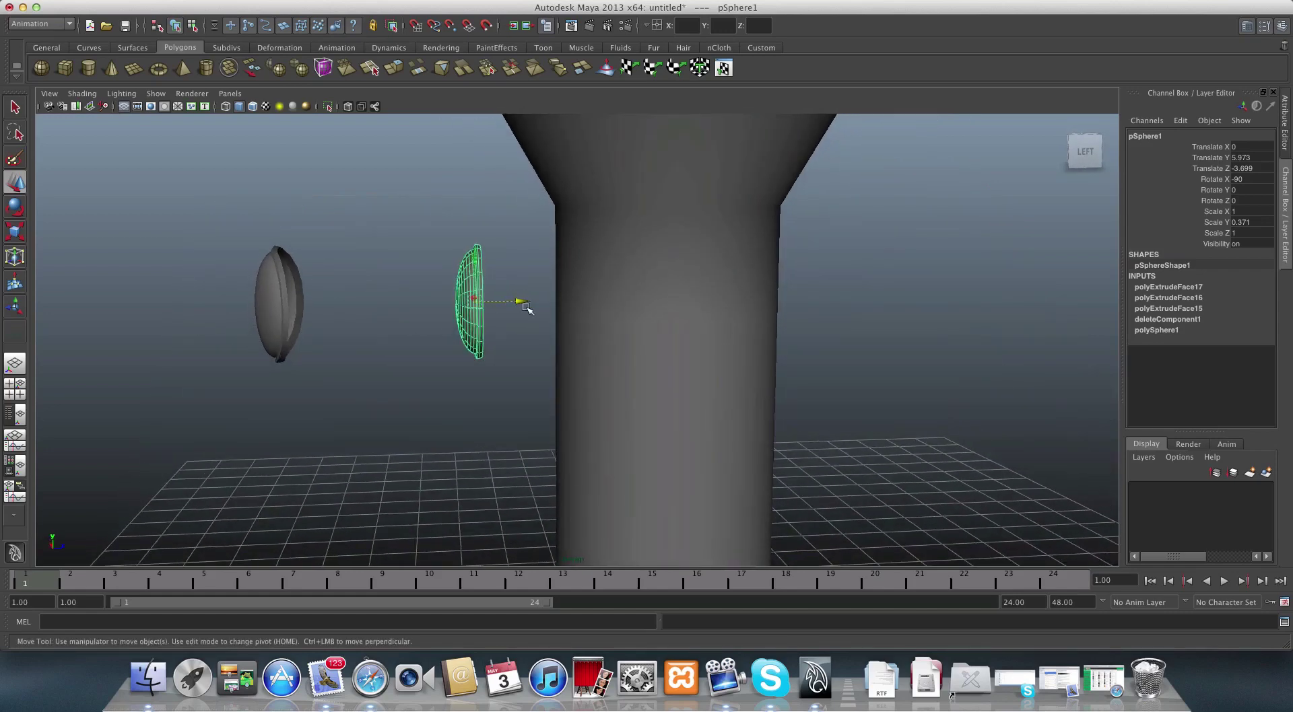
- Undo back to restore the lattice, then select the curved disc inside it
key("ctrl+z")
key("ctrl+z")
key("ctrl+z")
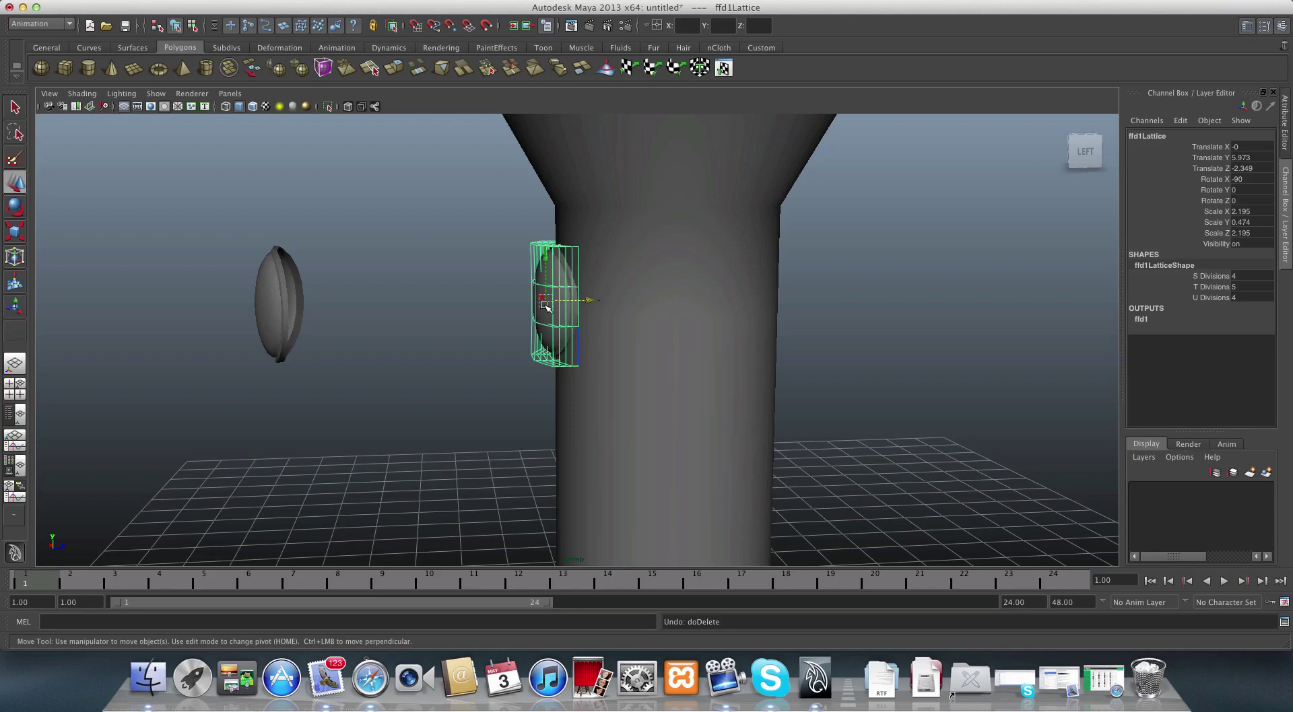
key("ctrl+z")
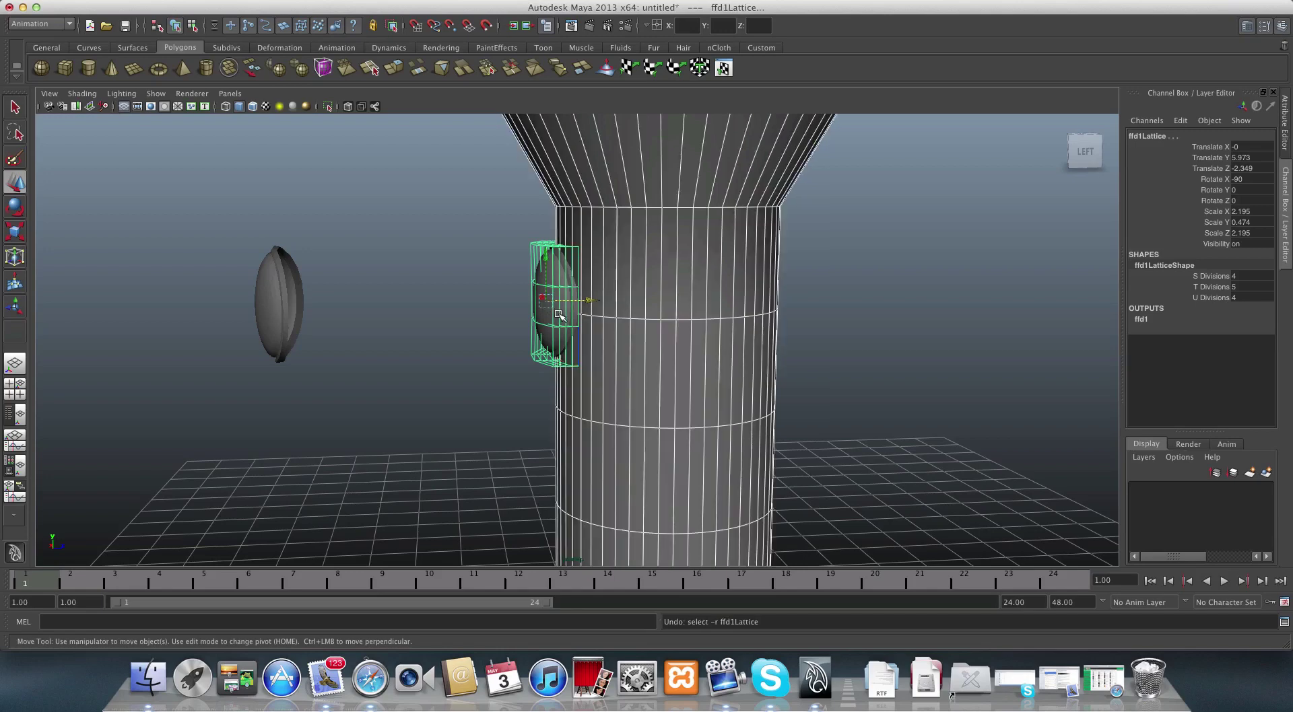
left_click(503, 337)
key("ctrl+z")
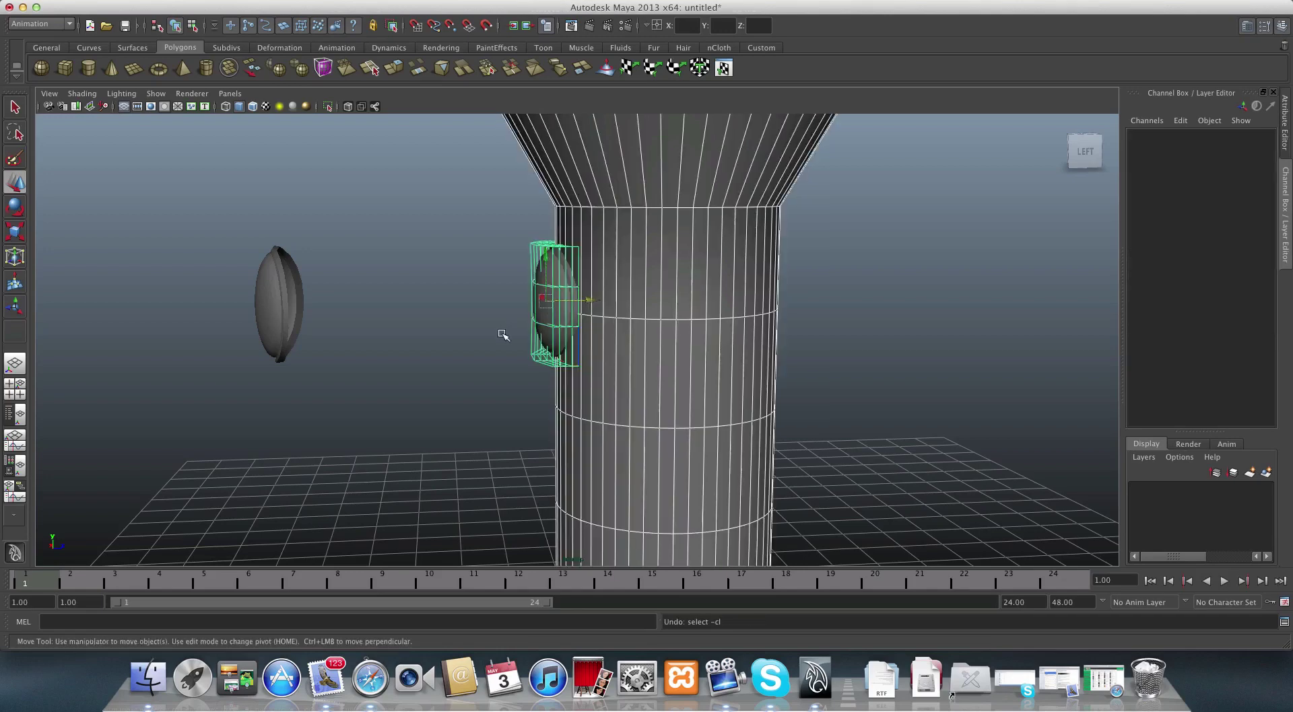
left_click(551, 331)
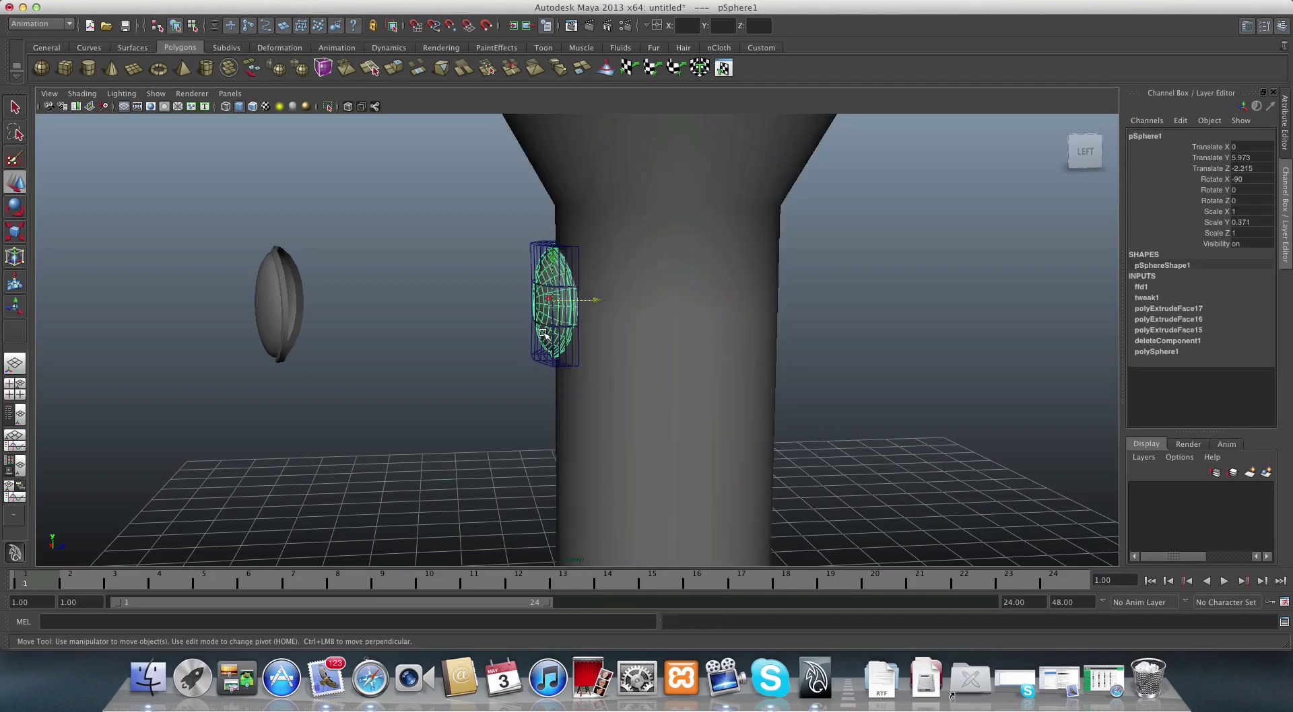
key("ctrl+z")
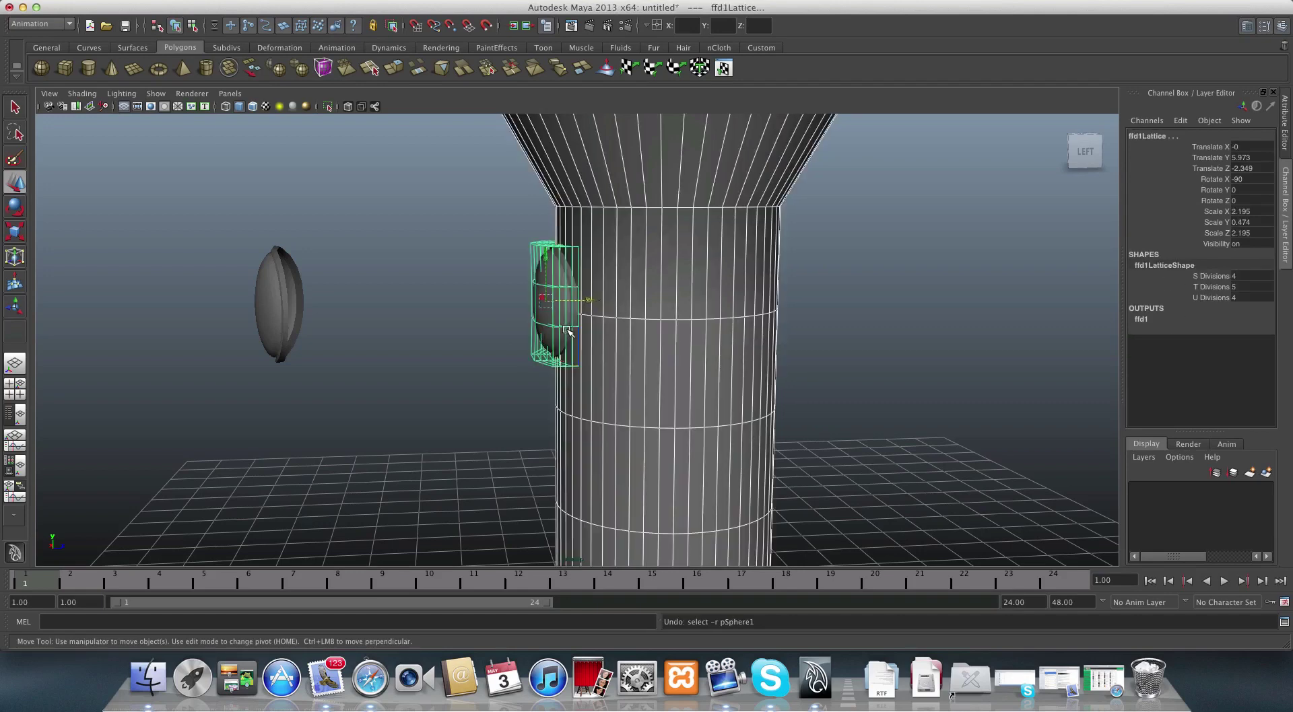
left_click(447, 378)
left_click(543, 340)
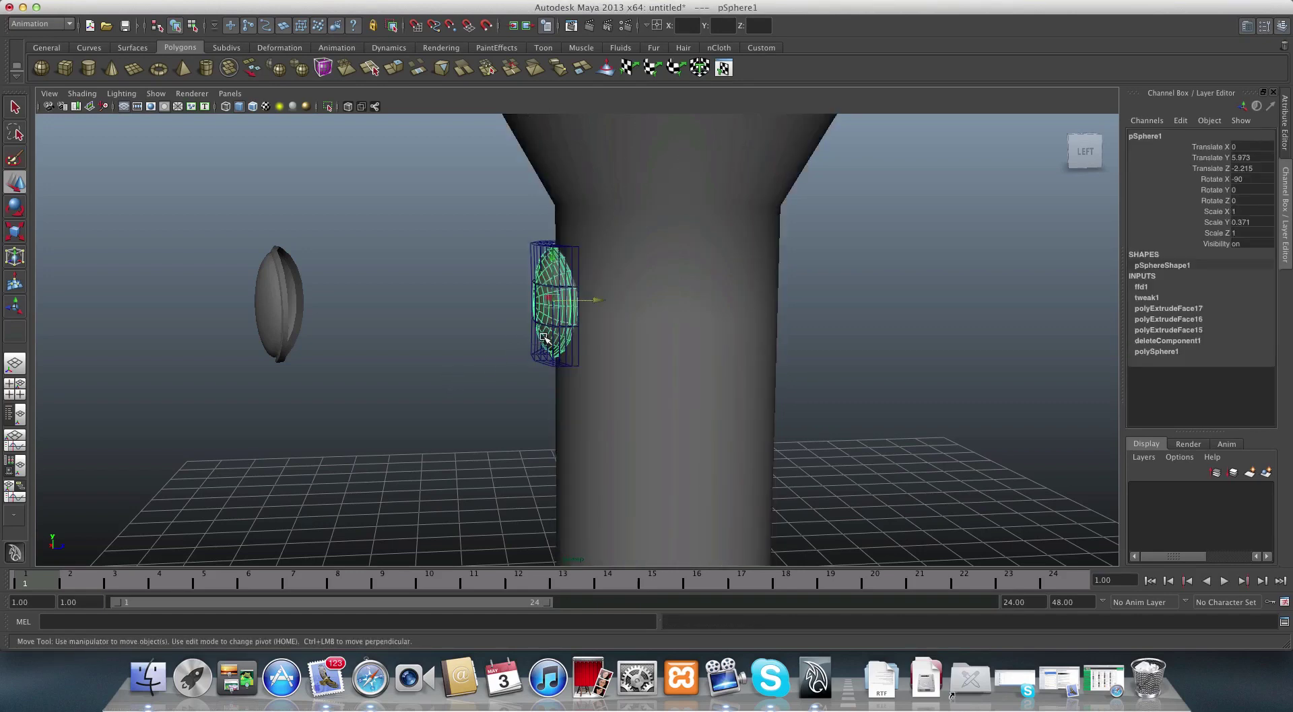
- Duplicate the curved disc, delete the lattice, and place copy pSphere3 against the stem at Z -2.204
key("ctrl+d")
left_click_drag(599, 300, 550, 302)
left_click(552, 326)
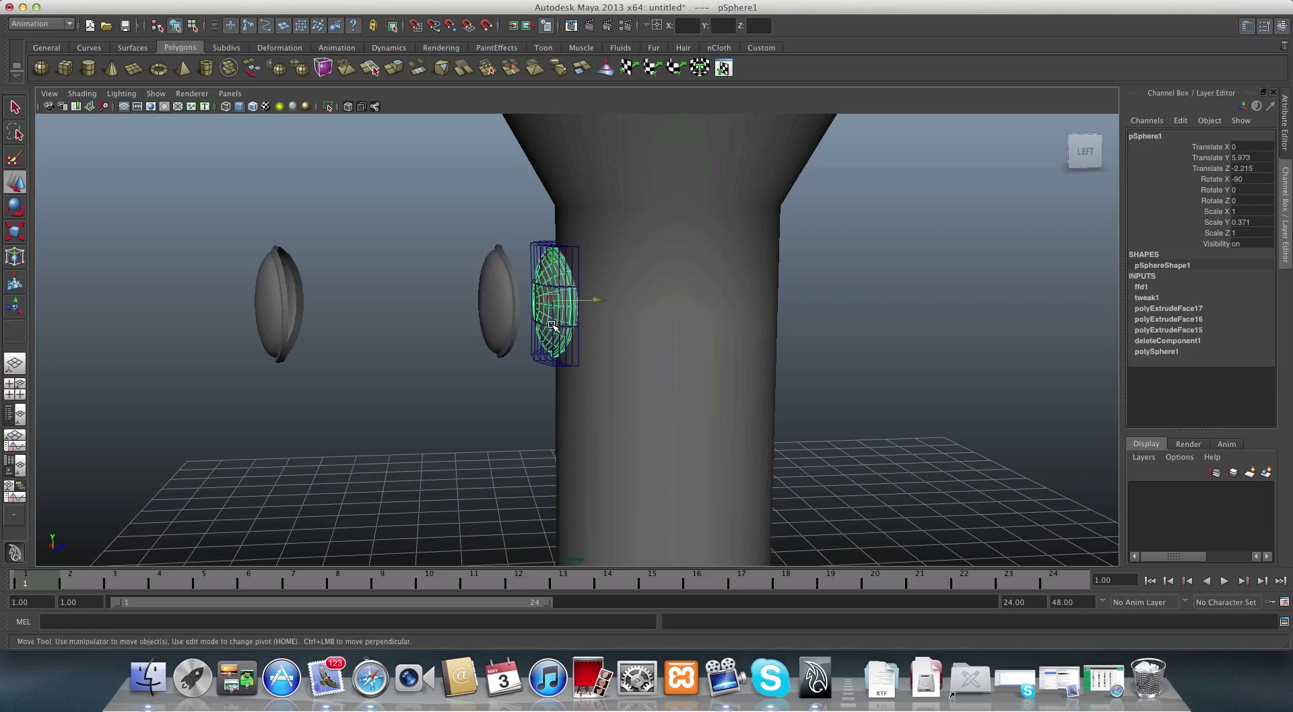
left_click(542, 354)
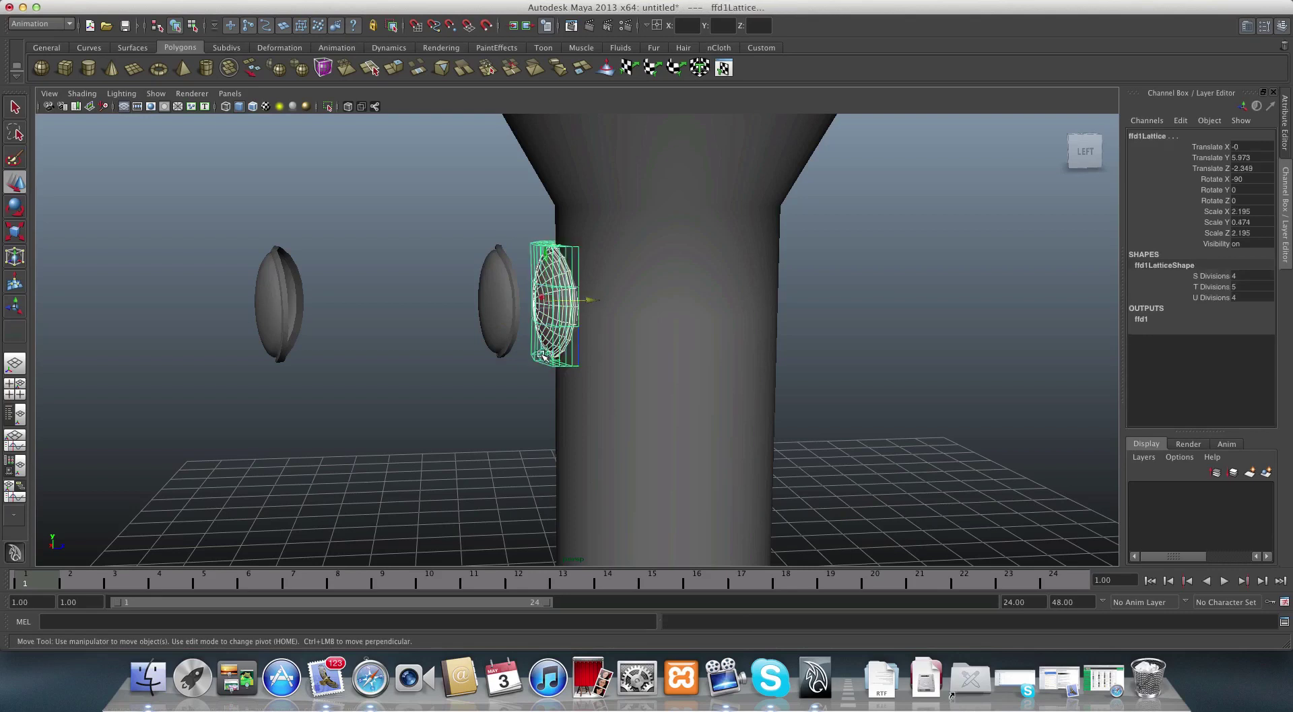
key("Delete")
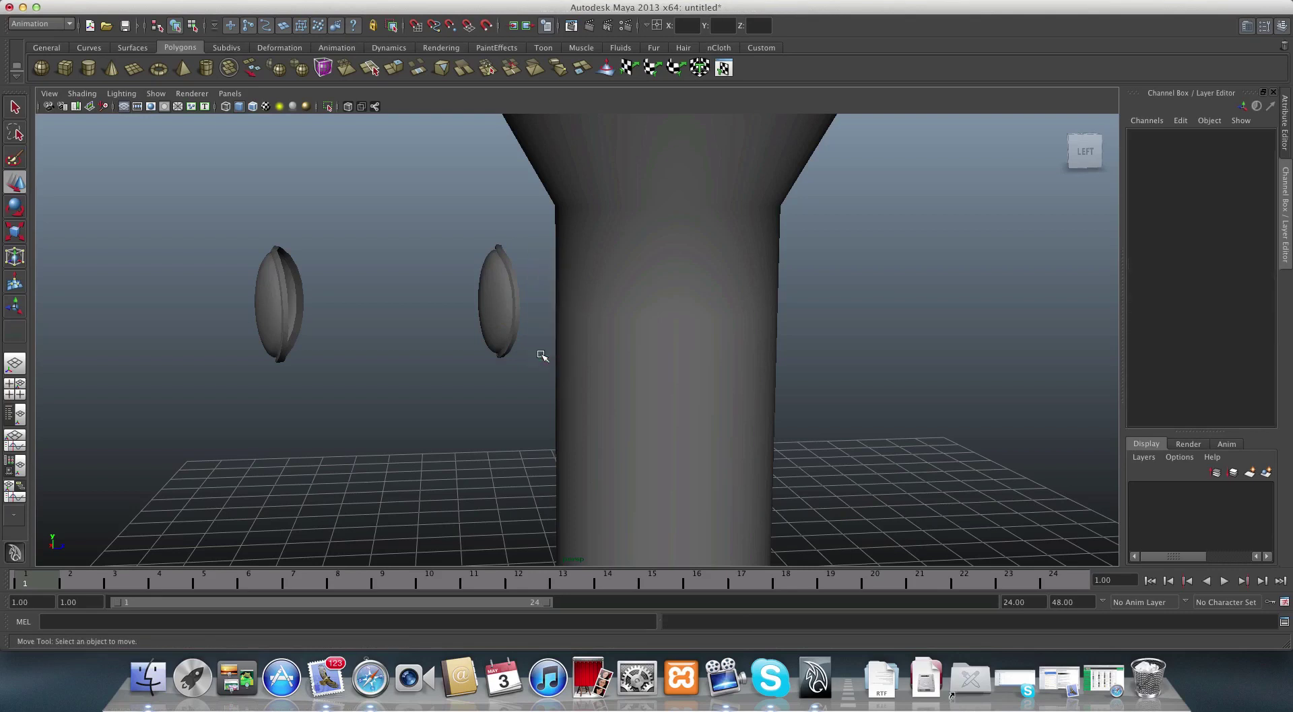
left_click(492, 308)
left_click_drag(548, 297, 601, 314)
- Zoom out and adjust the selection until only the copied curved disc is selected
scroll(684, 354, "down", 10)
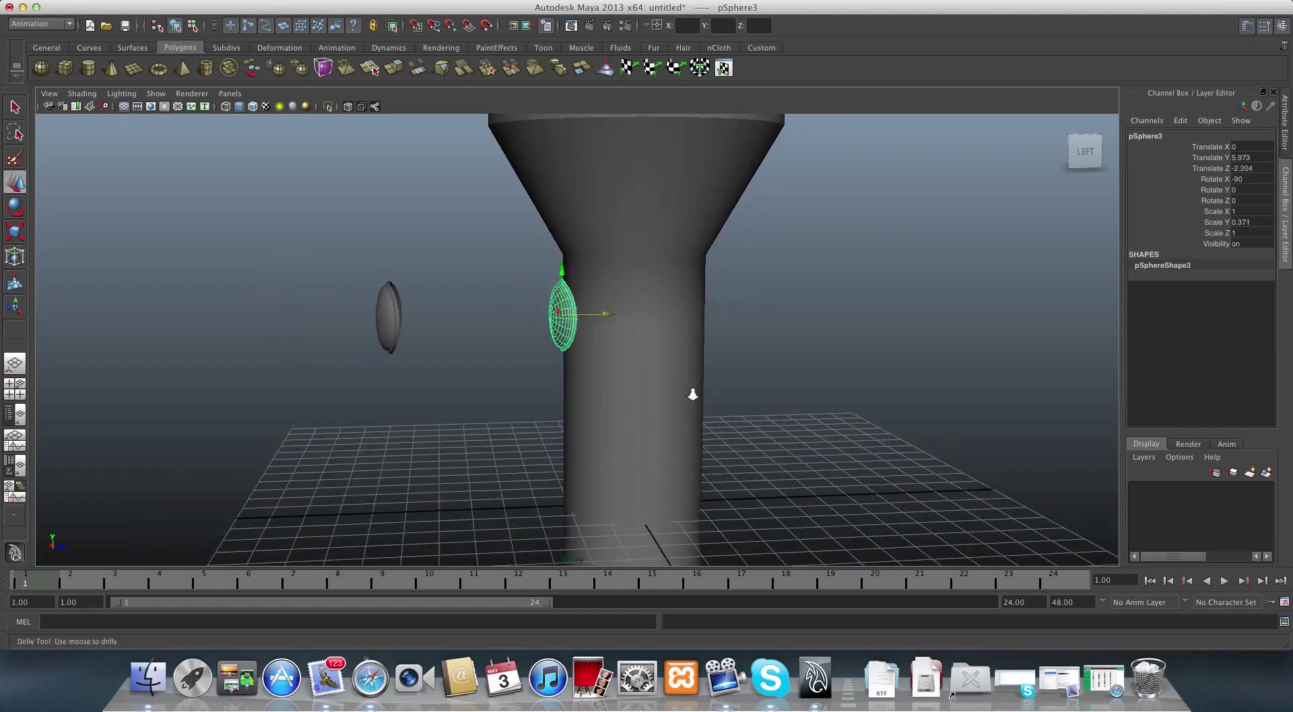
scroll(632, 356, "down", 5)
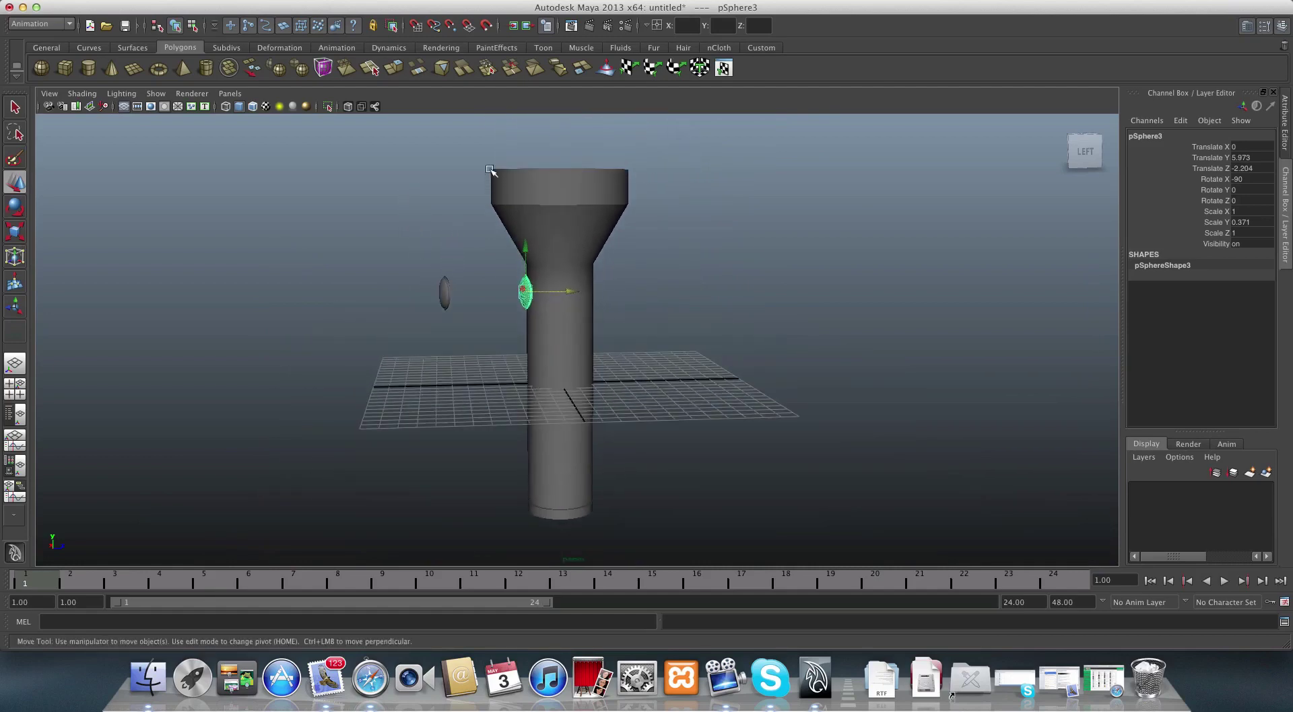
left_click_drag(472, 143, 608, 551)
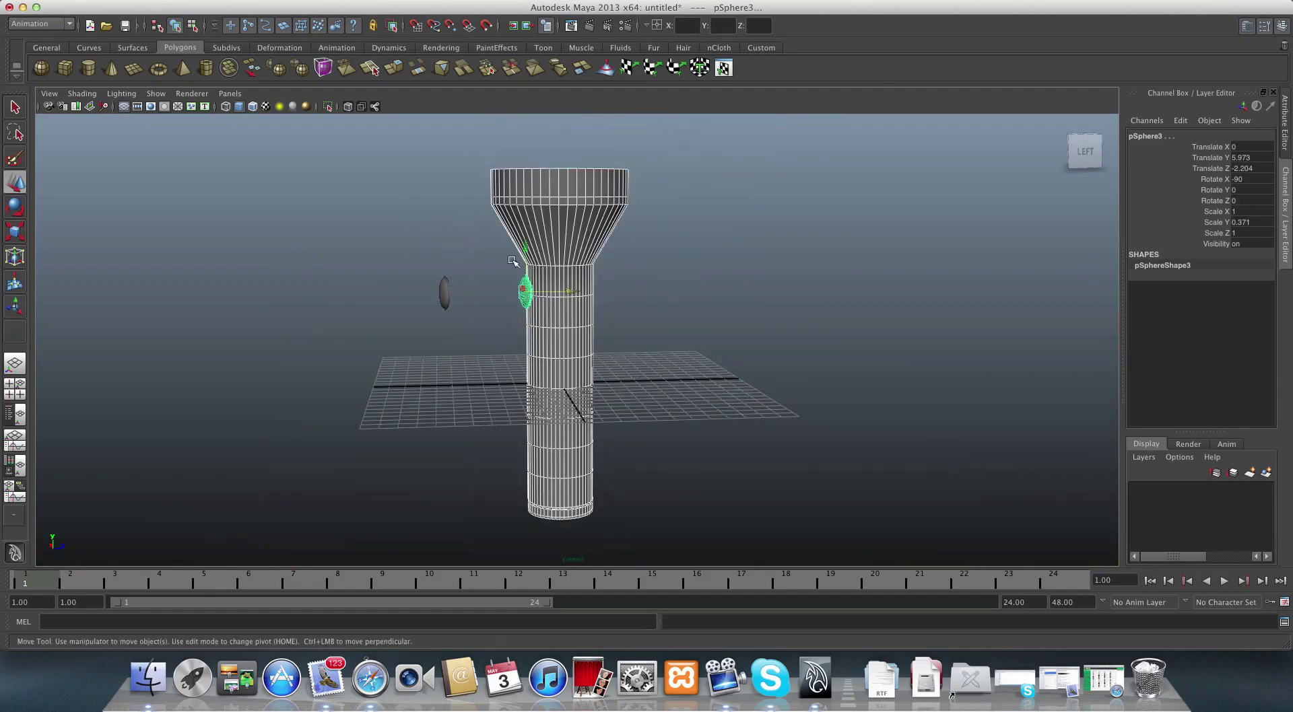
left_click(572, 292)
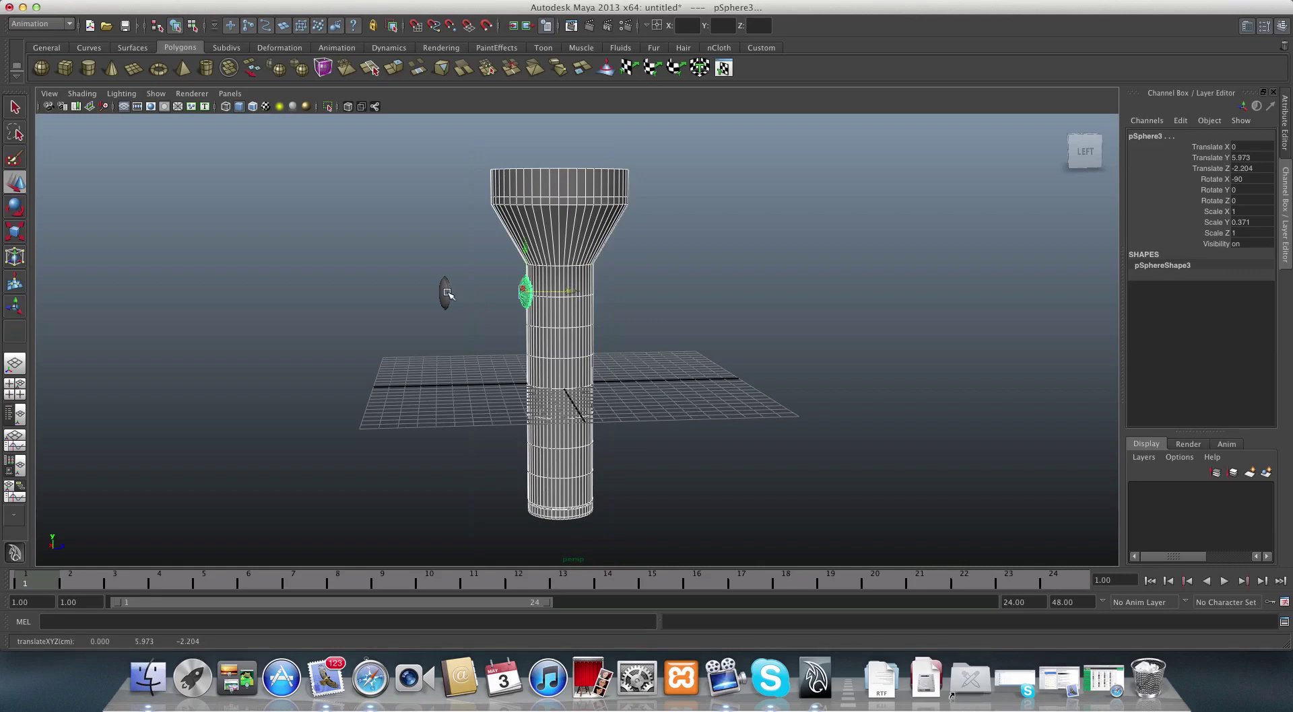
left_click(511, 311)
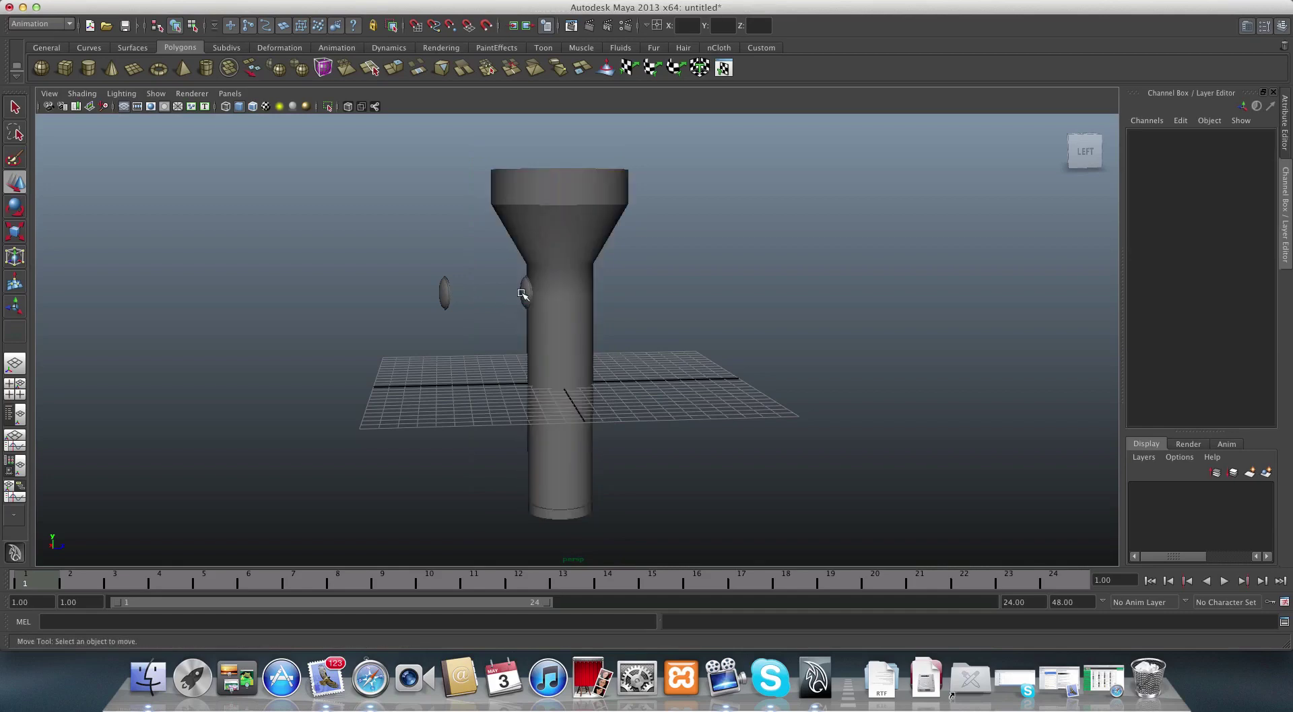
left_click(526, 295)
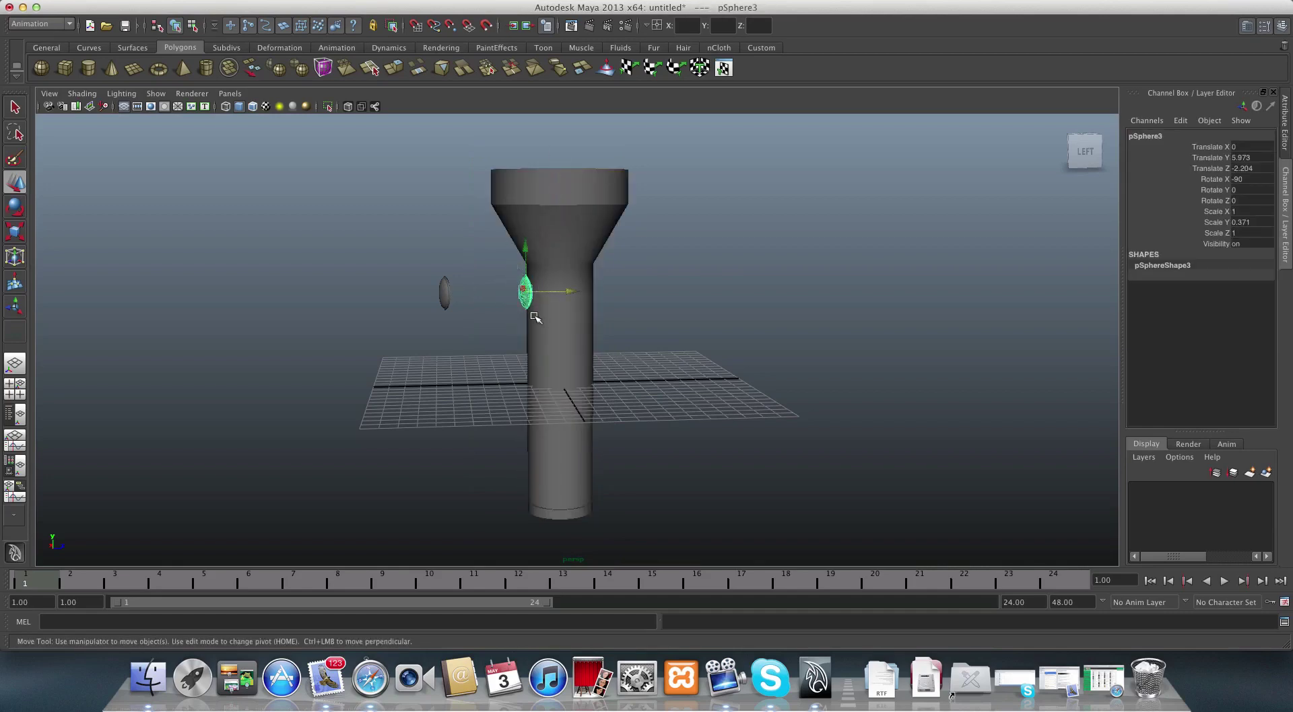
mouse_move(535, 317)
left_mouse_down("alt")
mouse_move(532, 367)
mouse_move(540, 317)
mouse_move(577, 306)
mouse_move(526, 312)
left_mouse_up("alt")
- Select the stem and base ring and move them aside to Translate Z 18.267
left_click_drag(501, 160, 635, 230)
left_click_drag(550, 332, 517, 306, "alt")
left_click(559, 480)
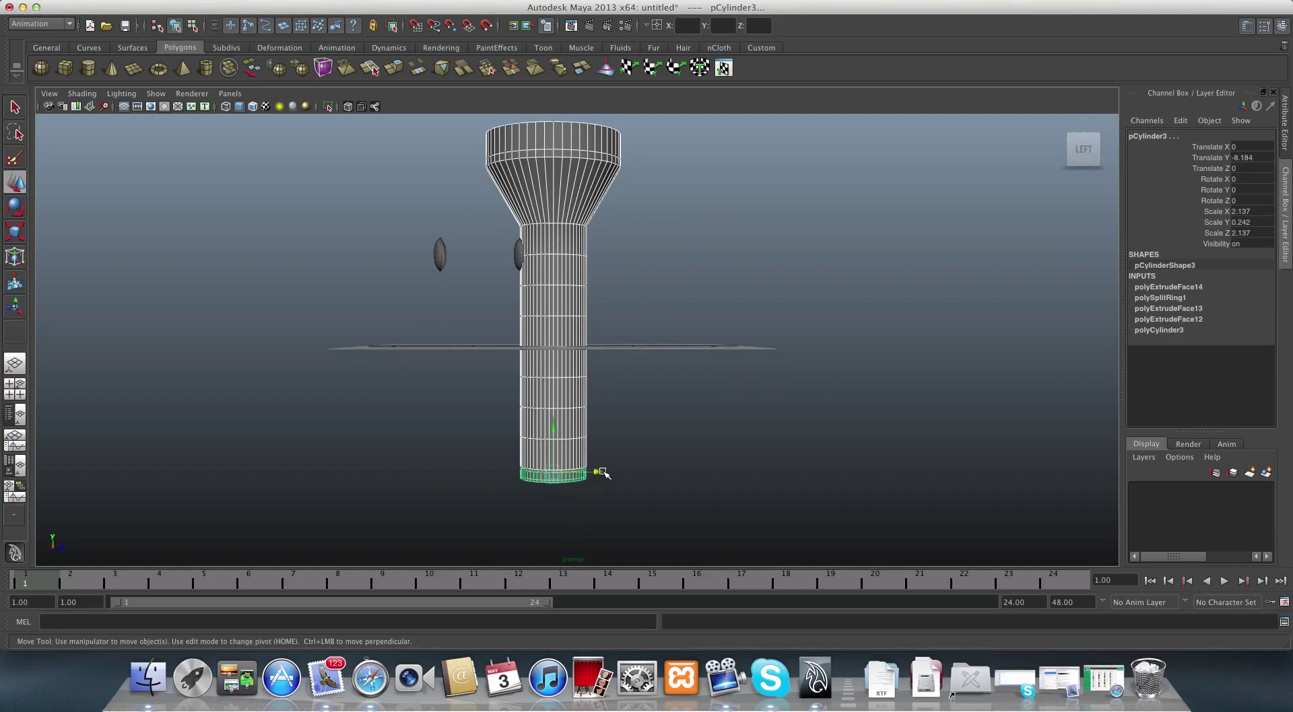
left_click_drag(598, 473, 874, 476)
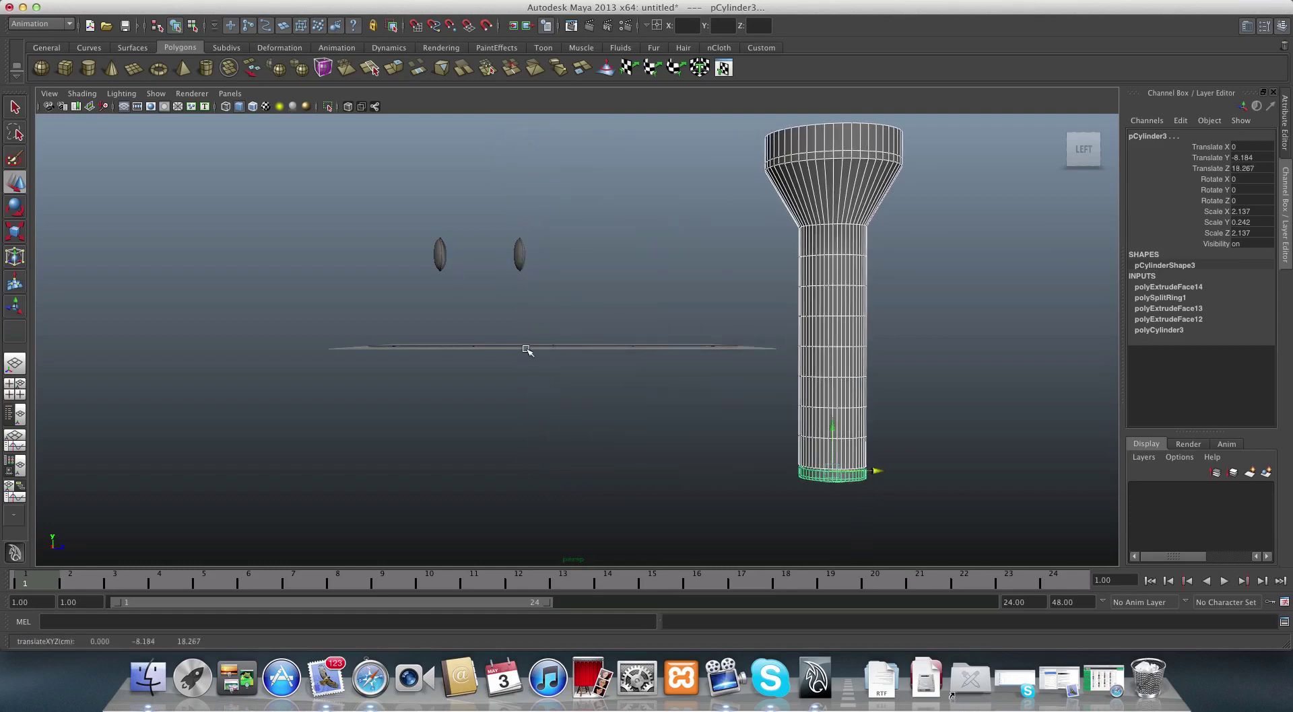
left_click_drag(518, 343, 519, 363, "alt")
left_click(517, 247)
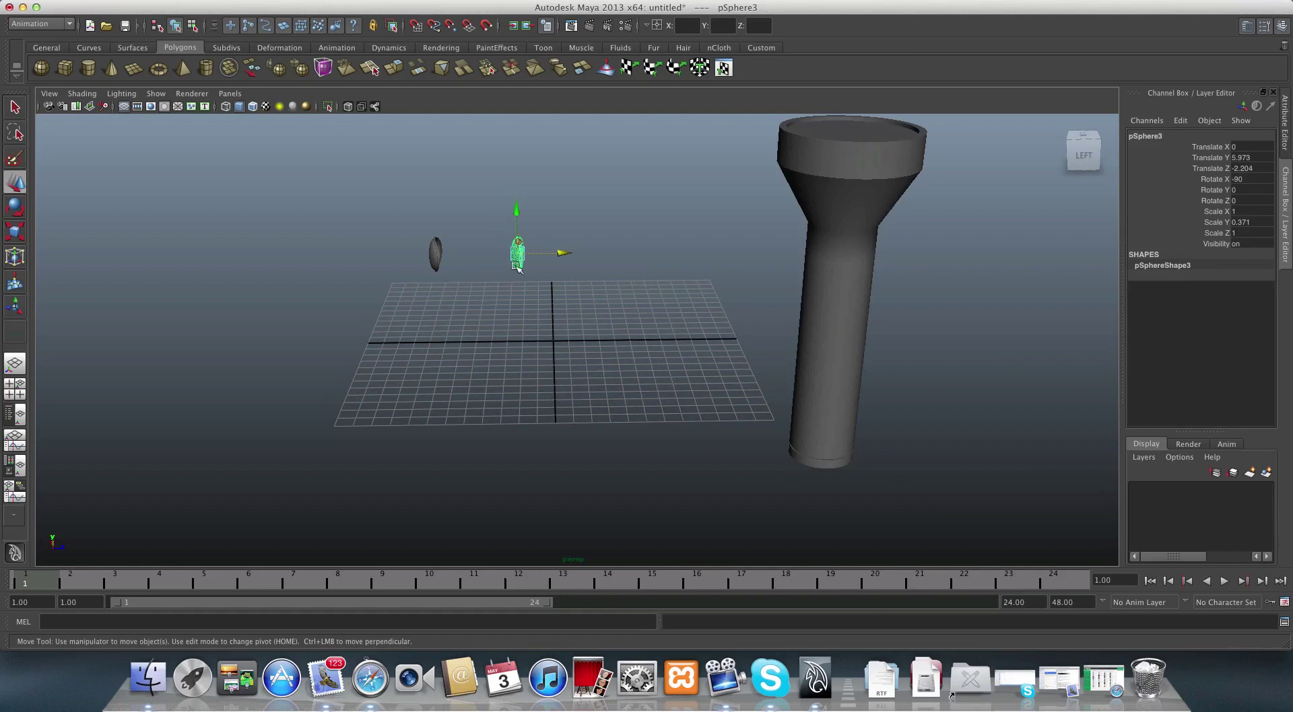
- Duplicate pSphere3 as pSphere4 and lower it onto the grid at Translate Y 0.015
key("ctrl+d")
left_click_drag(515, 204, 520, 299)
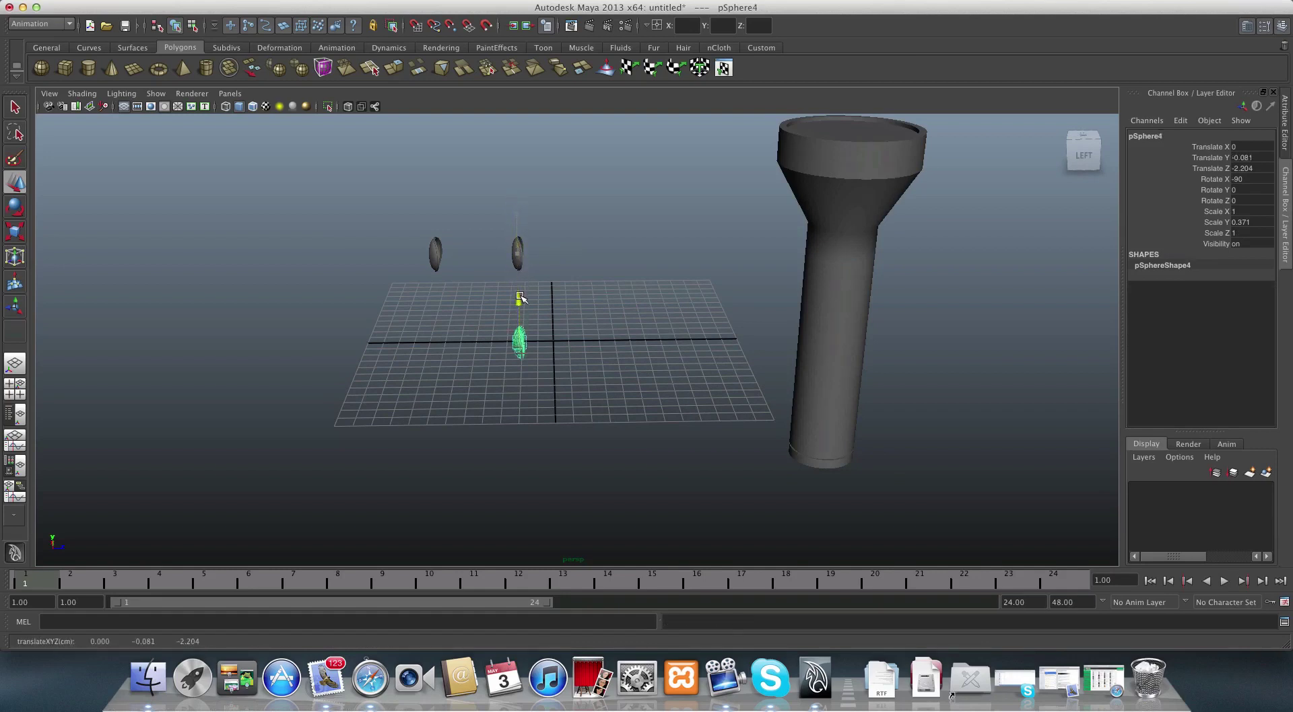
scroll(623, 369, "up", 6)
scroll(489, 363, "down", 3)
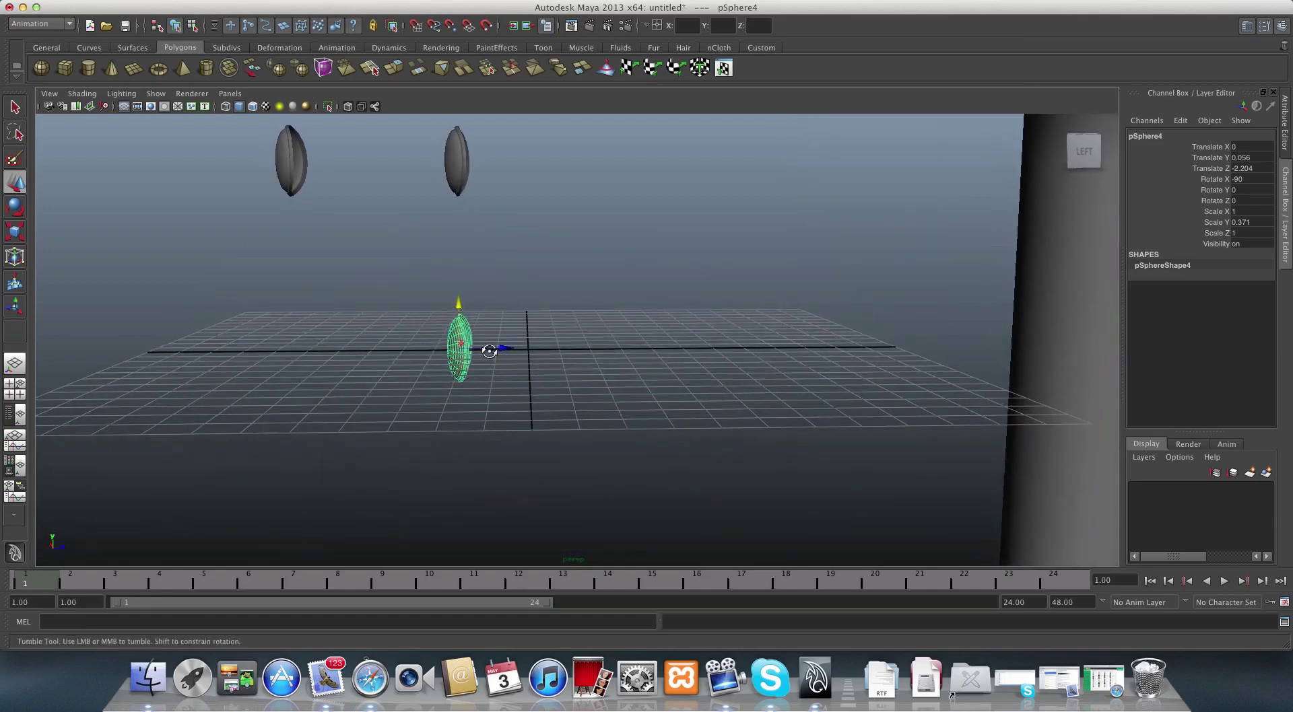
left_click_drag(490, 354, 730, 398, "alt")
left_click_drag(389, 381, 623, 421, "alt")
scroll(553, 414, "up", 3)
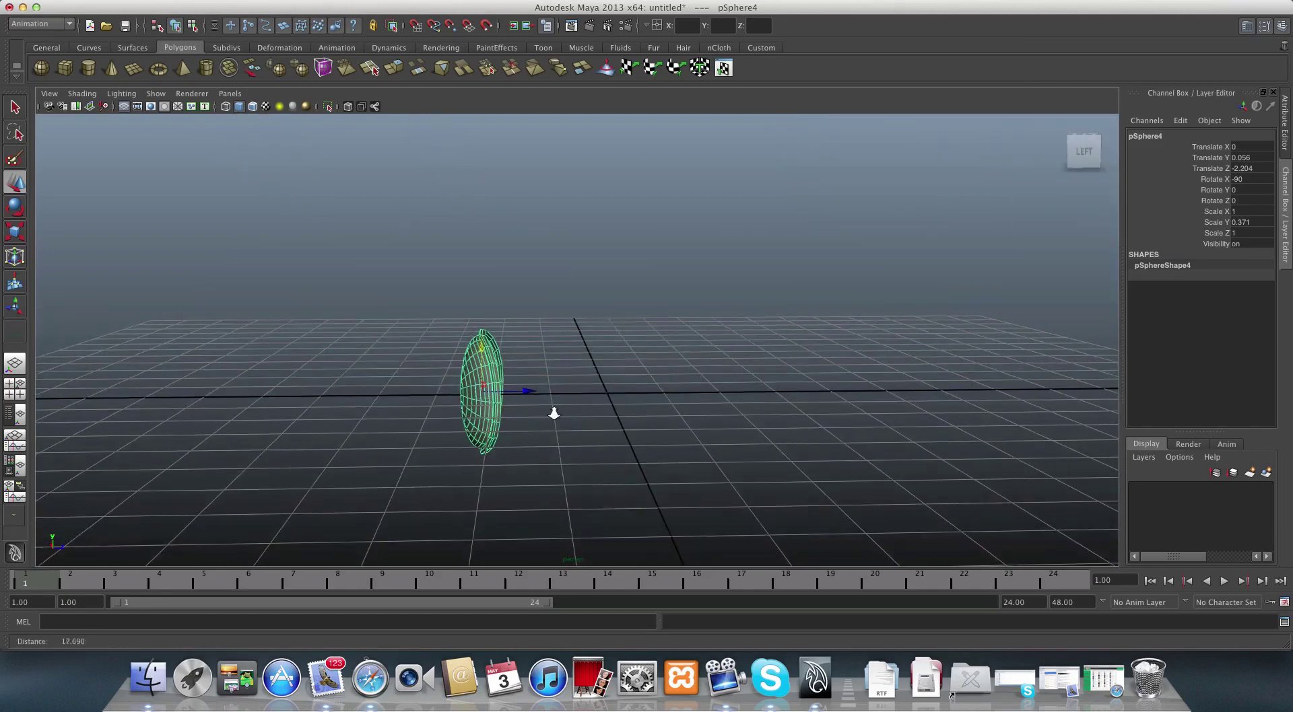
mouse_move(447, 377)
left_mouse_down()
mouse_move(462, 410)
mouse_move(491, 418)
mouse_move(490, 396)
mouse_move(444, 370)
mouse_move(449, 390)
mouse_move(441, 383)
left_mouse_up()
key("z")
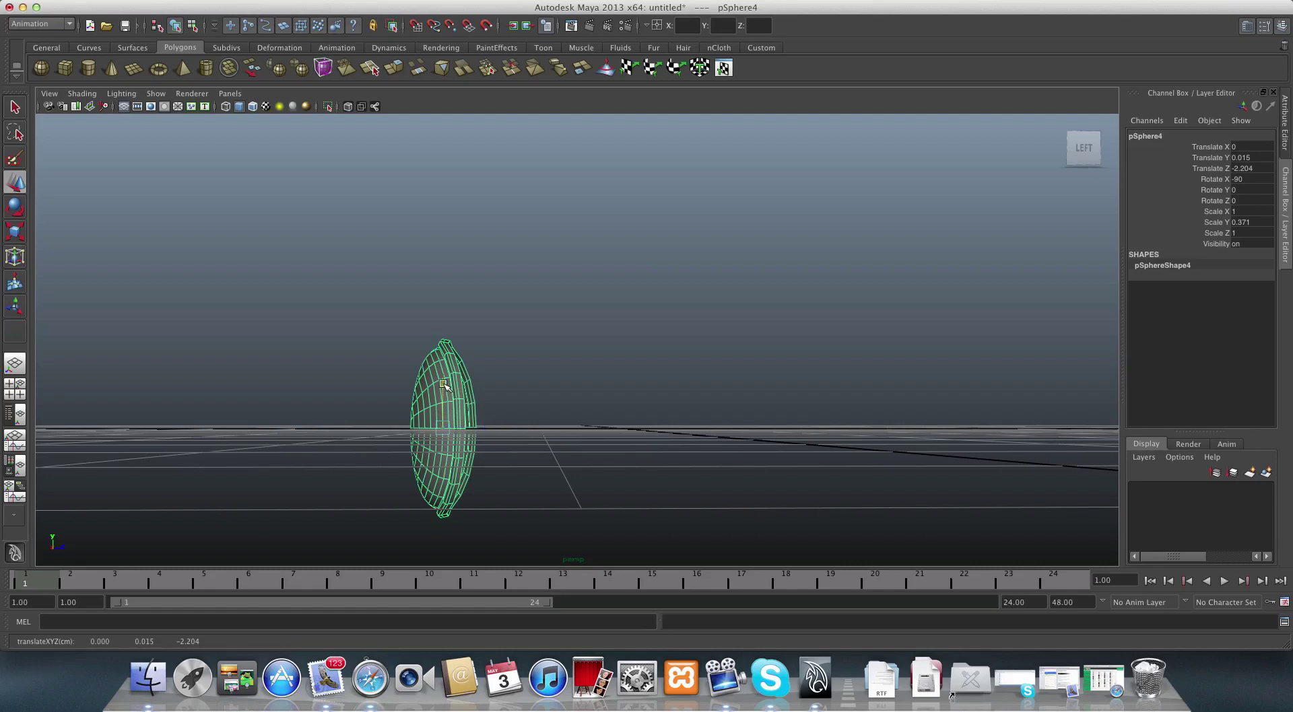
left_click_drag(571, 438, 569, 475, "alt")
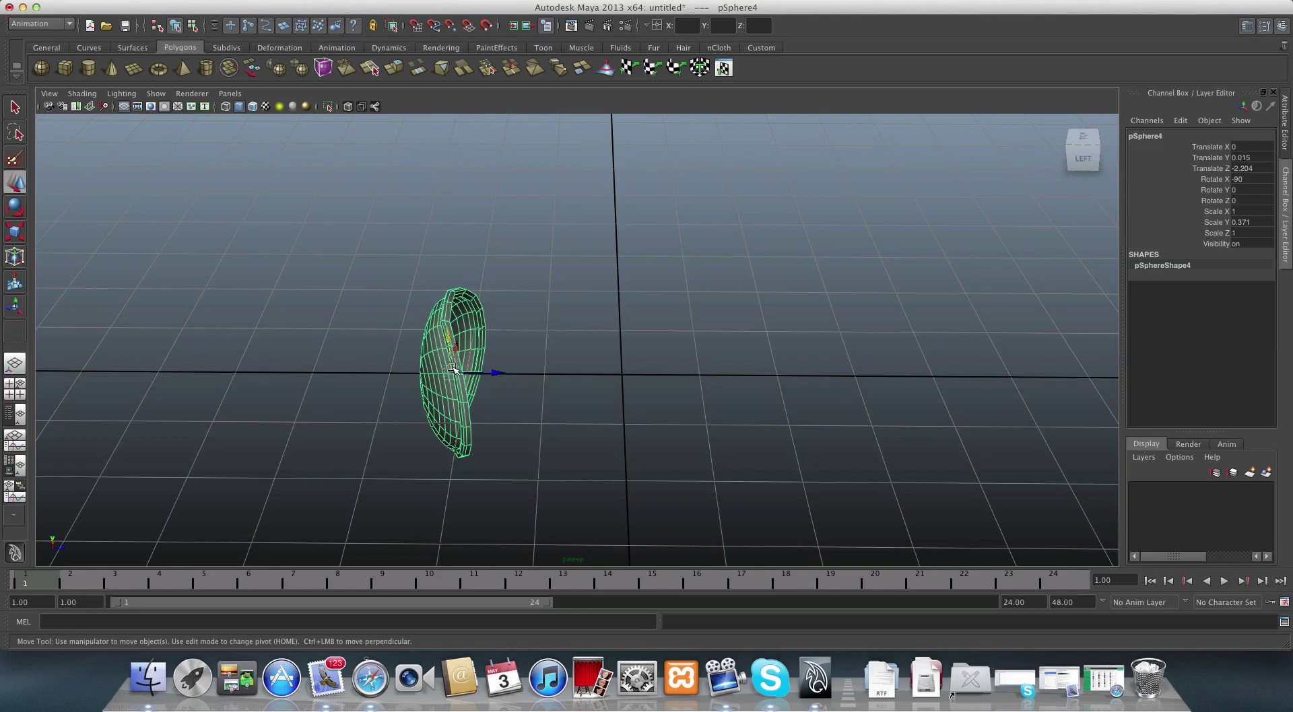
- Enter pivot editing and drag the disc's pivot off the disc toward the grid origin
key("Home")
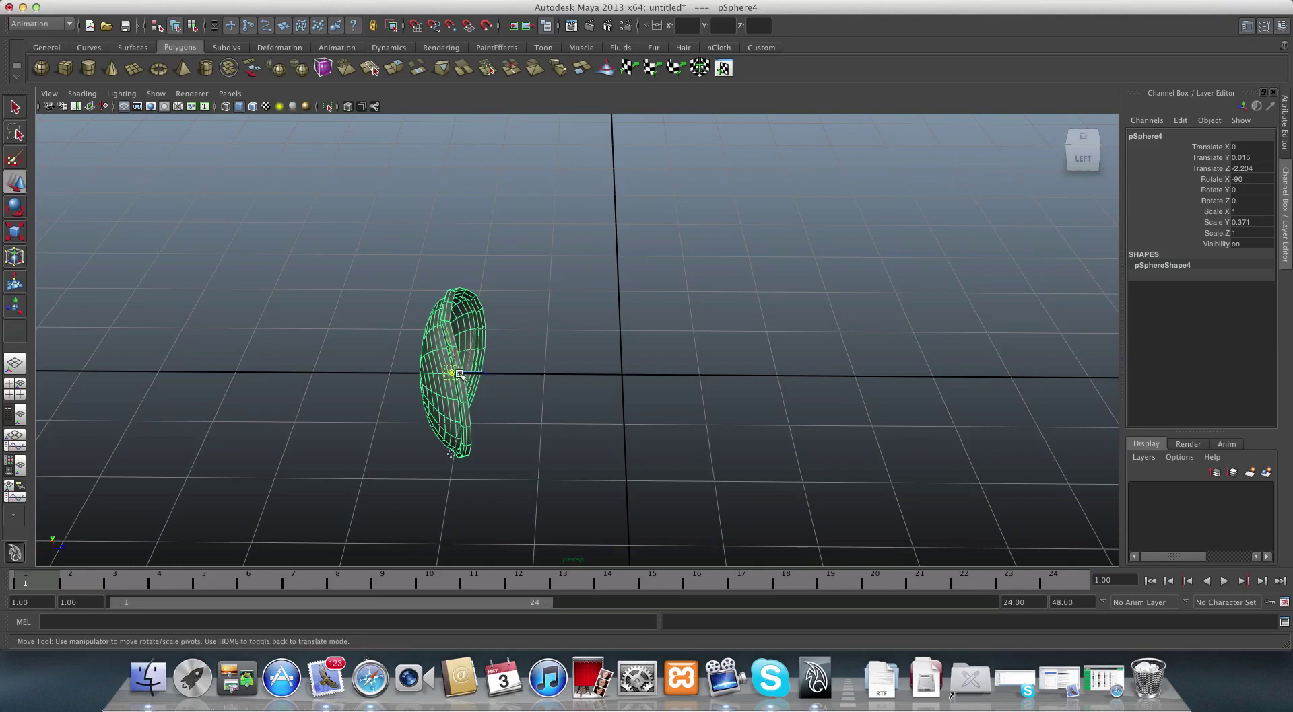
scroll(452, 374, "up", 3)
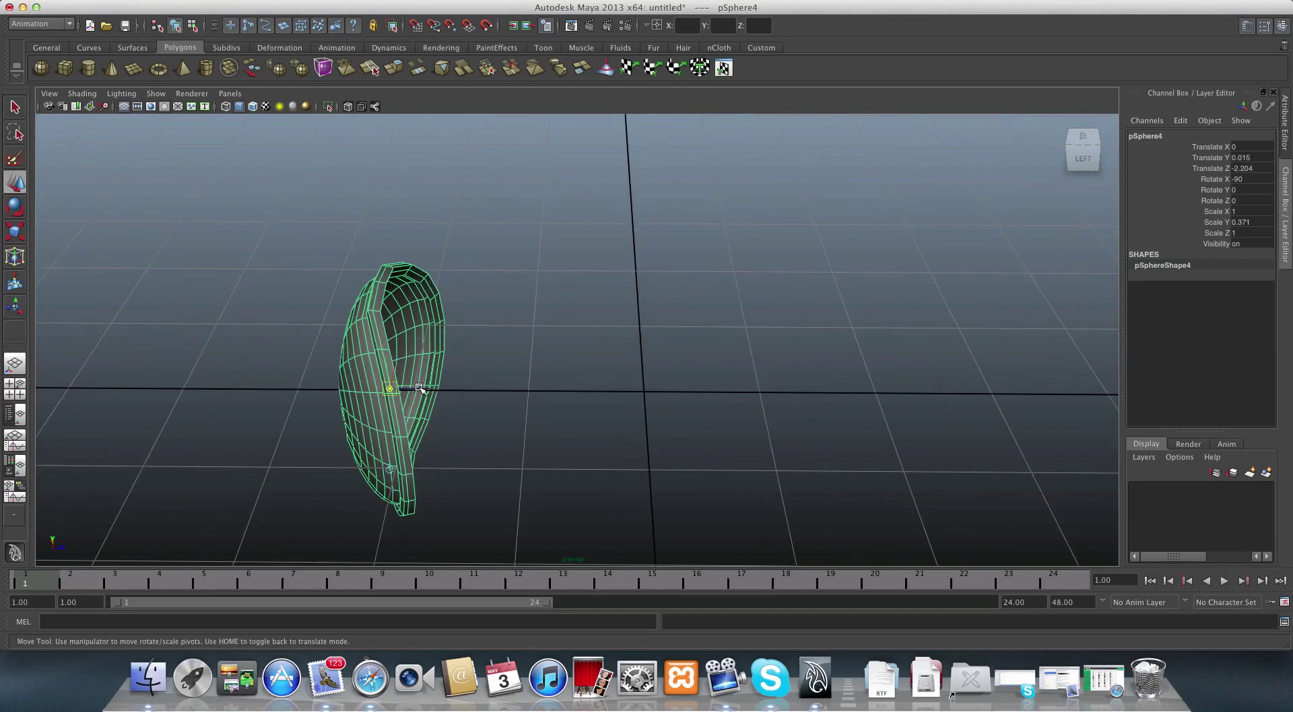
left_click_drag(415, 388, 672, 401)
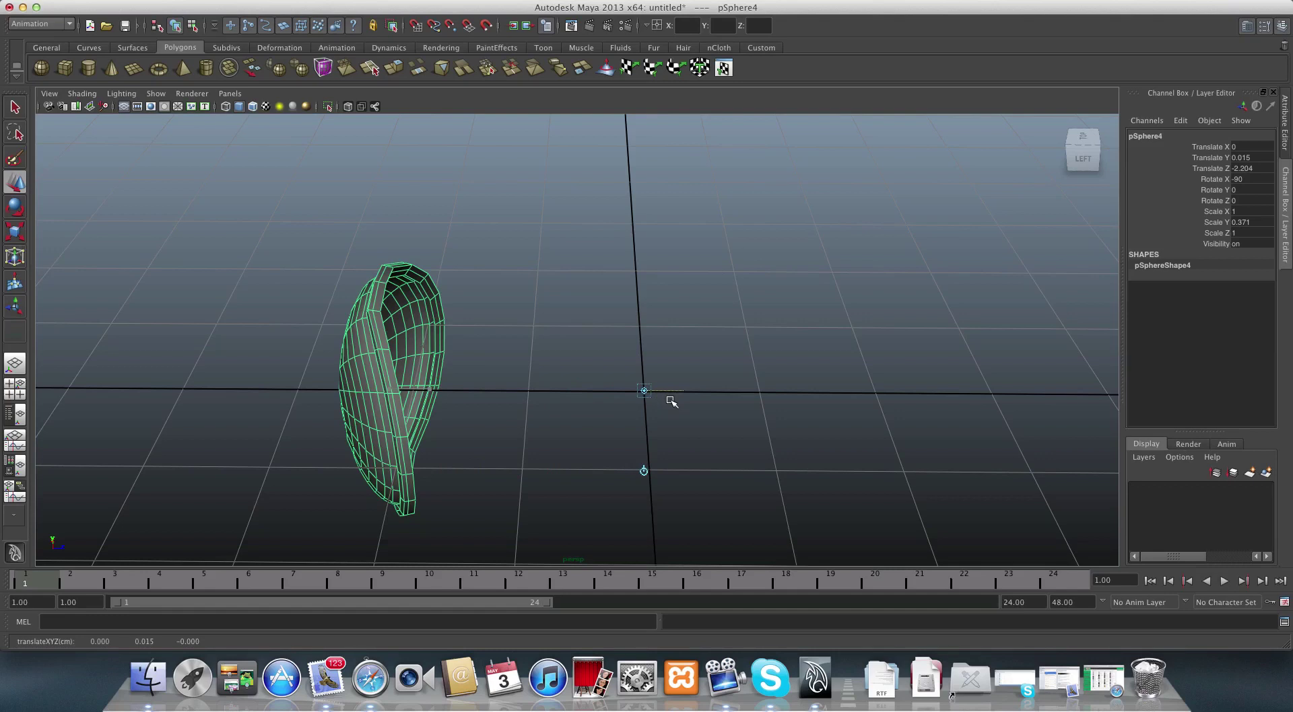
left_click_drag(672, 401, 668, 433)
middle_click_drag(729, 446, 647, 435, "alt")
left_click(600, 383)
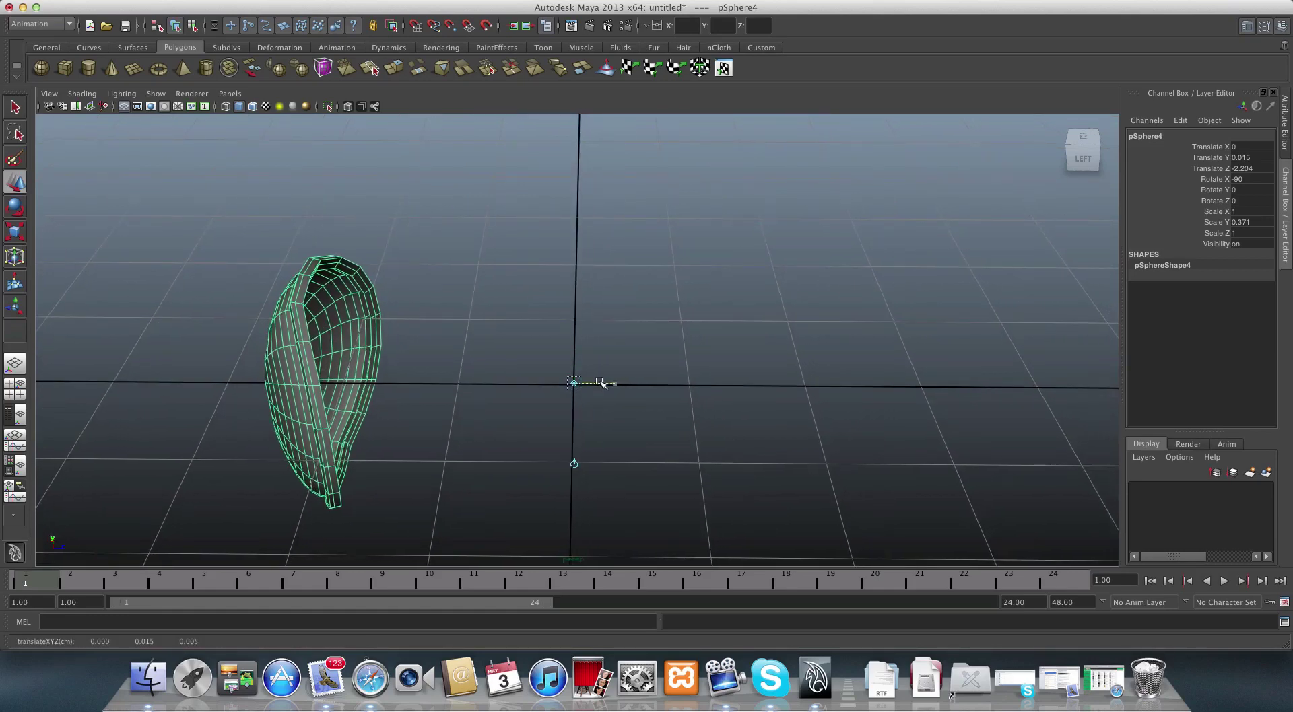
mouse_move(597, 385)
middle_mouse_down("alt")
mouse_move(596, 438)
mouse_move(603, 395)
middle_mouse_up("alt")
left_click(602, 394)
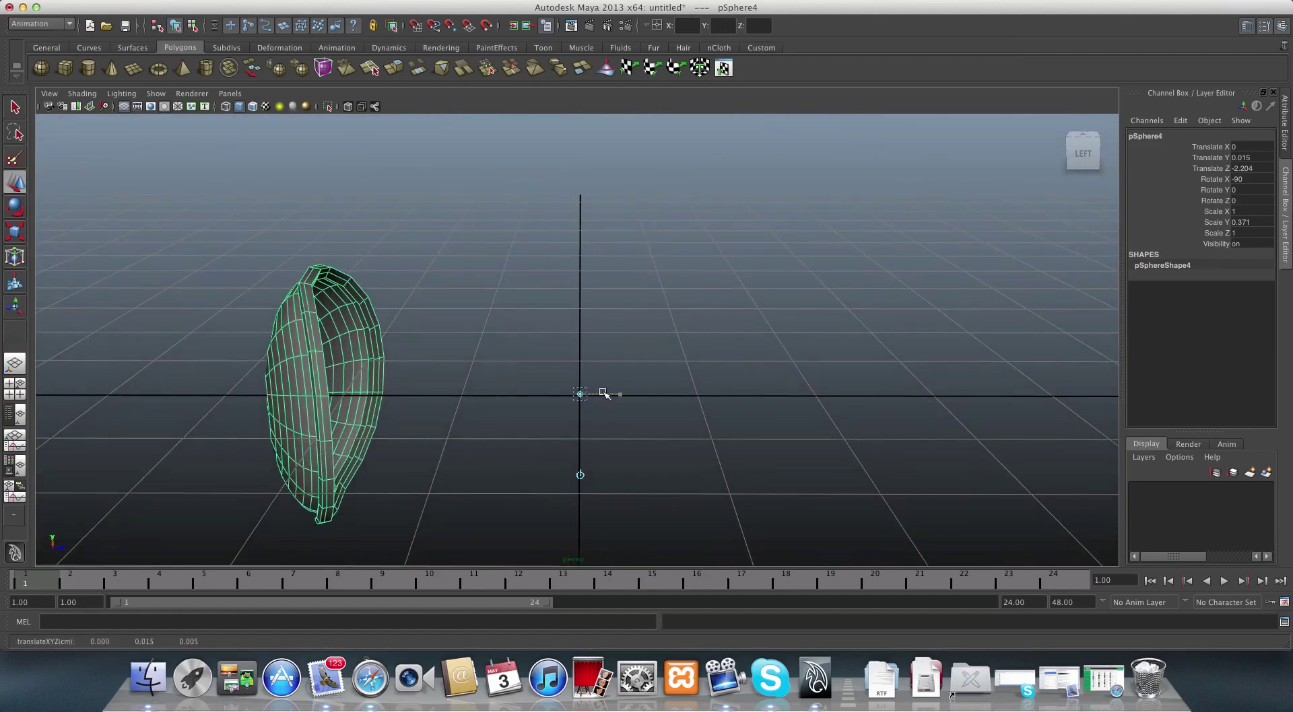
left_click(604, 394)
- Check from a side angle and set the pivot exactly on the world origin, then exit pivot editing
left_click_drag(593, 407, 626, 393, "alt")
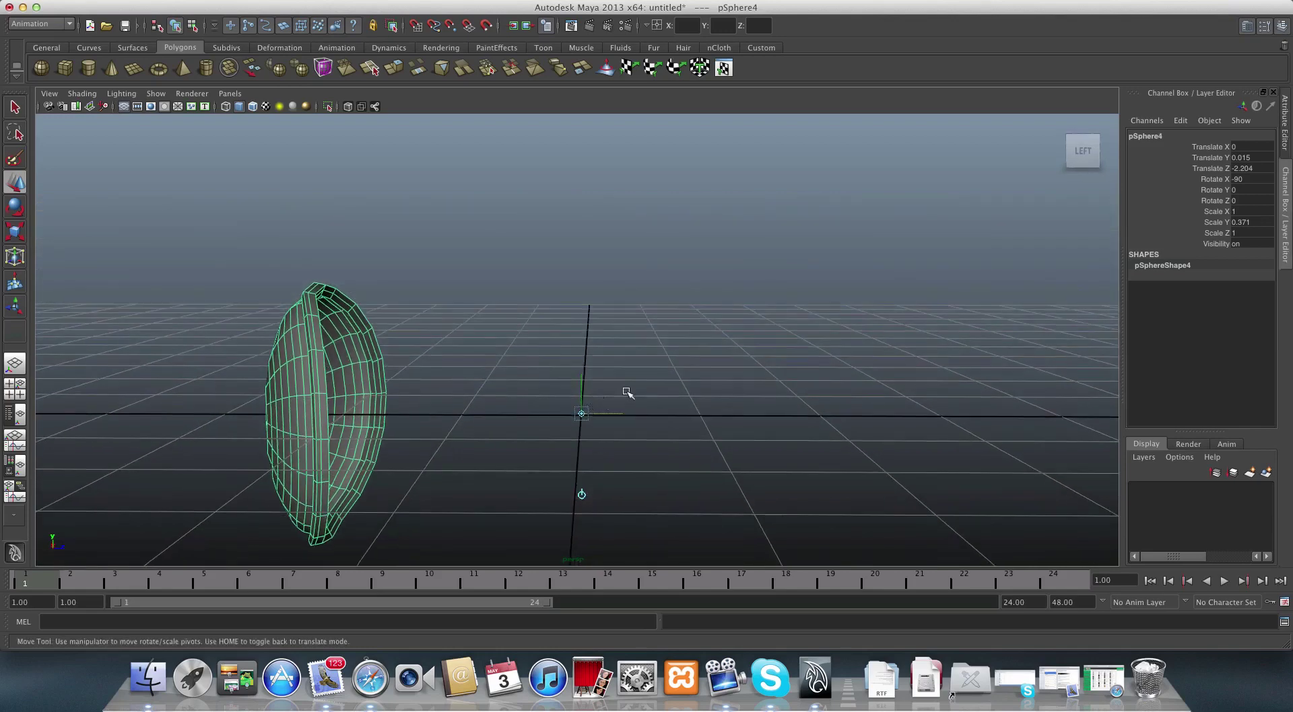
left_click(1082, 150)
left_click_drag(898, 330, 737, 373, "alt")
scroll(737, 373, "down", 1)
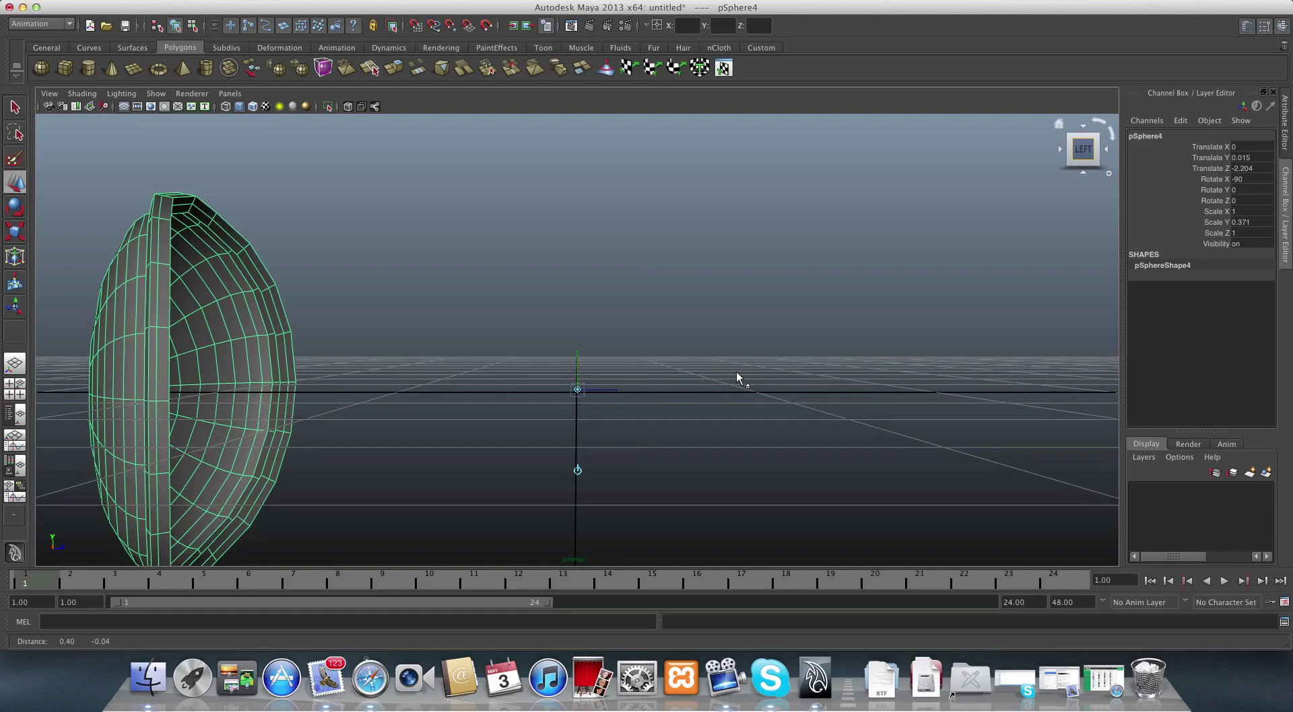
left_click(612, 391)
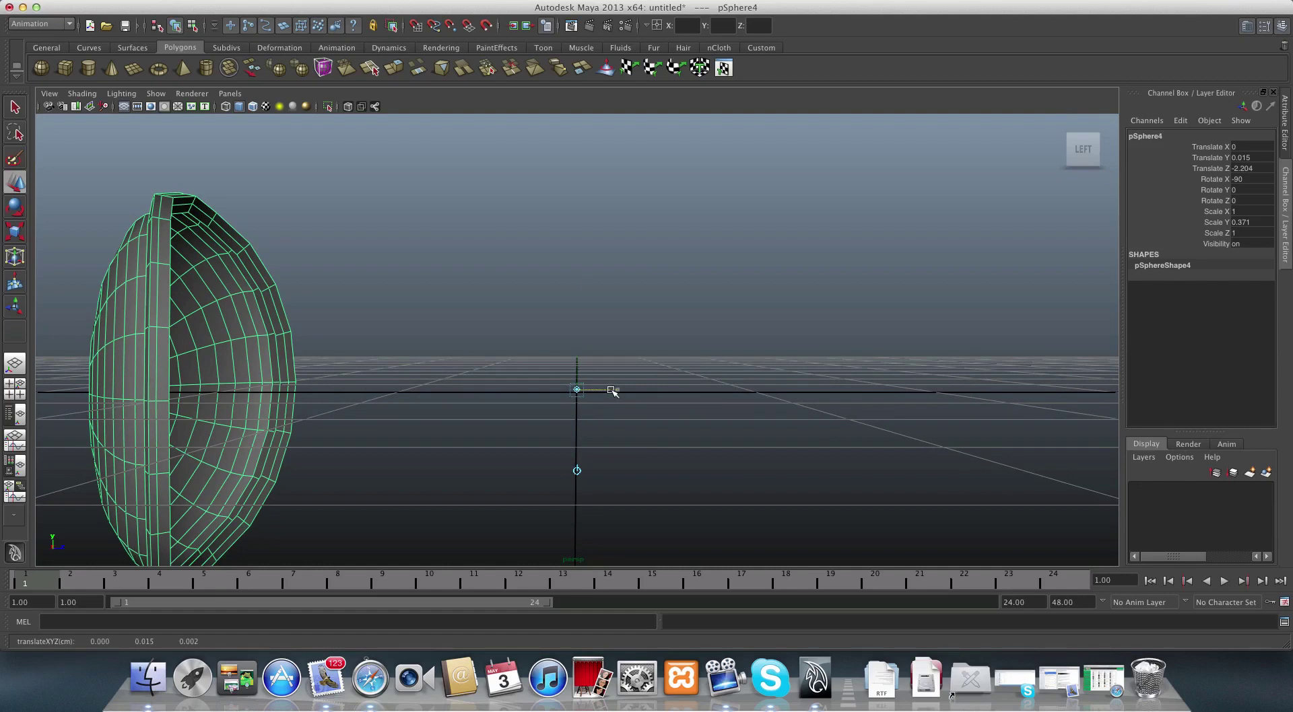
left_click_drag(612, 391, 612, 391)
key("Home")
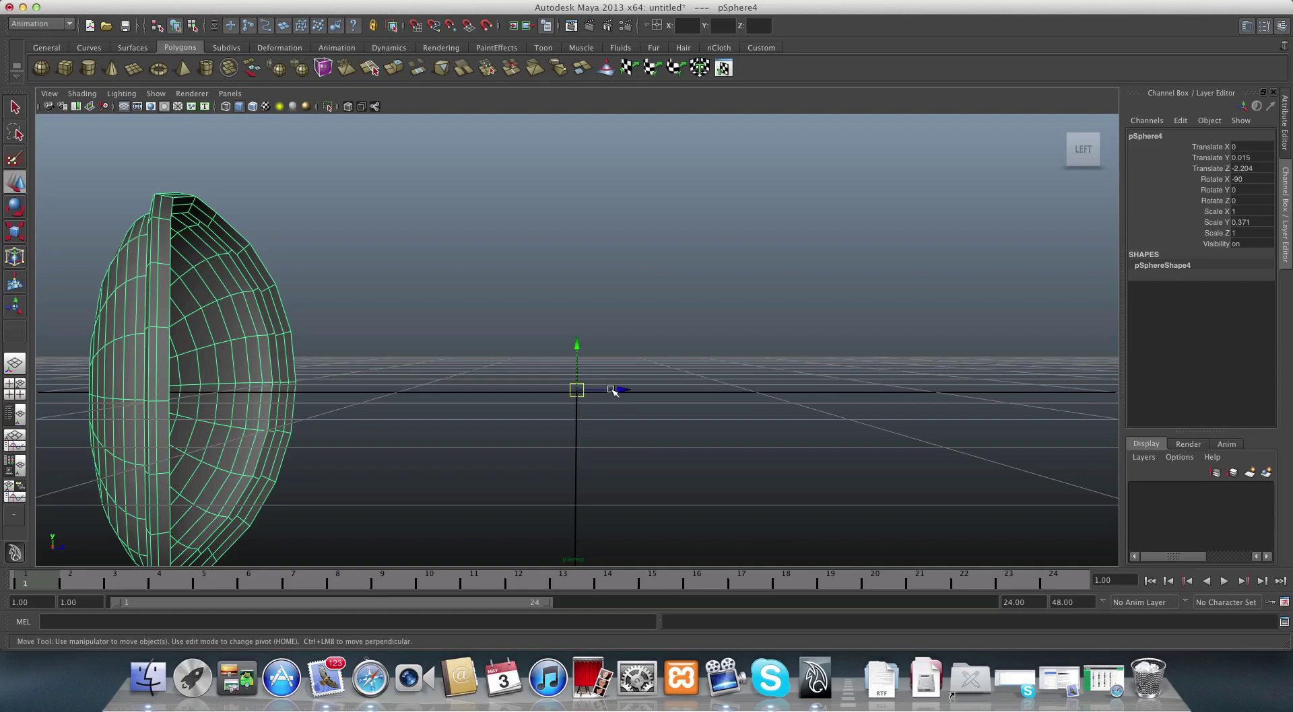
left_click_drag(567, 360, 474, 348, "alt")
right_click_drag(683, 424, 337, 386, "alt")
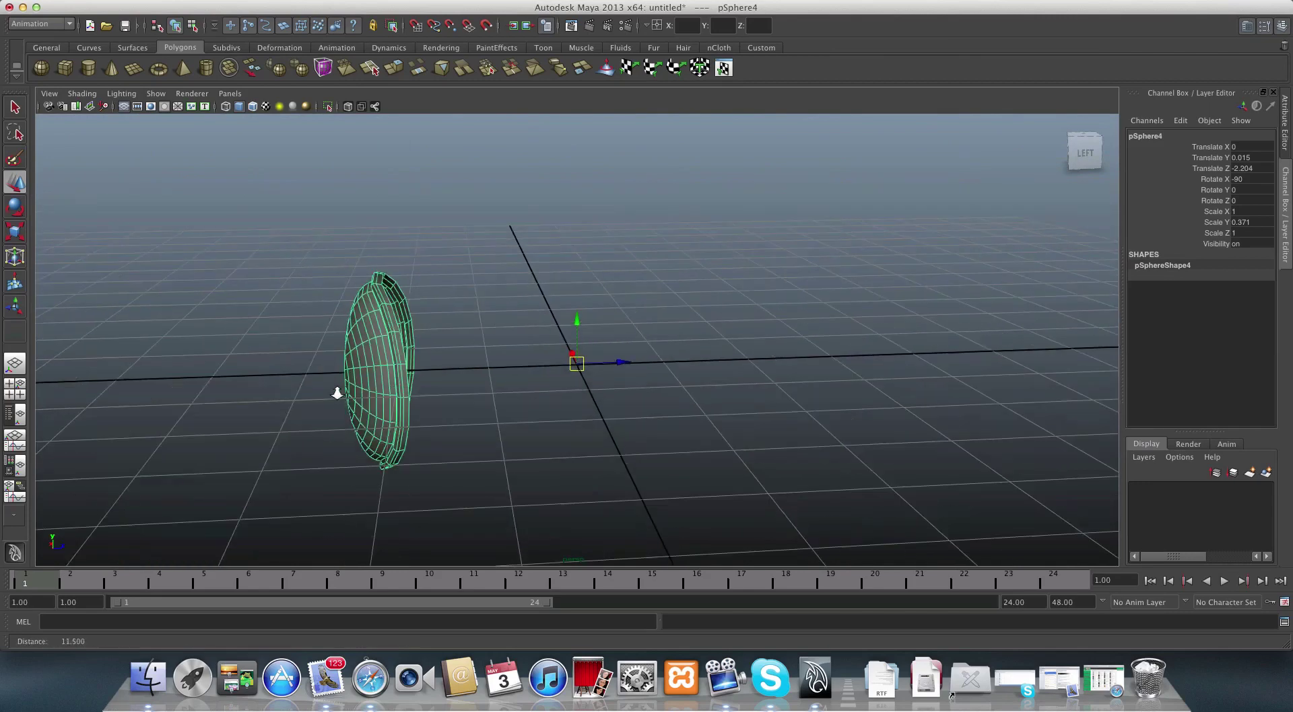
left_click_drag(337, 386, 556, 439, "alt")
right_click_drag(558, 441, 380, 428, "alt")
left_click_drag(380, 428, 406, 404, "alt")
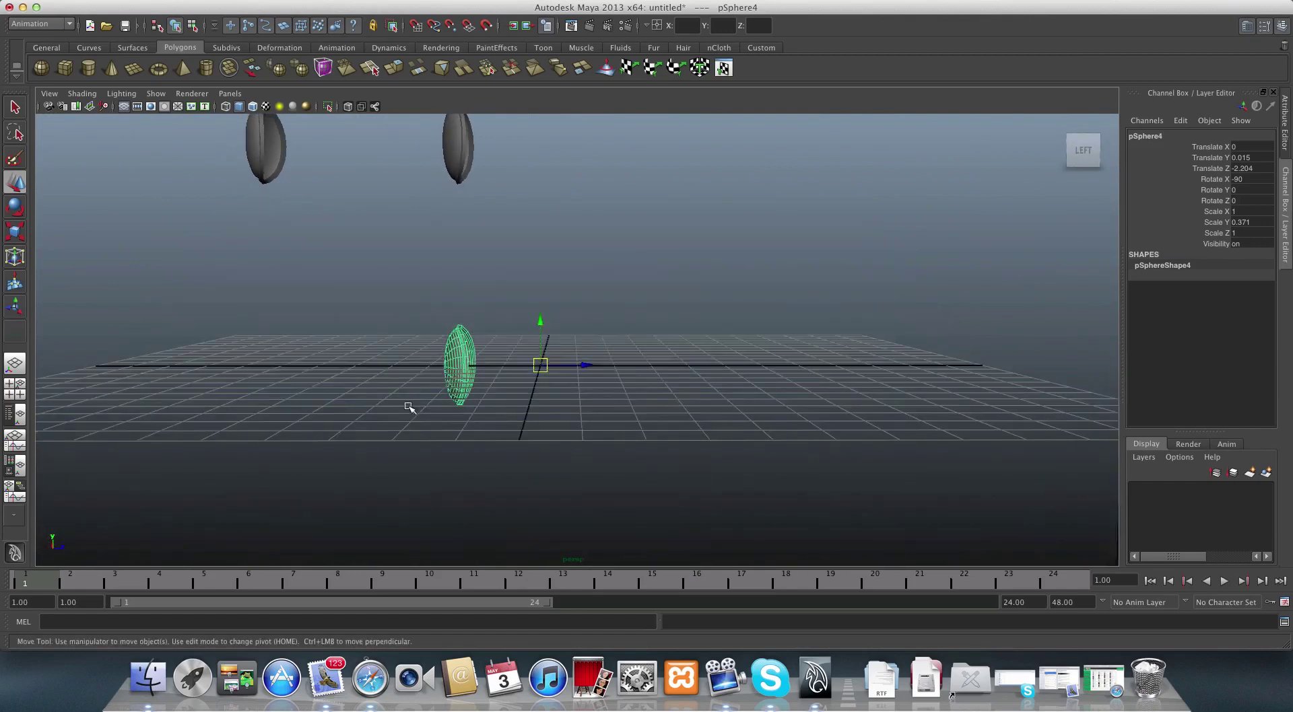
right_click_drag(592, 410, 432, 389, "alt")
left_click_drag(660, 401, 544, 376, "alt")
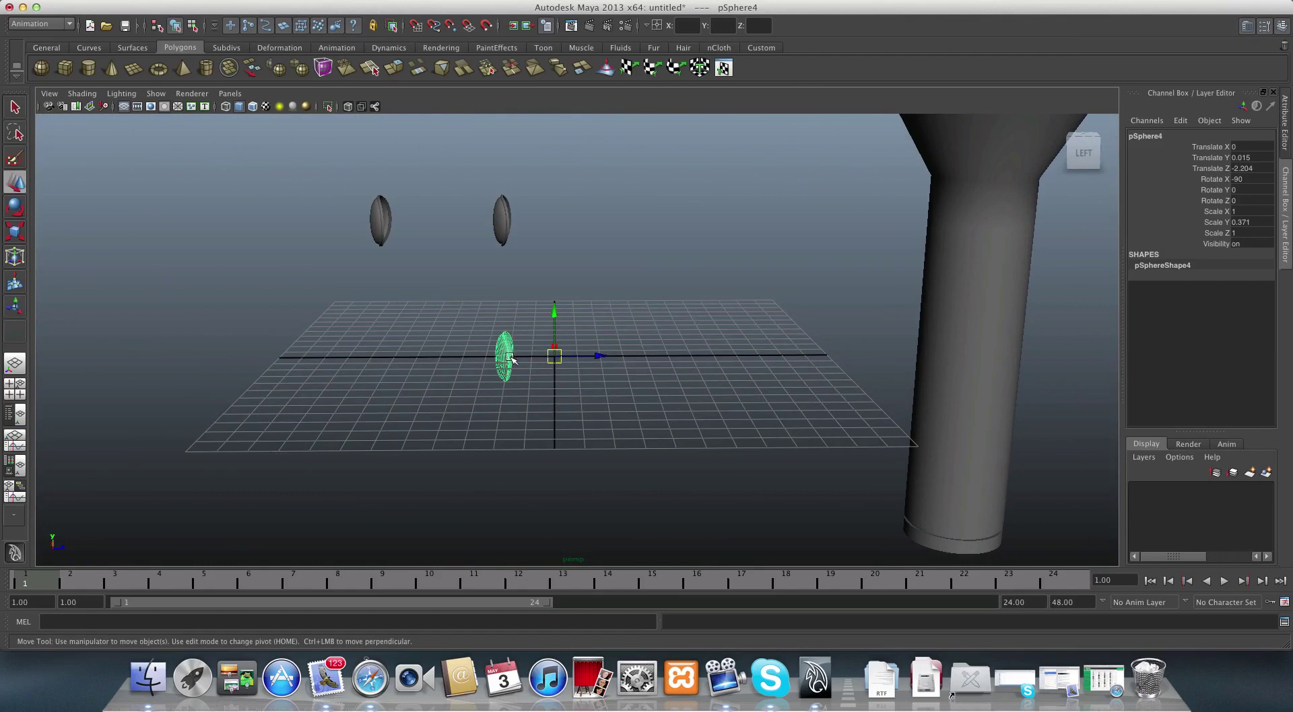
right_click_drag(510, 359, 497, 398, "alt")
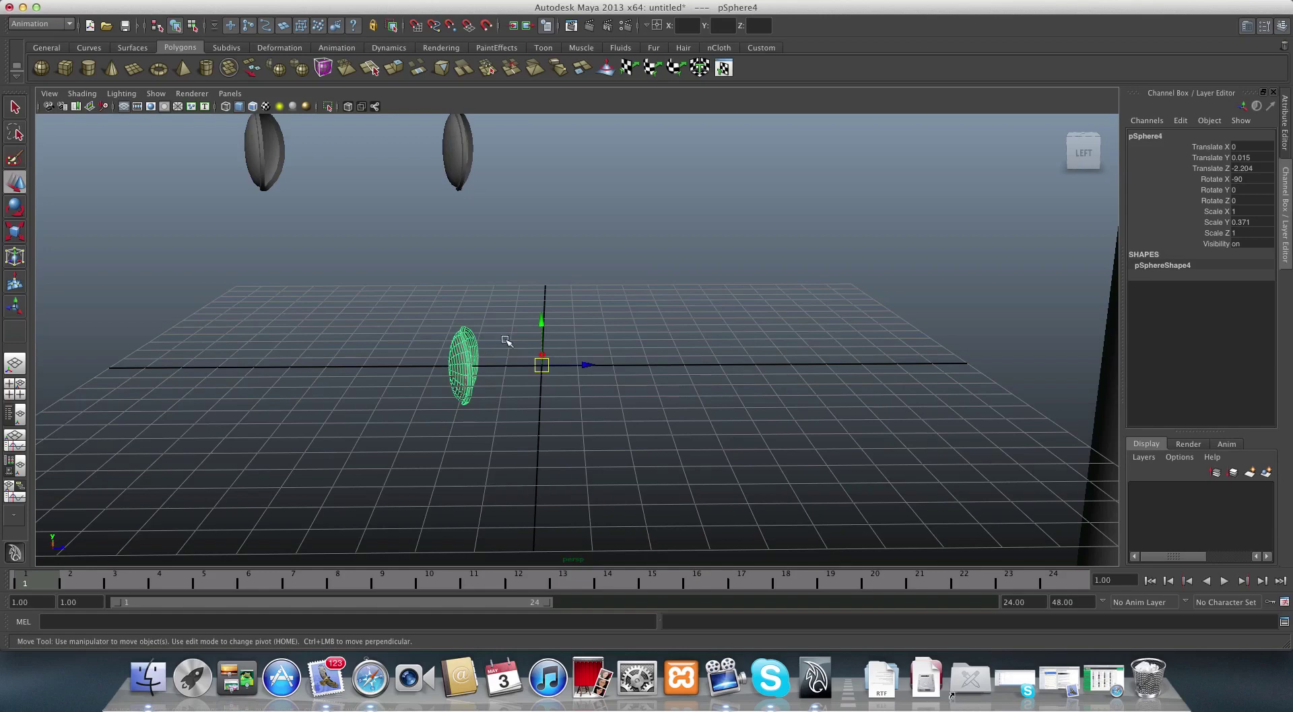
right_click_drag(759, 401, 494, 396, "alt")
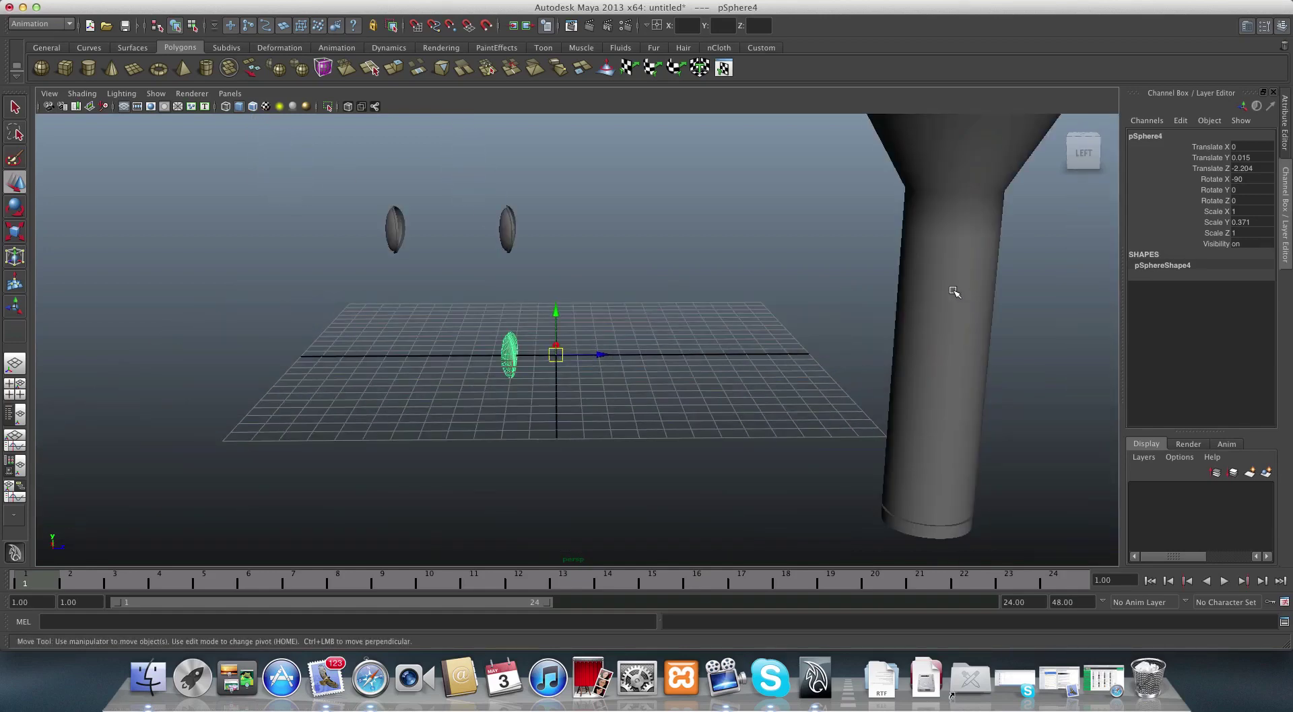
scroll(548, 453, "up", 5)
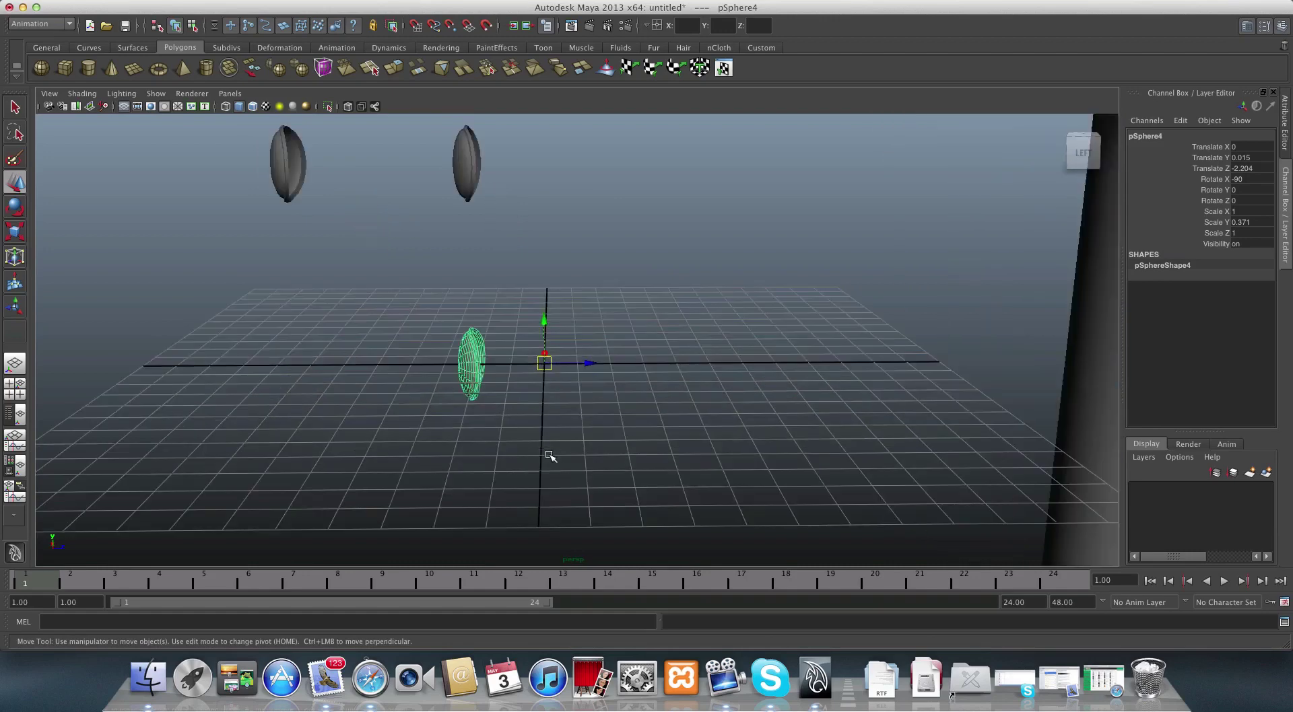
left_click_drag(458, 390, 514, 424, "alt")
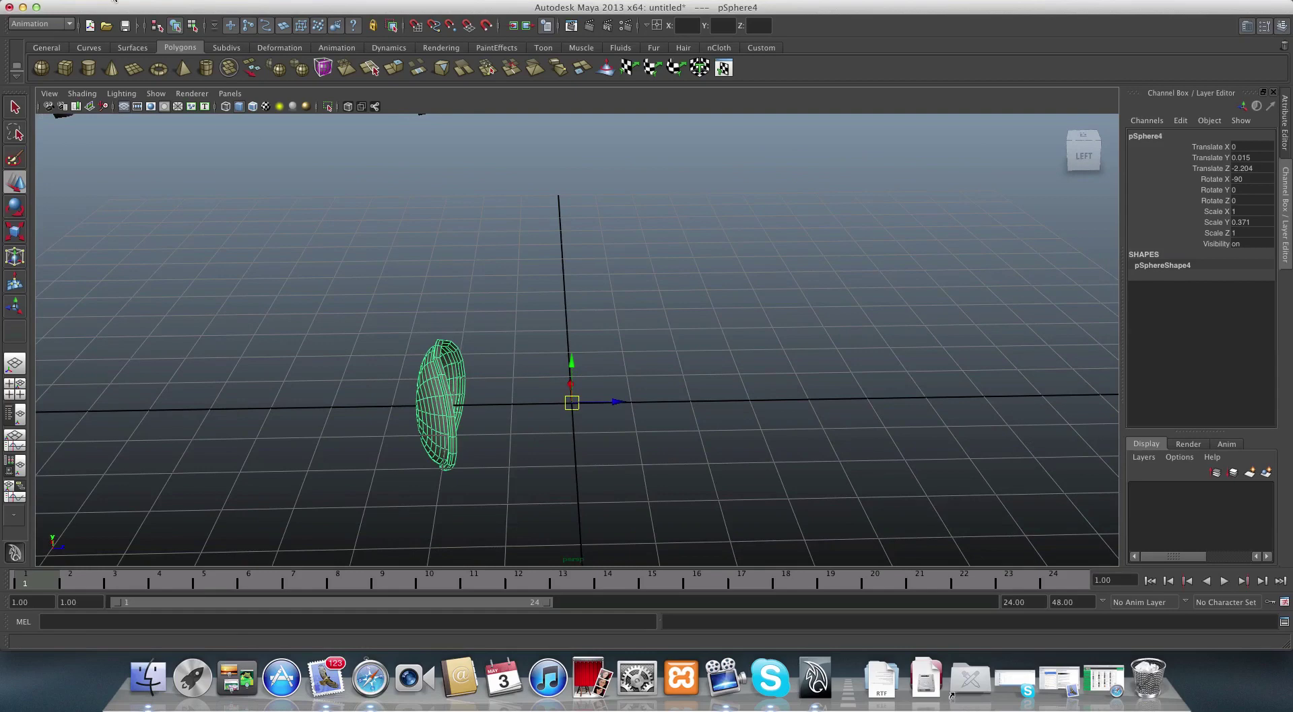
left_click(114, 1)
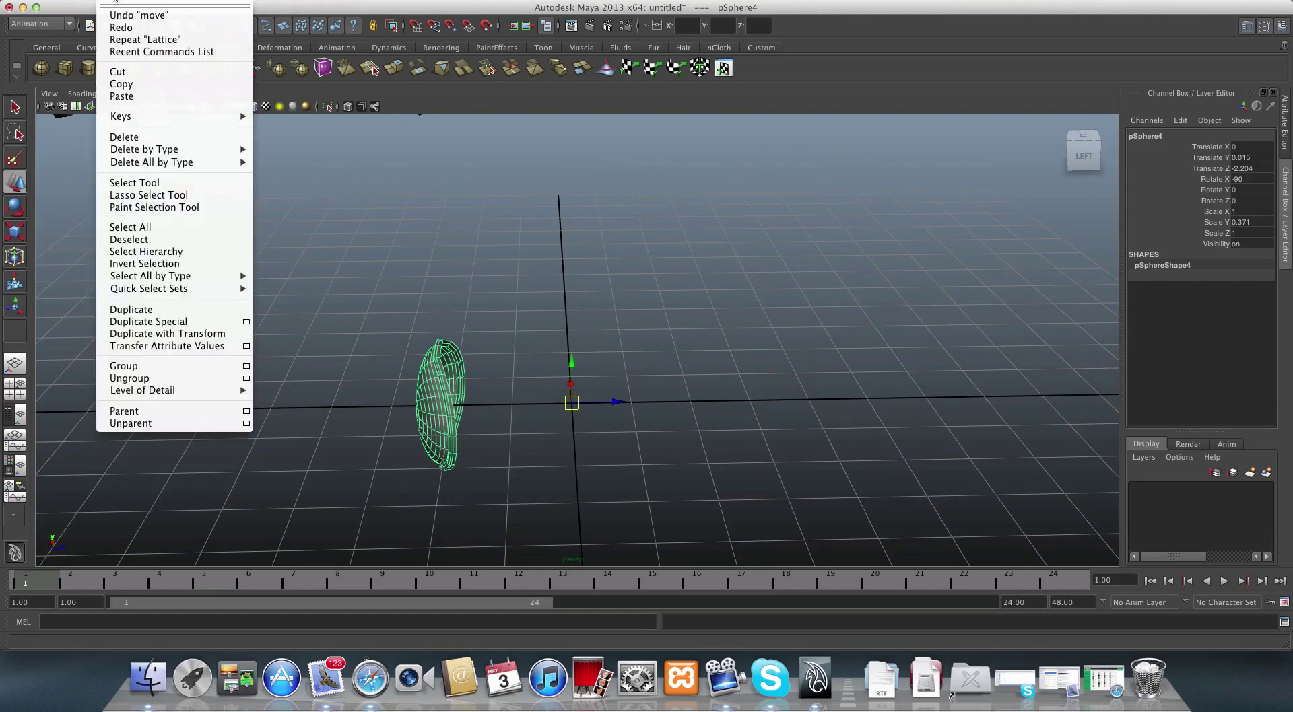
- Open the Duplicate Special options, move the dialog aside, and reset its settings to defaults
left_click(263, 322)
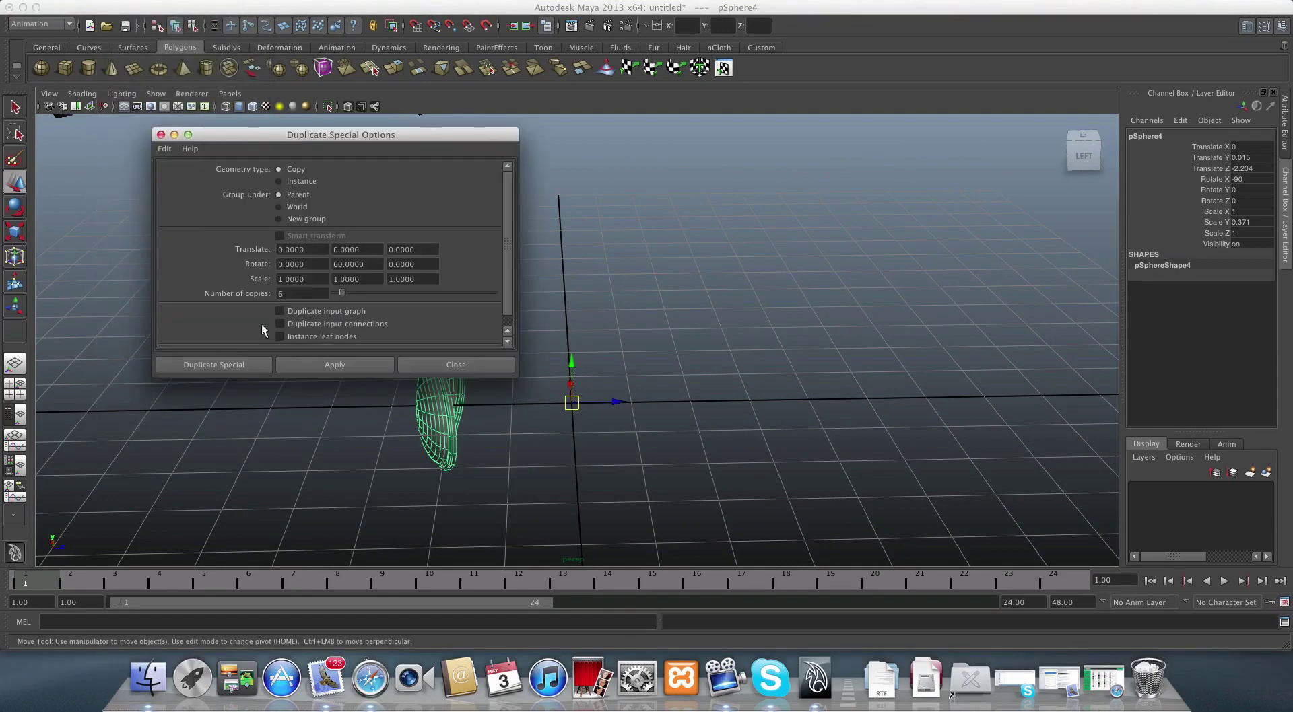
left_click_drag(229, 142, 818, 156)
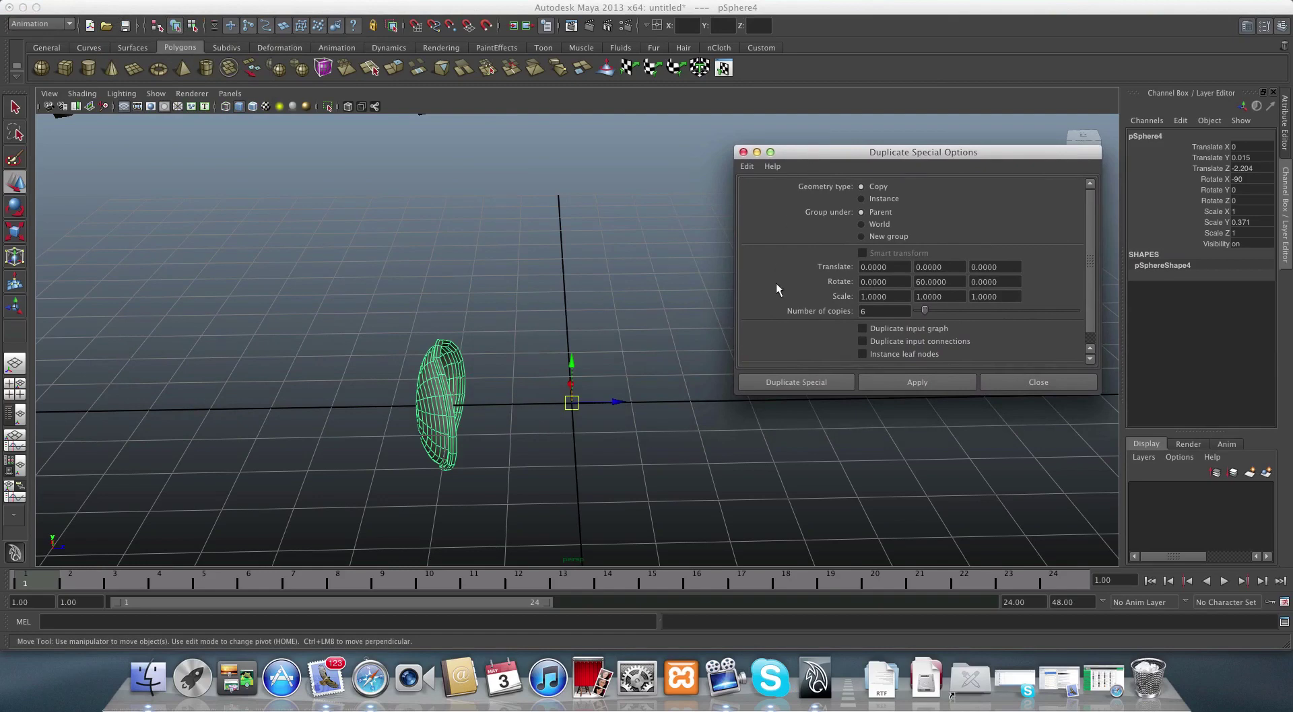
left_click(749, 164)
left_click(761, 195)
key("super+space")
type("calc")
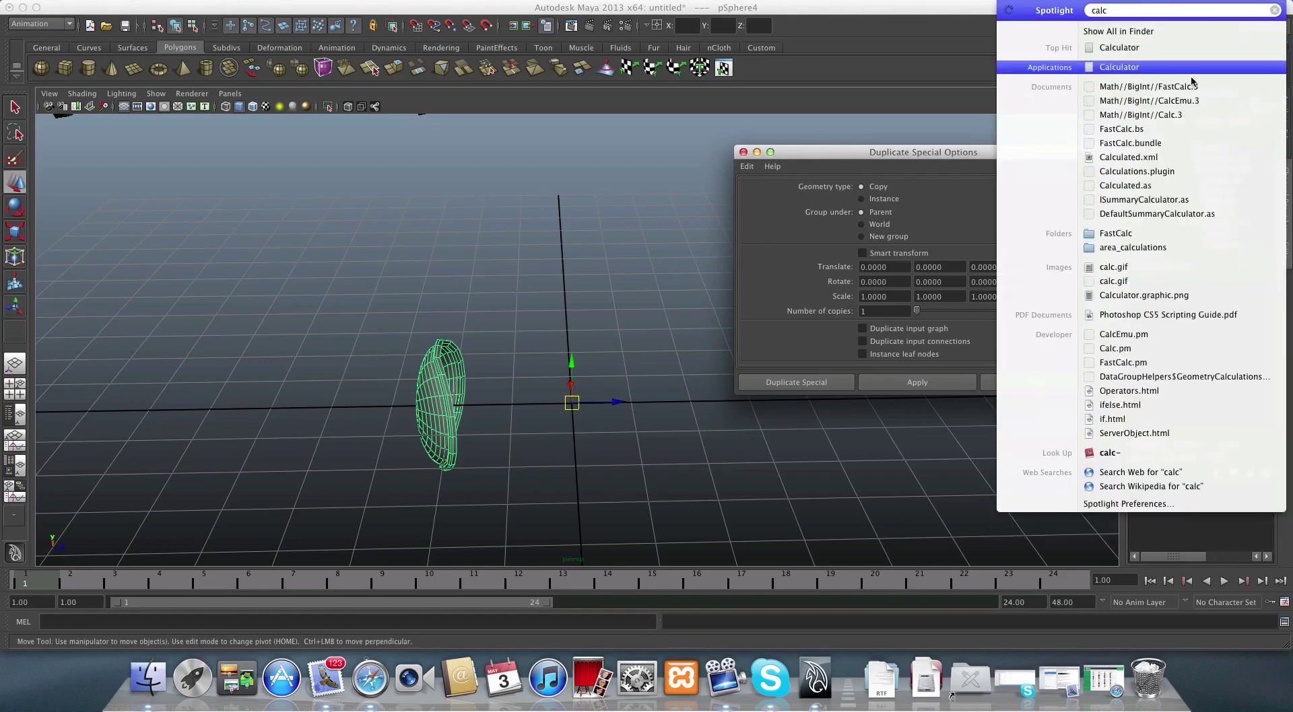
left_click(1176, 73)
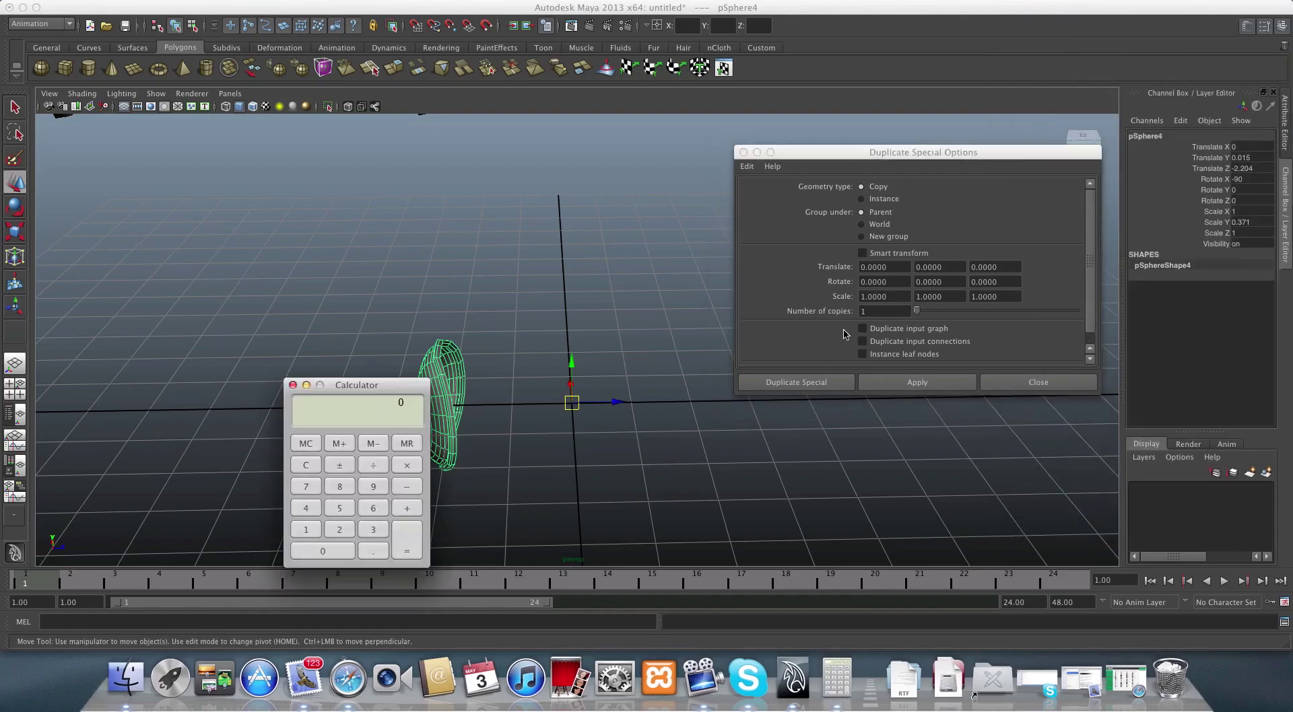
left_click(372, 531)
left_click(376, 510)
left_click(342, 554)
left_click(373, 464)
left_click(373, 508)
left_click(416, 559)
left_click(293, 387)
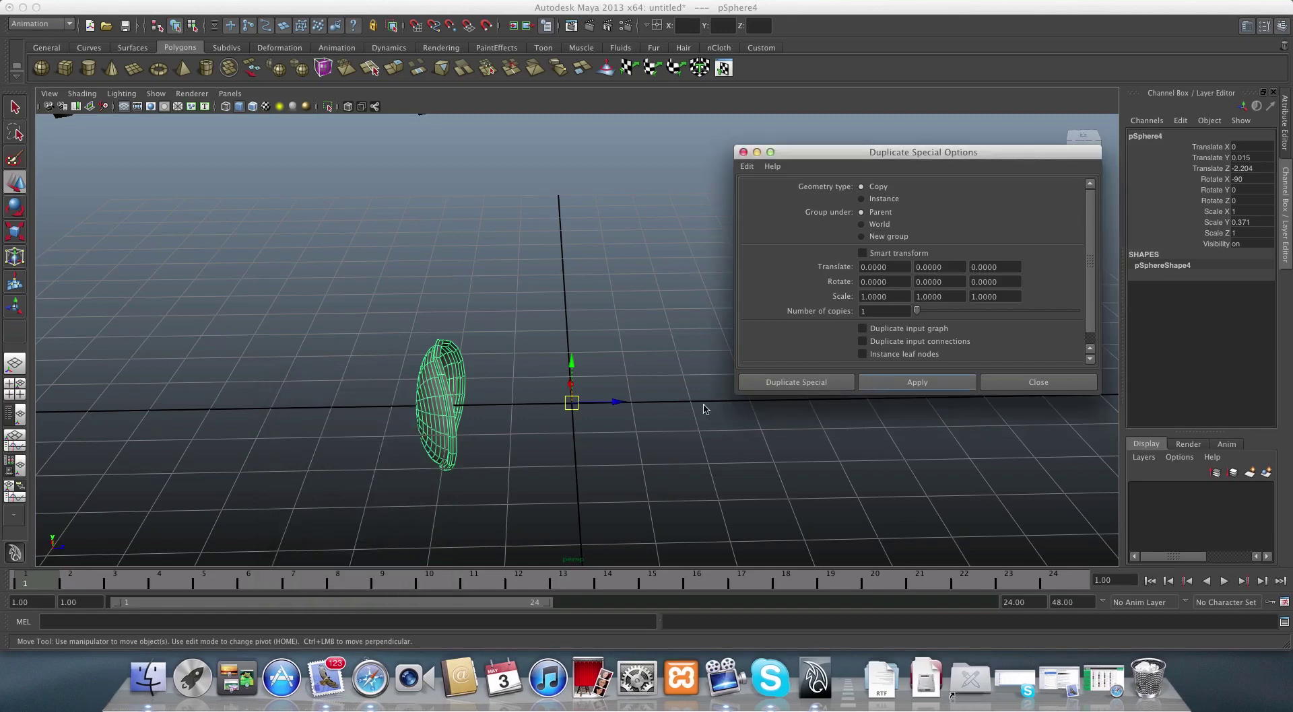
- Run Duplicate Special with 6 copies and Rotate Y 60 to ring the disc around the origin
left_click_drag(817, 158, 770, 156)
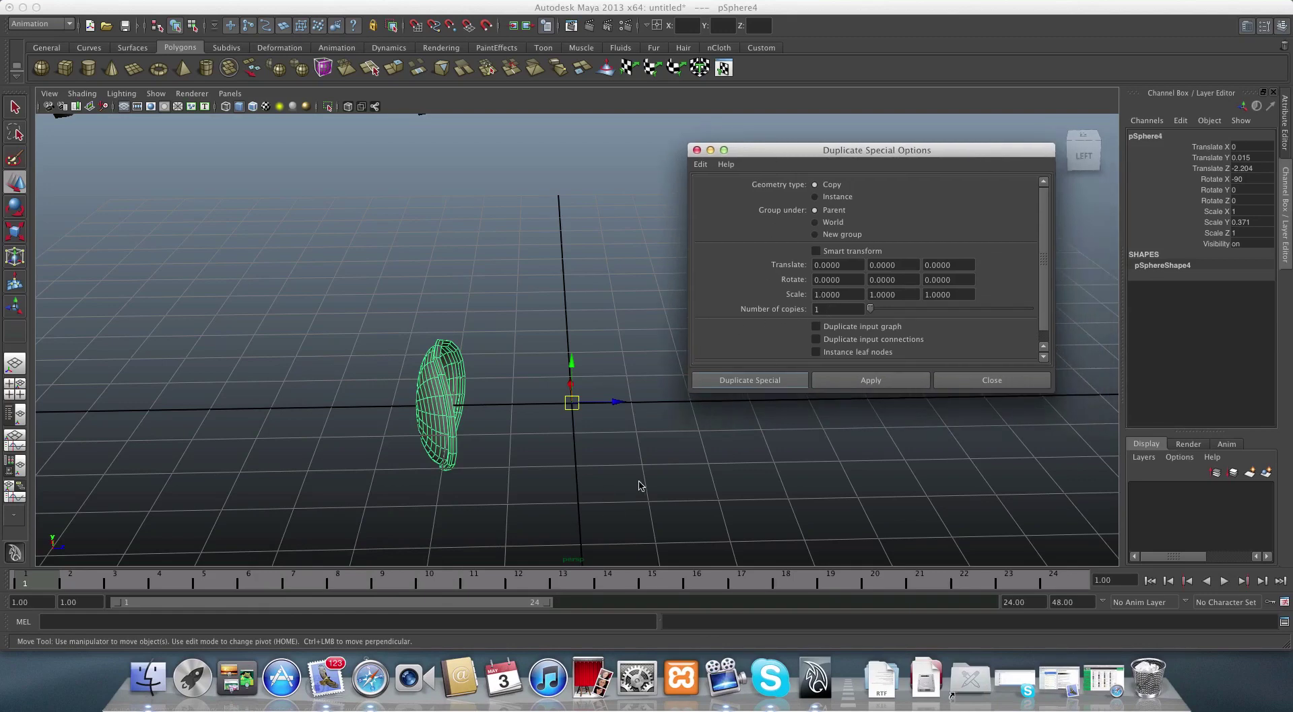
double_click(836, 312)
type("6")
left_click(870, 278)
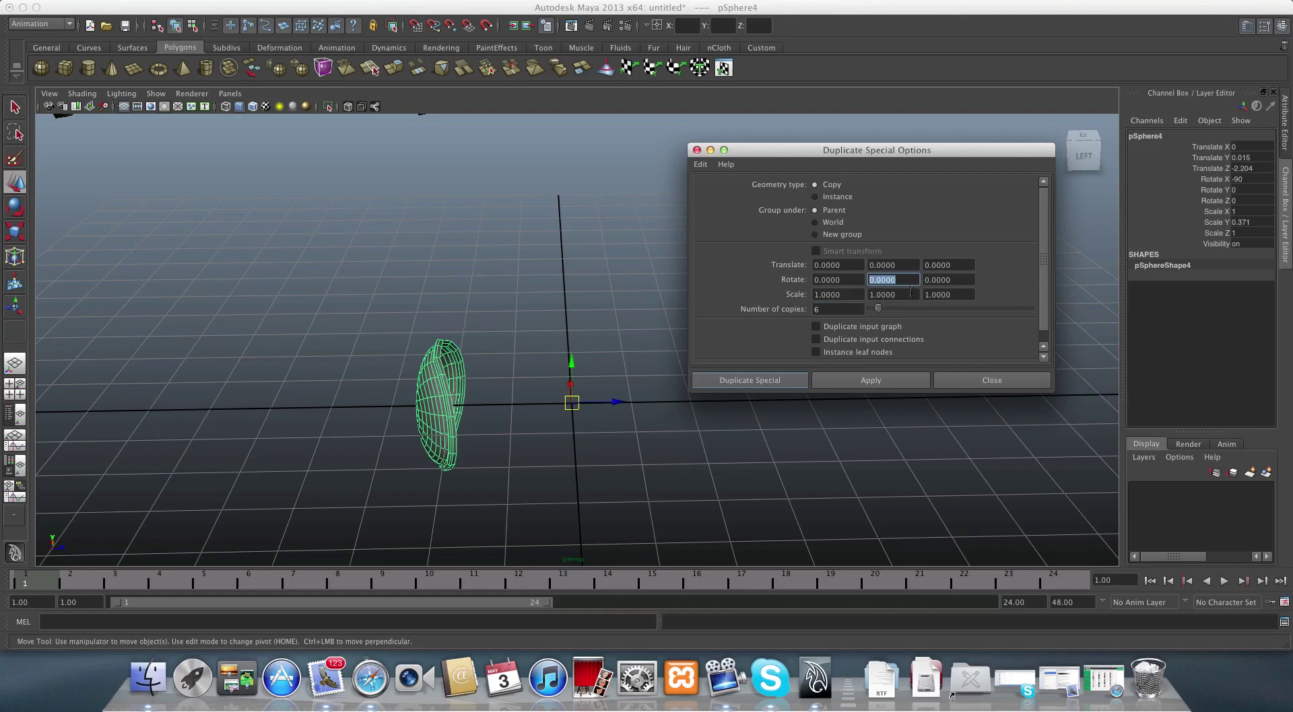
type("60")
left_click(835, 264)
left_click(962, 266)
left_click(847, 281)
left_click(914, 279)
left_click(965, 279)
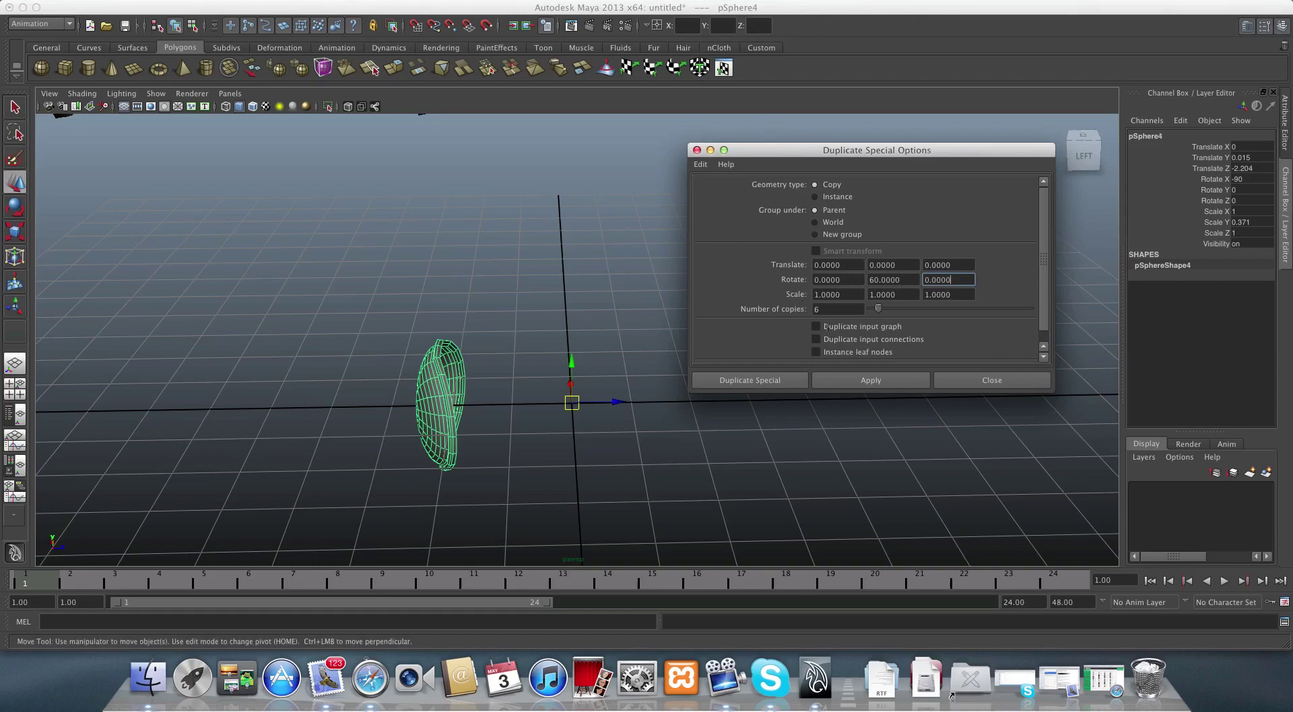
left_click(765, 381)
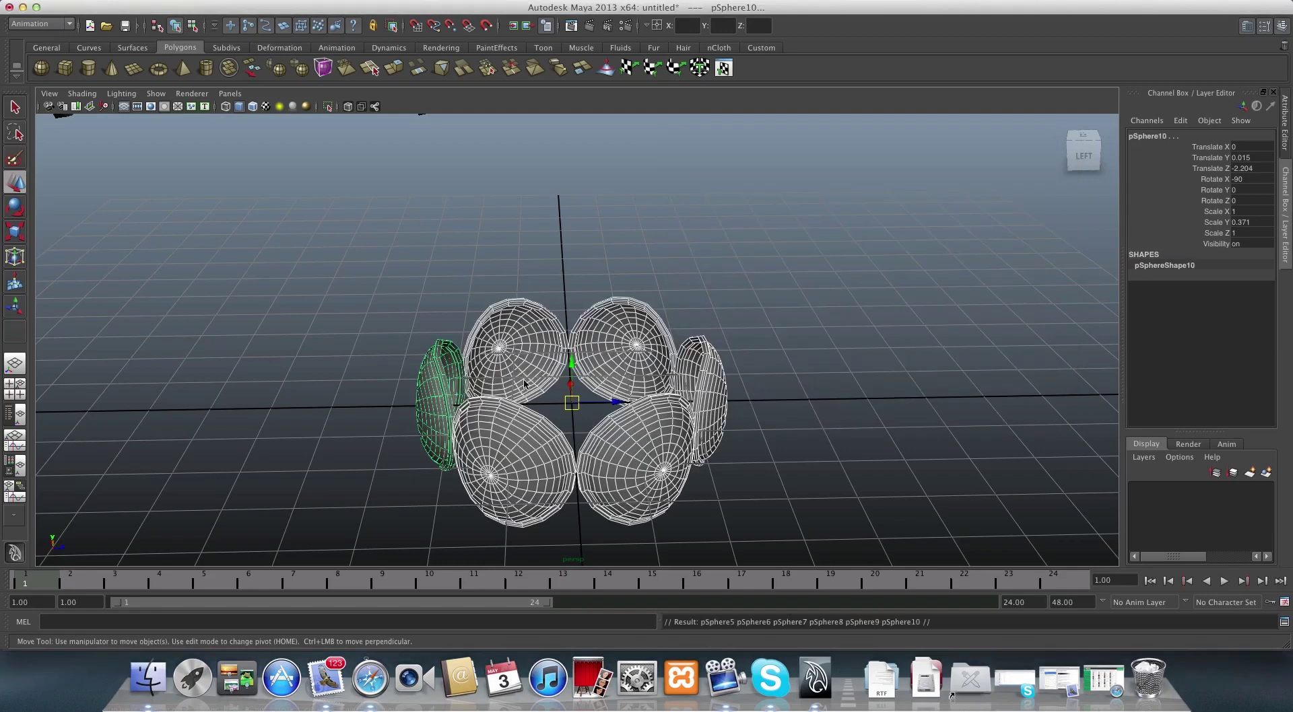
mouse_move(552, 377)
left_mouse_down("alt")
mouse_move(597, 450)
mouse_move(569, 418)
mouse_move(593, 363)
mouse_move(626, 391)
mouse_move(616, 374)
mouse_move(564, 367)
left_mouse_up("alt")
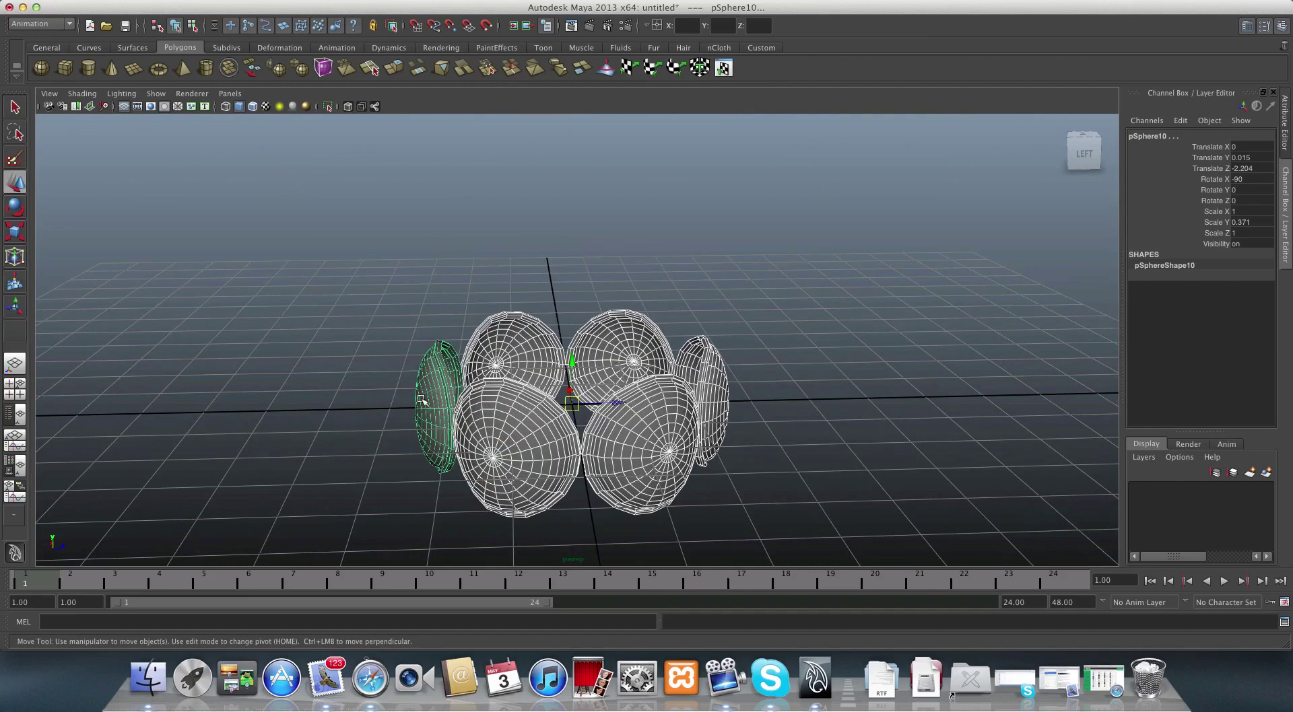
key("5")
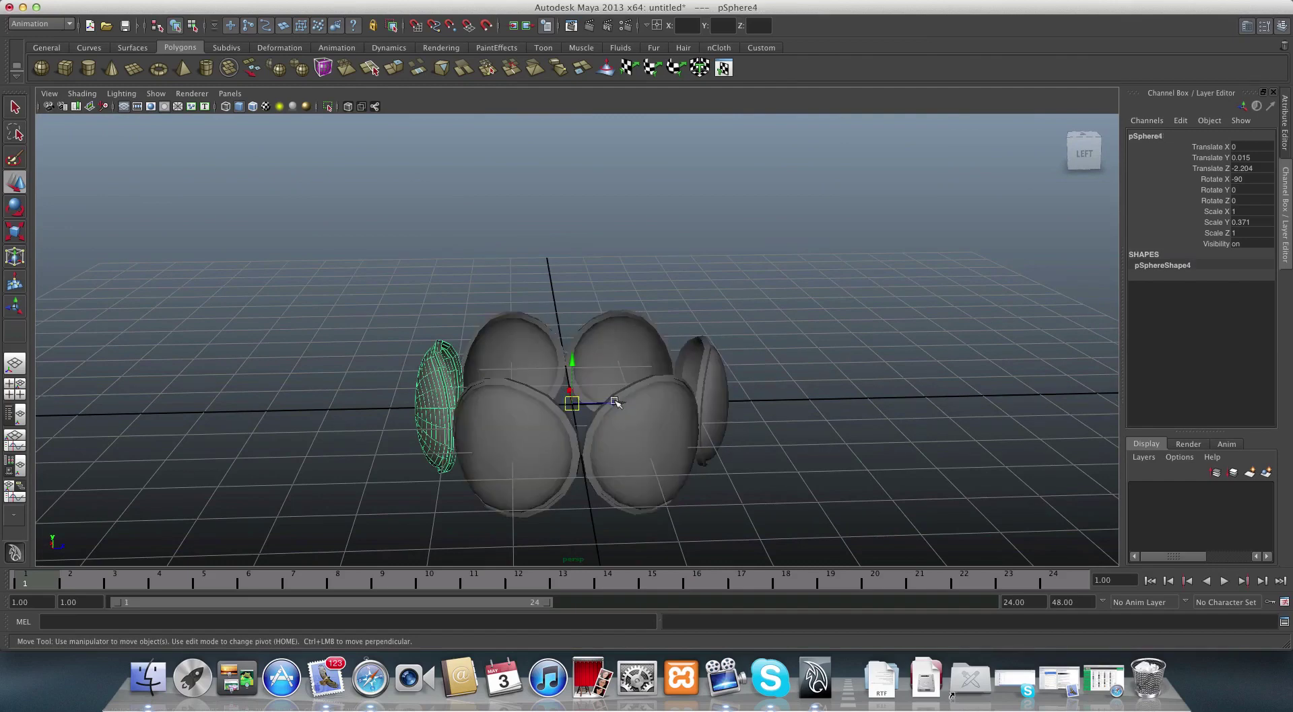
left_click_drag(615, 402, 548, 405)
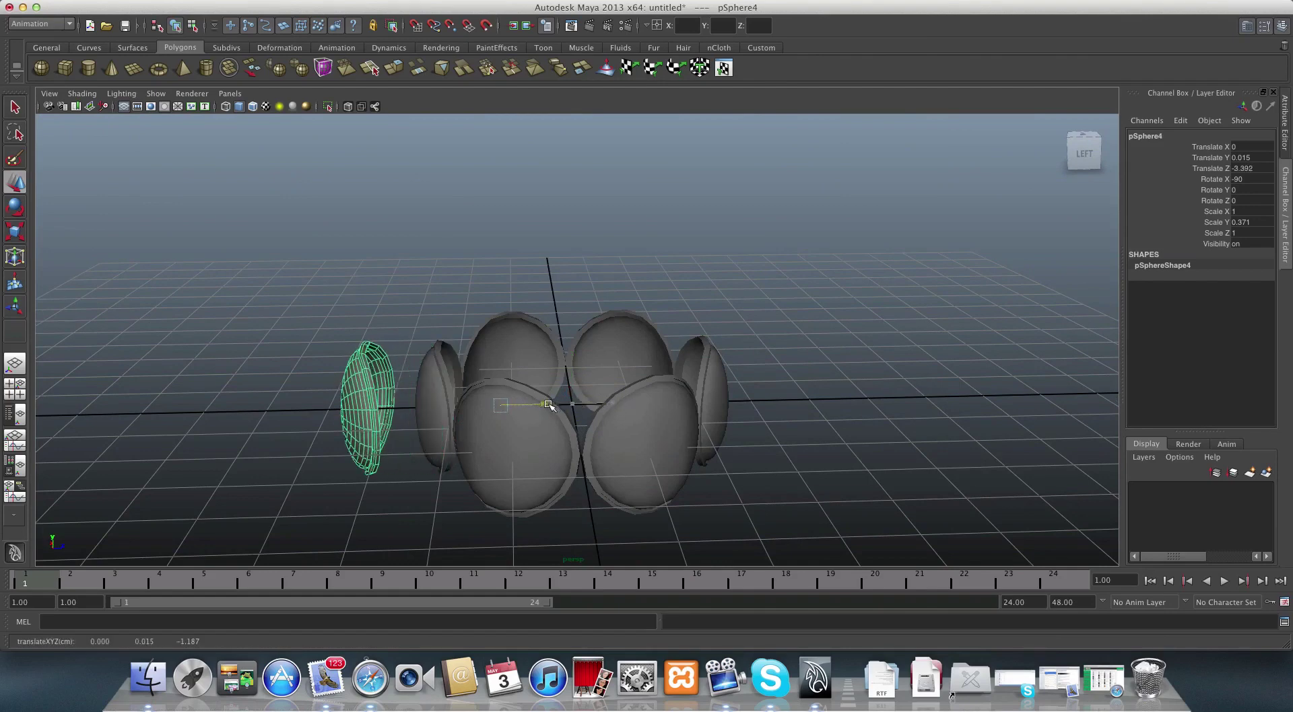
left_click_drag(731, 416, 556, 384, "alt")
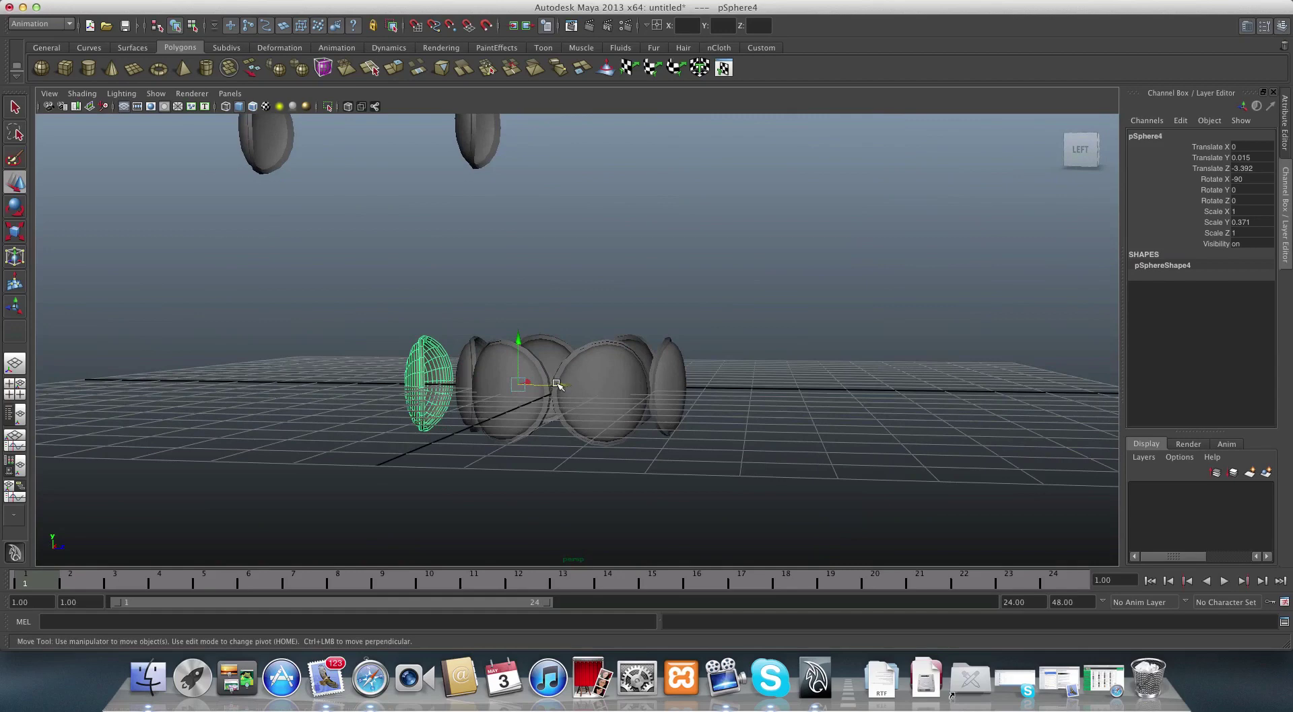
left_click(556, 383)
left_click_drag(690, 381, 614, 415, "alt")
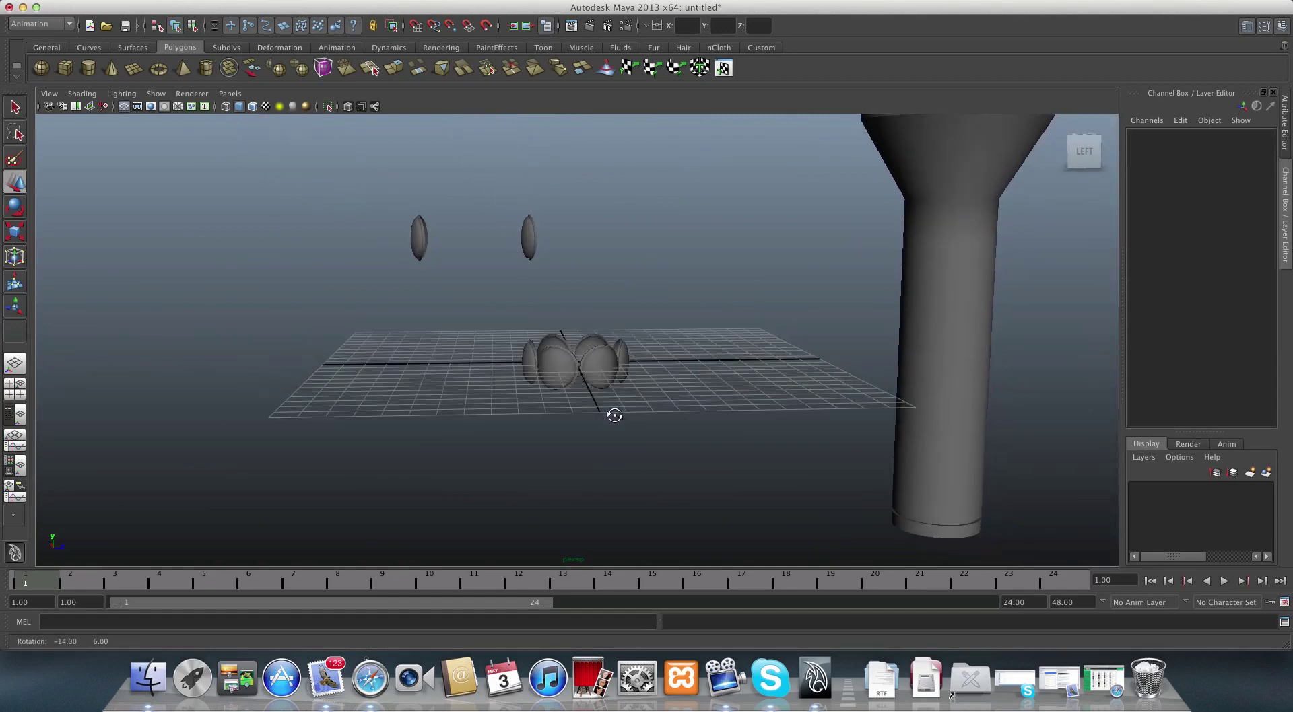
left_click(525, 234)
left_click_drag(383, 196, 364, 241)
scroll(839, 323, "down", 5)
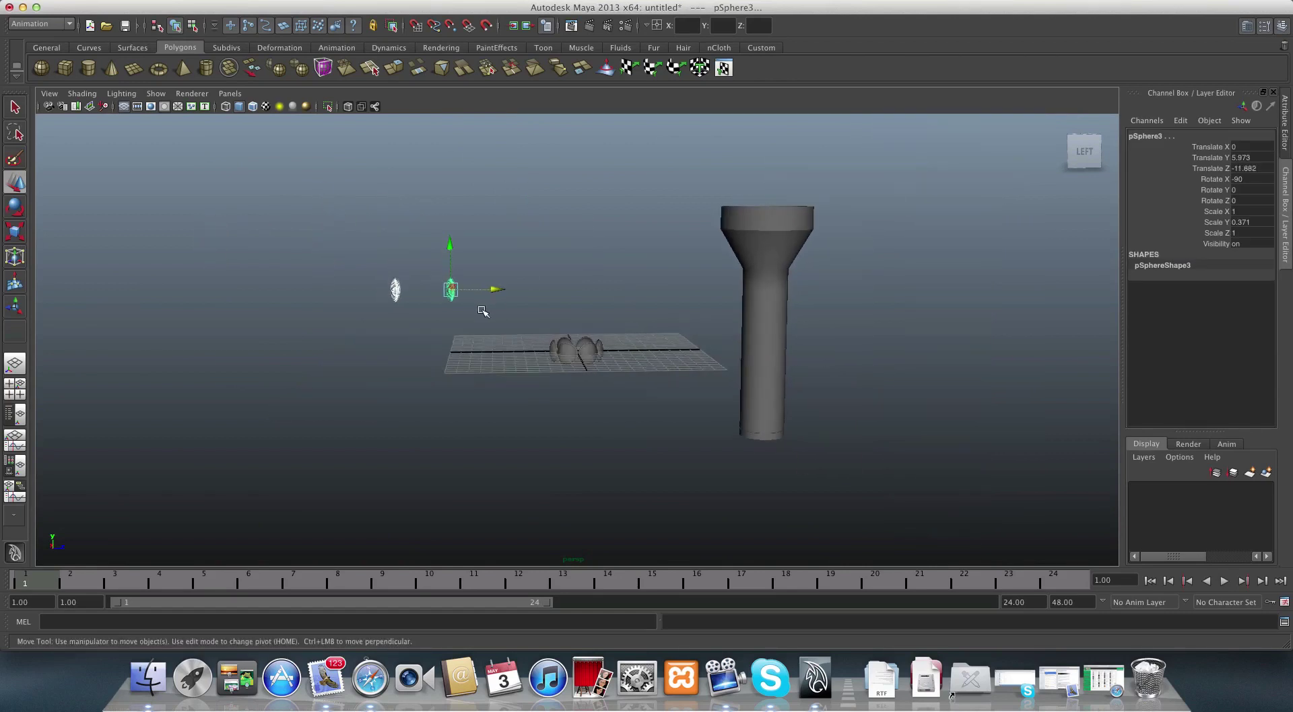
left_click_drag(741, 255, 761, 515, "alt")
- Drag the flared column onto the stud ring and switch to an enlarged top view
left_click_drag(764, 457, 574, 456)
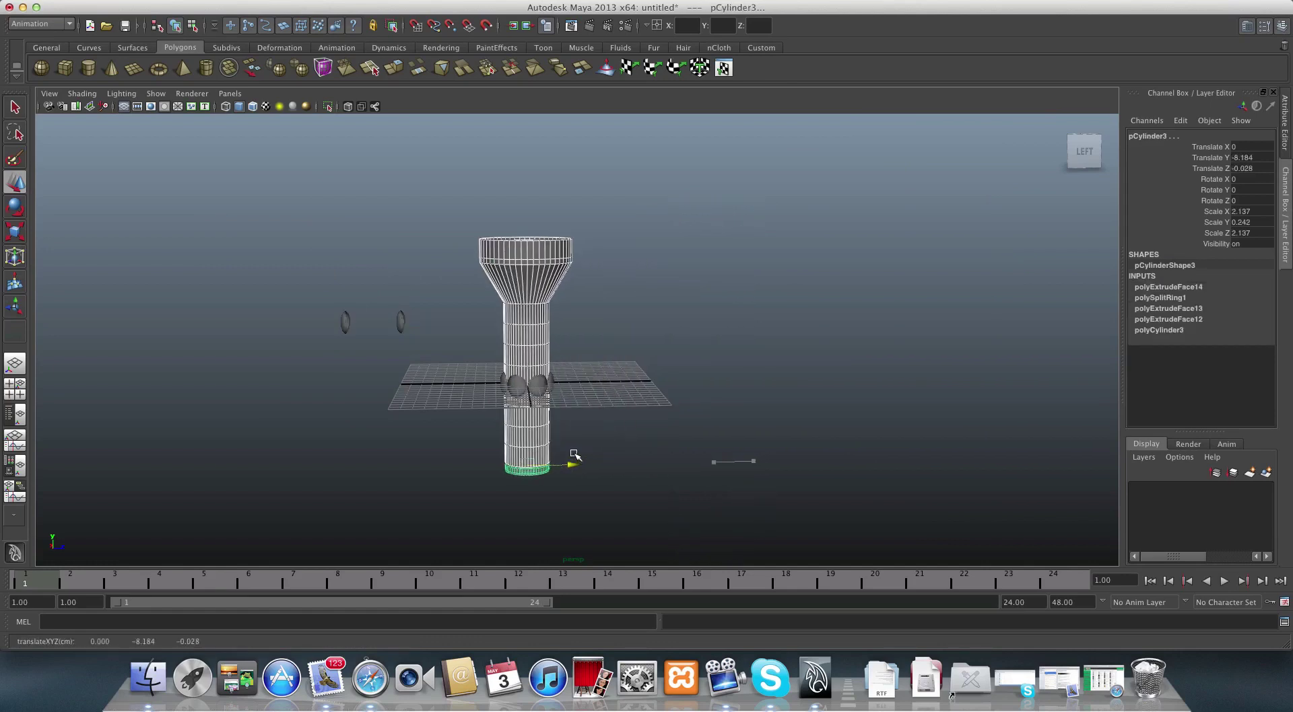
scroll(837, 476, "up", 10)
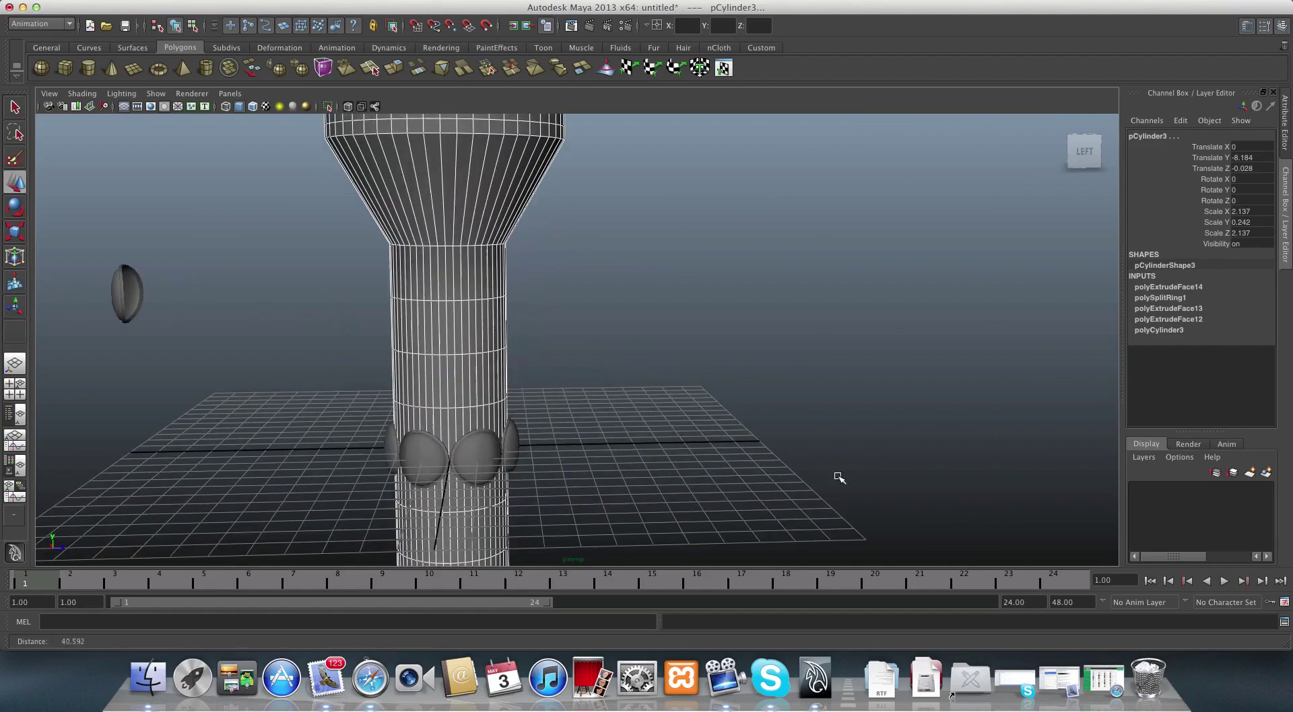
left_click_drag(494, 451, 574, 412, "alt")
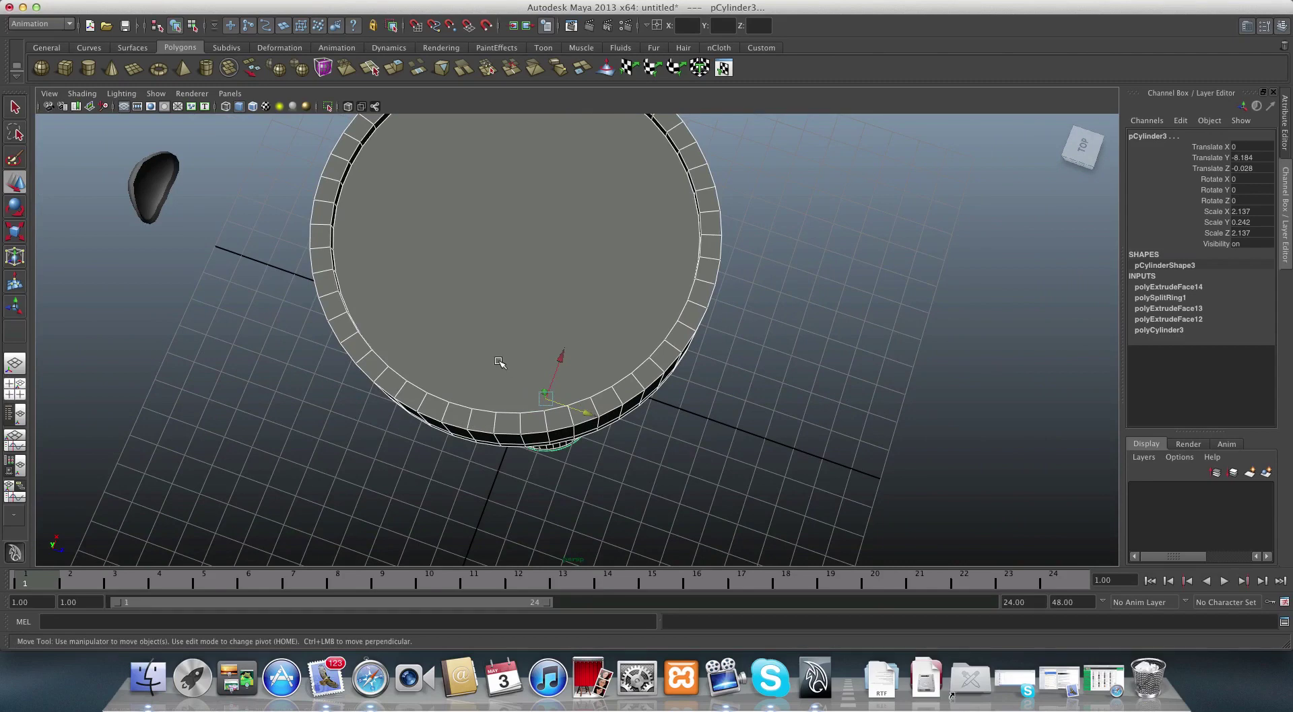
key("space")
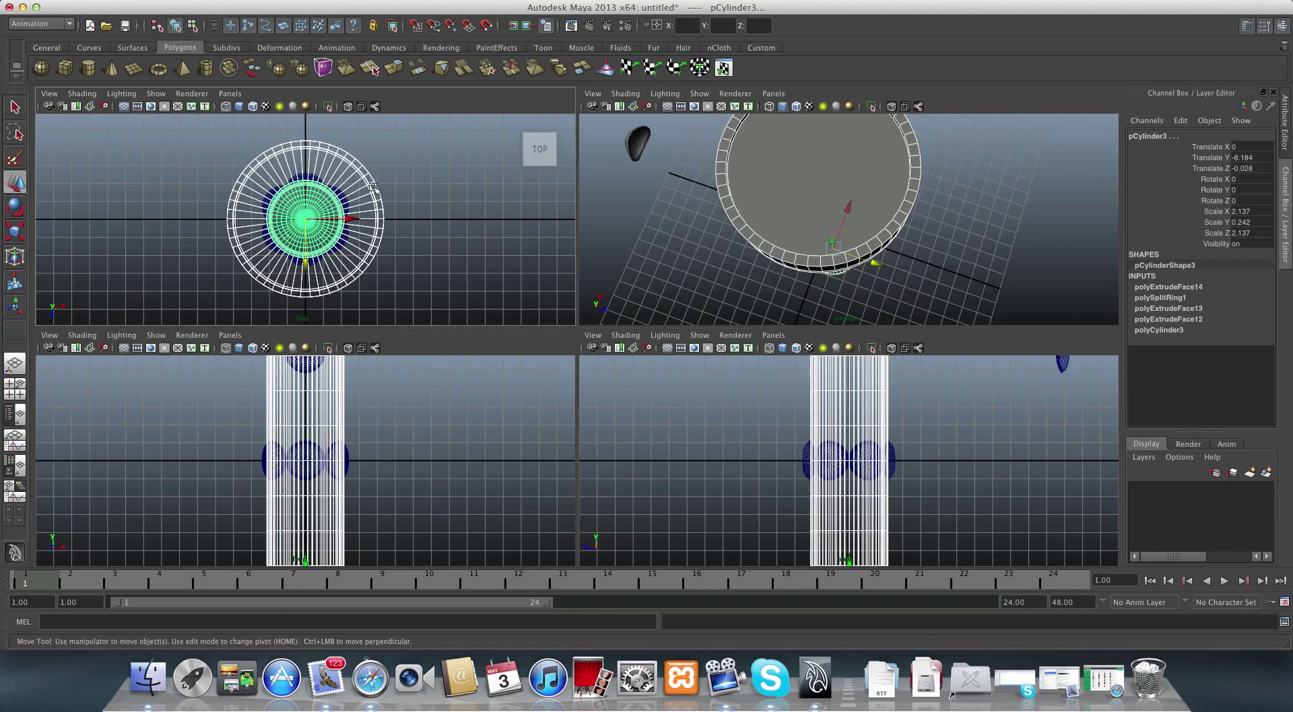
key("space")
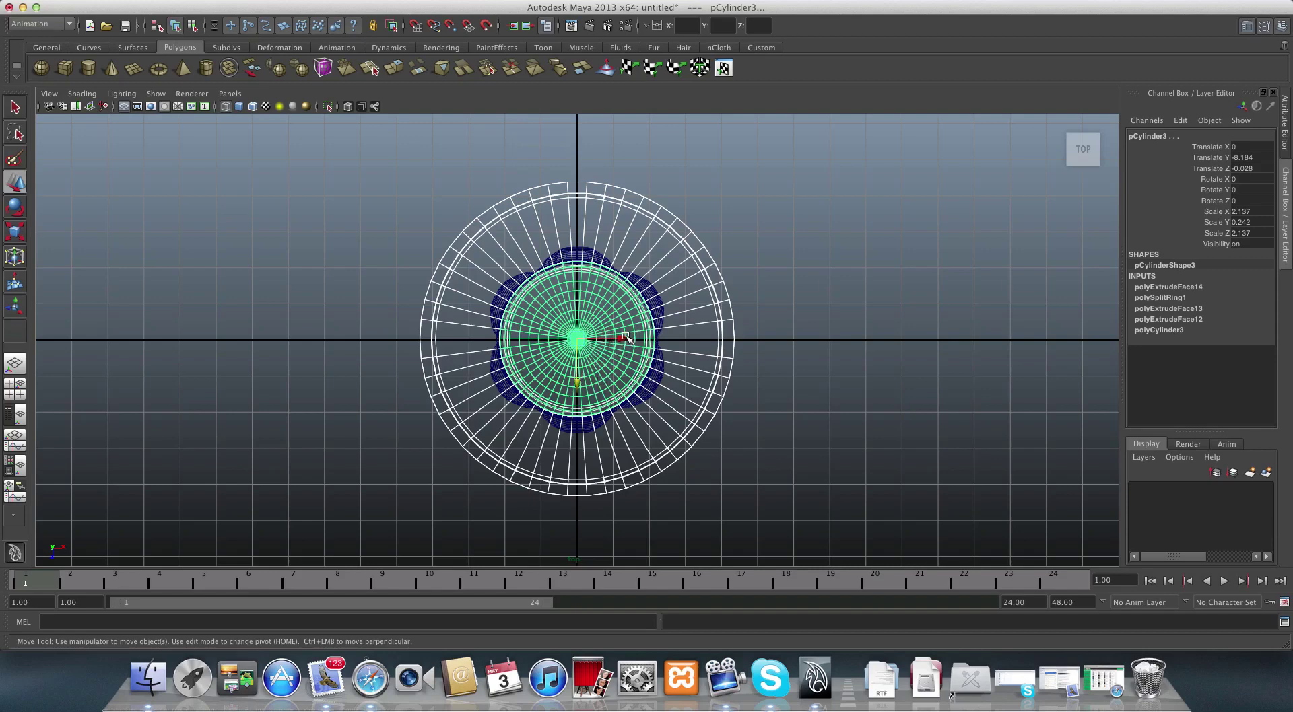
- Nudge the column along X and Z until it sits centred in the ring
left_click_drag(579, 385, 579, 387)
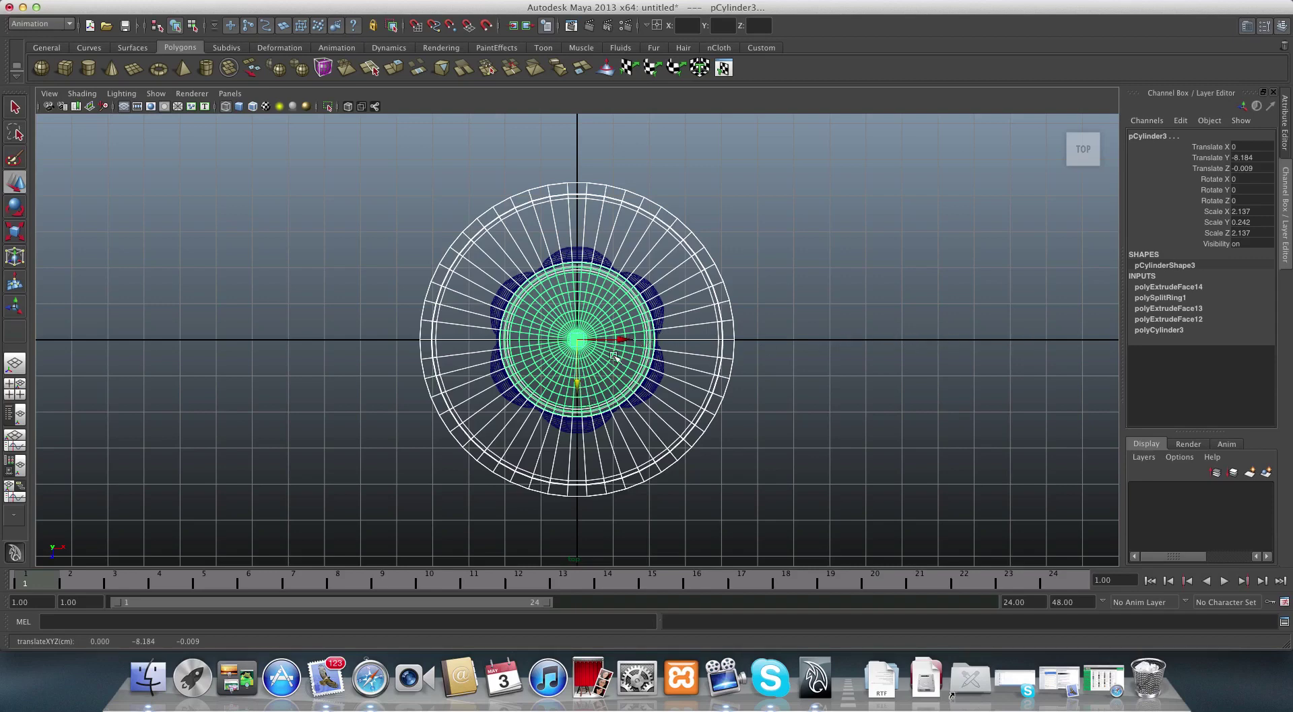
left_click(629, 338)
scroll(599, 370, "up", 5)
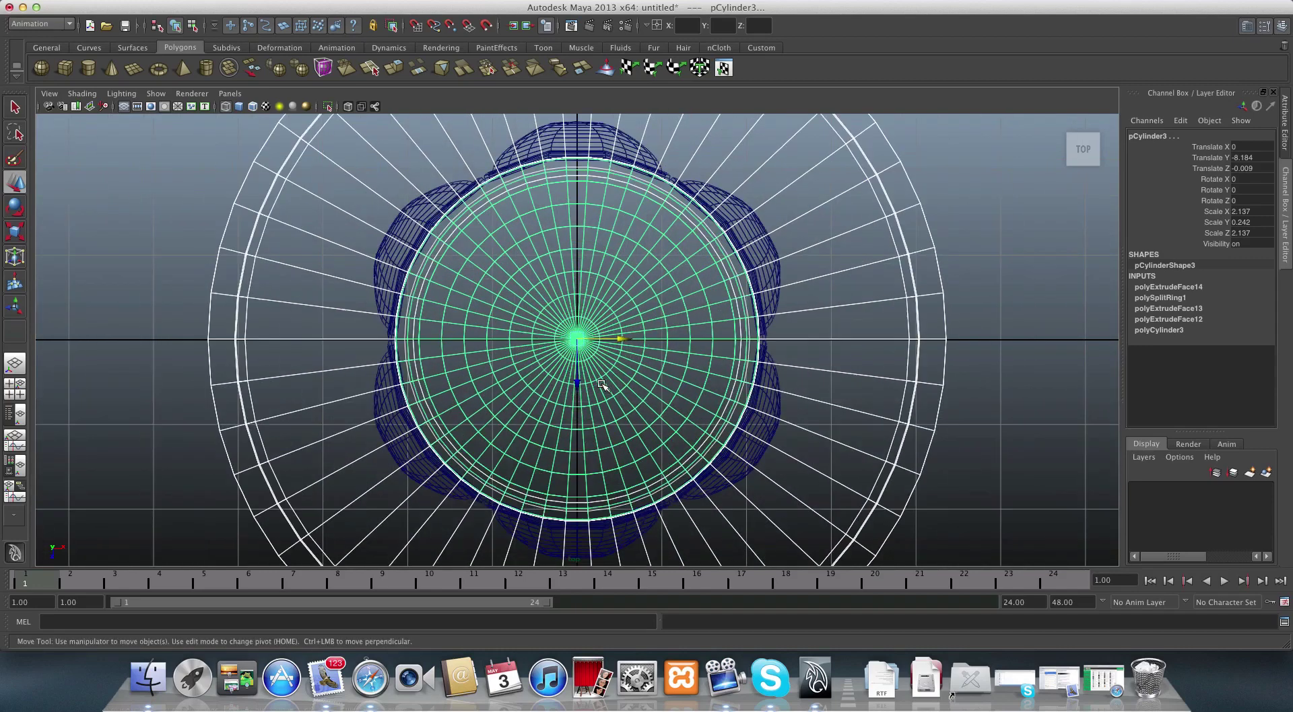
left_click_drag(577, 393, 577, 392)
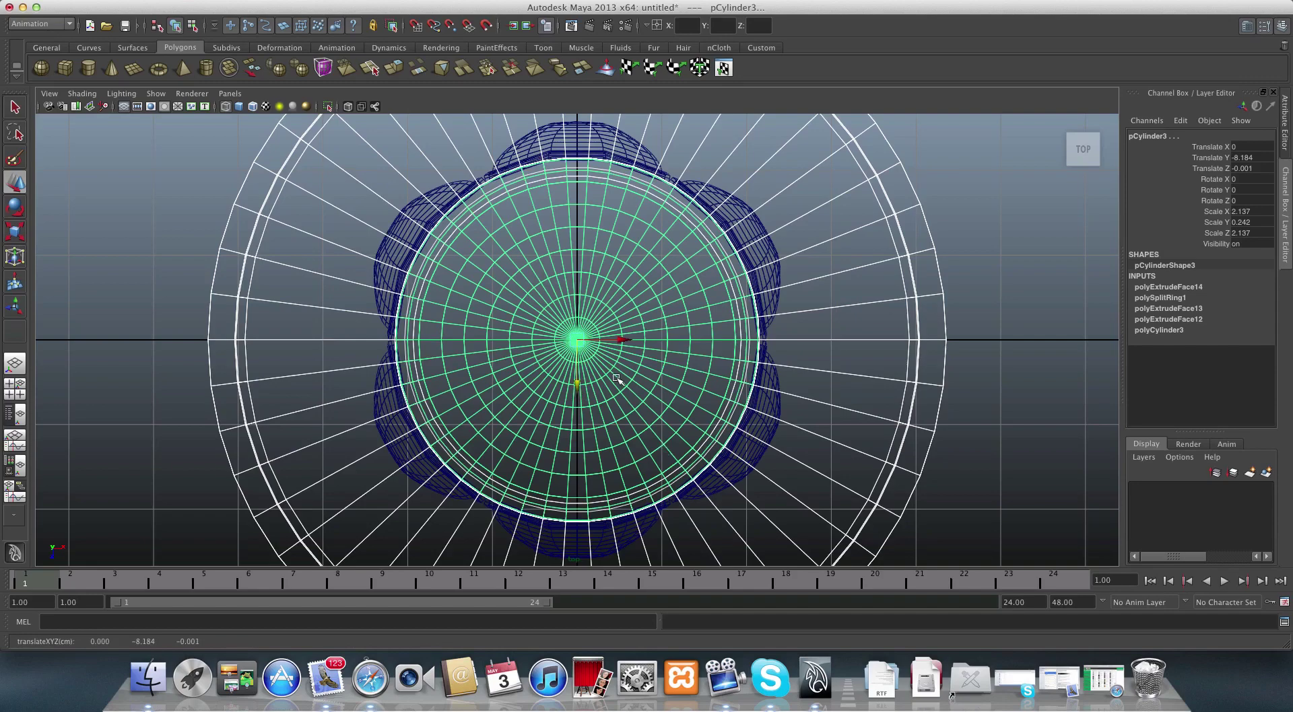
scroll(613, 395, "up", 3)
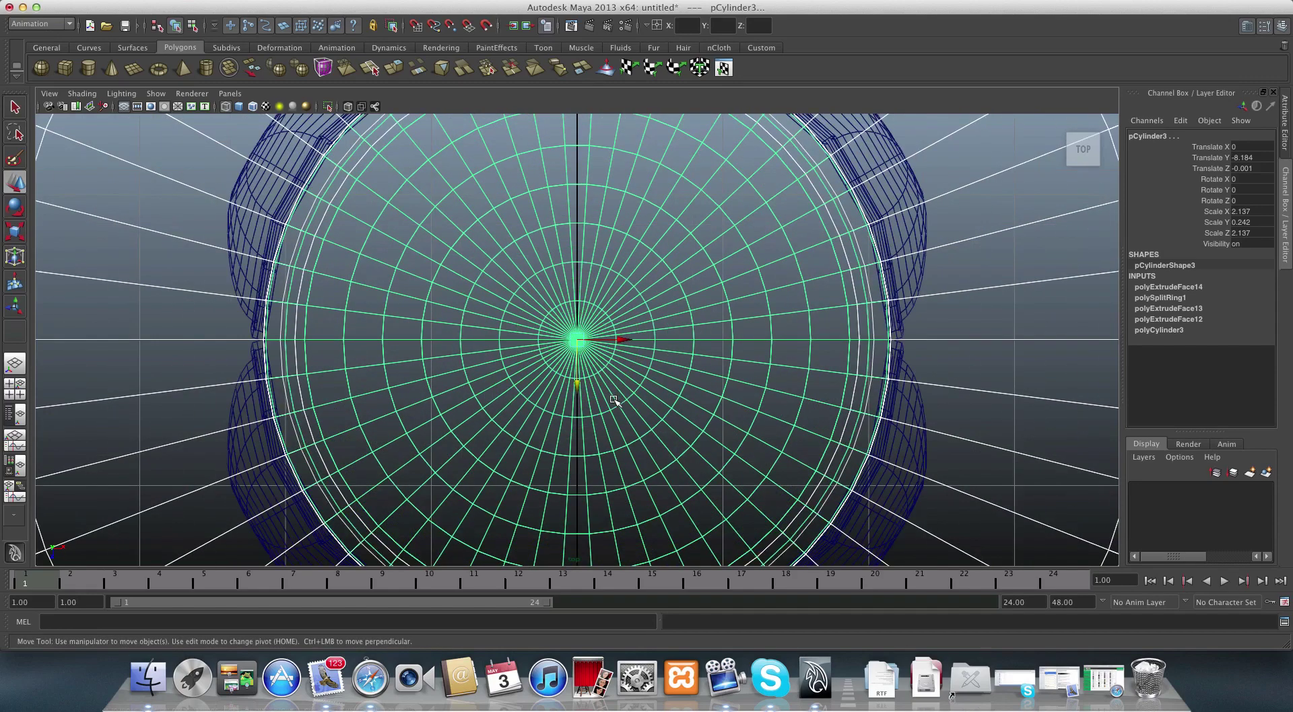
scroll(579, 388, "down", 6)
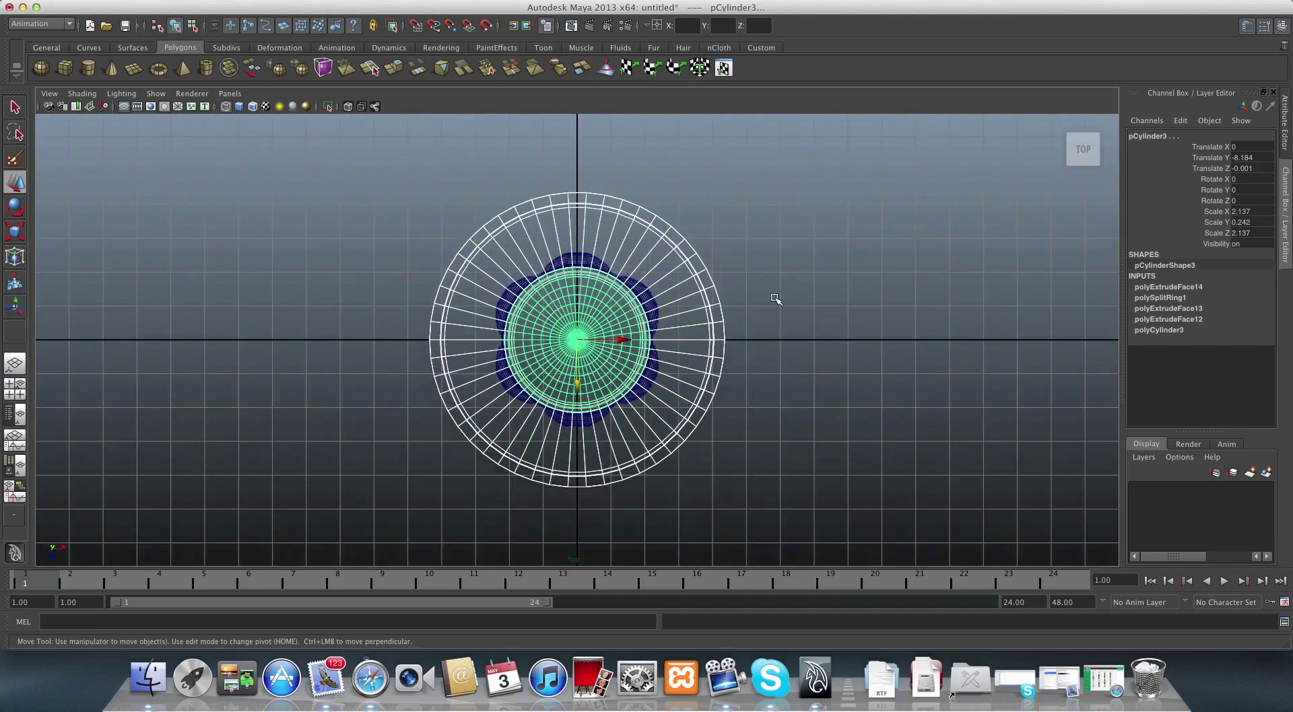
- Return to the perspective view and start selecting the ring's disc studs
key("space")
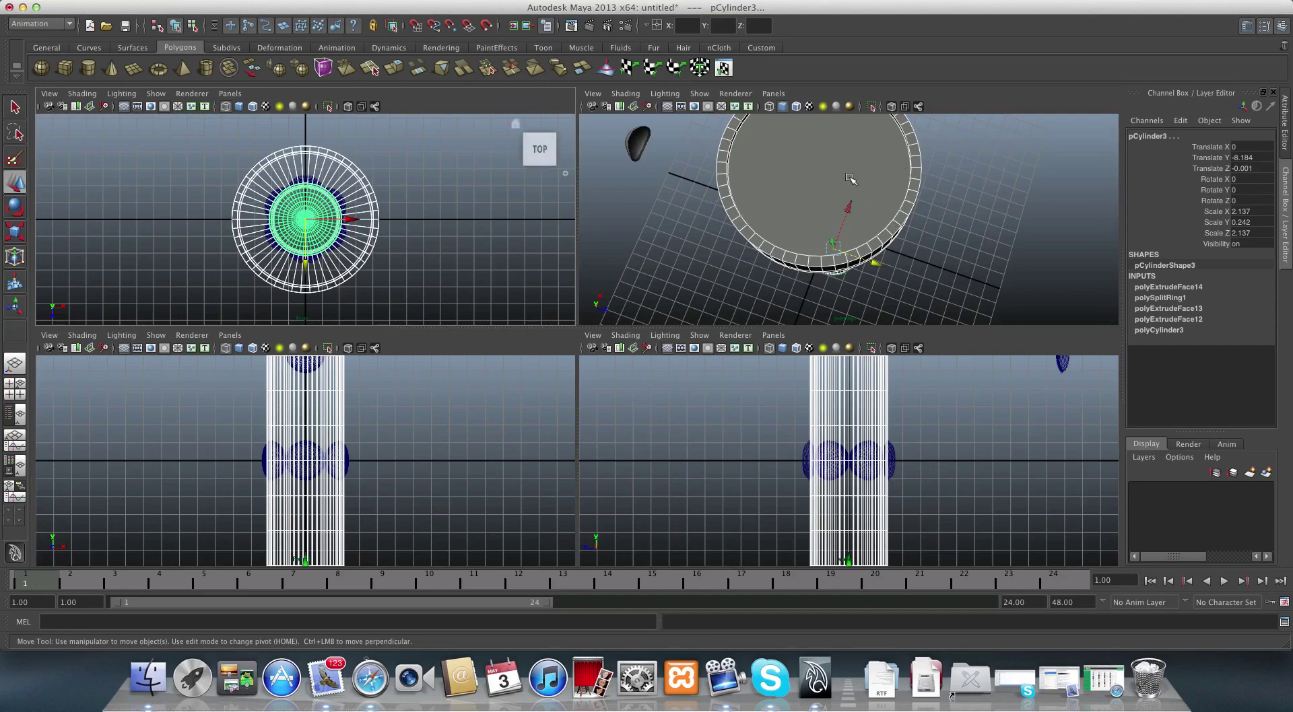
key("space")
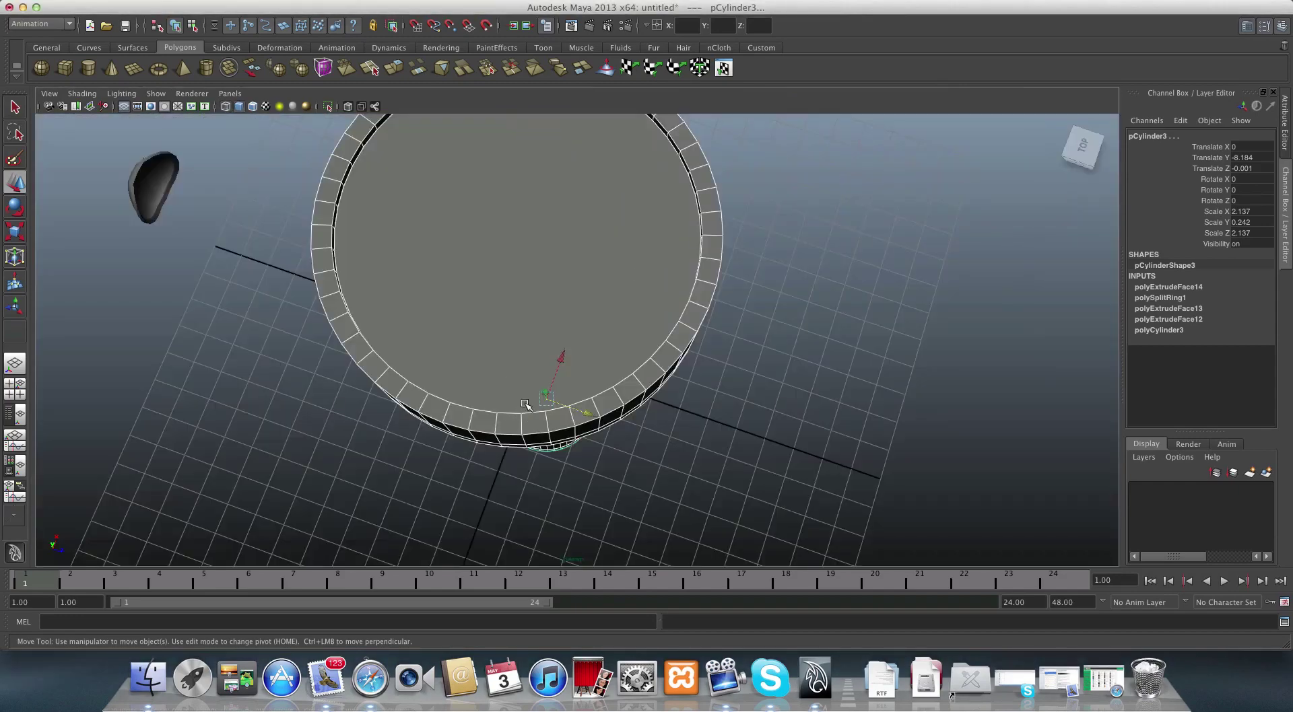
left_click_drag(520, 399, 572, 421, "alt")
left_click(542, 452)
left_click(486, 448, "shift")
- Select the remaining ring studs and combine them into one mesh in the Polygons menu set
left_click(461, 449, "shift")
left_click(462, 450, "shift")
left_click(511, 472, "shift")
left_click(542, 473, "shift")
left_click(579, 464, "shift")
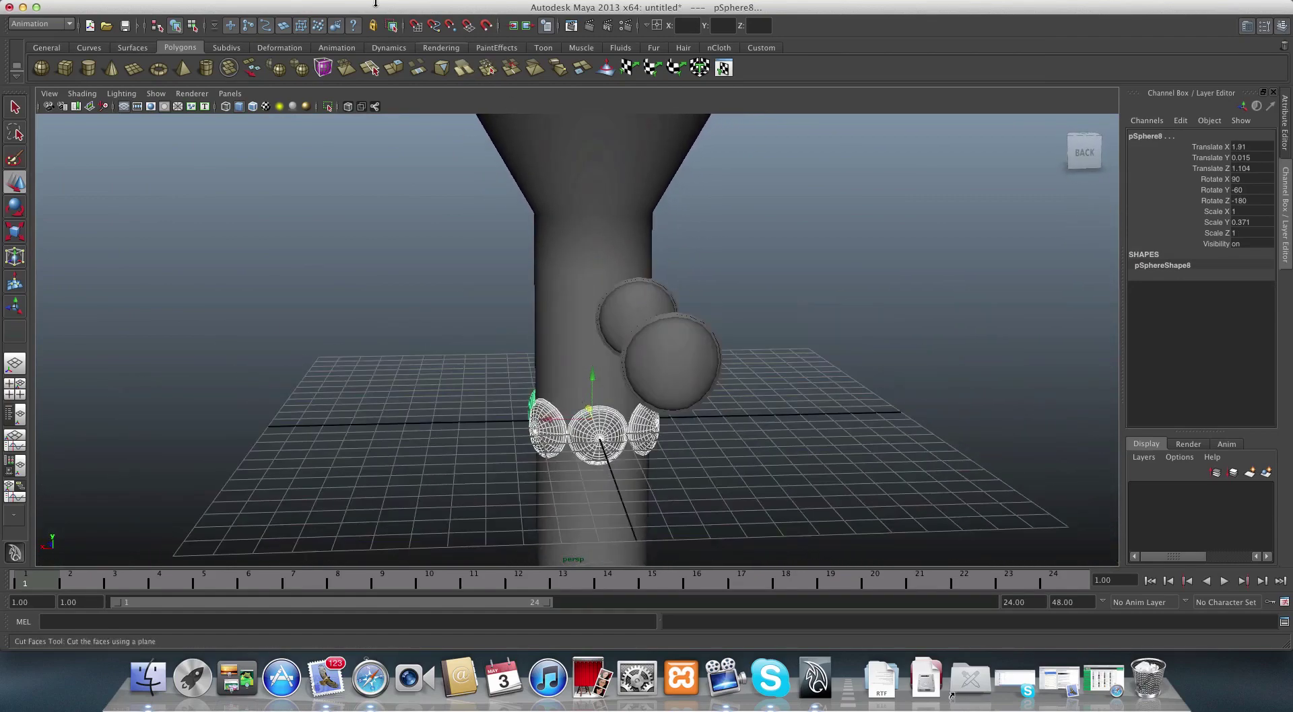
left_click(34, 24)
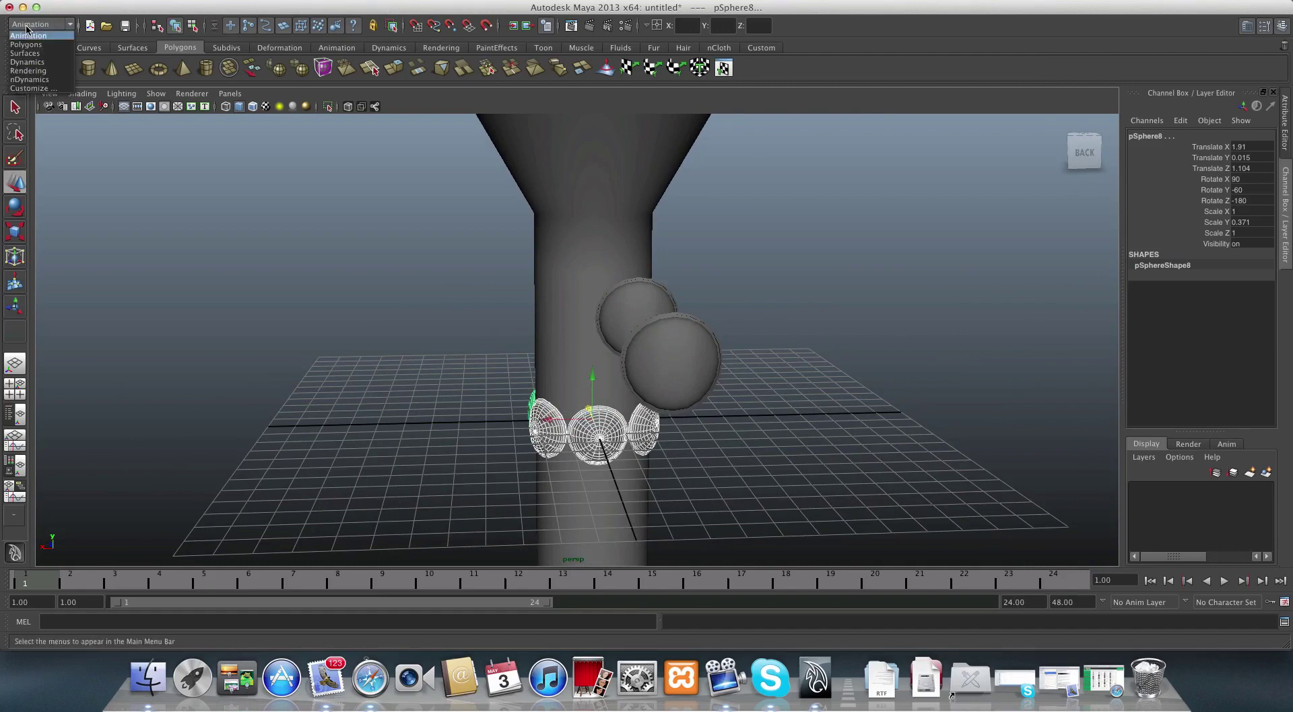
left_click(25, 45)
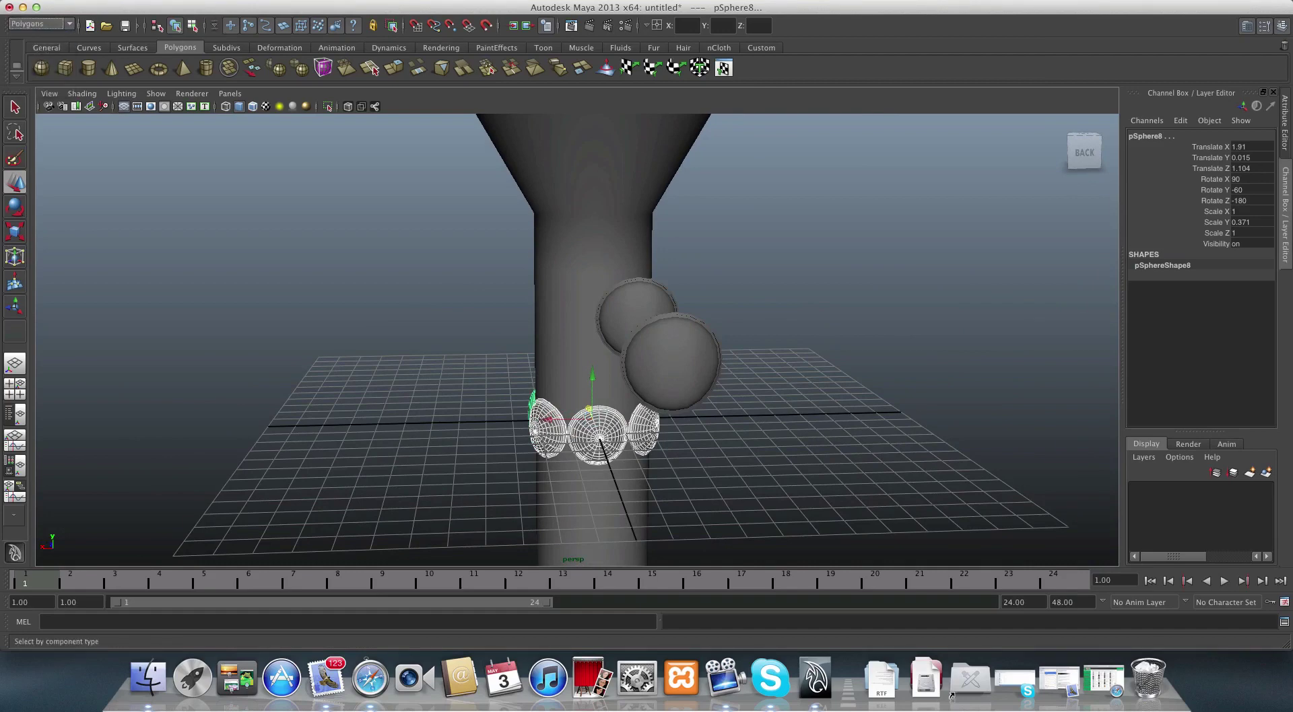
left_click(405, 0)
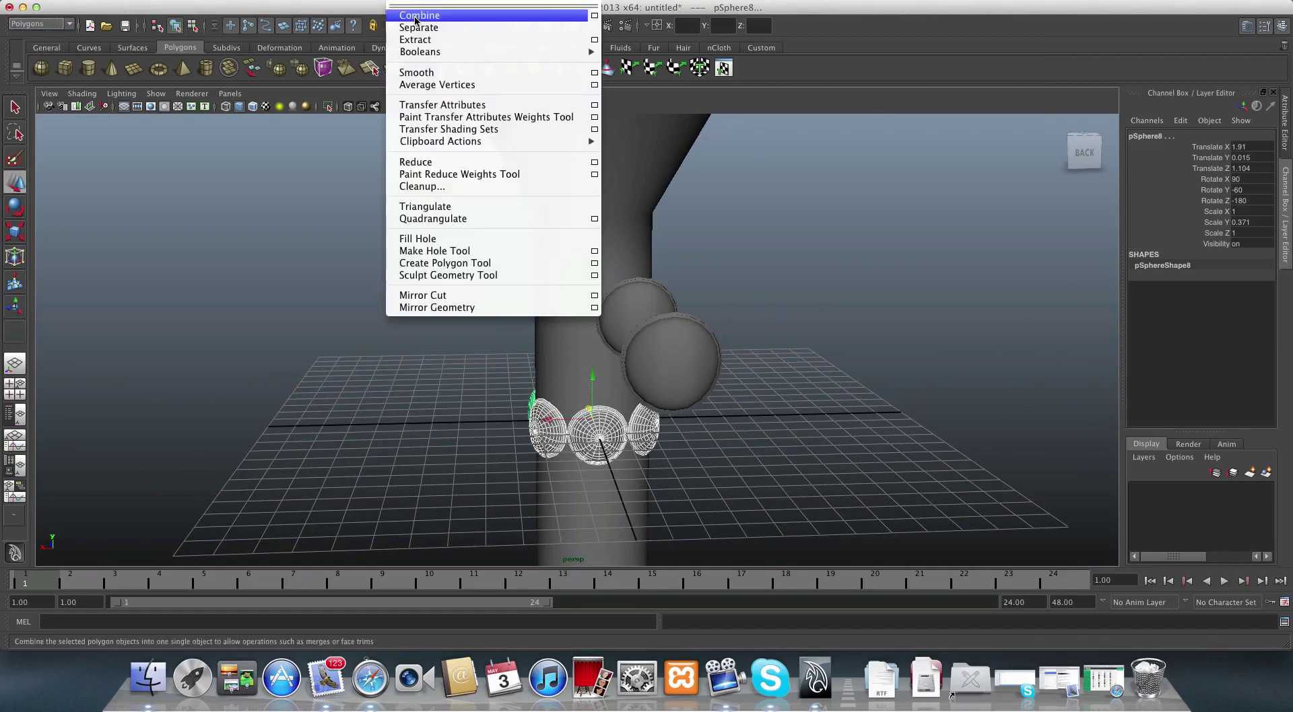
left_click(416, 17)
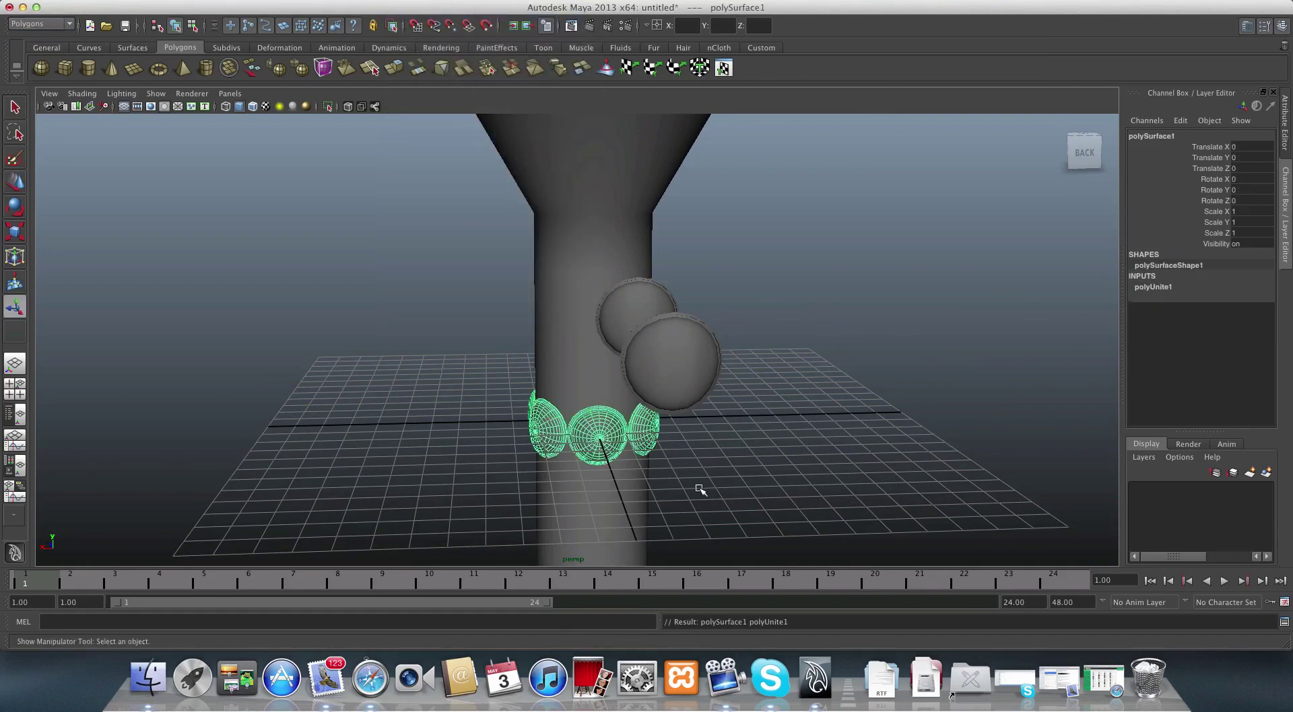
- Center the combined ring's pivot and lower it down the handle to Translate Y -6.513
left_click_drag(701, 489, 586, 422, "alt")
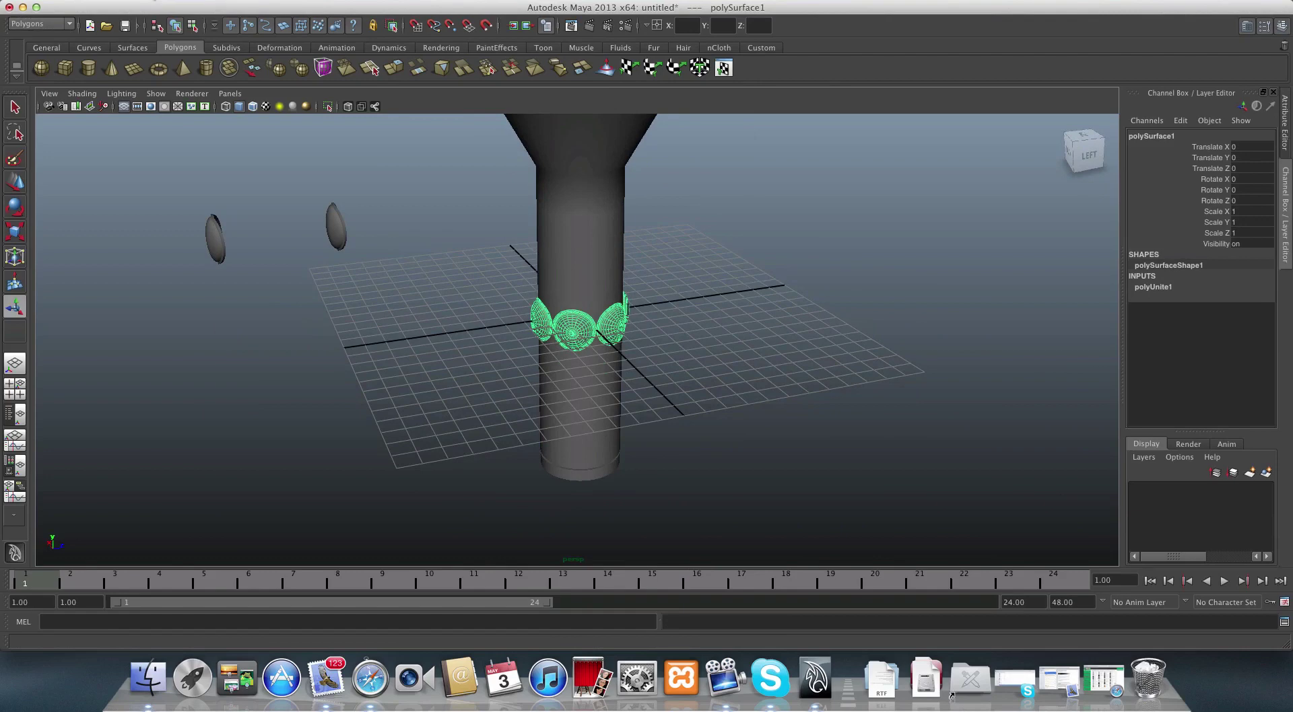
left_click(145, 0)
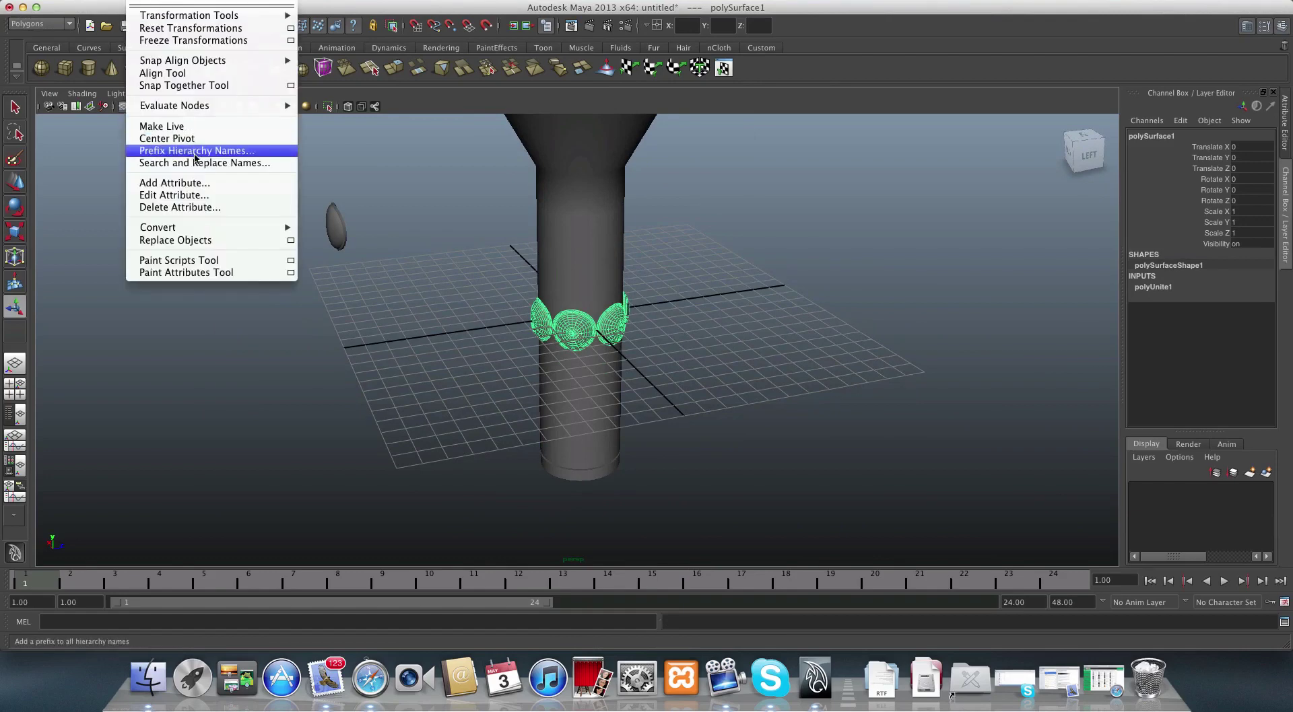
left_click(168, 138)
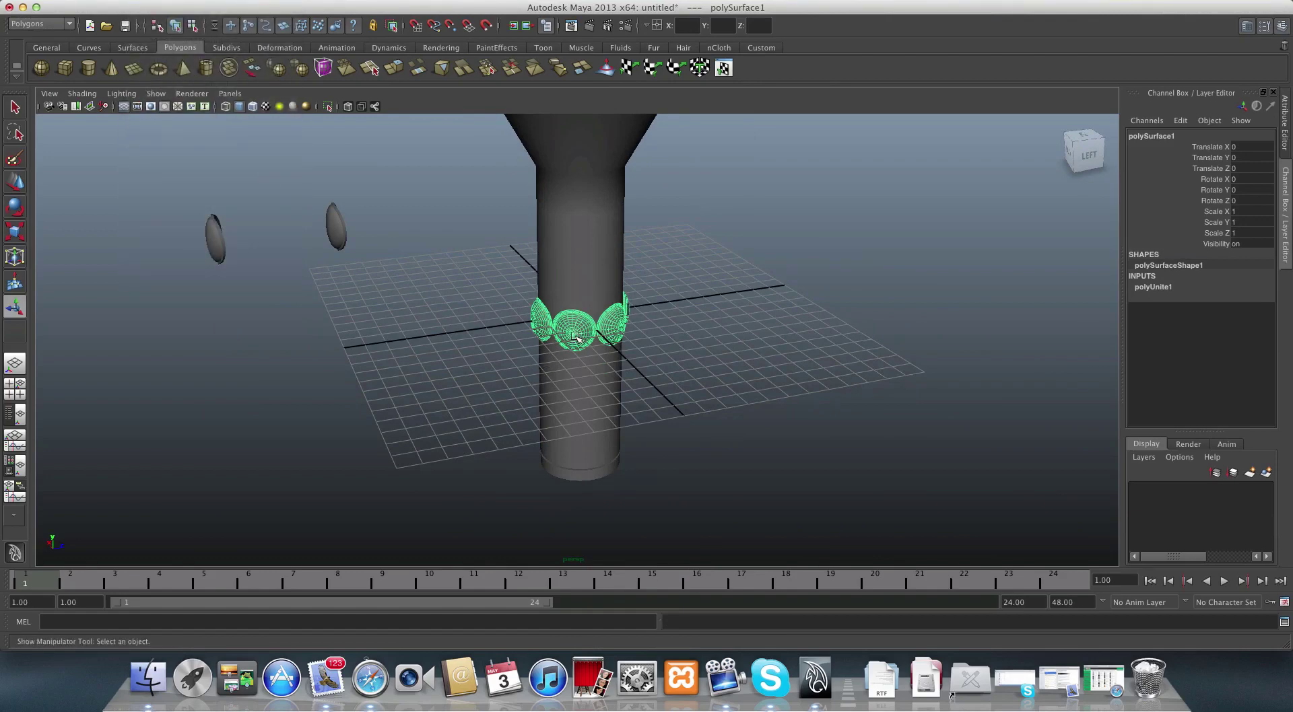
key("w")
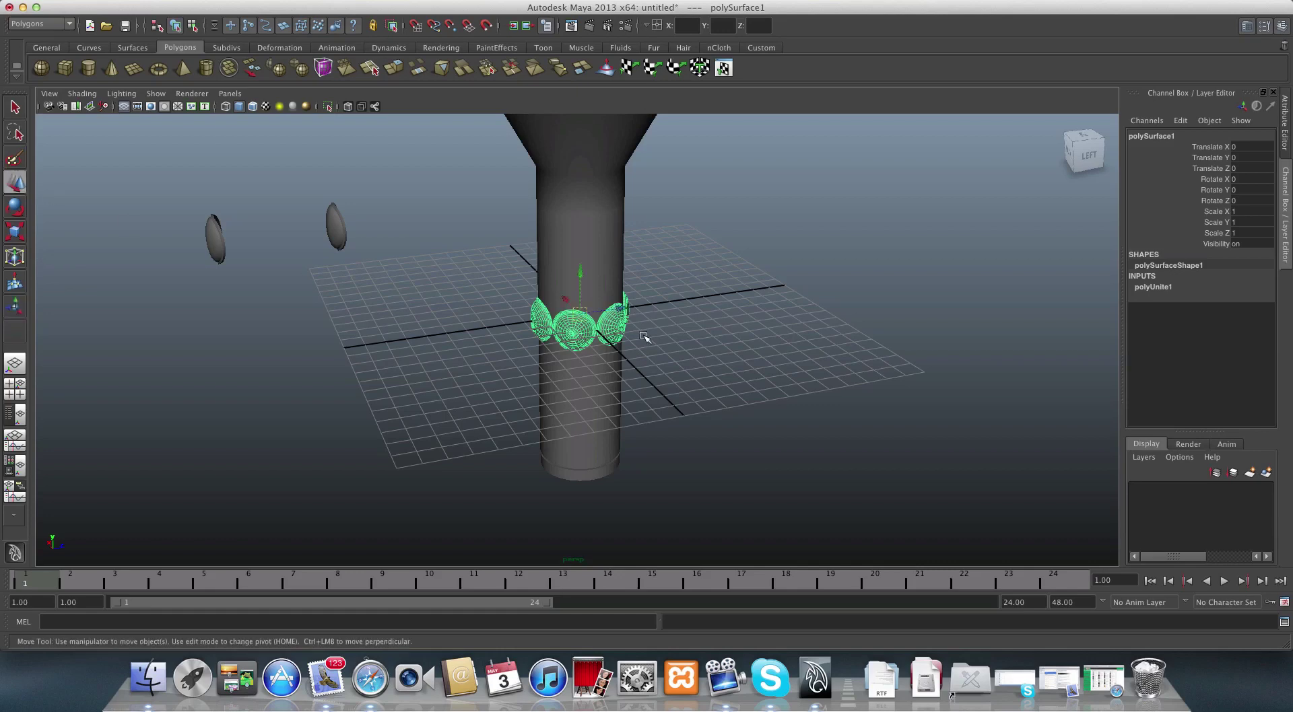
left_click_drag(637, 356, 606, 330, "alt")
left_click_drag(570, 254, 585, 380)
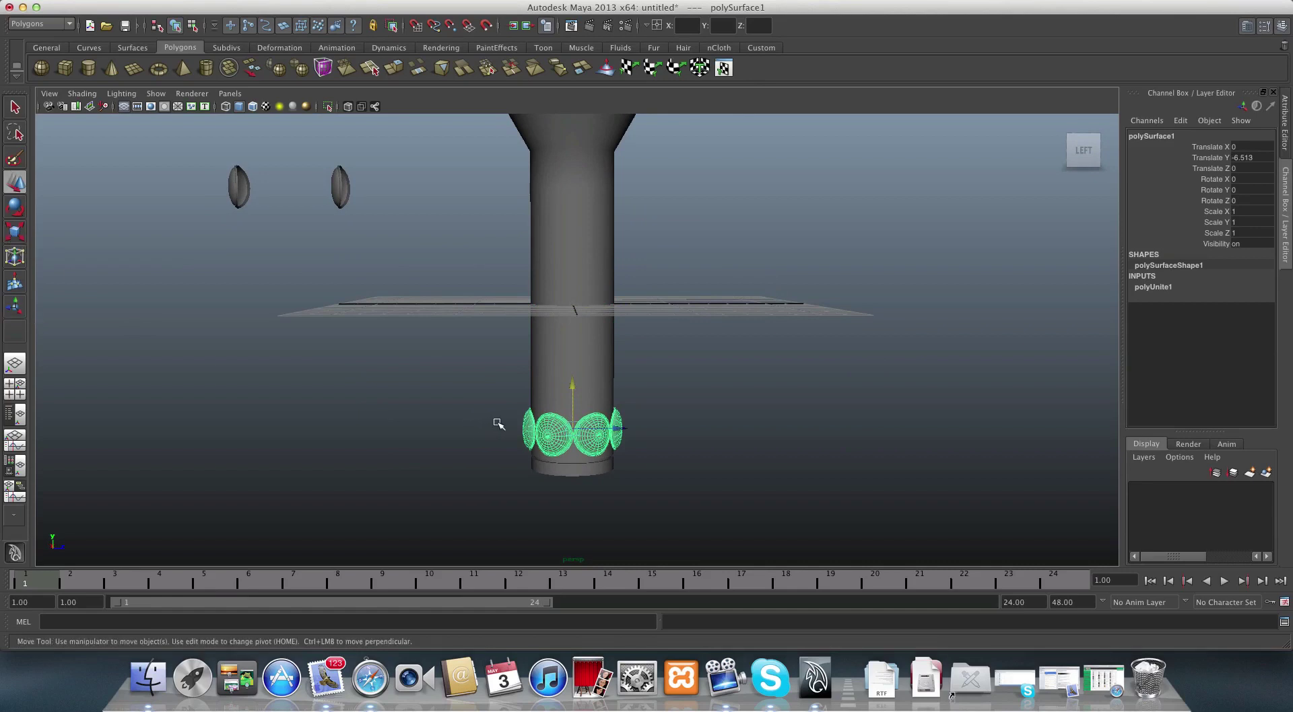
- Duplicate the stud ring, raise the copy above the first, and rotate it to stagger
key("ctrl+d")
left_click_drag(574, 384, 574, 342)
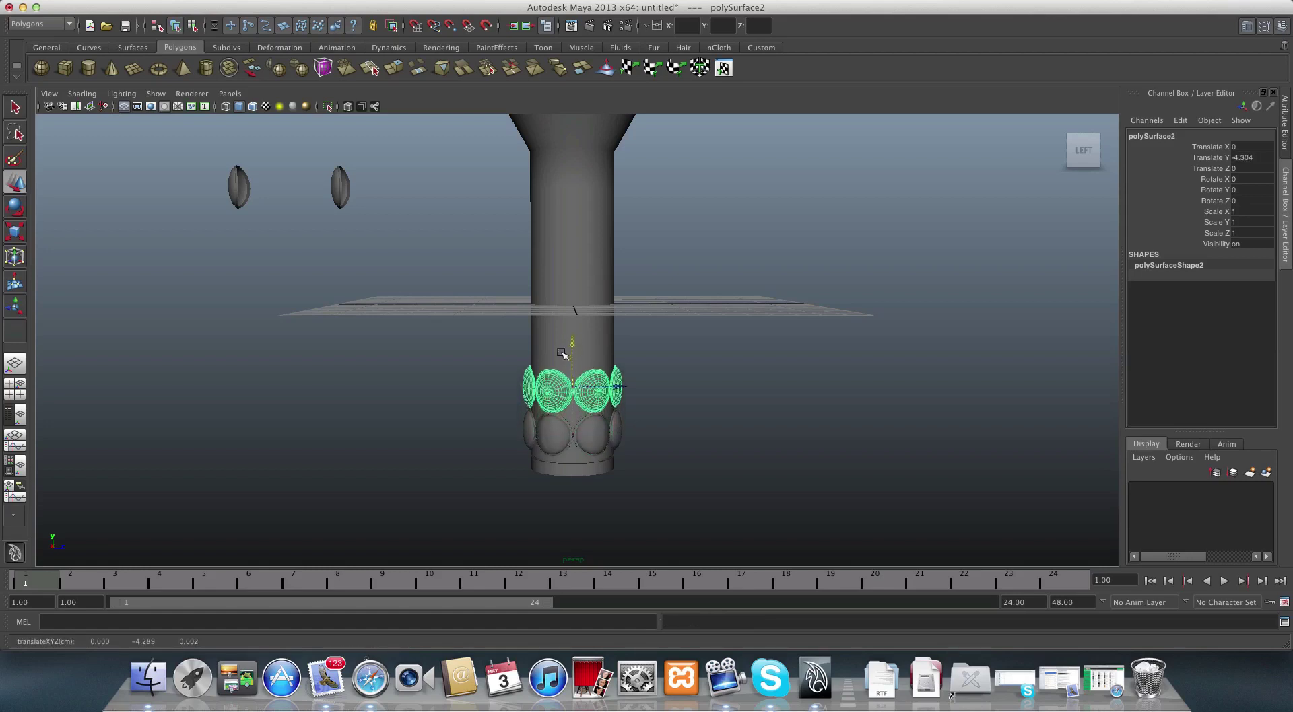
left_click(16, 207)
left_click_drag(600, 395, 622, 391)
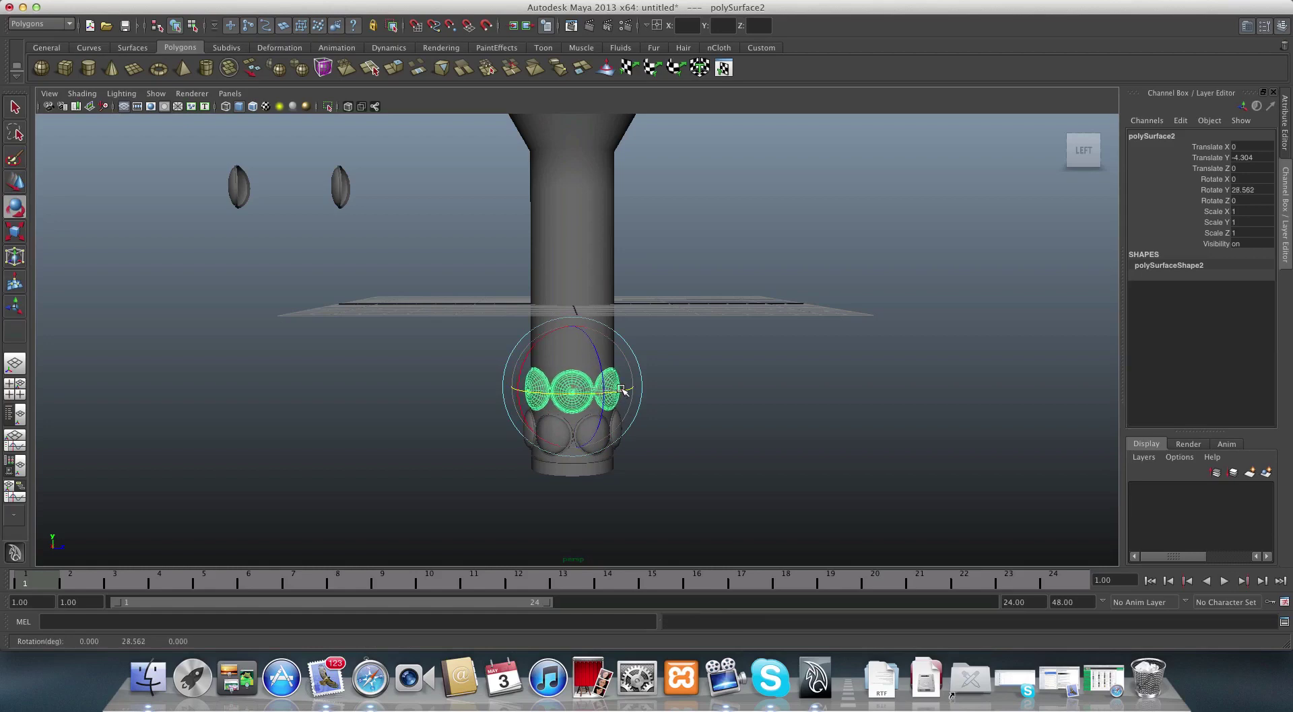
scroll(496, 414, "up", 10)
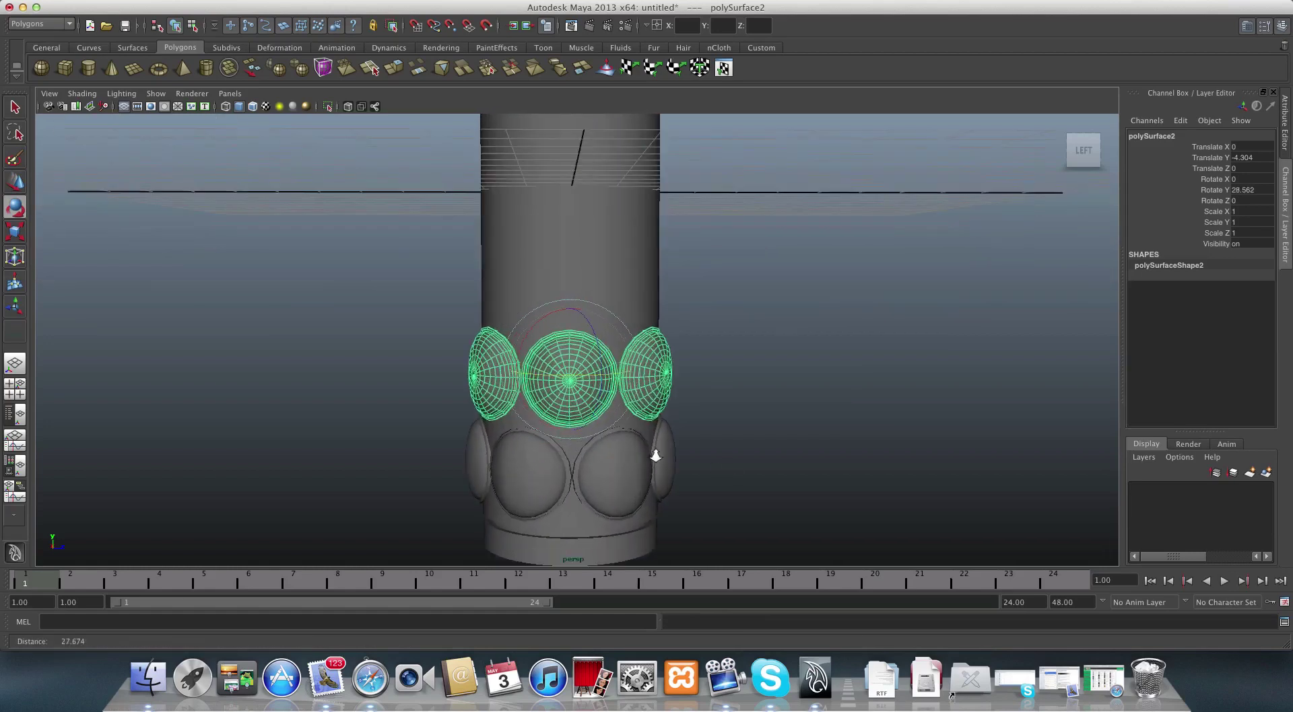
left_click_drag(587, 372, 587, 372)
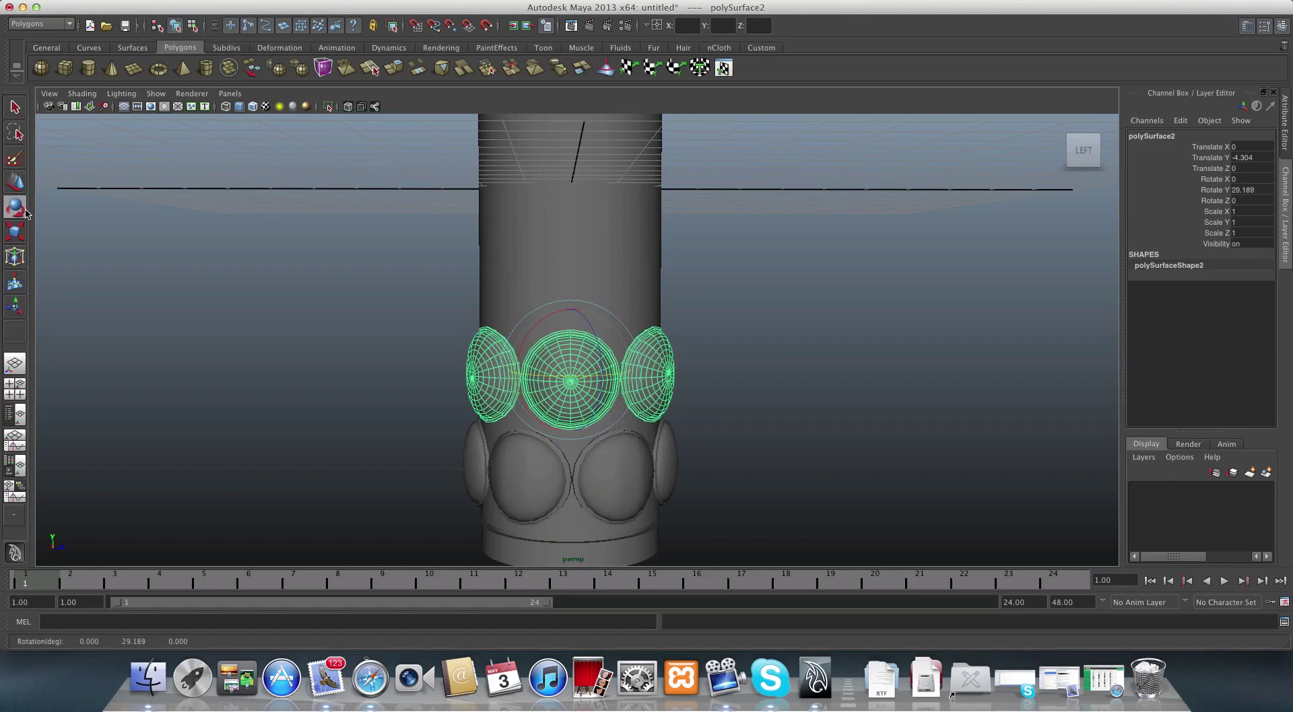
key("w")
left_click_drag(573, 328, 573, 339)
left_click_drag(583, 410, 599, 403, "alt")
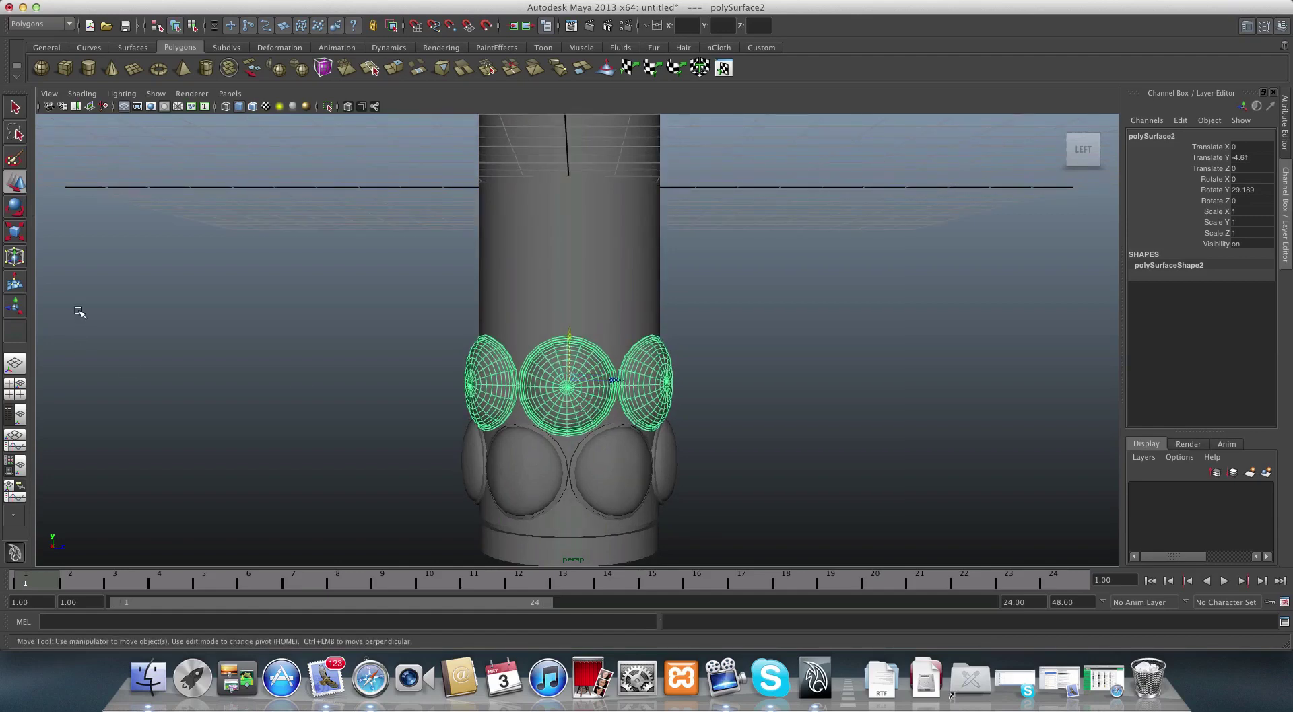
- Undo a stray tilt, set the upper ring's Rotate Y to 29.809, and select both rings
left_click(15, 207)
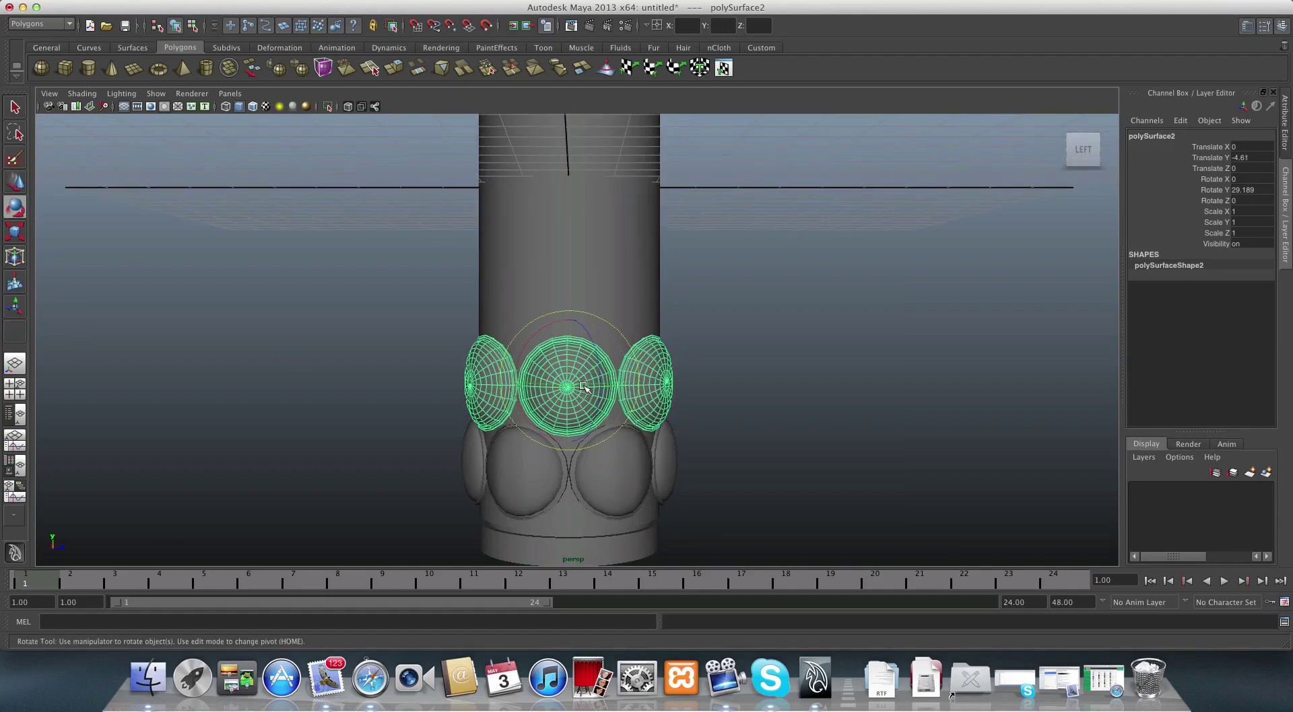
left_click_drag(583, 386, 583, 387)
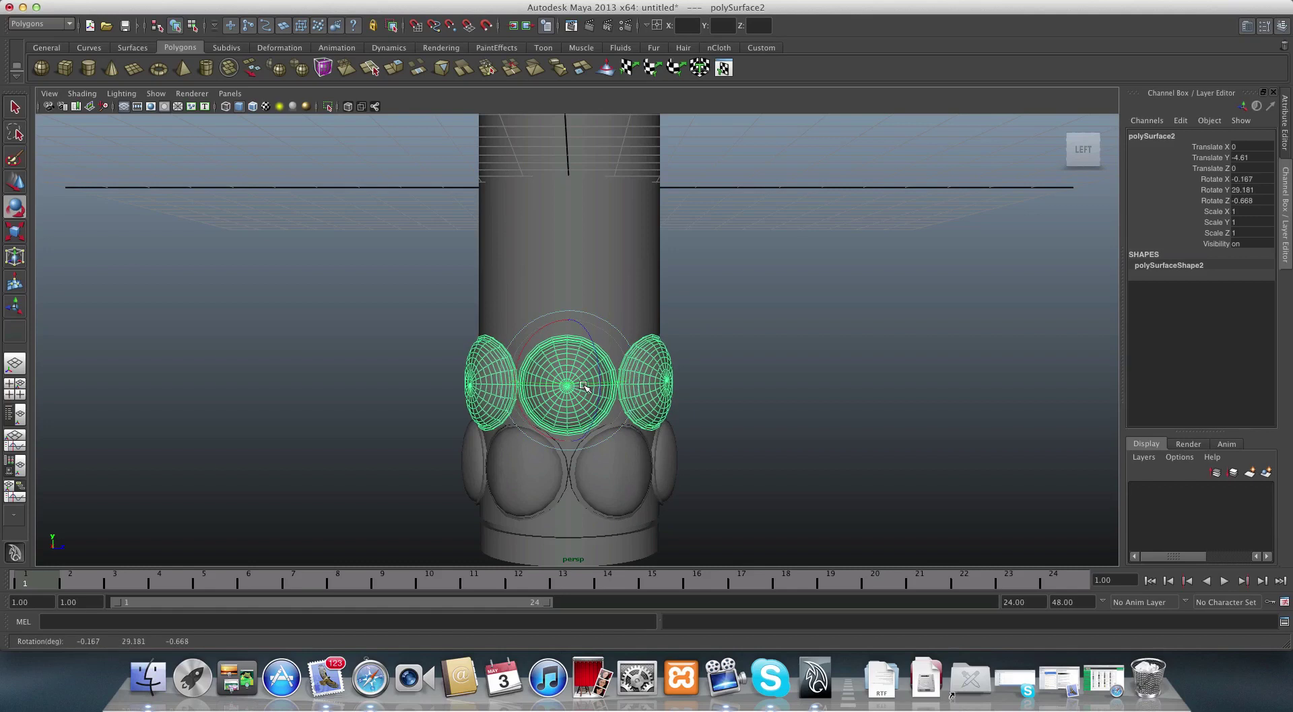
key("ctrl+z")
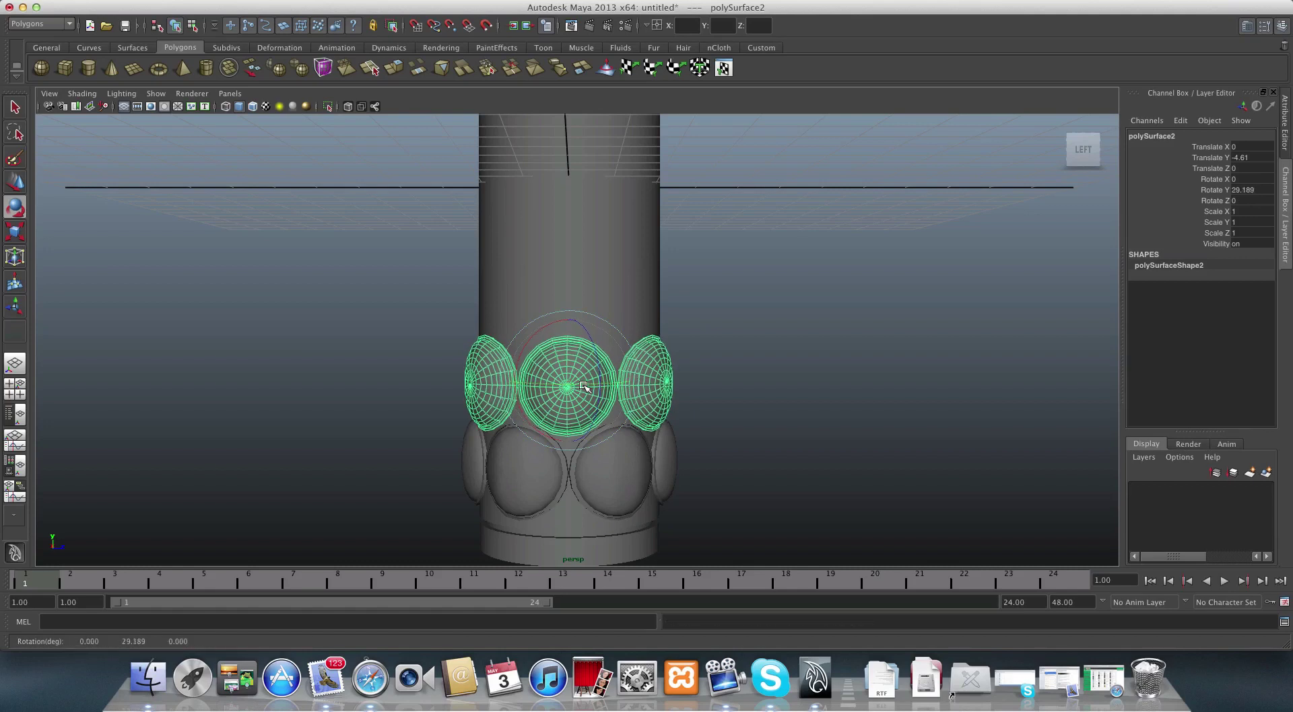
left_click_drag(583, 387, 584, 386)
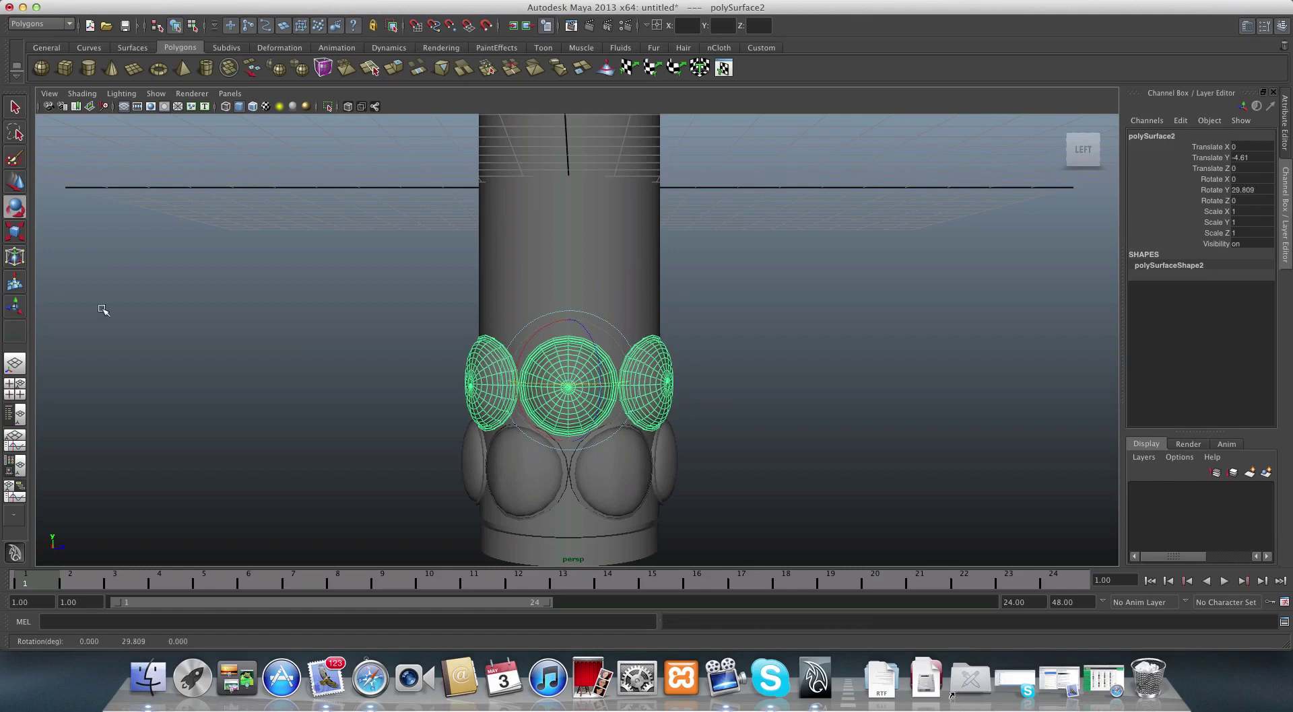
key("w")
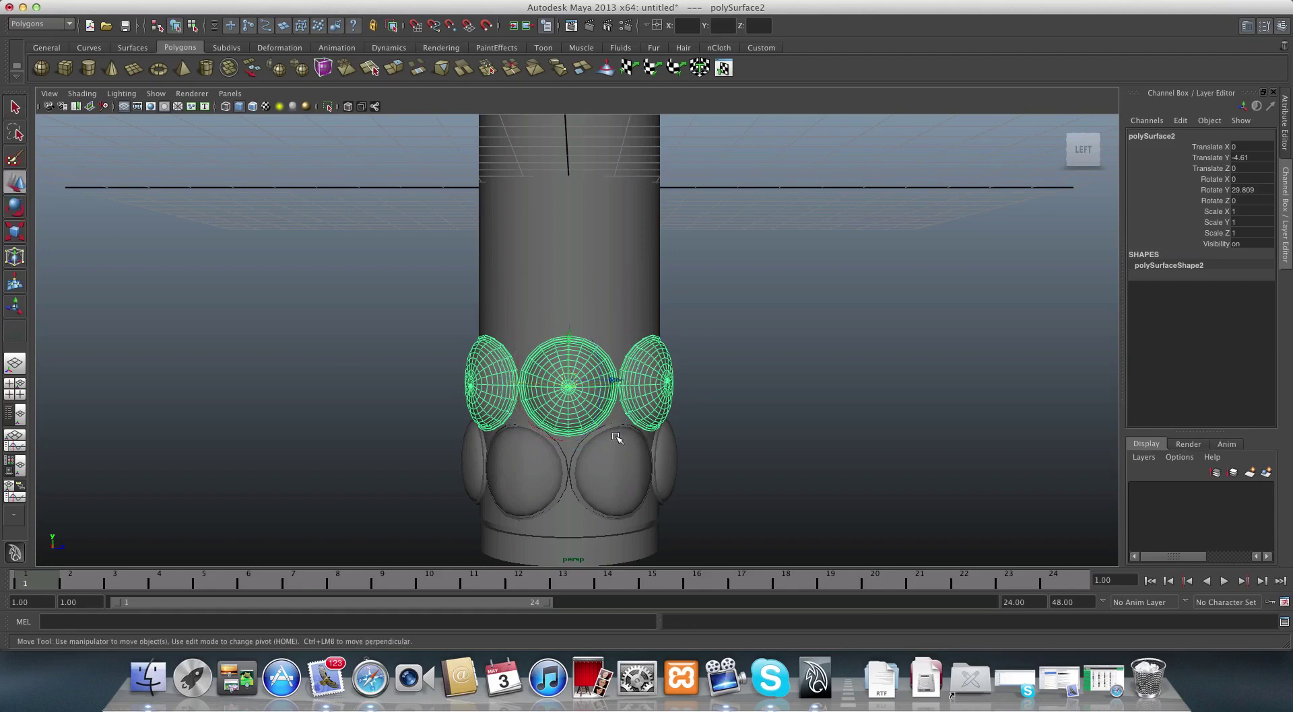
left_click(571, 333)
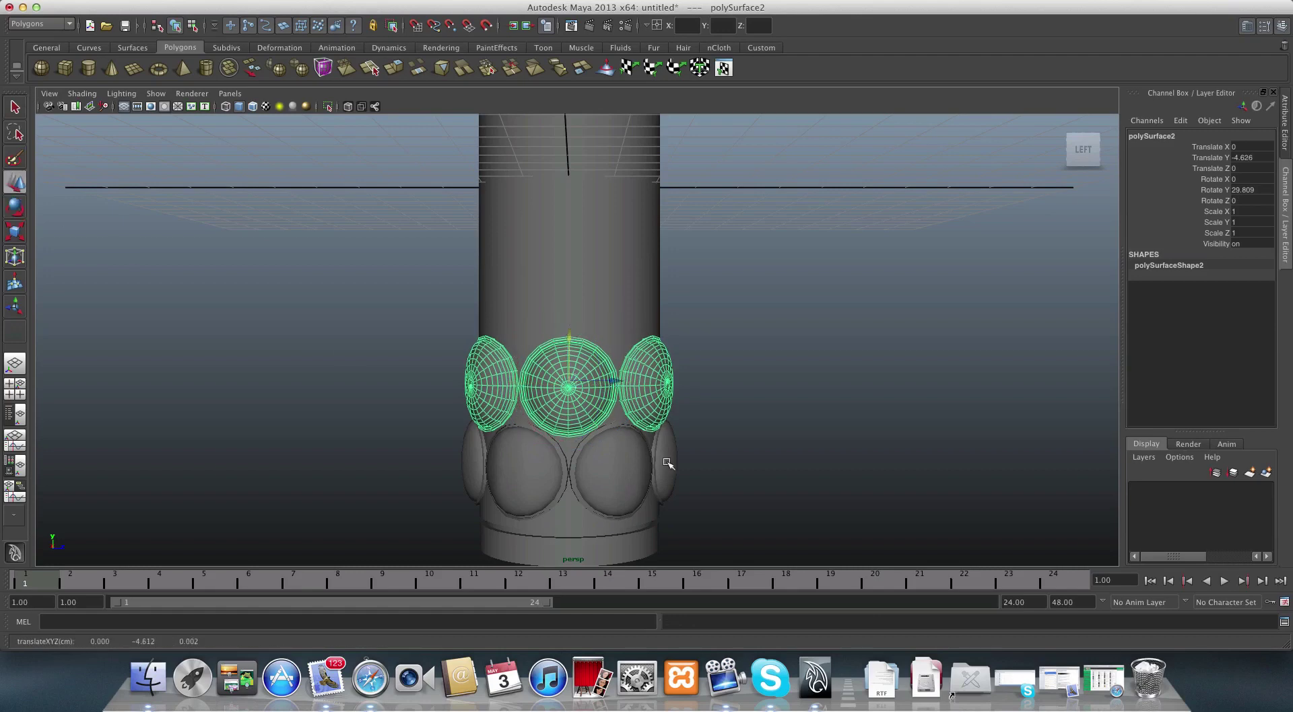
scroll(534, 447, "down", 5)
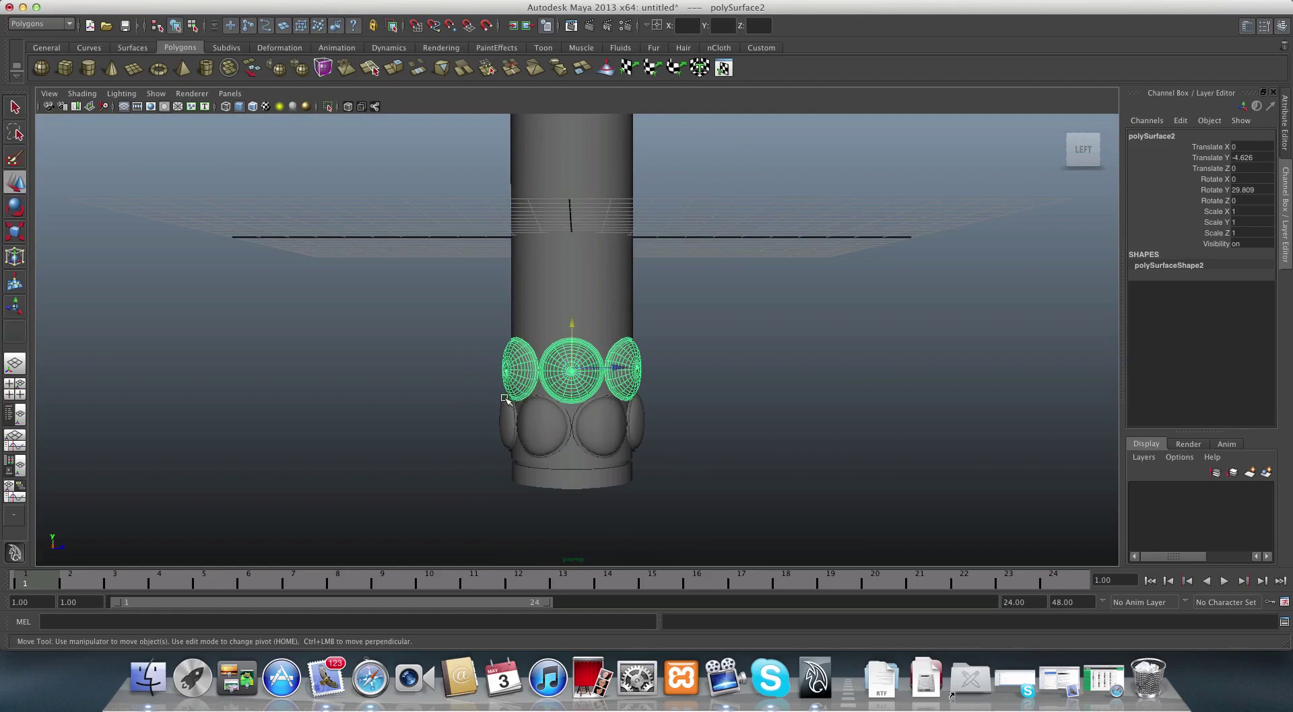
left_click_drag(442, 350, 685, 430)
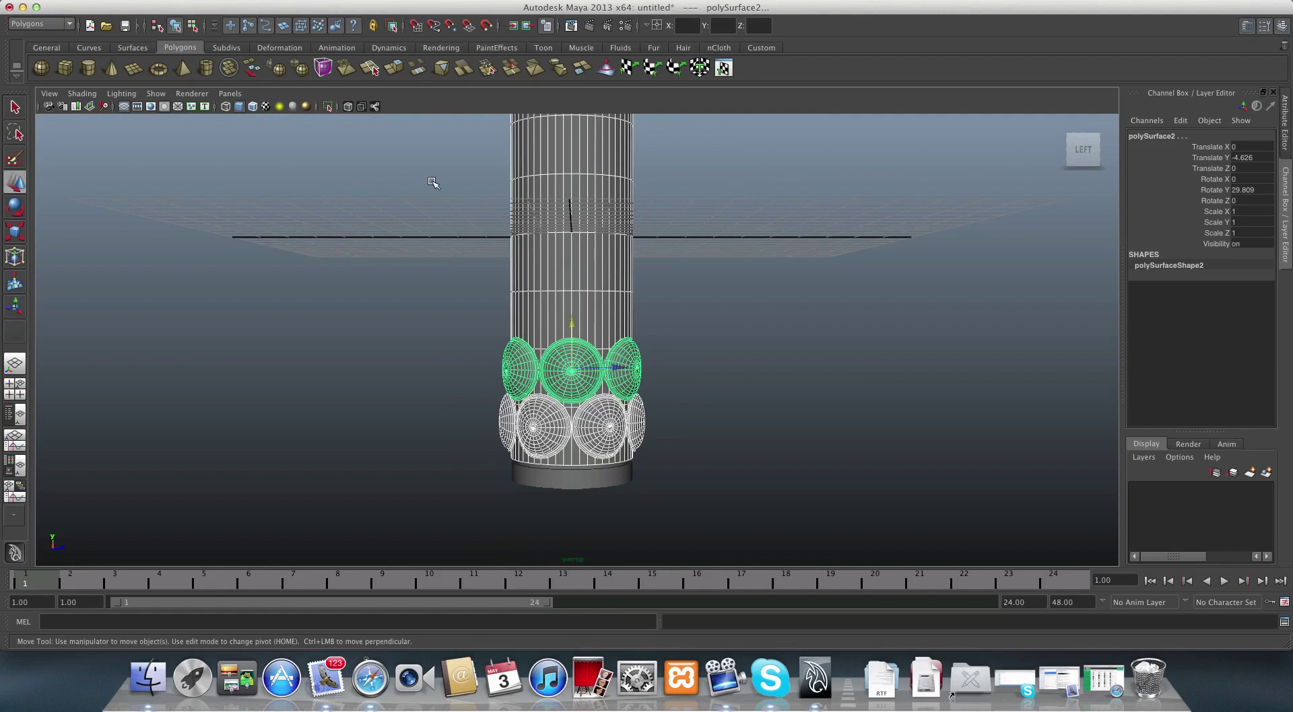
- Duplicate the two staggered stud rings repeatedly and stack the copies up the handle
left_click_drag(465, 237, 789, 274)
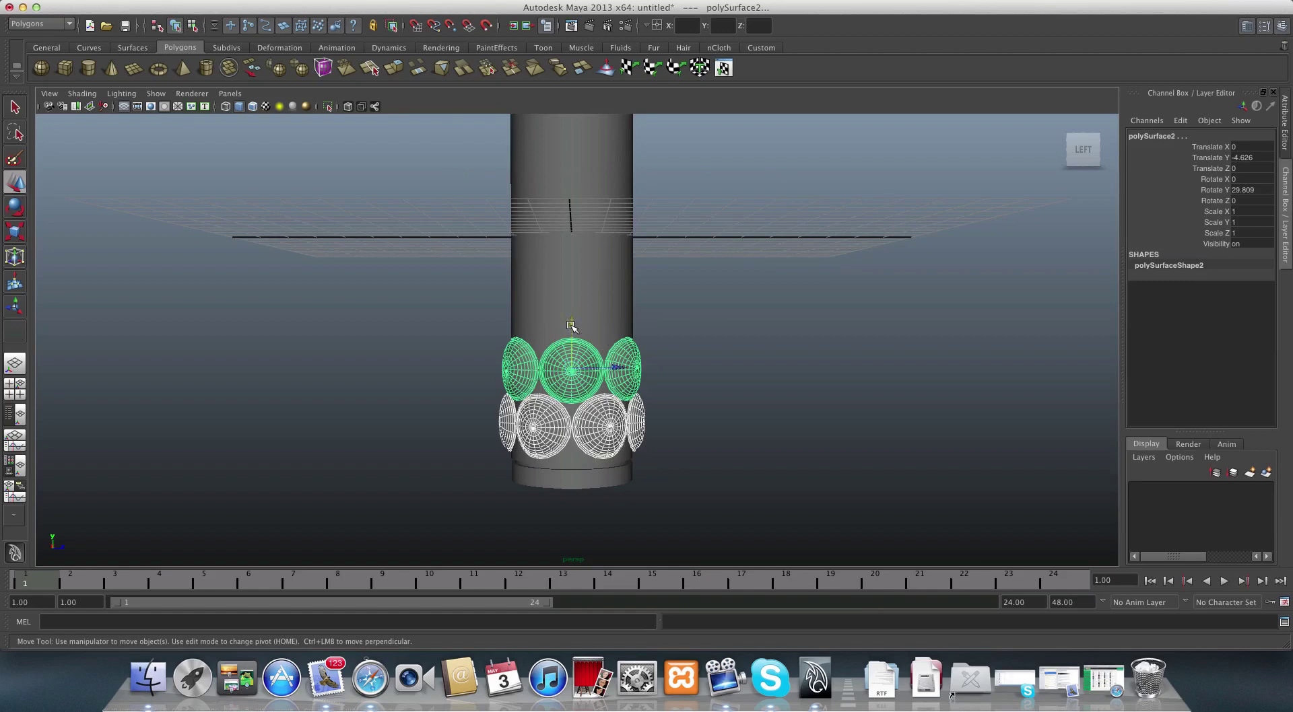
key("ctrl+d")
left_click_drag(571, 326, 593, 220)
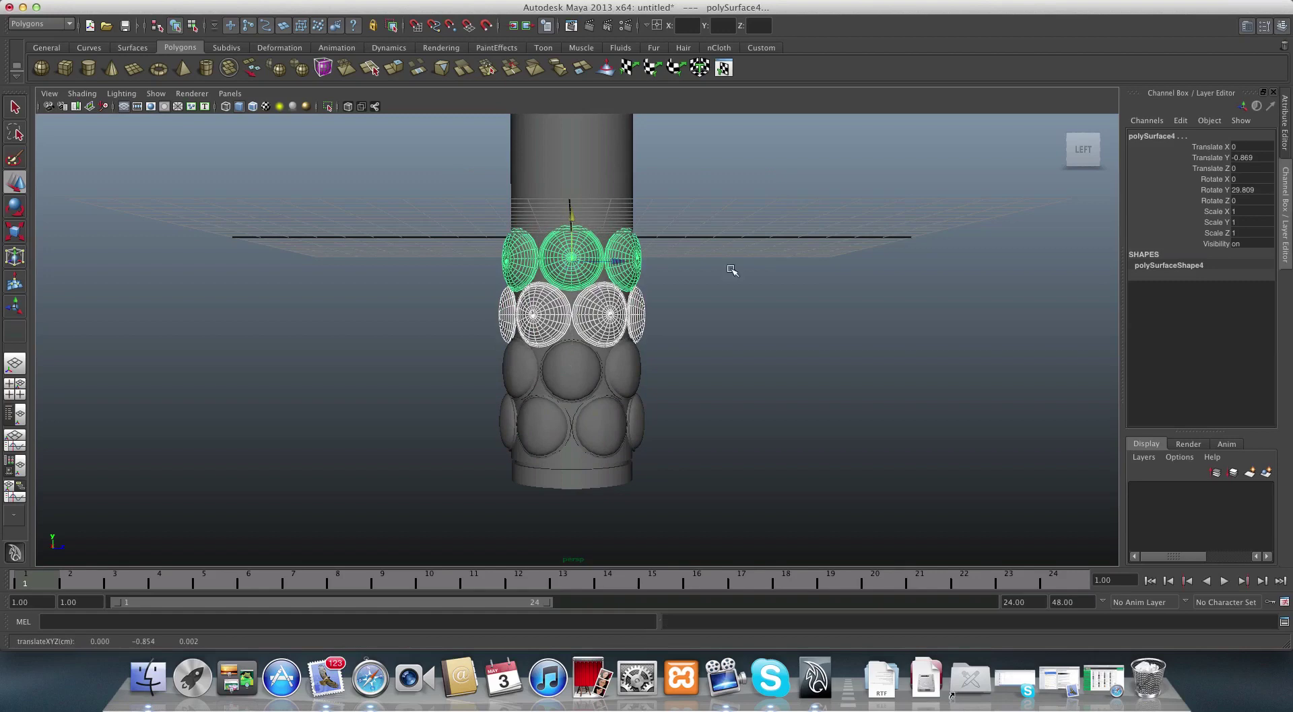
left_click_drag(731, 270, 579, 166, "alt")
key("ctrl+d")
key("ctrl+d")
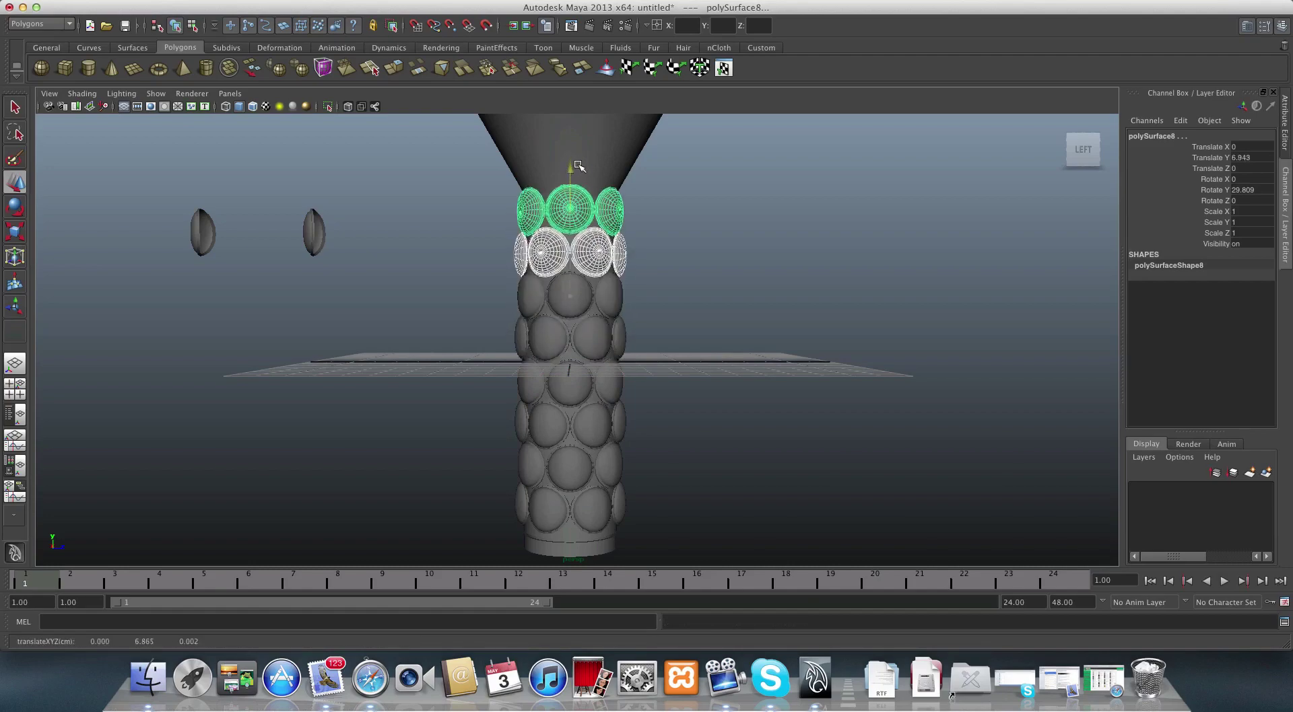
left_click_drag(612, 214, 643, 268, "alt")
right_click_drag(644, 268, 513, 254, "alt")
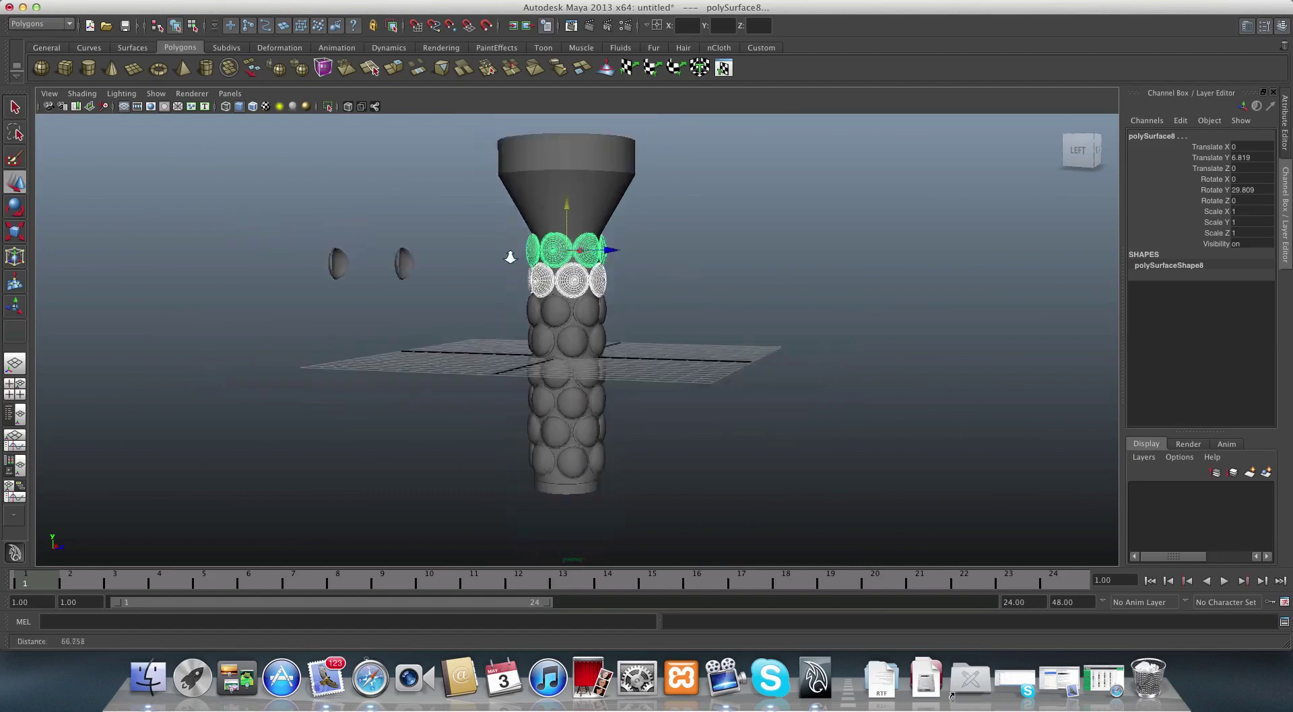
left_click_drag(514, 254, 526, 244, "alt")
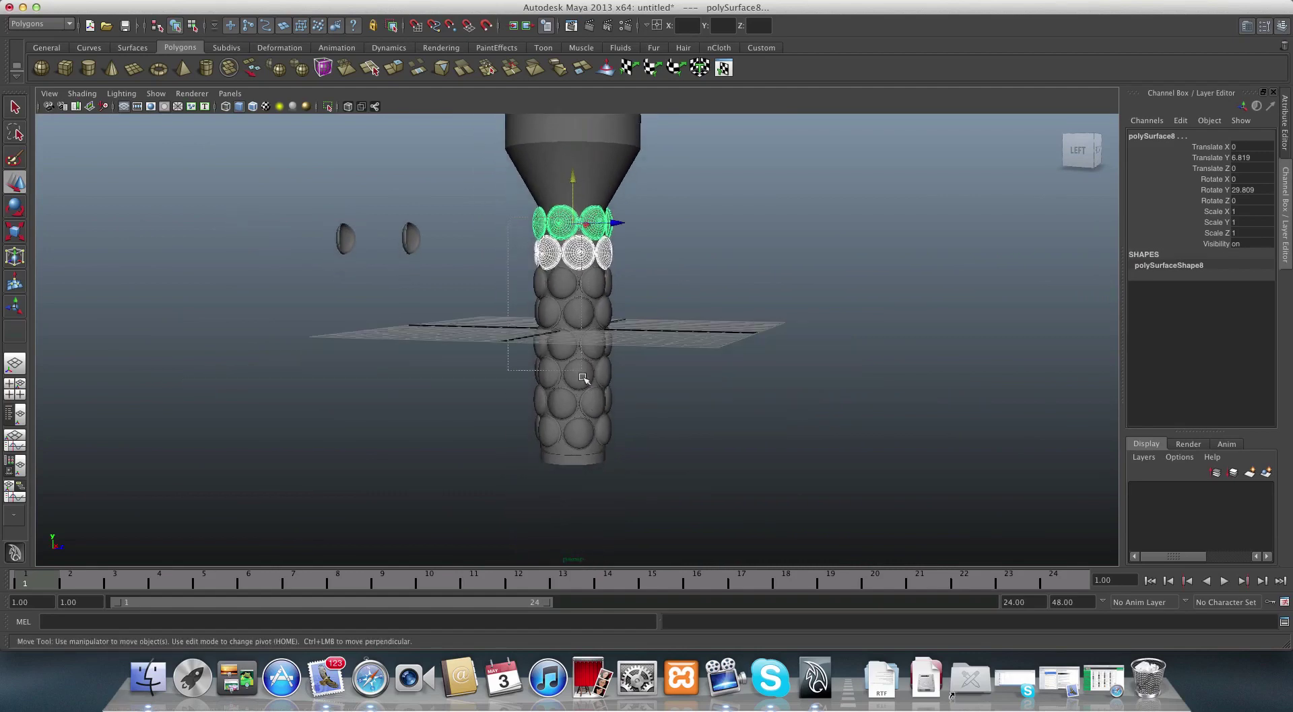
- Lower the top stud rows so the highest sits just beneath the flared top at Y 6.733
left_click_drag(582, 377, 644, 442)
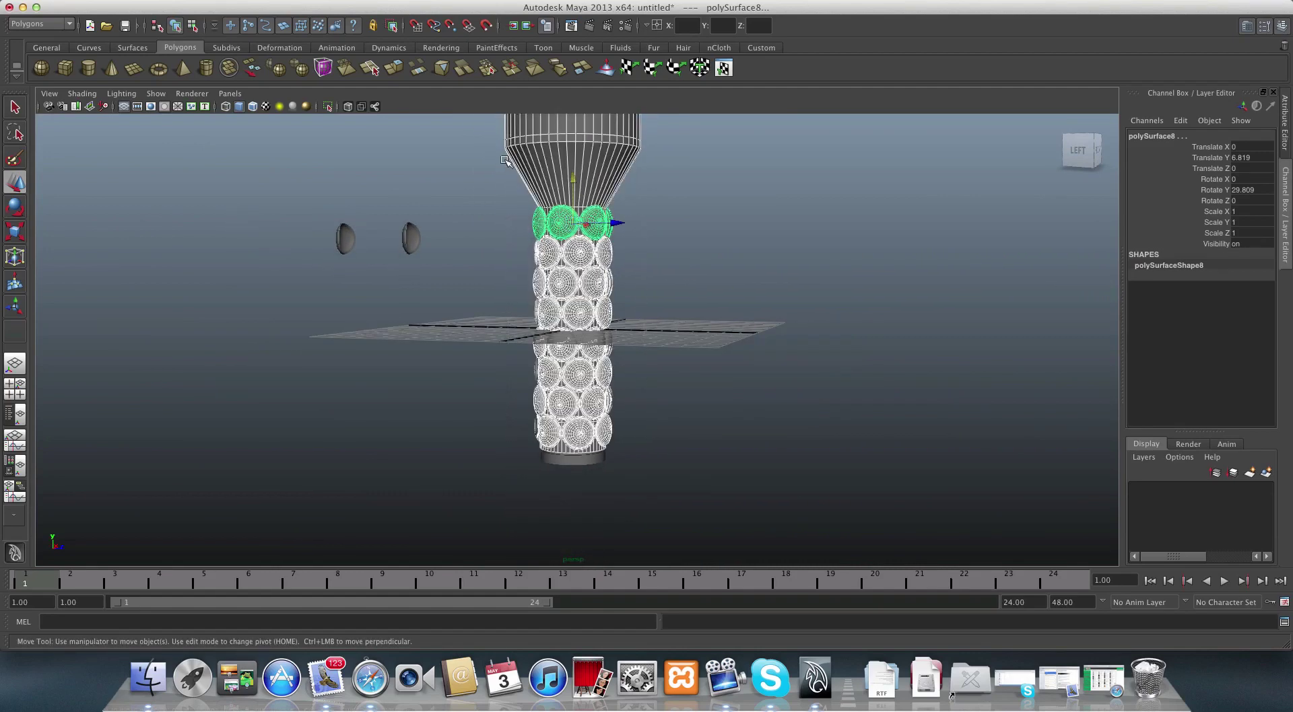
left_click(593, 196, "ctrl")
left_click_drag(573, 179, 570, 180)
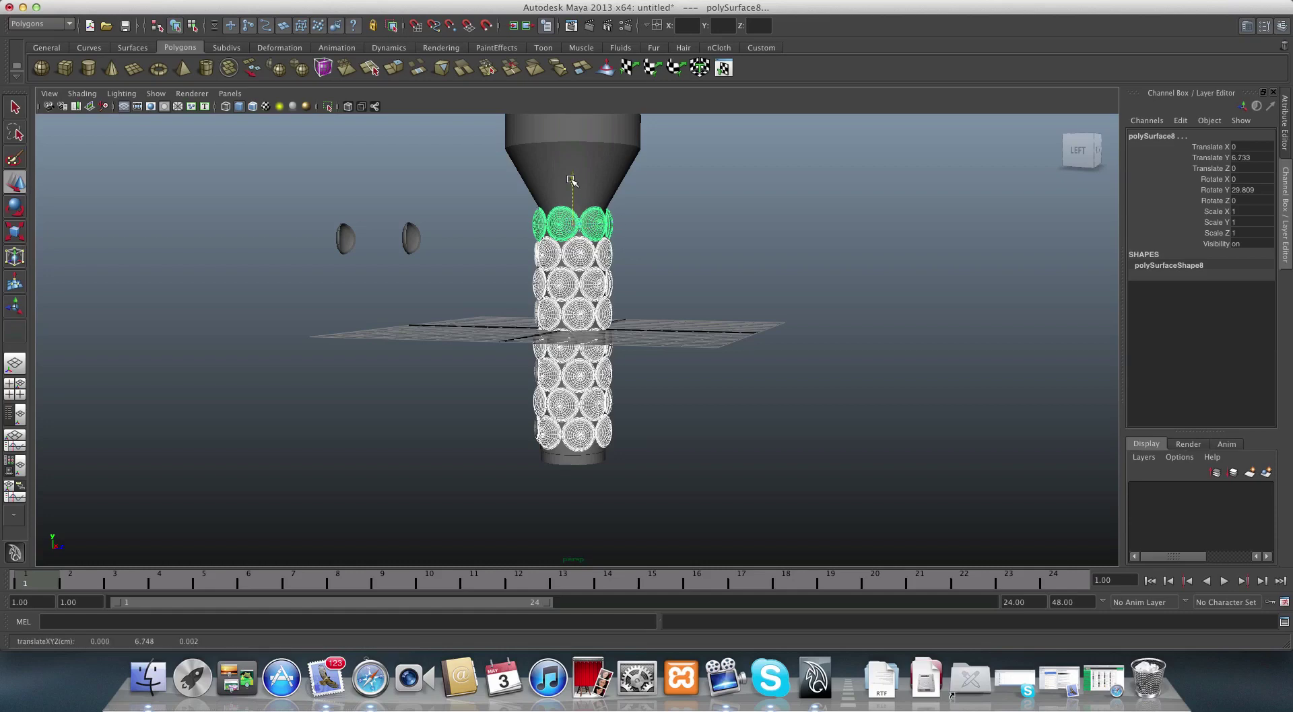
left_click_drag(539, 273, 577, 170, "alt")
left_click(577, 153)
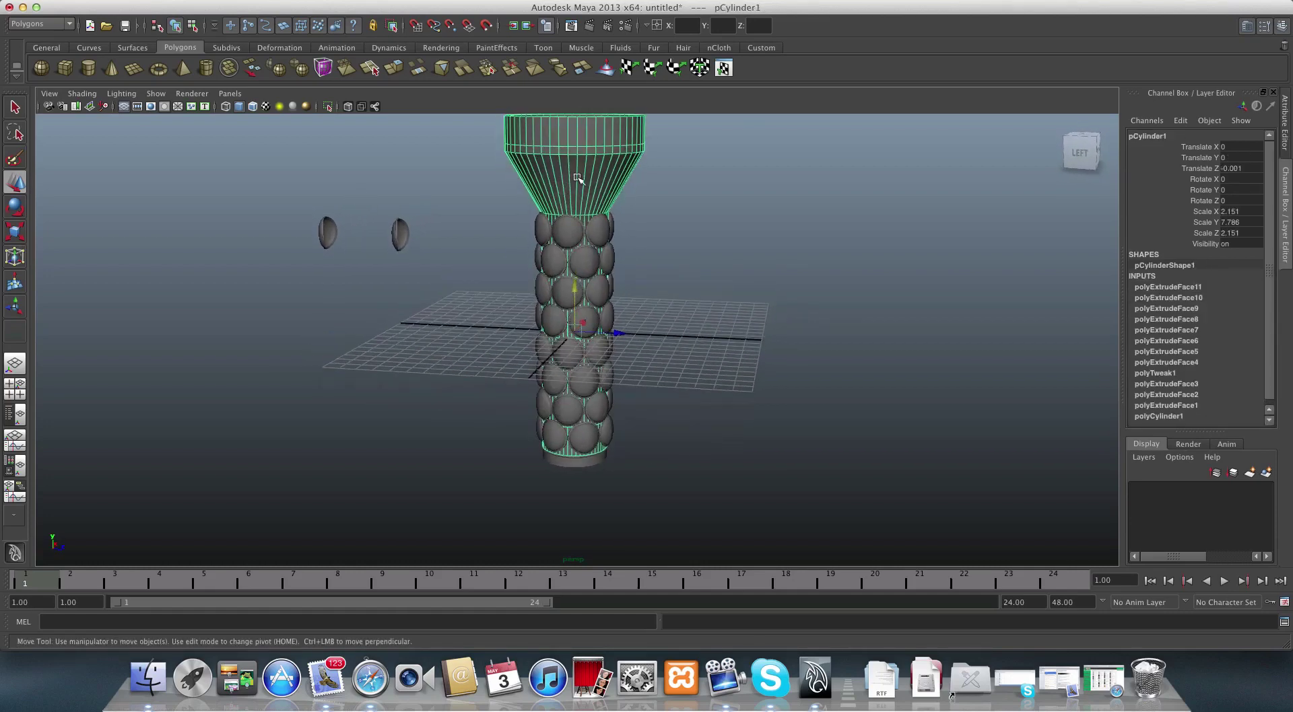
- Select the flared top's rim vertices, drag them up to heighten the cup, and return to object mode
right_click(578, 170)
key("F8")
left_click_drag(575, 270, 569, 282, "alt")
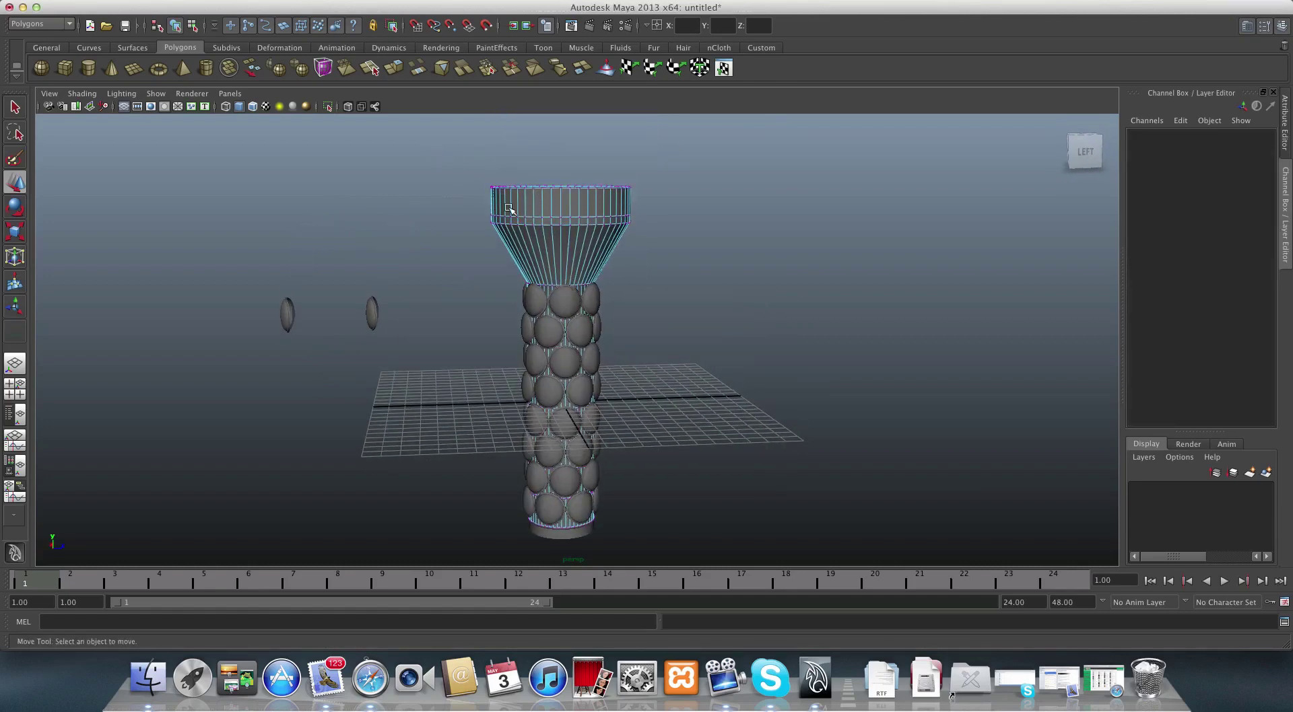
left_click_drag(428, 148, 748, 306)
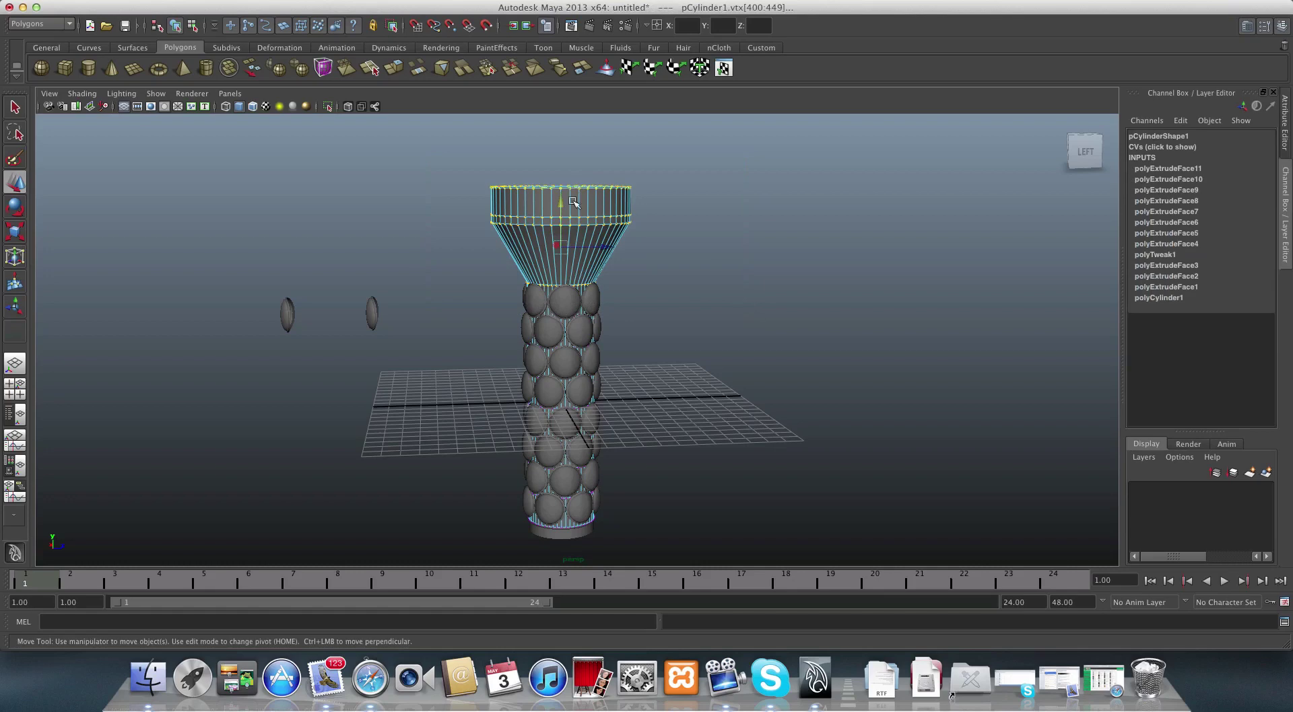
left_click_drag(569, 204, 564, 205)
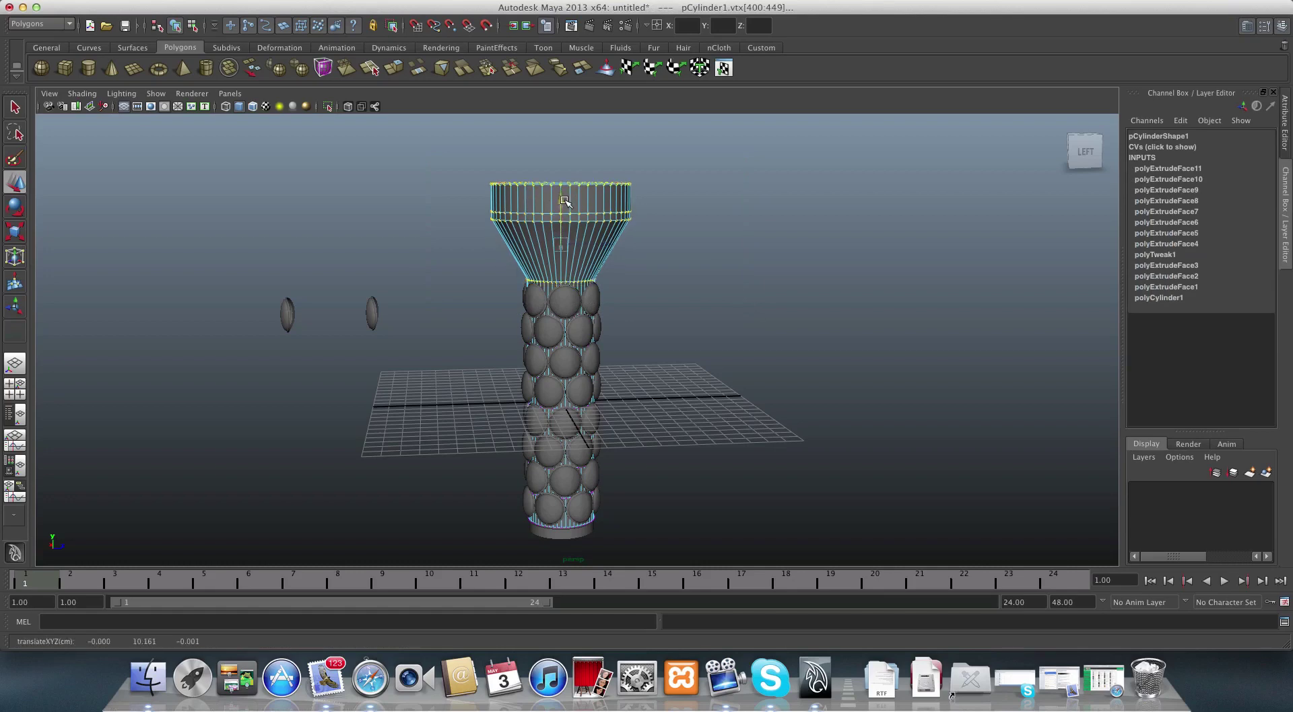
left_click_drag(578, 257, 581, 295, "alt")
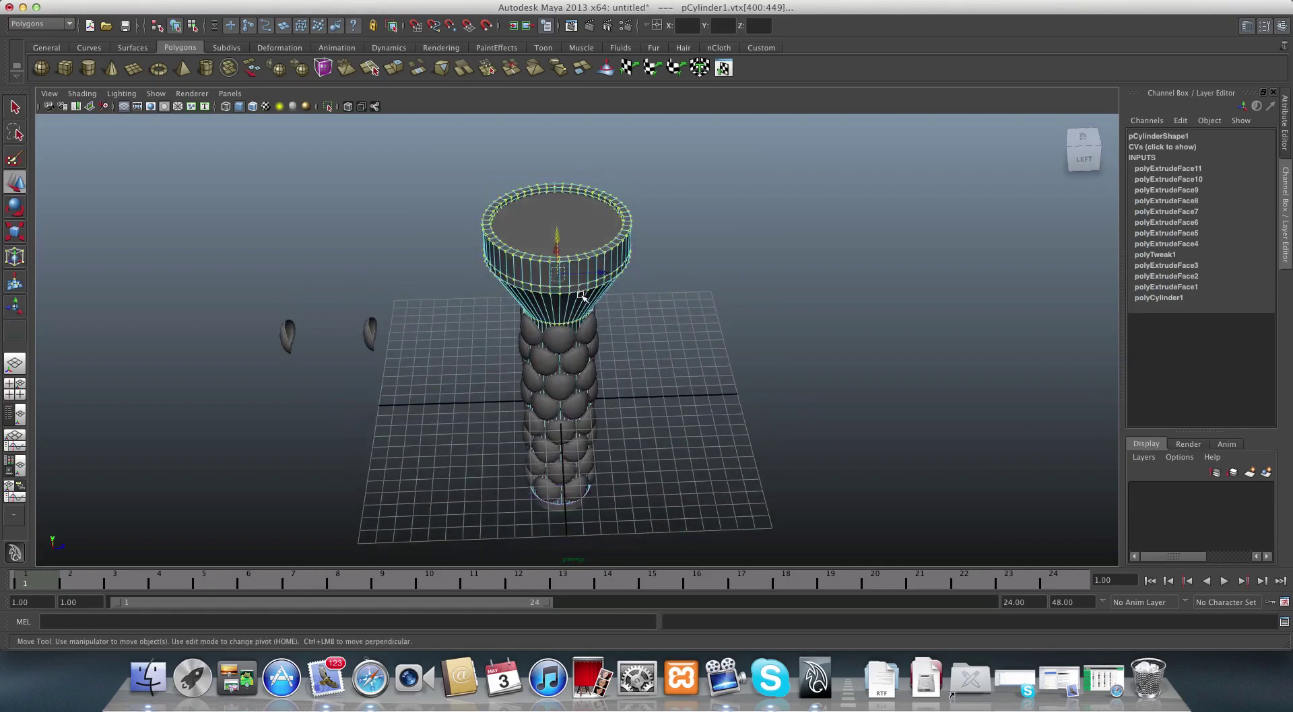
key("F8")
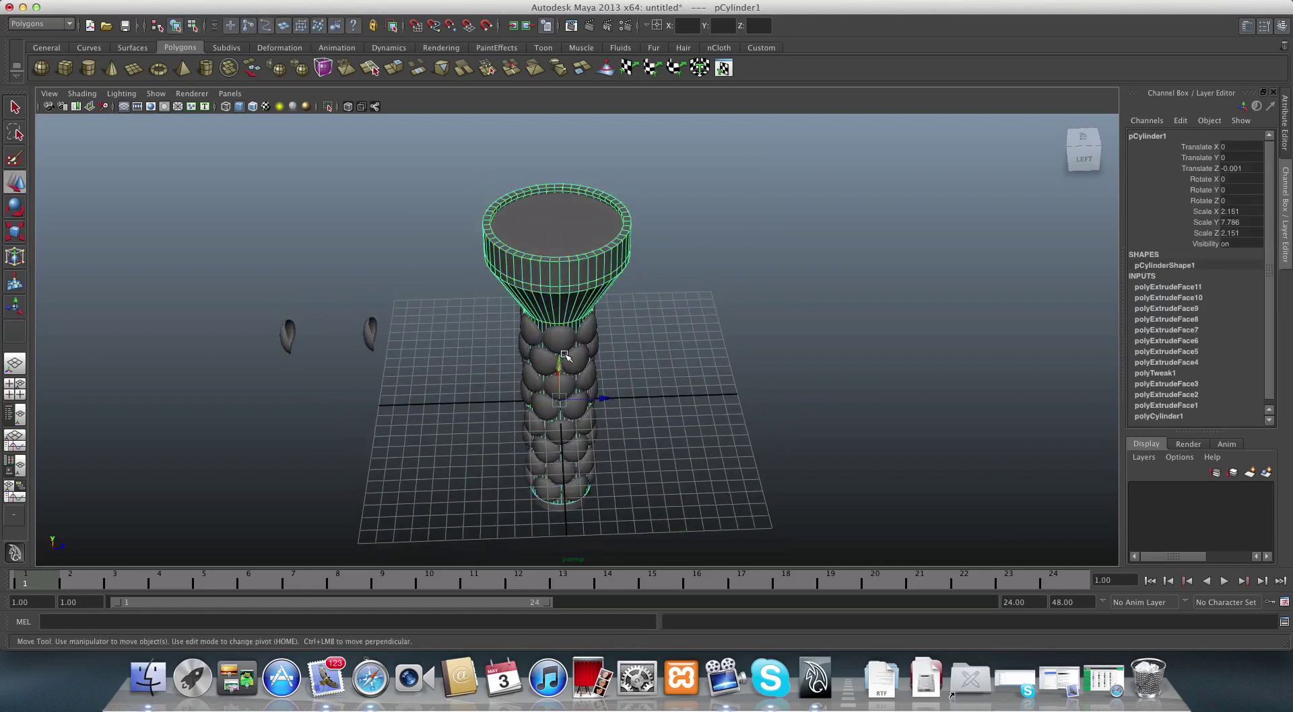
left_click_drag(550, 408, 609, 309, "alt")
scroll(688, 419, "up", 3)
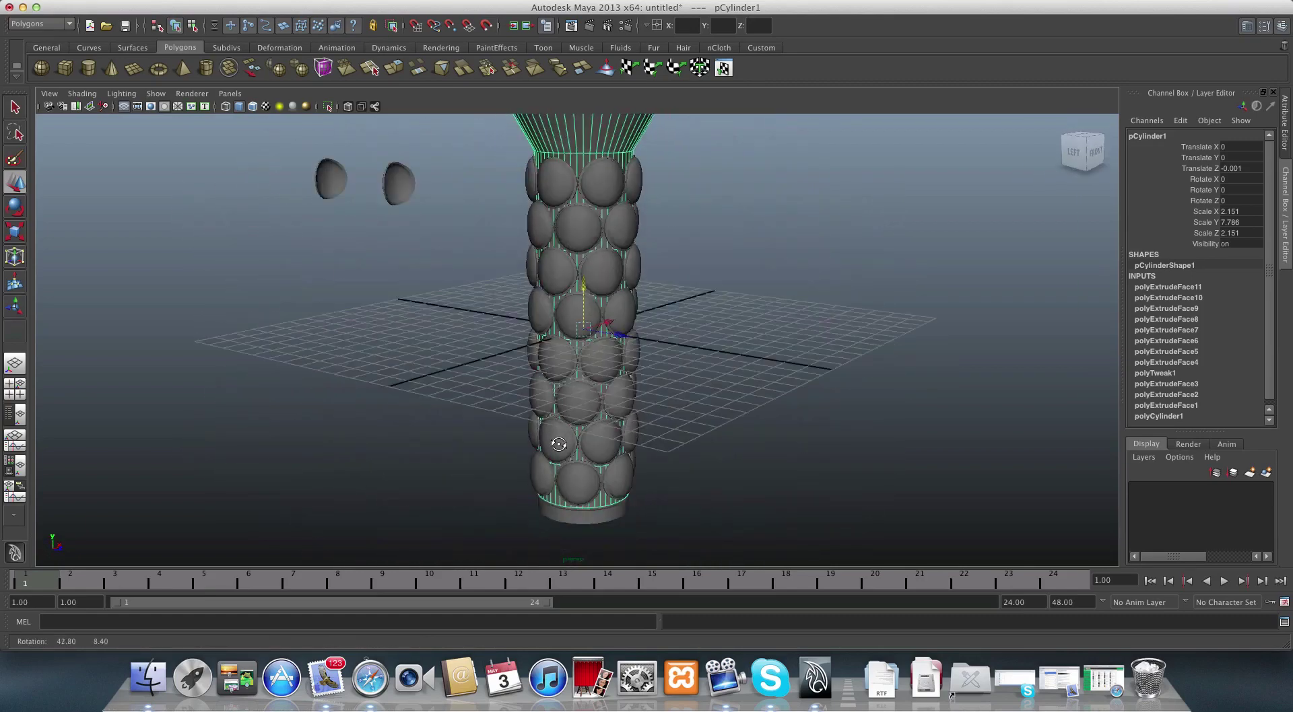
middle_click_drag(609, 309, 619, 285, "alt")
left_click_drag(619, 285, 274, 313, "alt")
scroll(678, 332, "up", 5)
scroll(678, 317, "down", 5)
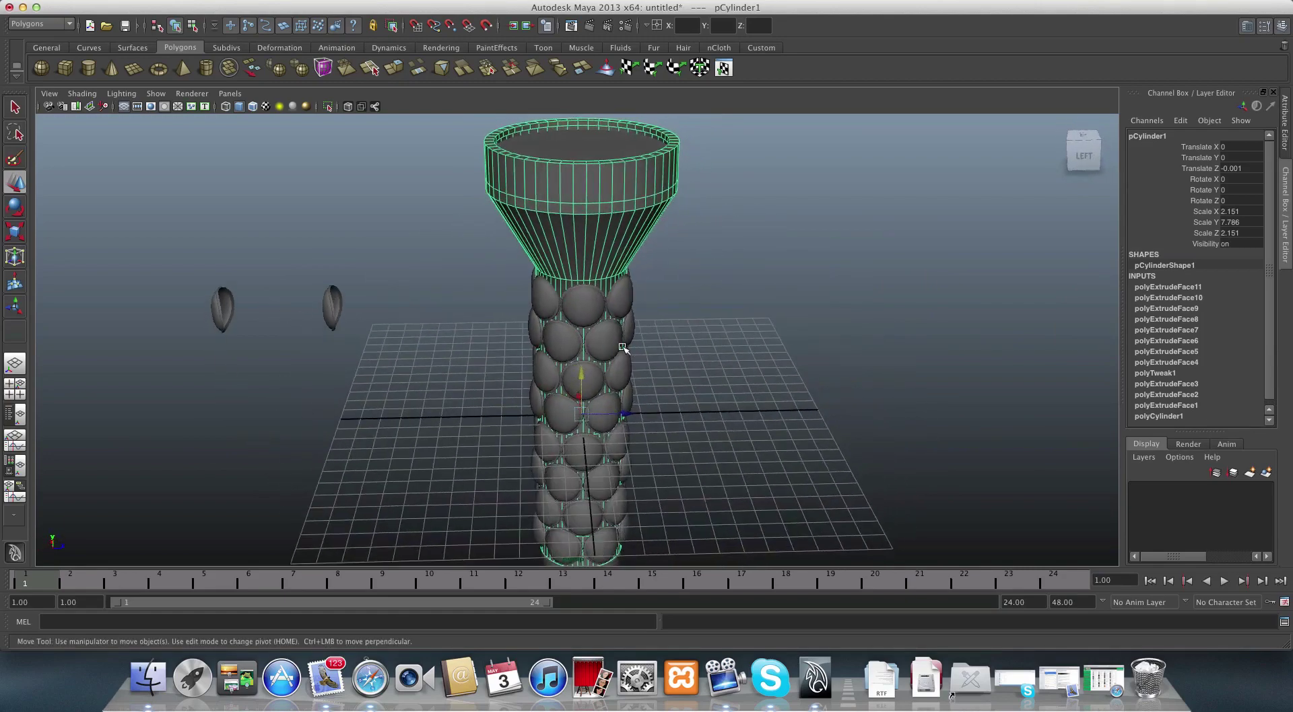
left_click_drag(622, 348, 660, 358, "alt")
scroll(661, 357, "down", 3)
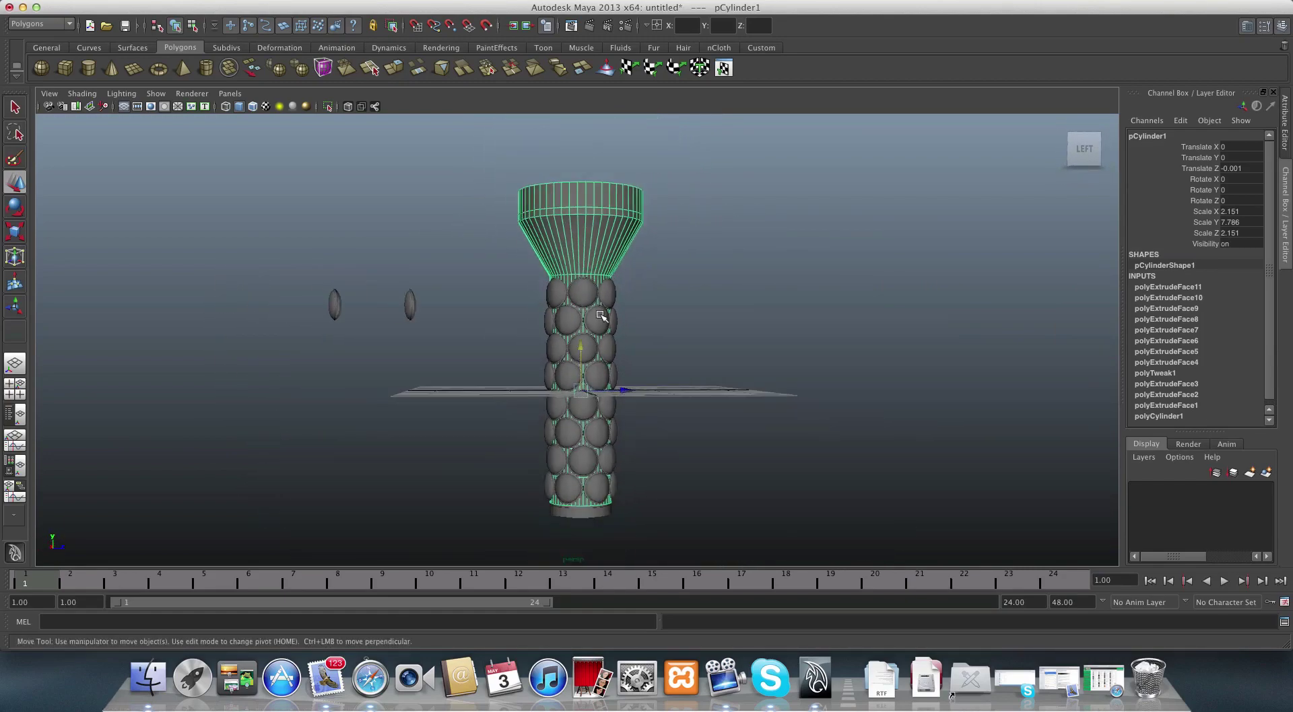
left_click_drag(601, 316, 591, 368, "alt")
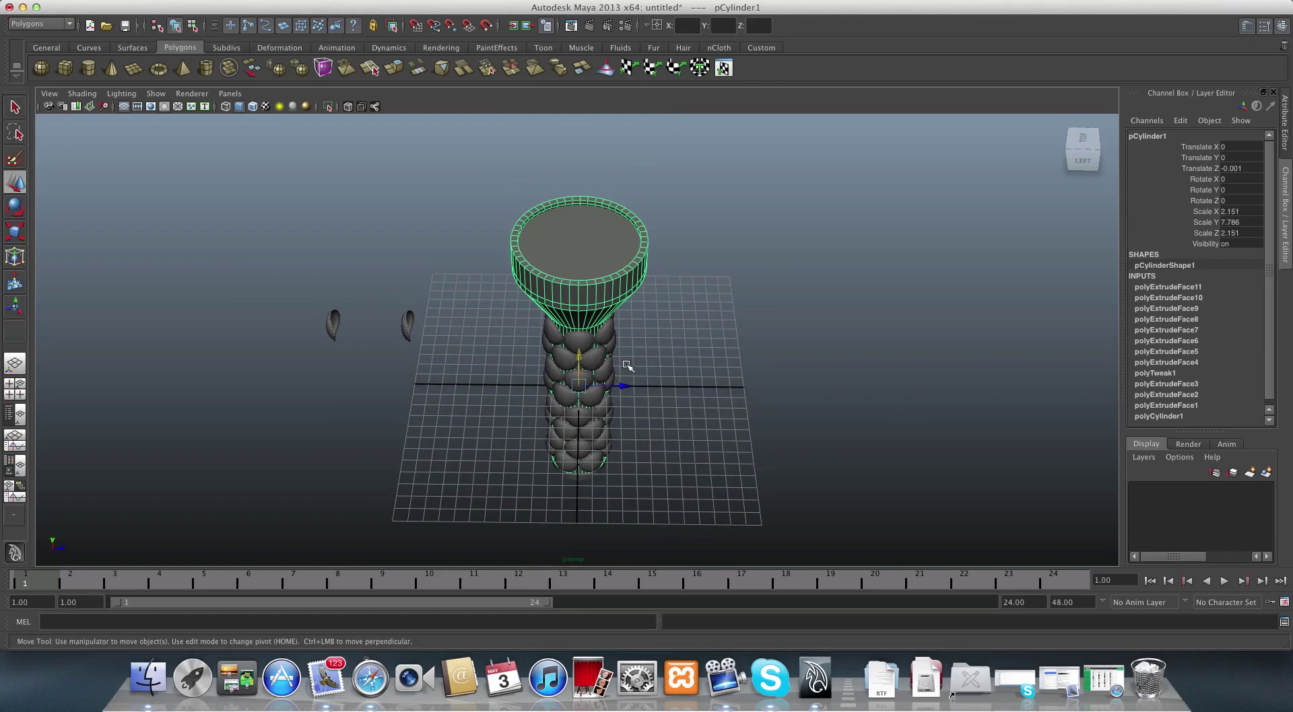
middle_click_drag(627, 365, 583, 362, "alt")
left_click_drag(581, 366, 569, 336, "alt")
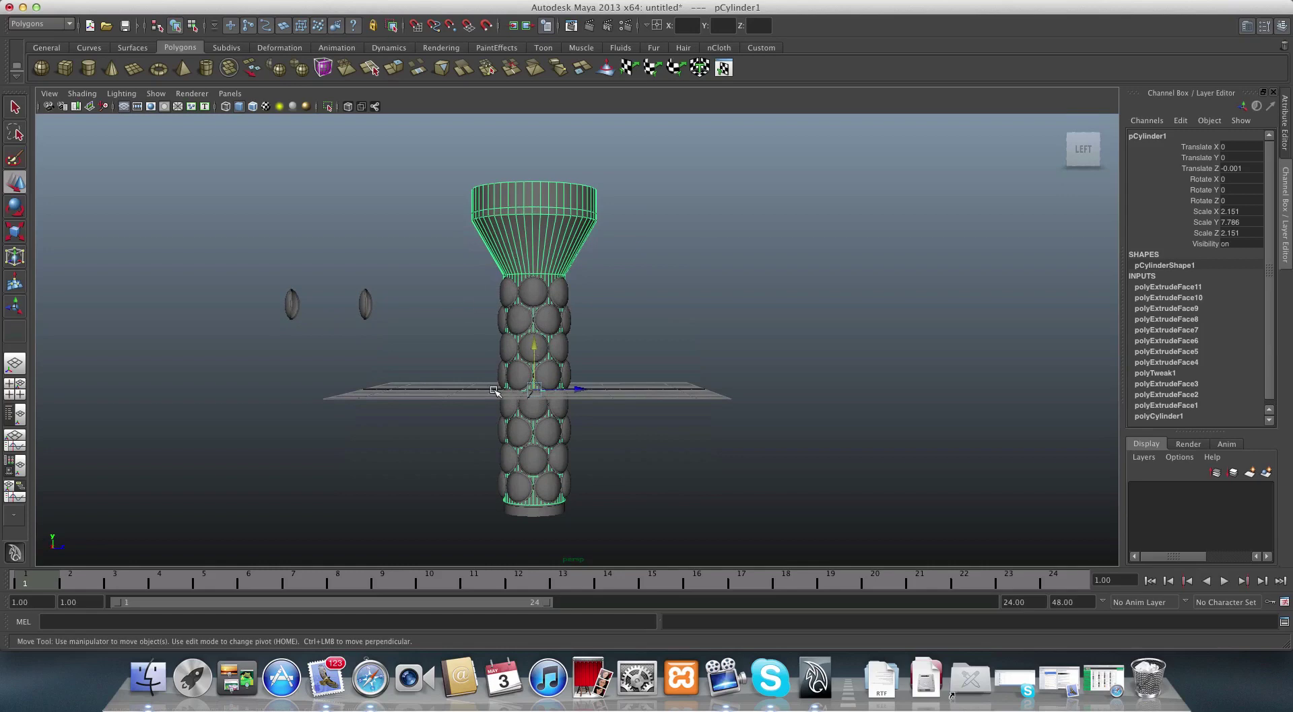
left_click_drag(502, 335, 596, 356, "alt")
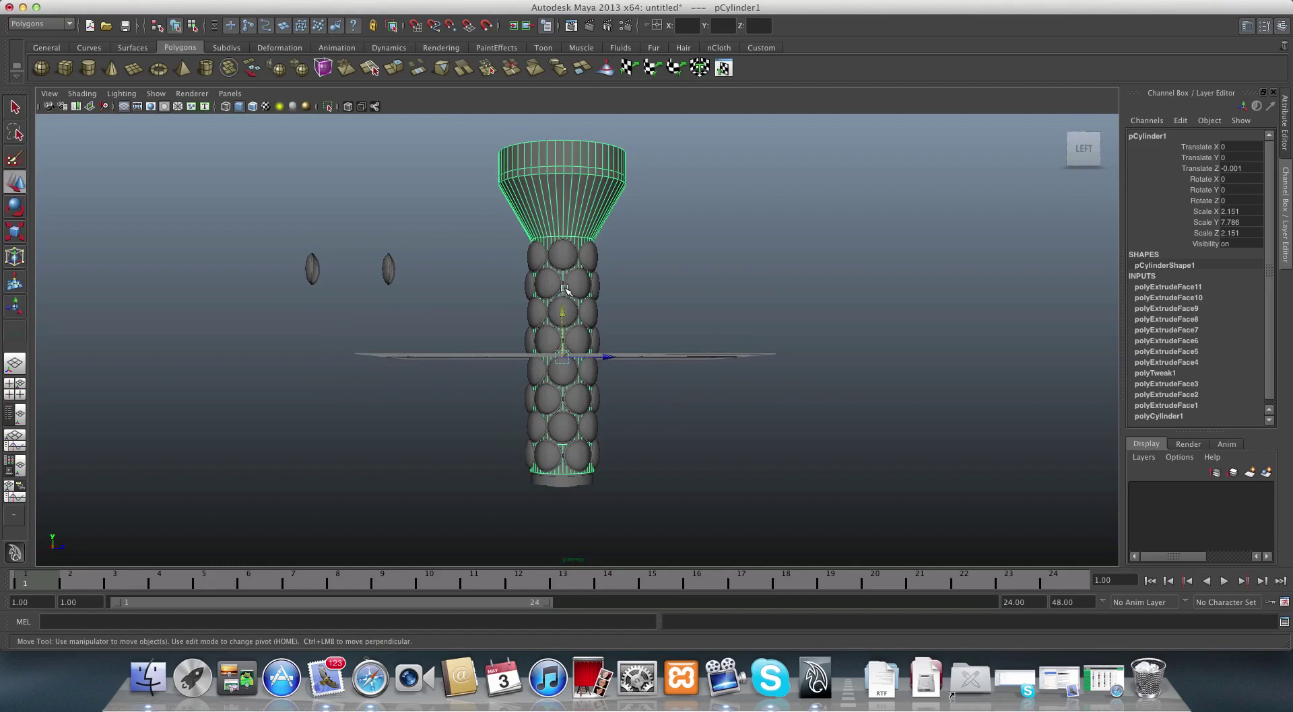
left_click_drag(564, 289, 570, 333, "alt")
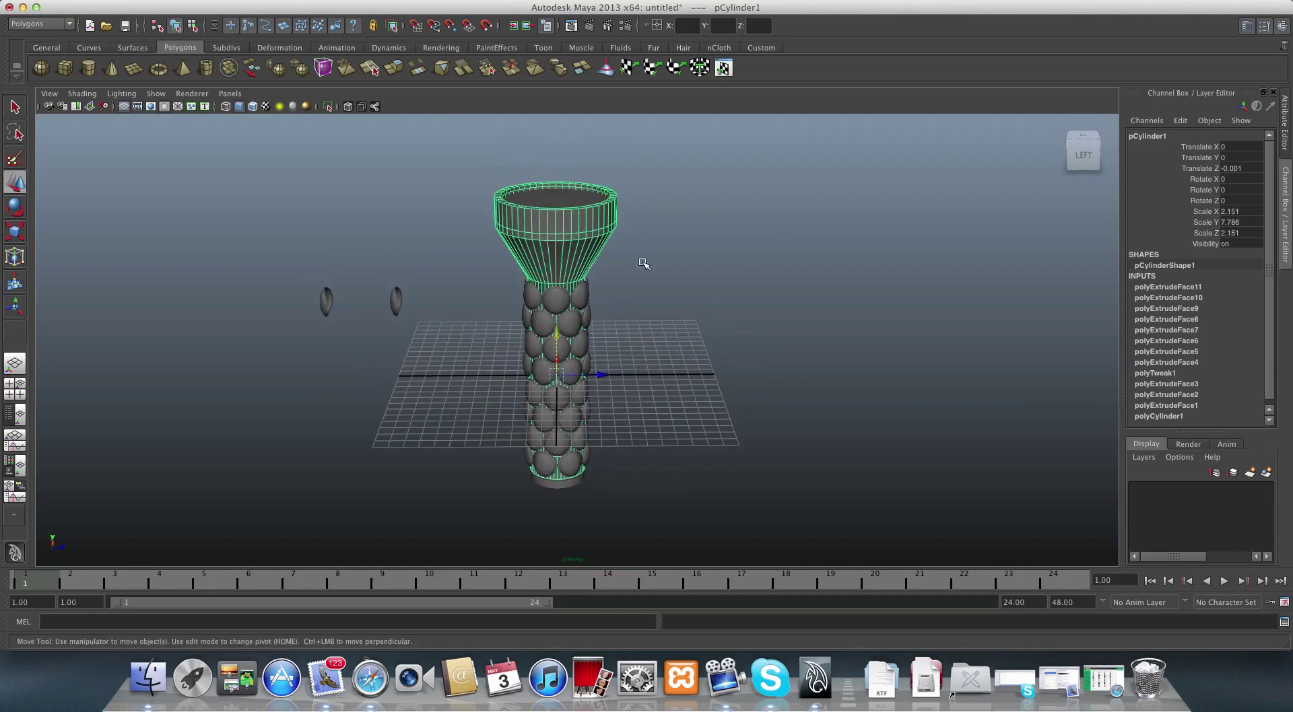
- Save the scene with Save Scene As under the name flashlight (flashlight.mb)
left_click(86, 5)
left_click(94, 62)
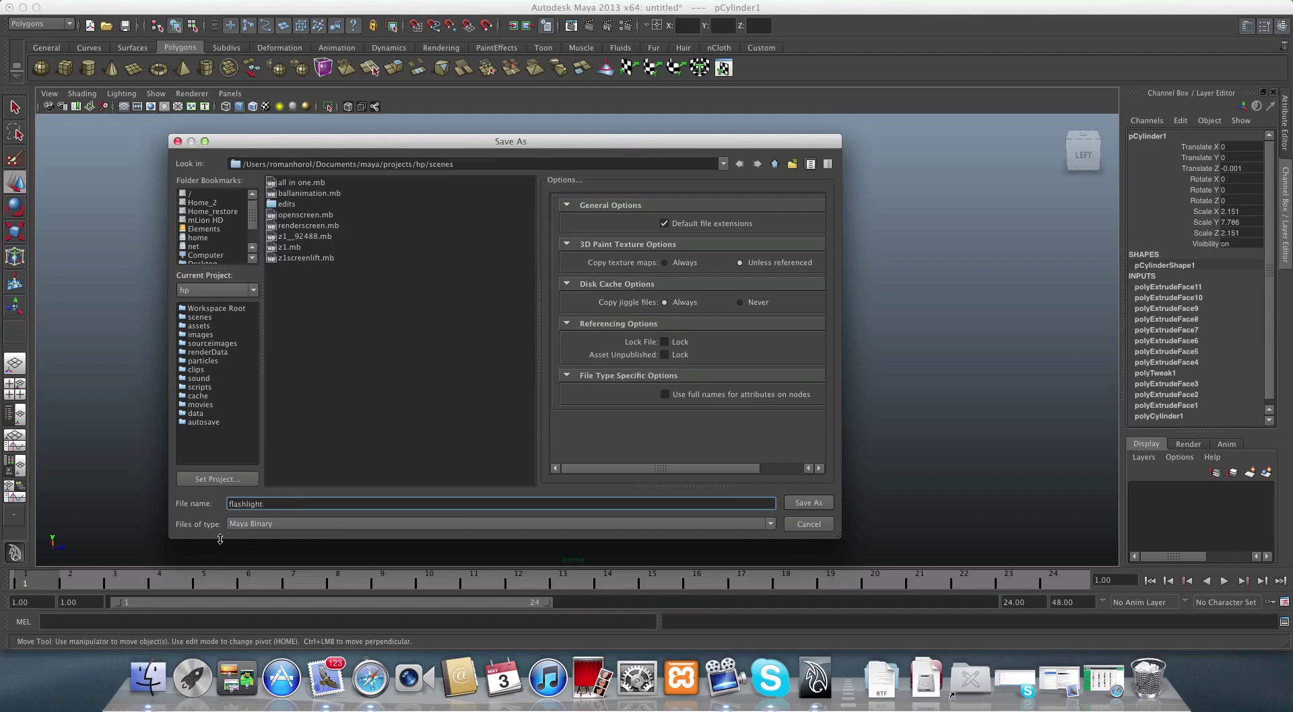
left_click(821, 504)
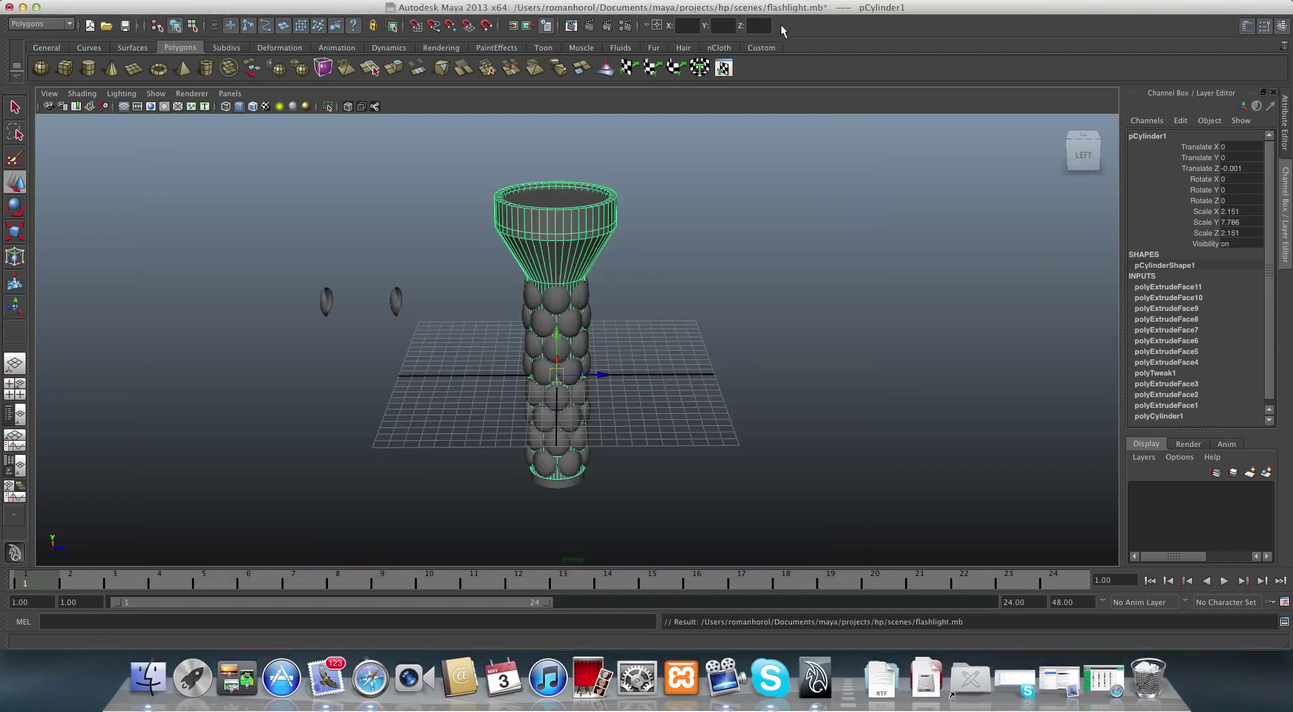